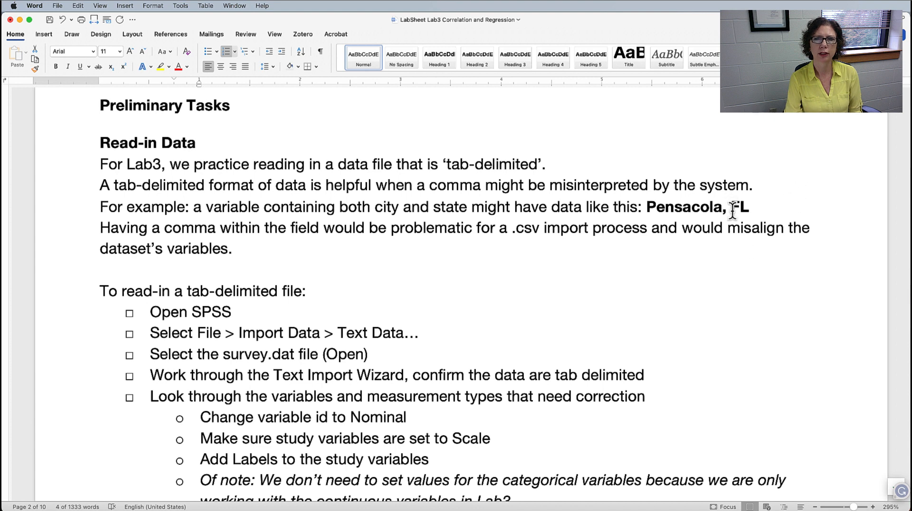
Read the lab sheet's comma example and its instructions for reading in a tab-delimited file
drag(732, 205, 715, 211)
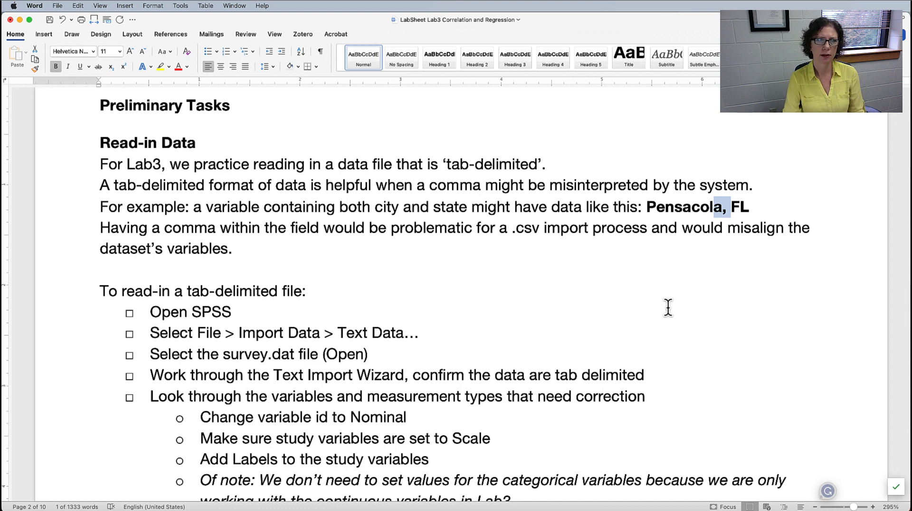
scroll(659, 295, down, 5)
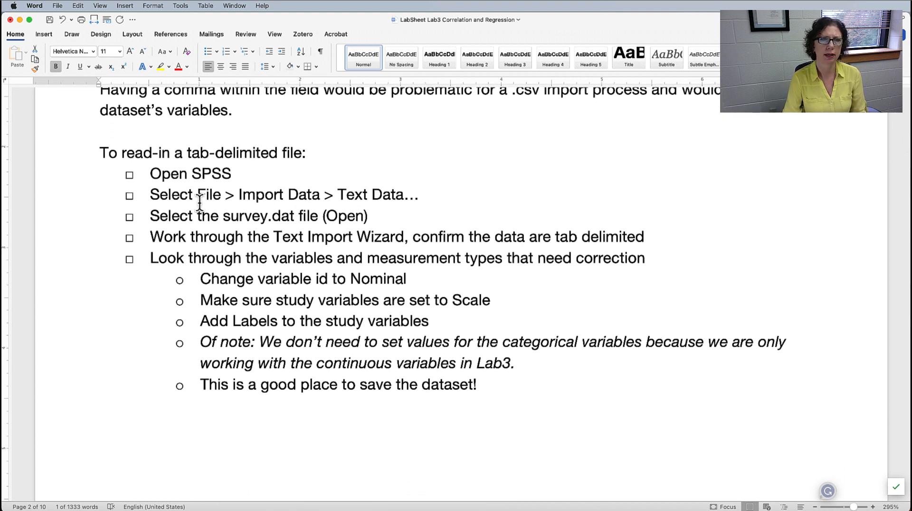
drag(181, 196, 404, 195)
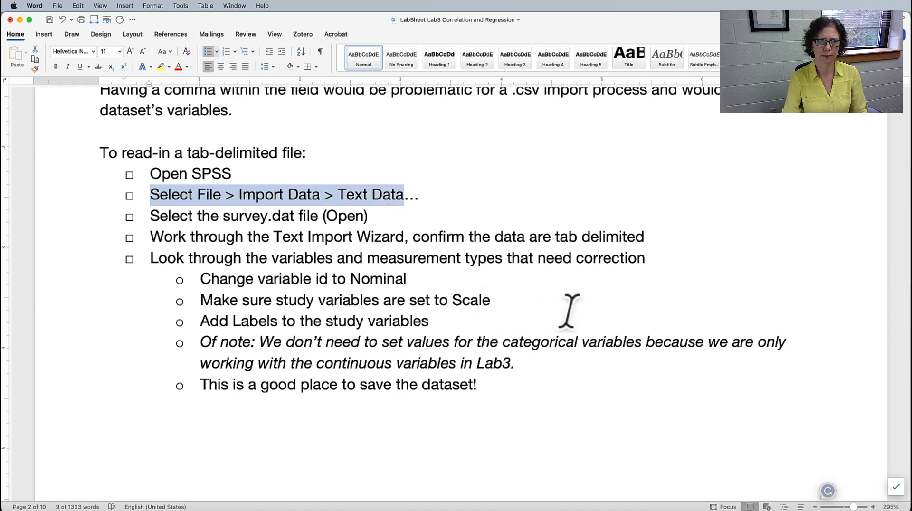
Switch to SPSS Statistics and start a text data import of survey.dat from the Lab3 Correlations folder
key(super+Tab)
key(super+Tab)
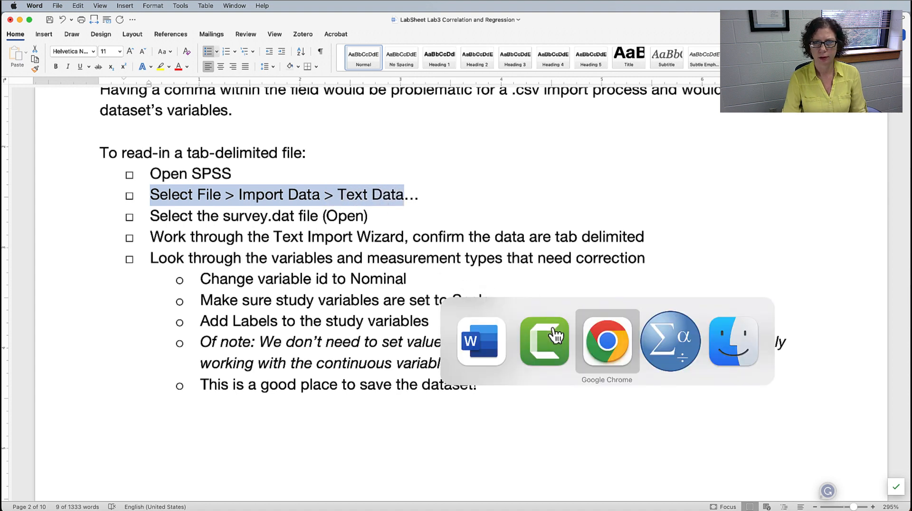
key(super+Tab)
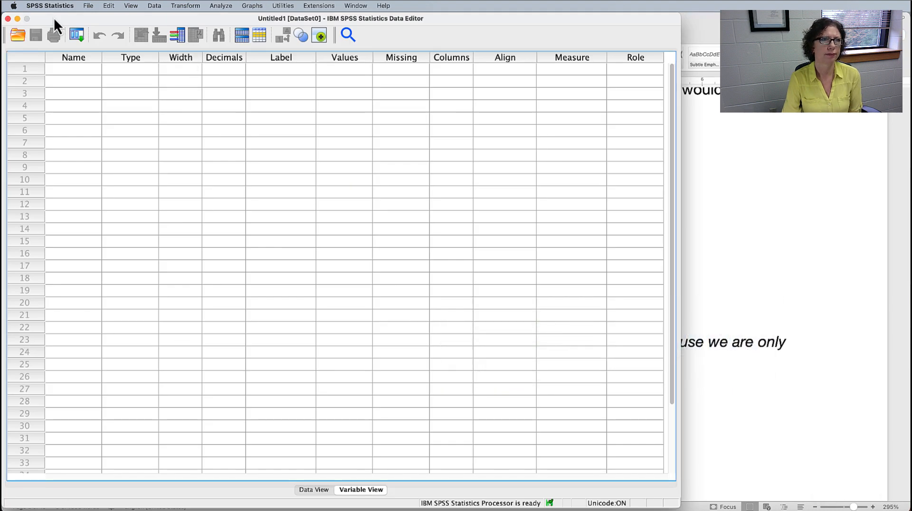
click(91, 6)
mouse_move(107, 42)
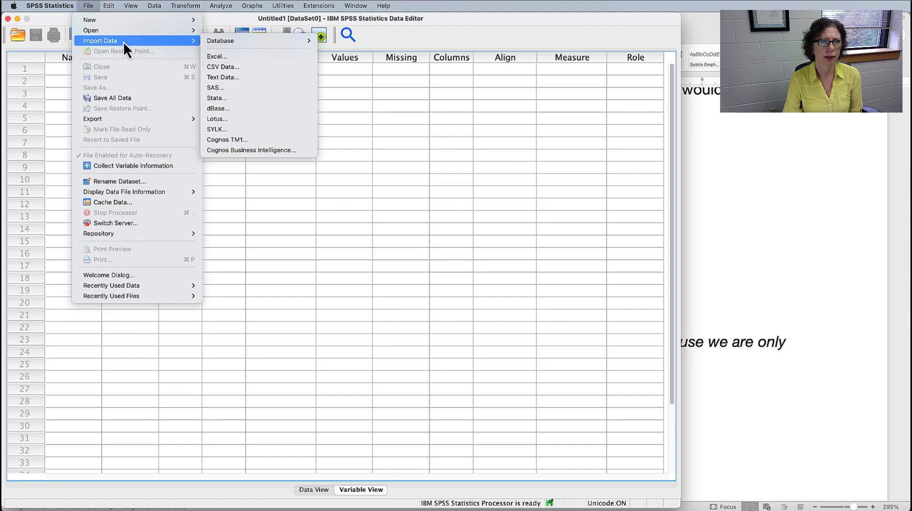
click(229, 78)
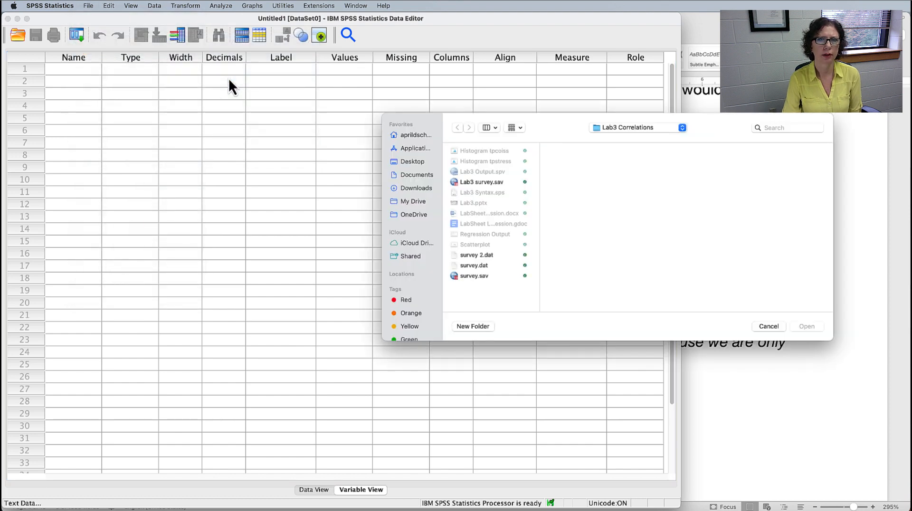
drag(566, 128, 298, 109)
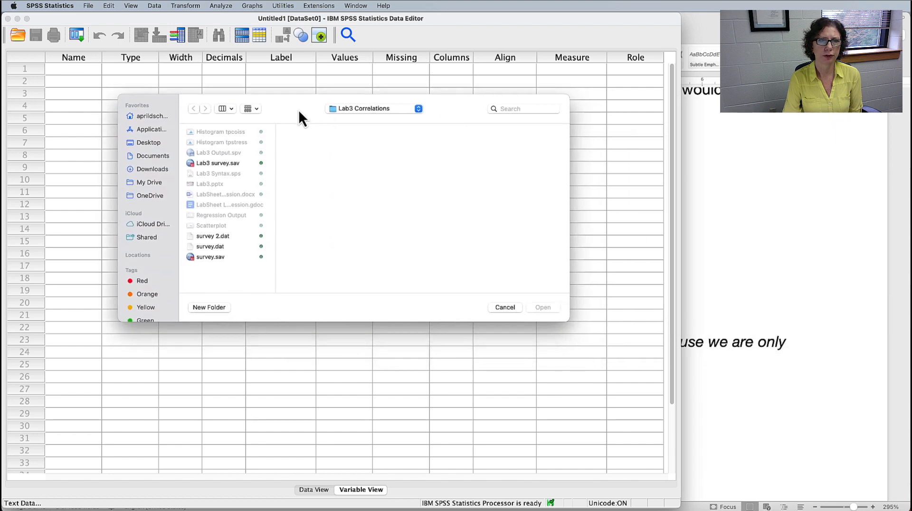
click(214, 248)
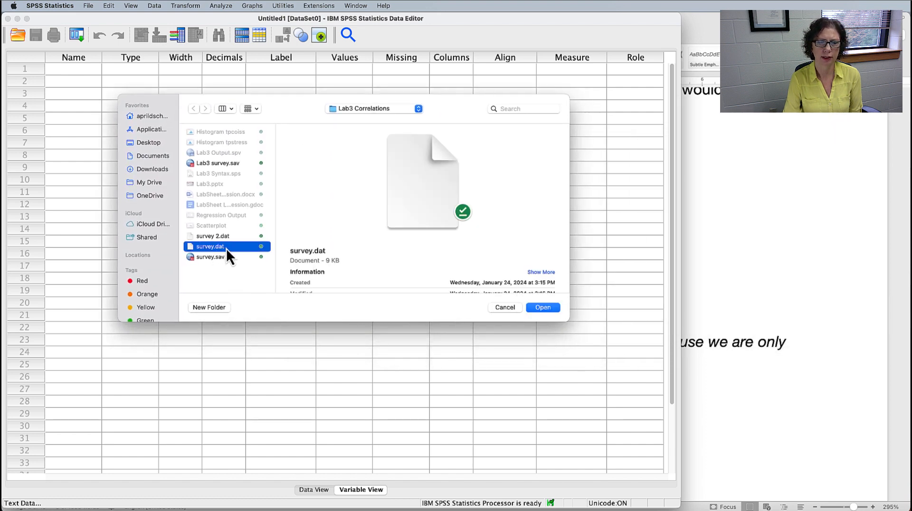
click(543, 308)
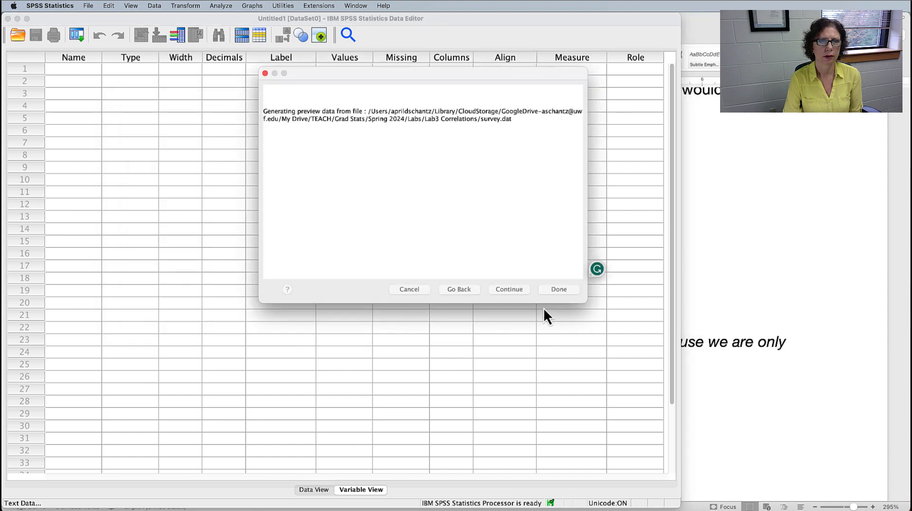
Accept a delimited layout with variable names on line 1, all cases starting on line 2, and tab as the only delimiter
drag(494, 78, 433, 76)
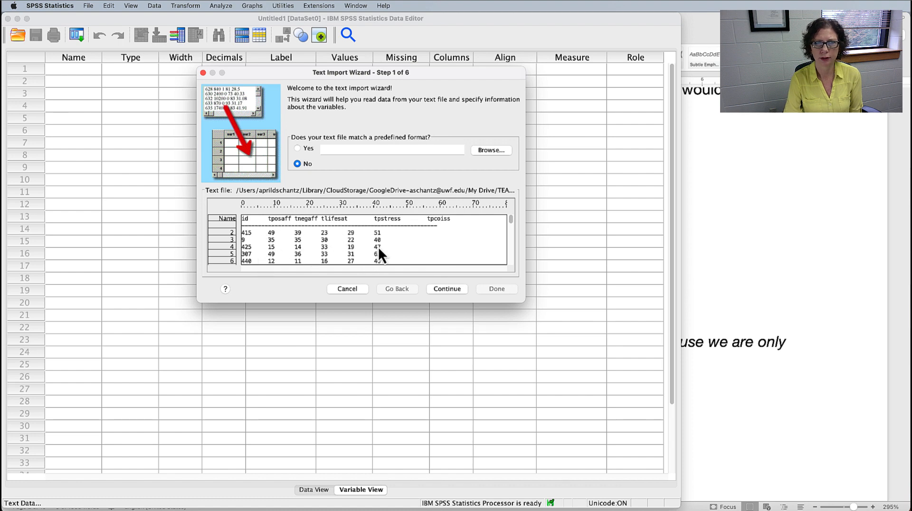
click(447, 289)
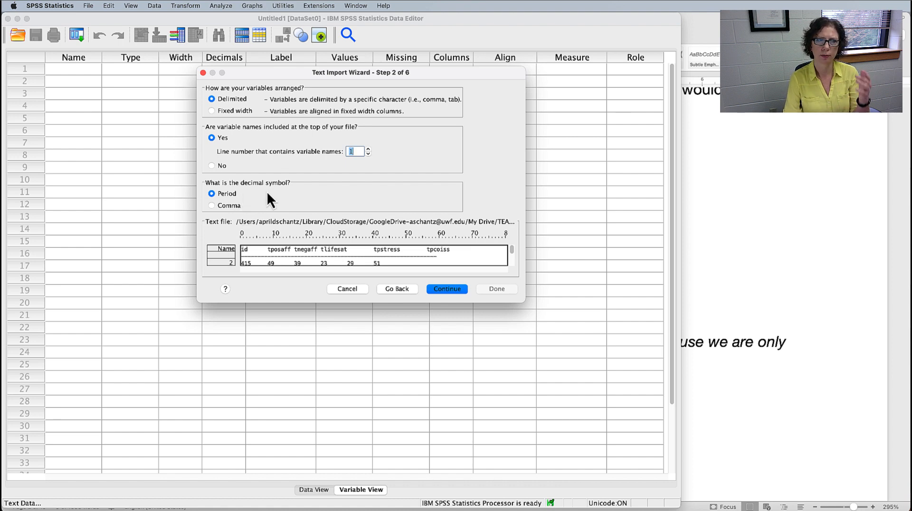
click(451, 291)
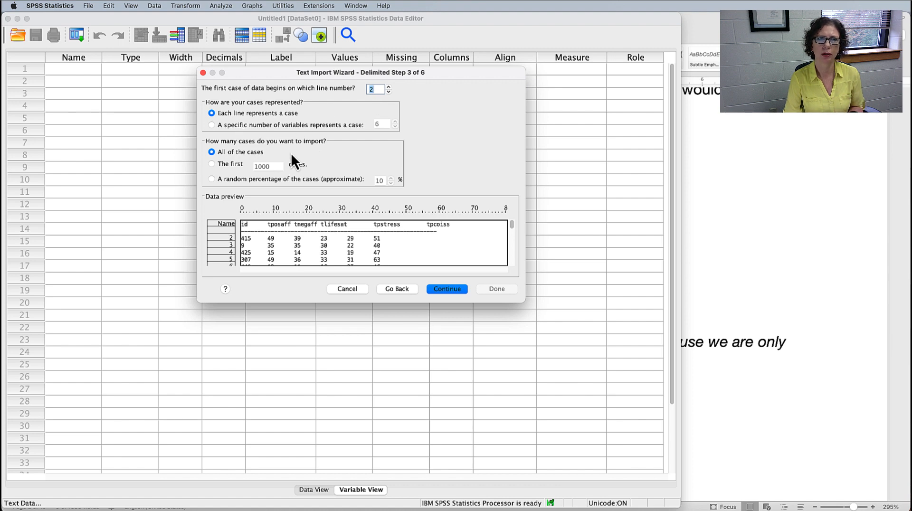
click(447, 291)
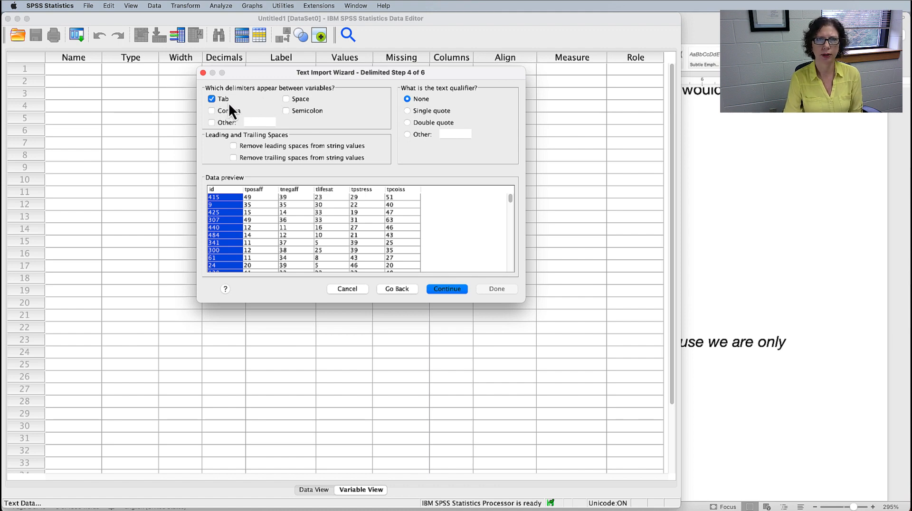
click(442, 290)
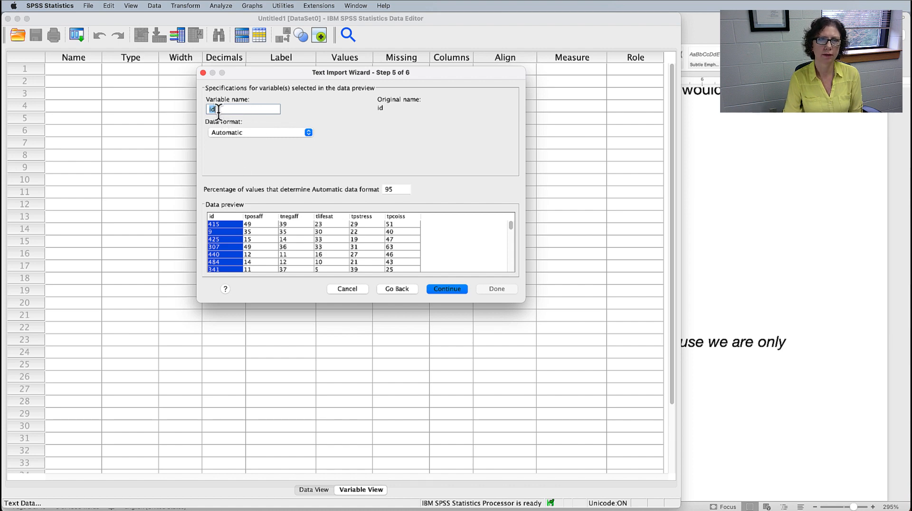
Set the id variable's data format to String and complete the import without saving the format or pasting syntax
click(307, 132)
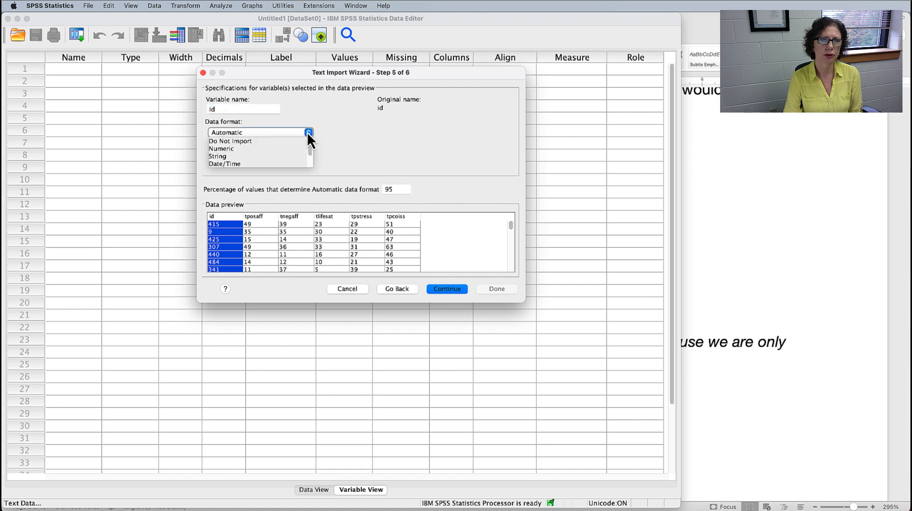
click(230, 158)
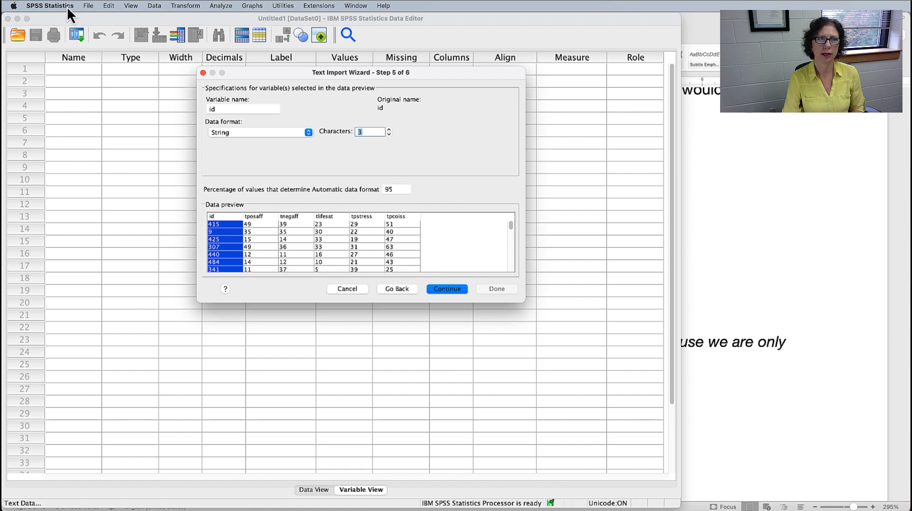
click(442, 290)
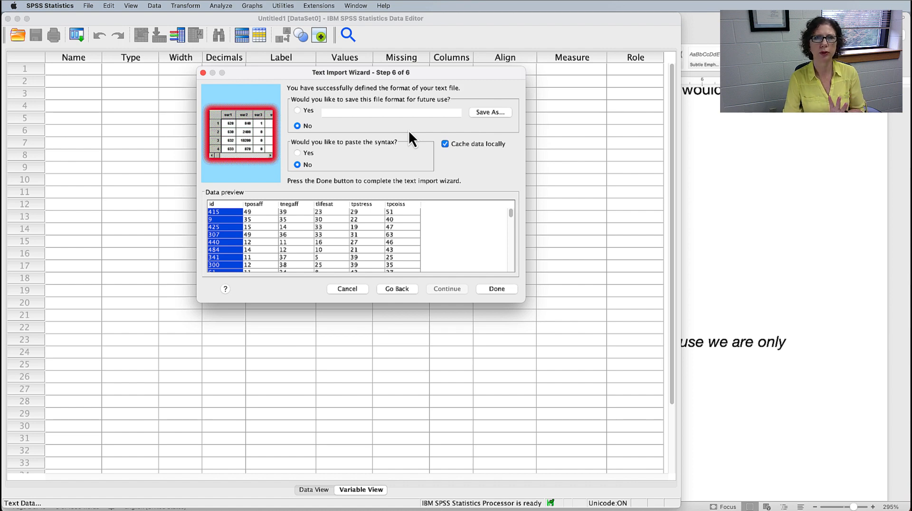
click(497, 289)
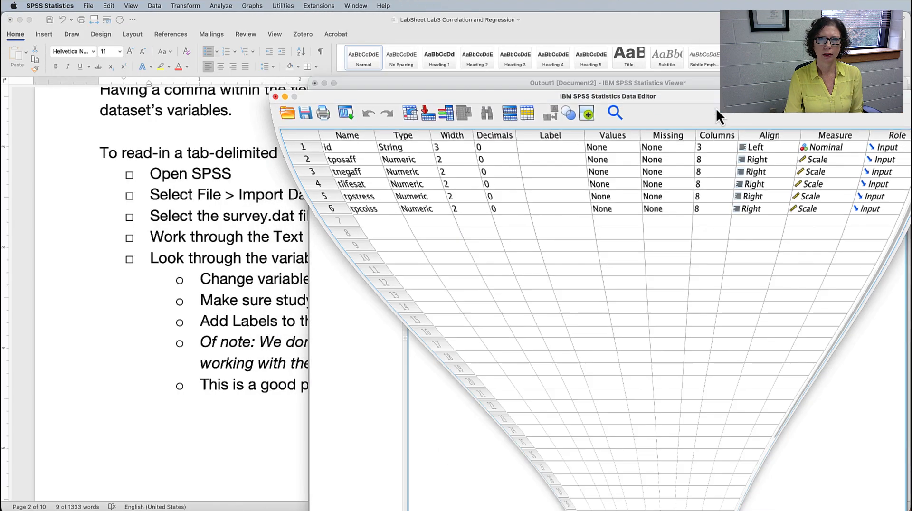
Review the import log in the output viewer and return to the imported dataset's variable definitions
drag(735, 84, 740, 18)
click(512, 207)
scroll(523, 171, down, 1)
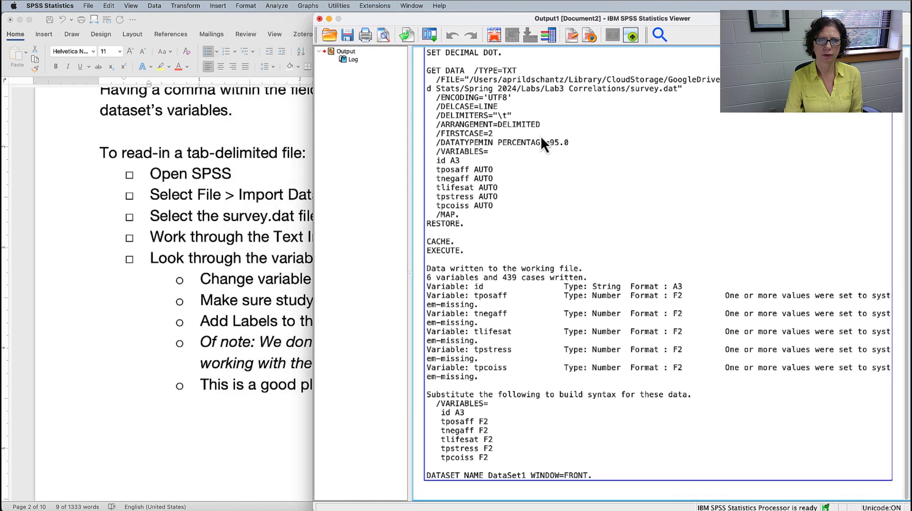
scroll(541, 136, up, 1)
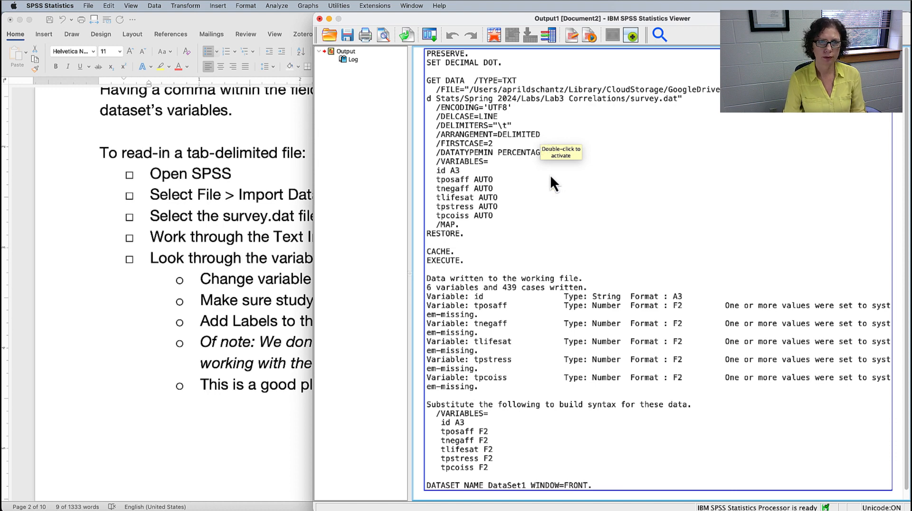
click(645, 509)
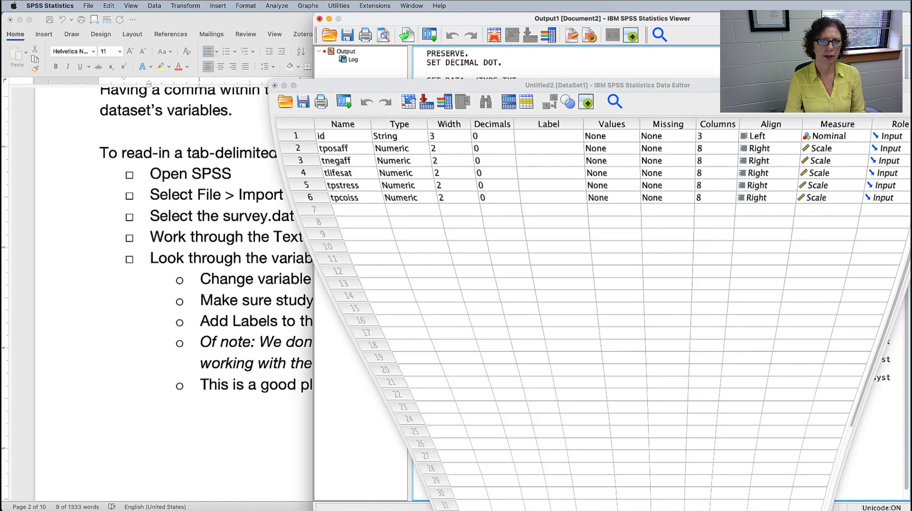
drag(721, 85, 458, 12)
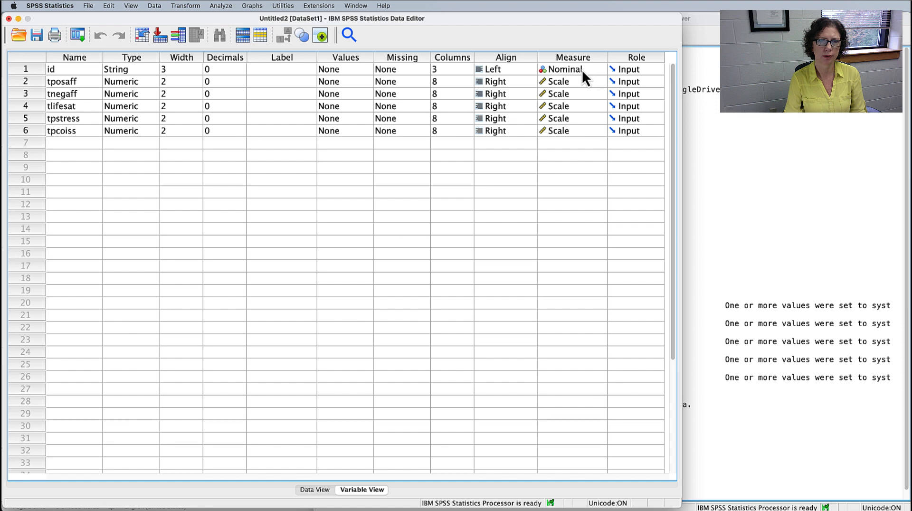
Widen the Label column and label the id variable "Identification number"
click(292, 59)
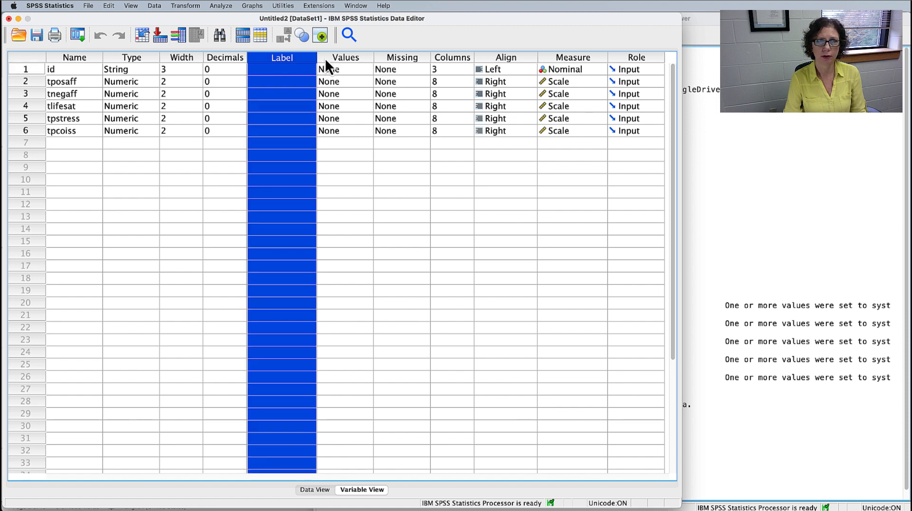
drag(317, 57, 373, 57)
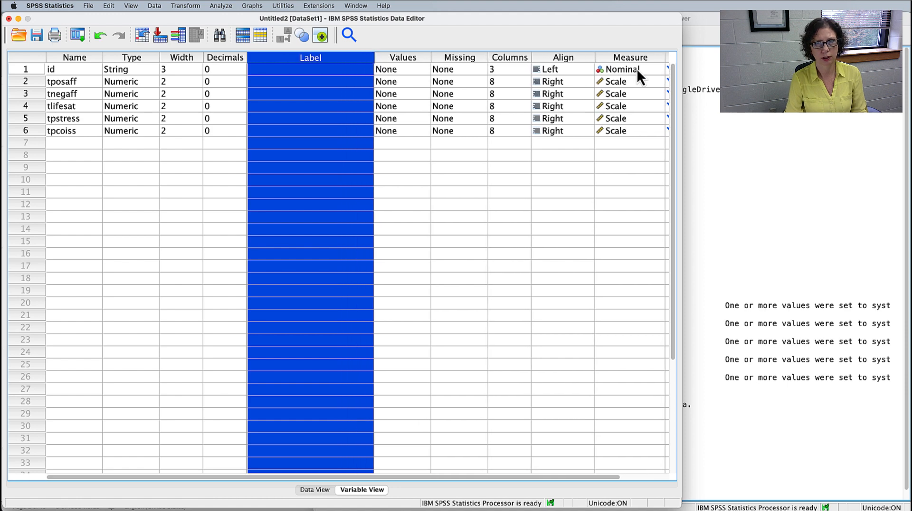
click(296, 68)
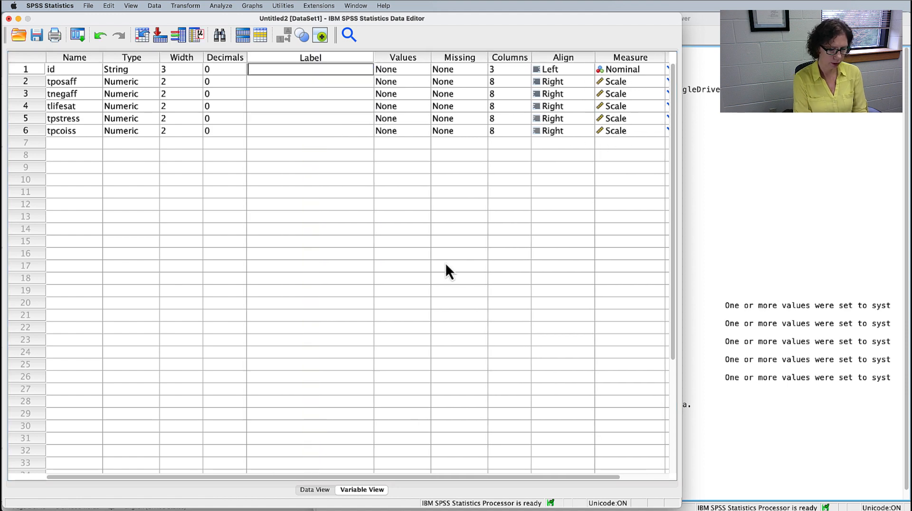
text(Identificat)
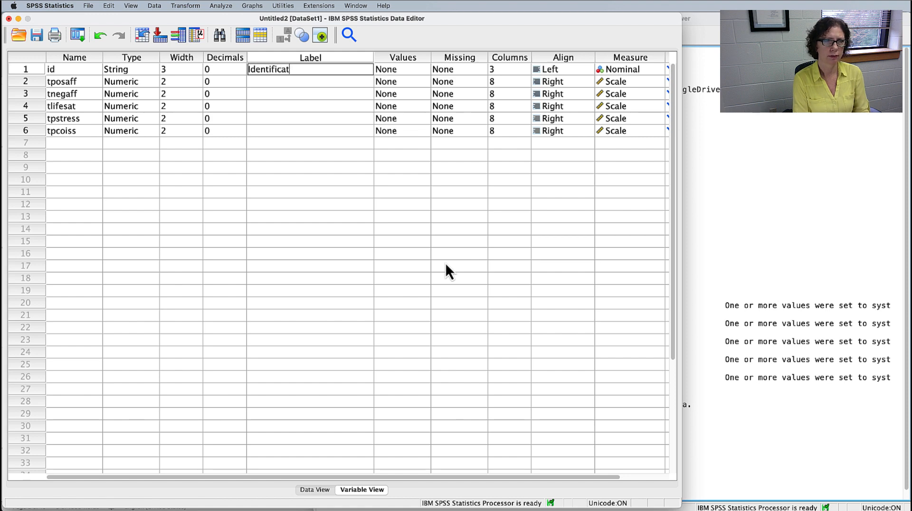
text(ion number)
key(Return)
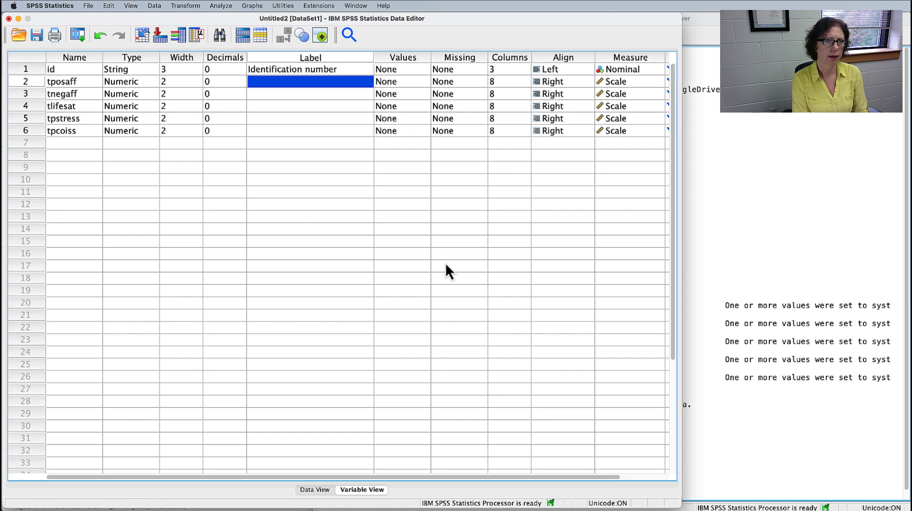
Label tposaff as "Positive affect" and tnegaff as "Negative affect"
text(P)
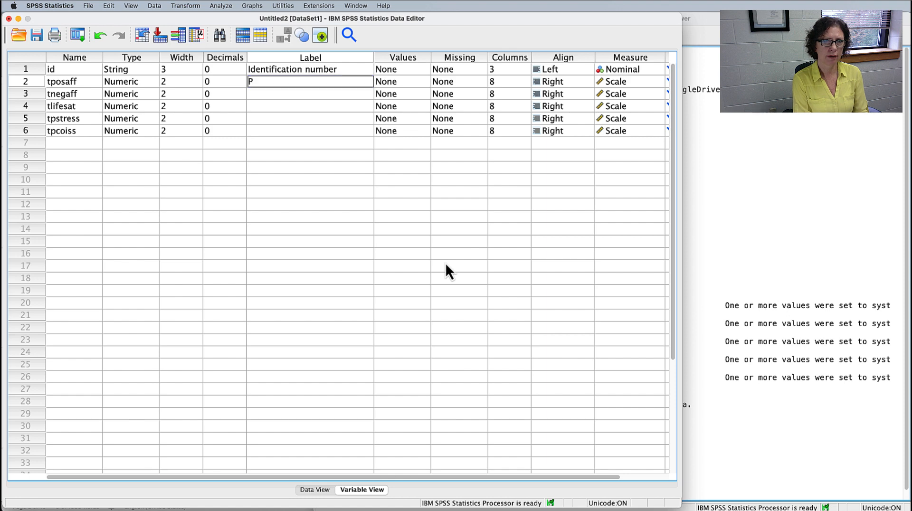
text(ositive affect)
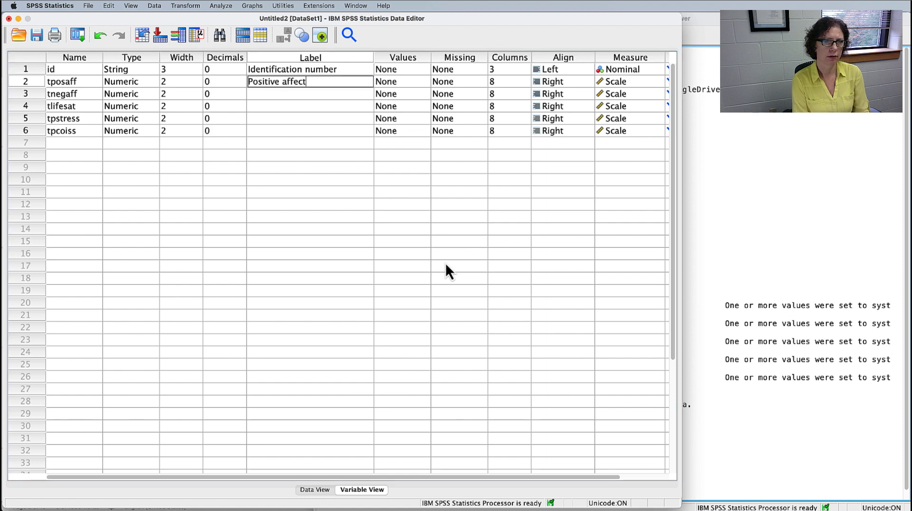
key(Return)
text(Neg)
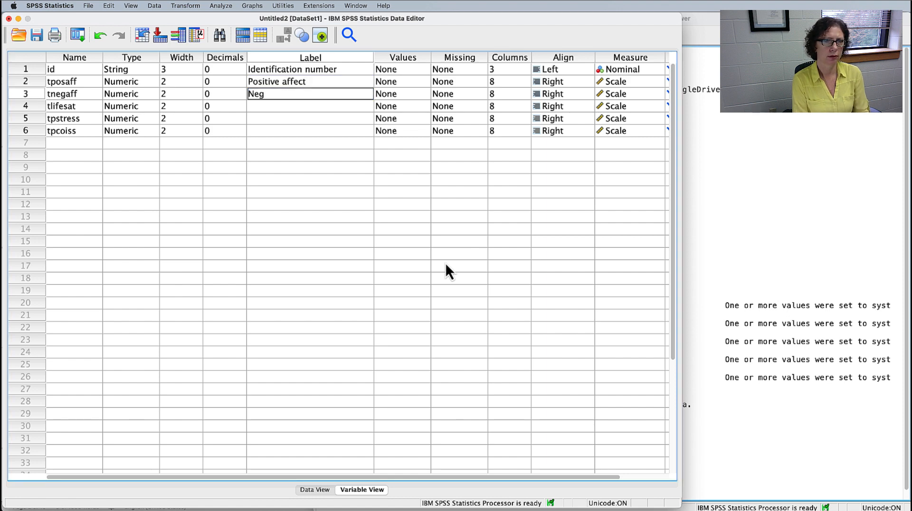
text(ative affect)
key(Return)
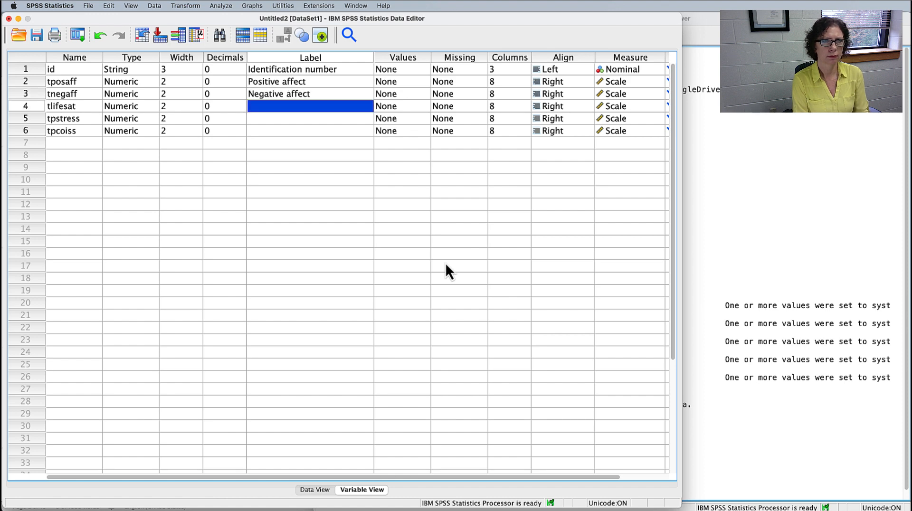
Label tlifesat as "Life Satisfaction" and tpstress as "Perceived Stress"
text(Life Satisfac)
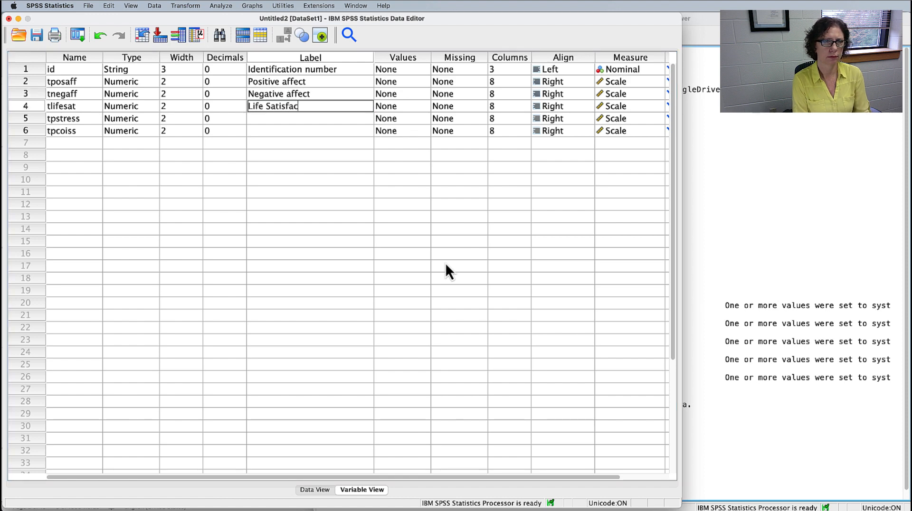
text(tion)
key(Return)
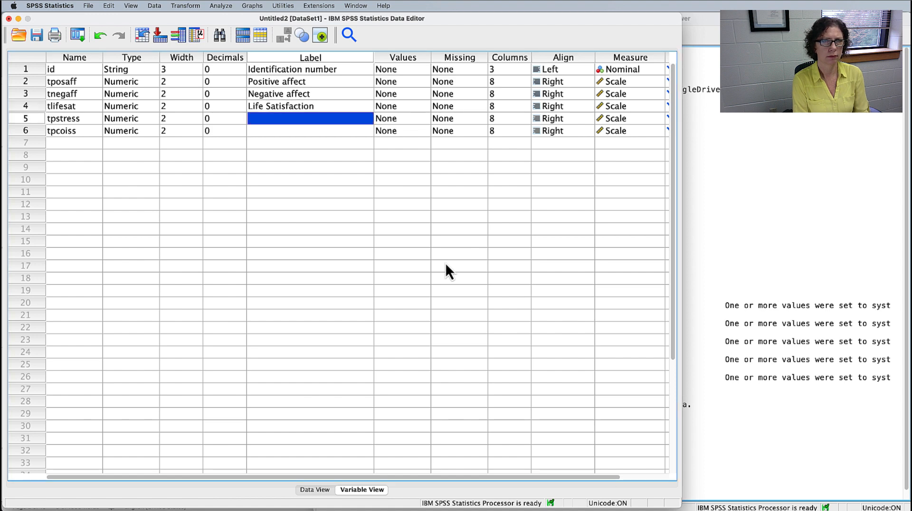
text(Perceived St)
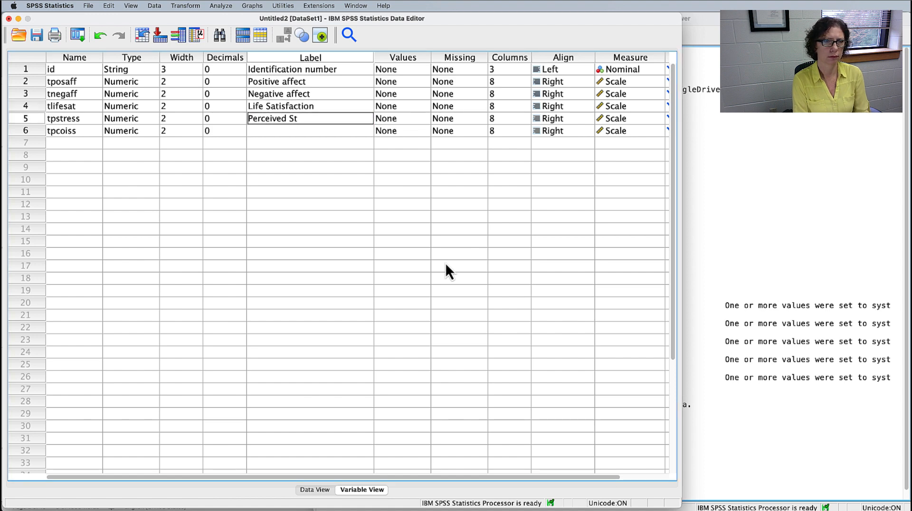
text(ress)
key(Return)
Label tpcoiss as "Perceived Internal Control" and check the remaining variable attributes
text(Perce)
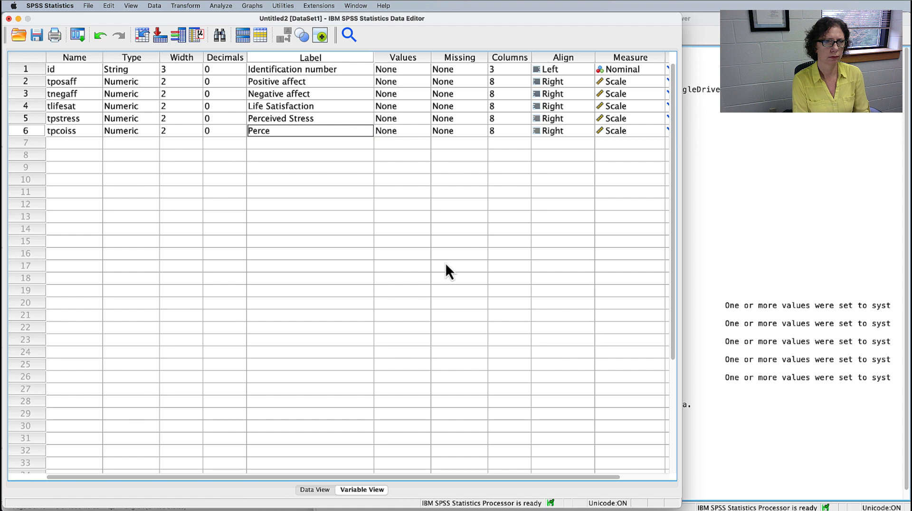
text(ived Inter)
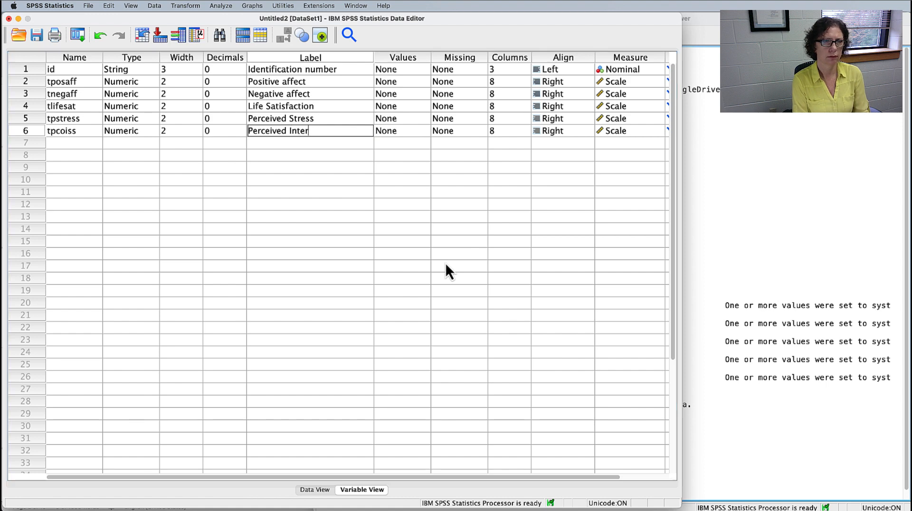
text(nal Control)
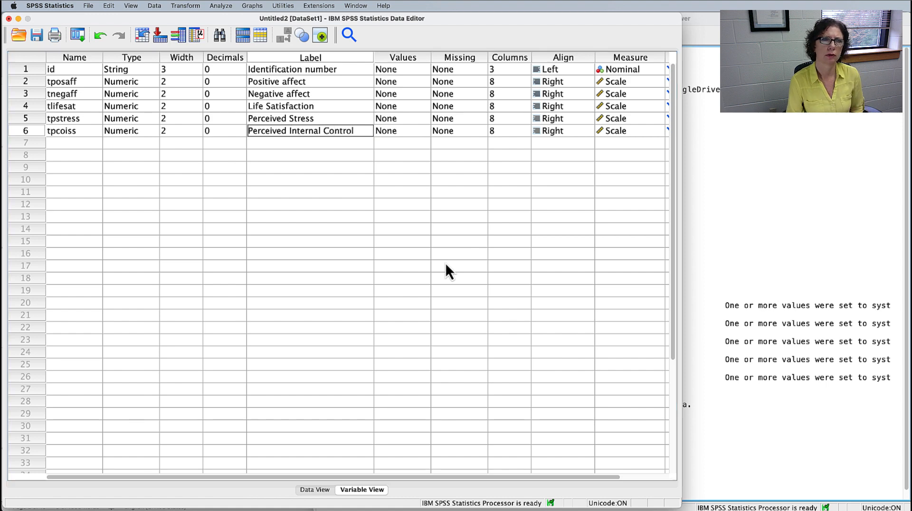
scroll(445, 264, right, 2)
scroll(445, 263, down, 5)
scroll(449, 262, up, 5)
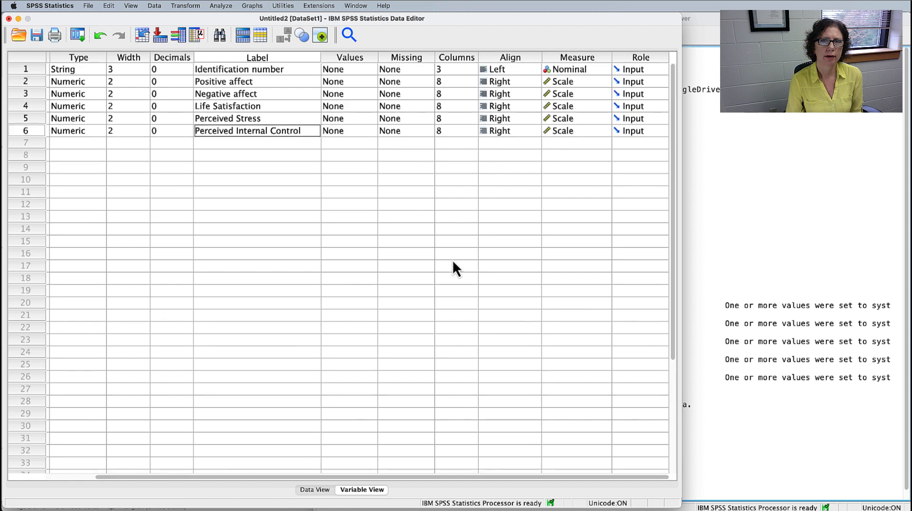
Save the dataset as "Lab3 survey" in the Lab3 Correlations folder
click(35, 36)
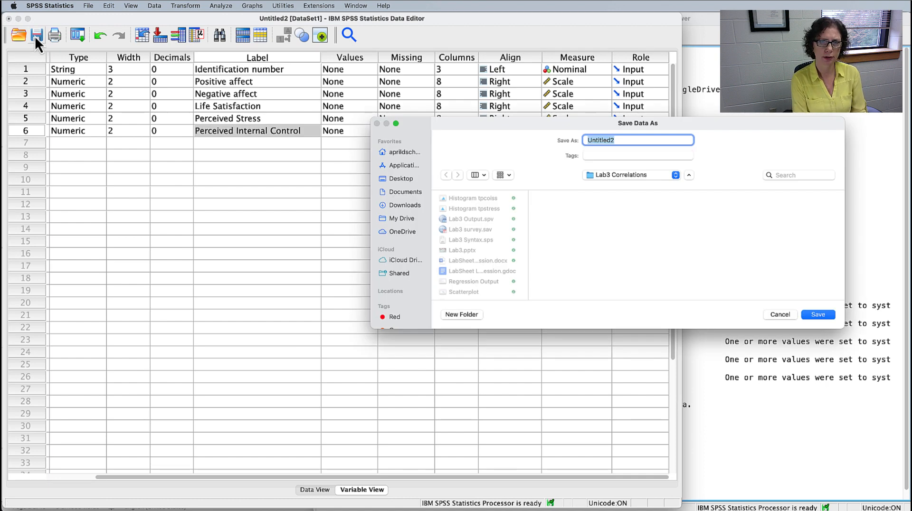
text(Lab3)
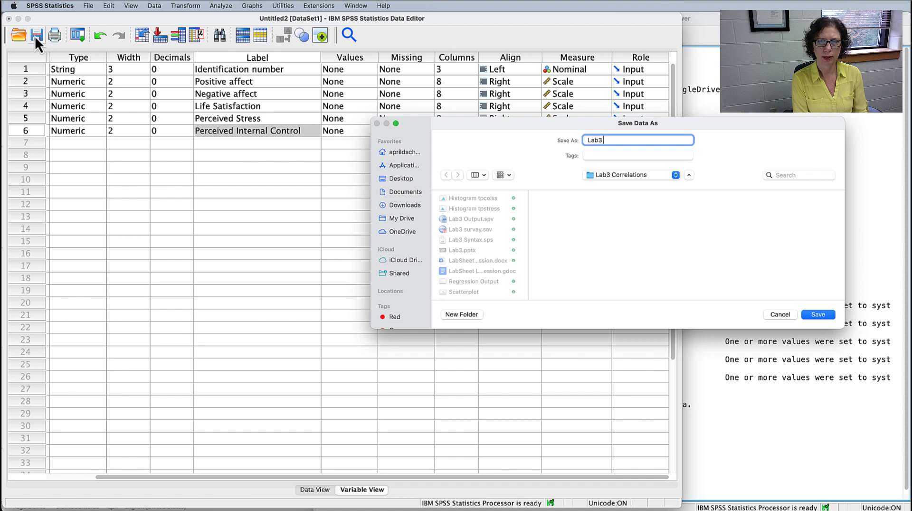
text( sur)
key(BackSpace)
key(BackSpace)
key(BackSpace)
key(BackSpace)
text(surv)
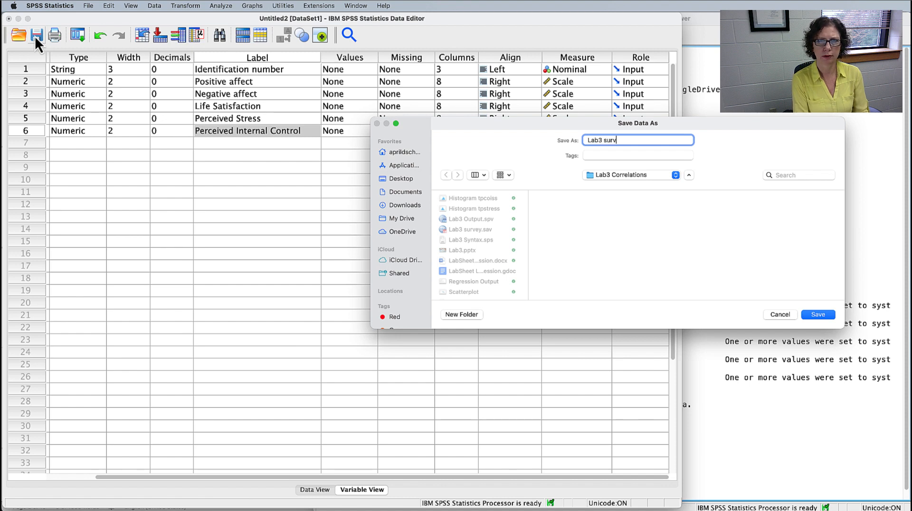
text(ey)
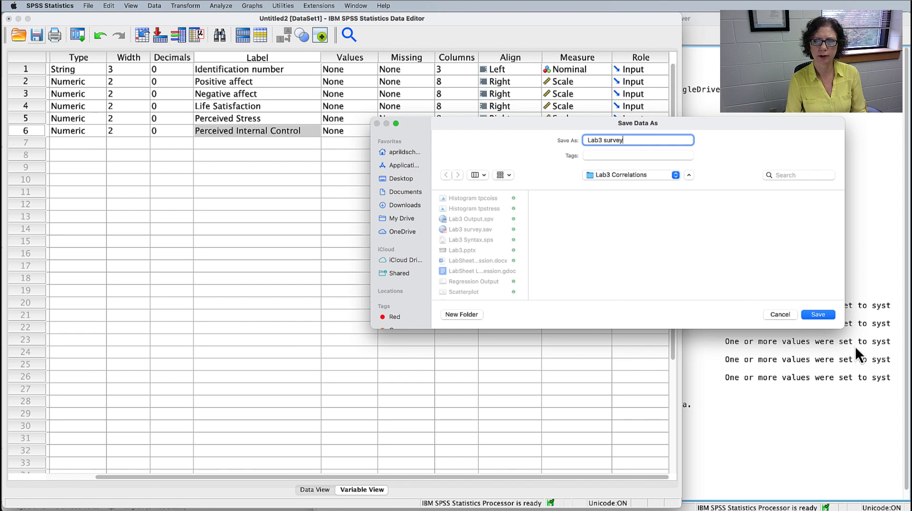
click(825, 317)
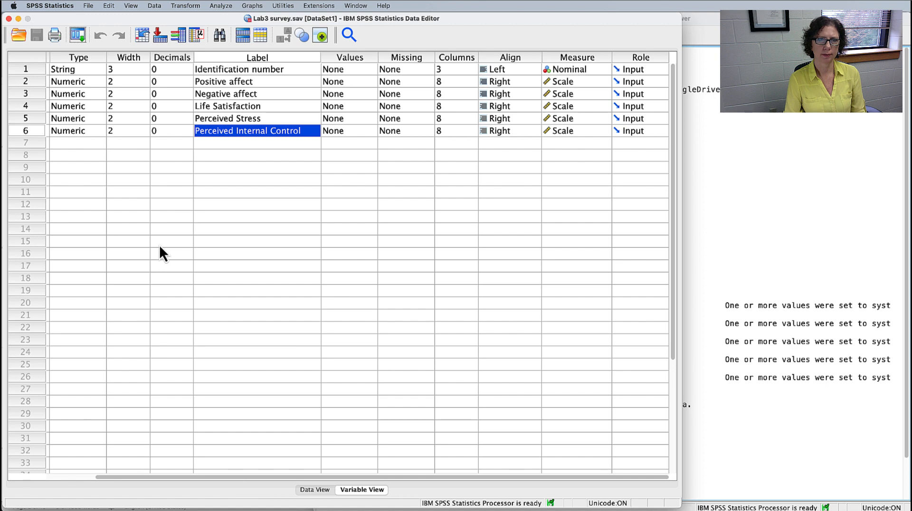
Switch to the Word lab sheet and review the variable-correction checklist and the Task 1 assumption-check instructions for Explore
key(super+Tab)
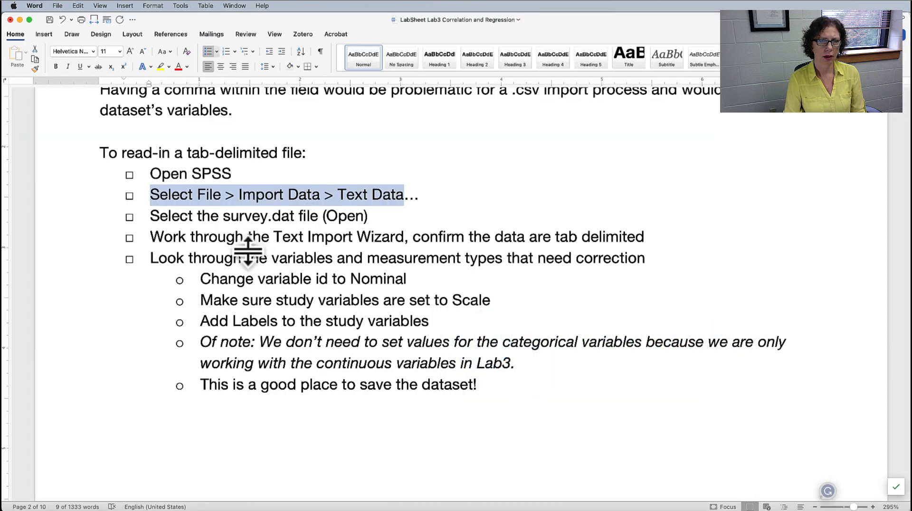
drag(247, 280, 397, 280)
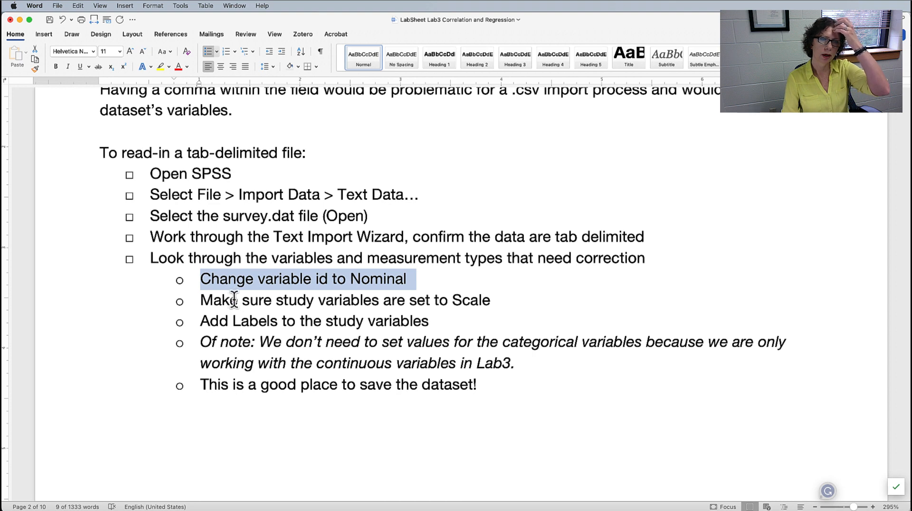
drag(234, 299, 483, 301)
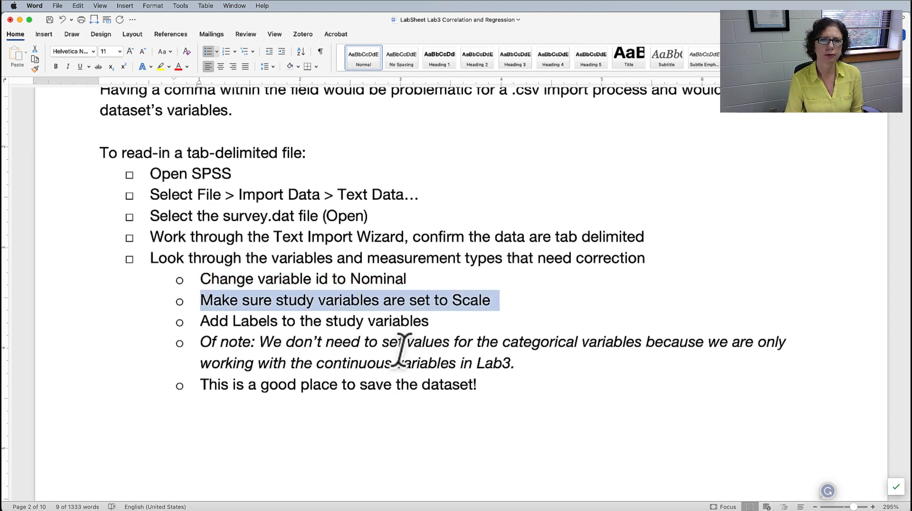
scroll(400, 349, down, 5)
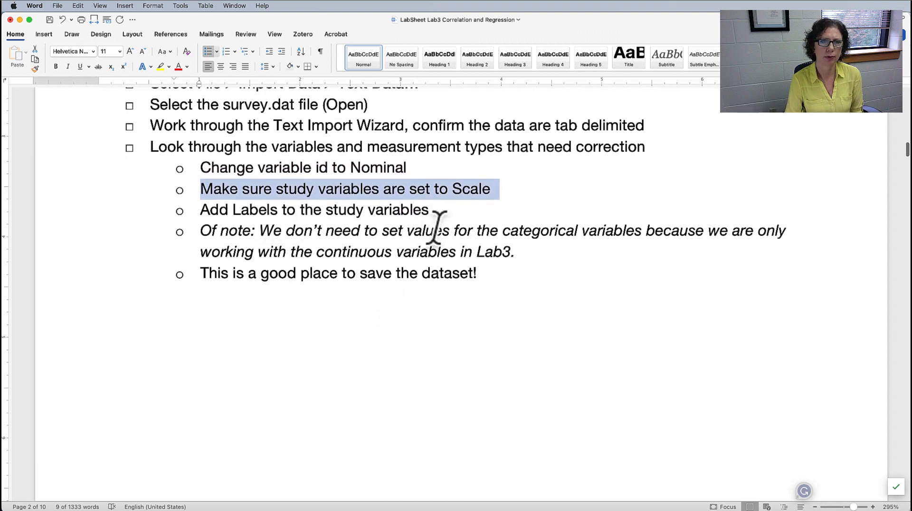
drag(383, 231, 653, 224)
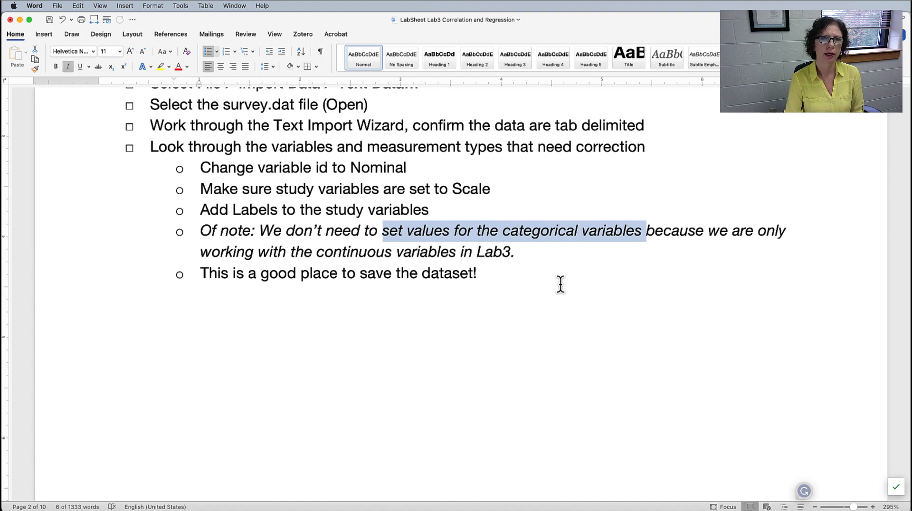
scroll(560, 283, down, 10)
scroll(560, 283, down, 3)
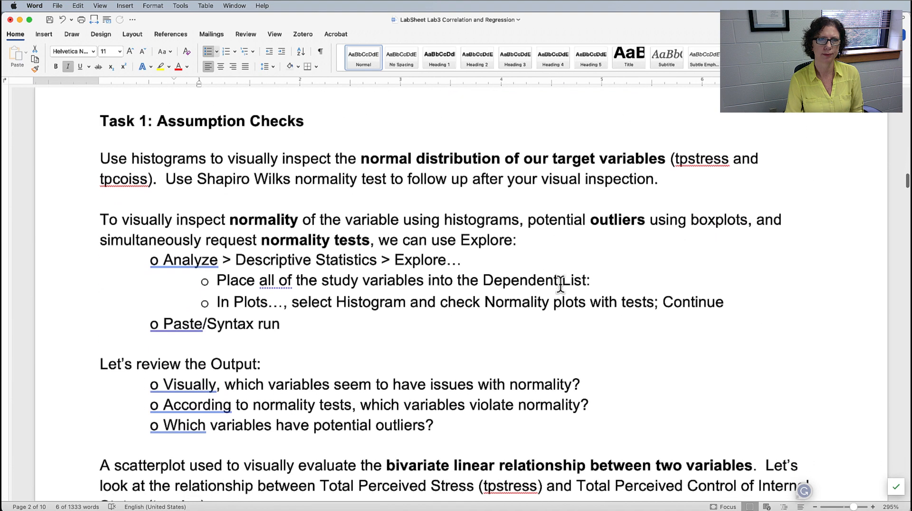
click(164, 244)
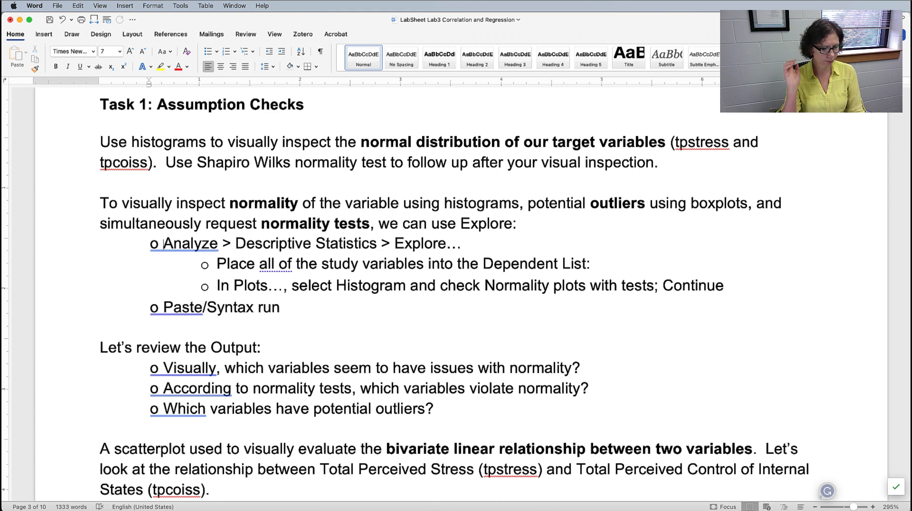
Return to SPSS and set up an Explore analysis with tposaff, tnegaff, tlifesat, tpstress and tpcoiss in the Dependent List
key(super+Tab)
key(super+Tab)
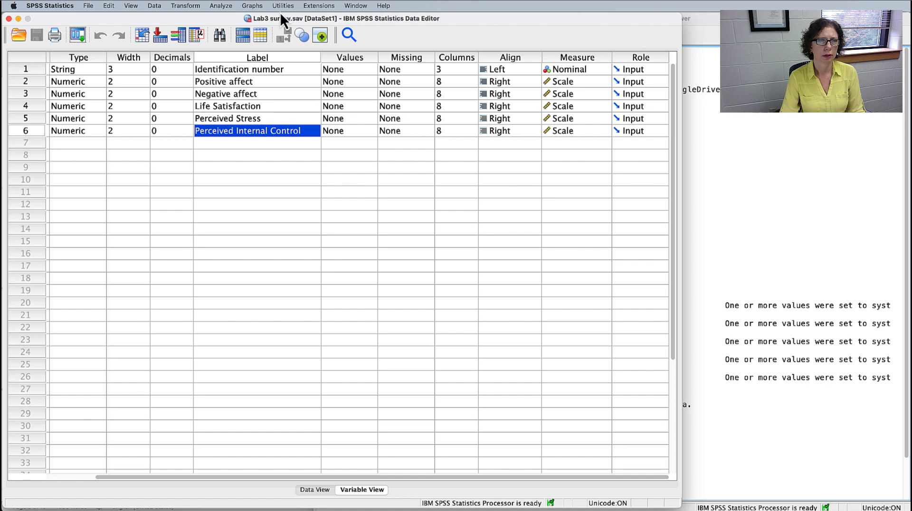
click(222, 6)
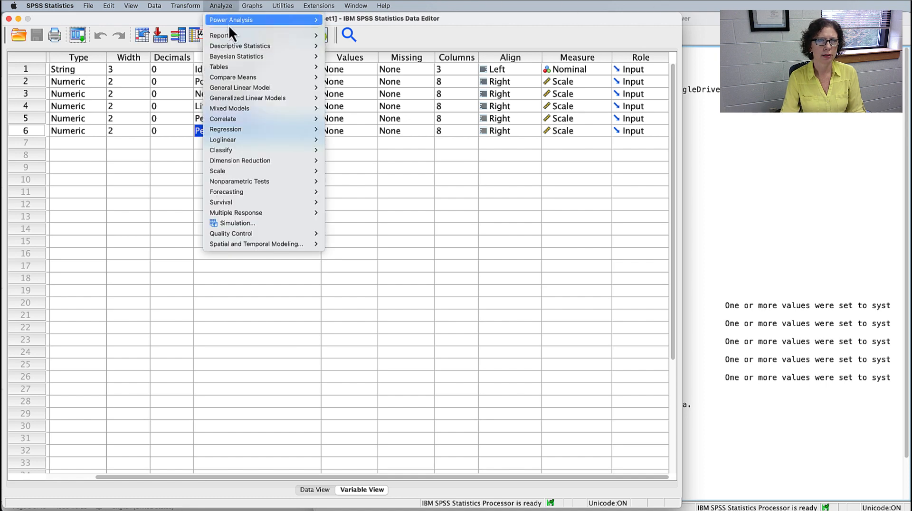
mouse_move(236, 48)
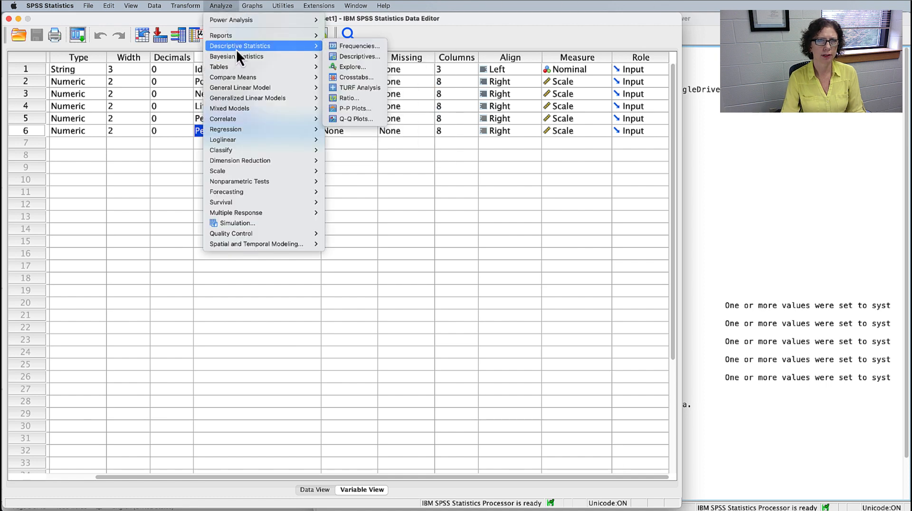
click(354, 67)
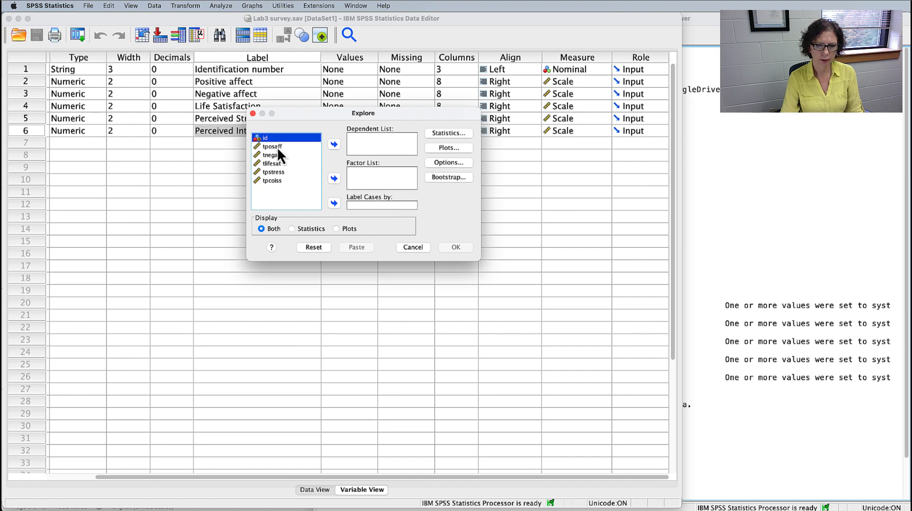
shift+click(272, 181)
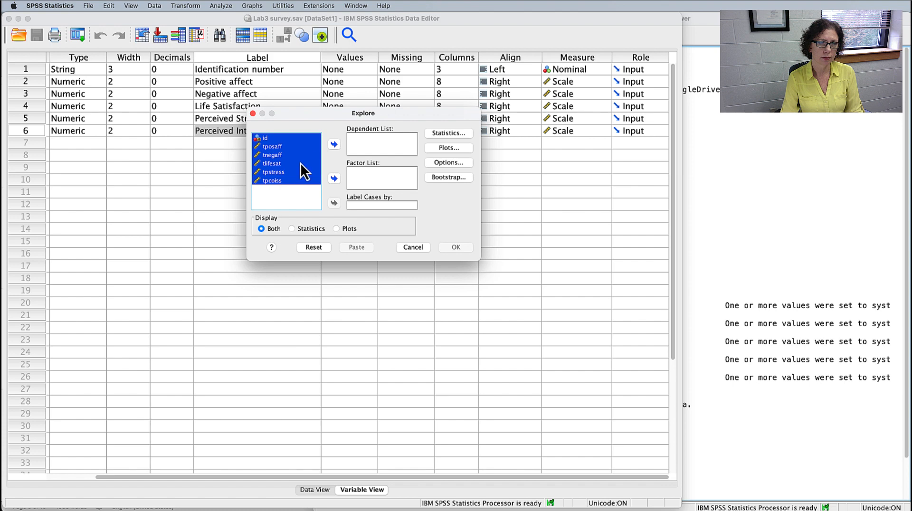
super+click(281, 139)
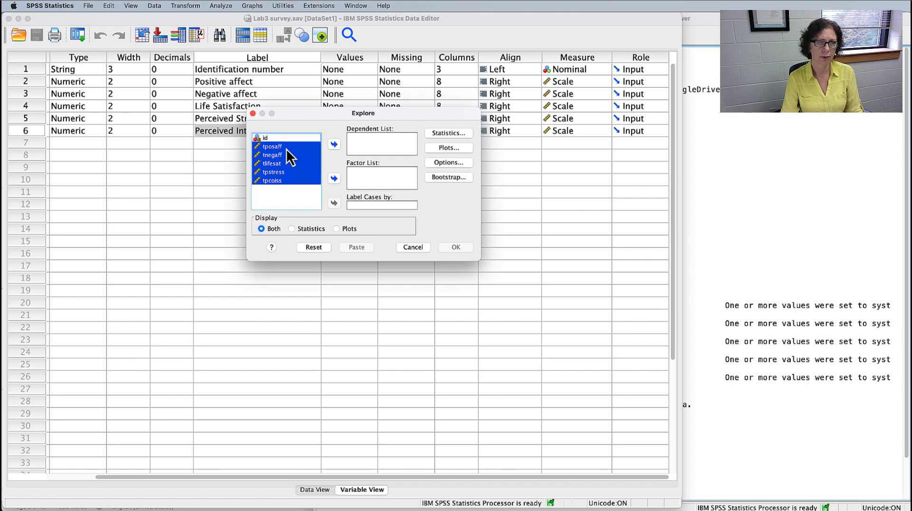
click(334, 145)
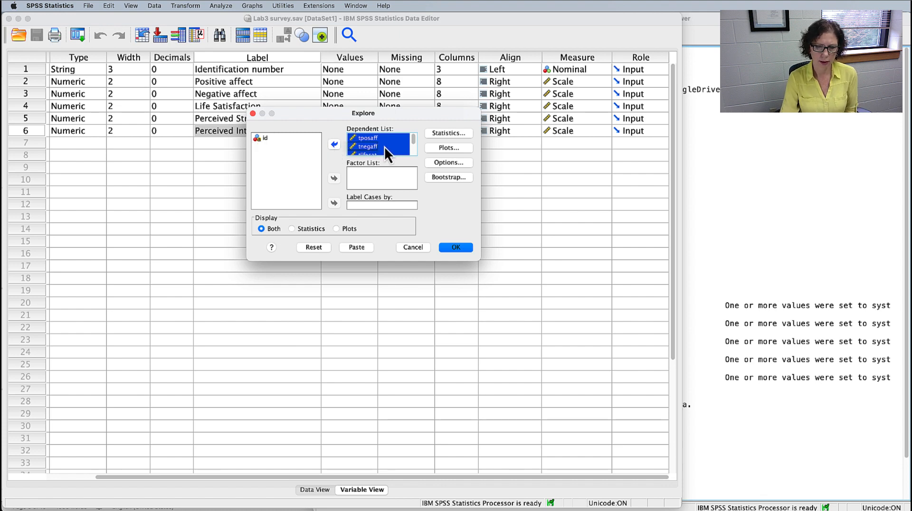
Request histograms instead of stem-and-leaf plots, add normality plots with tests, and paste the Explore analysis as syntax
click(455, 148)
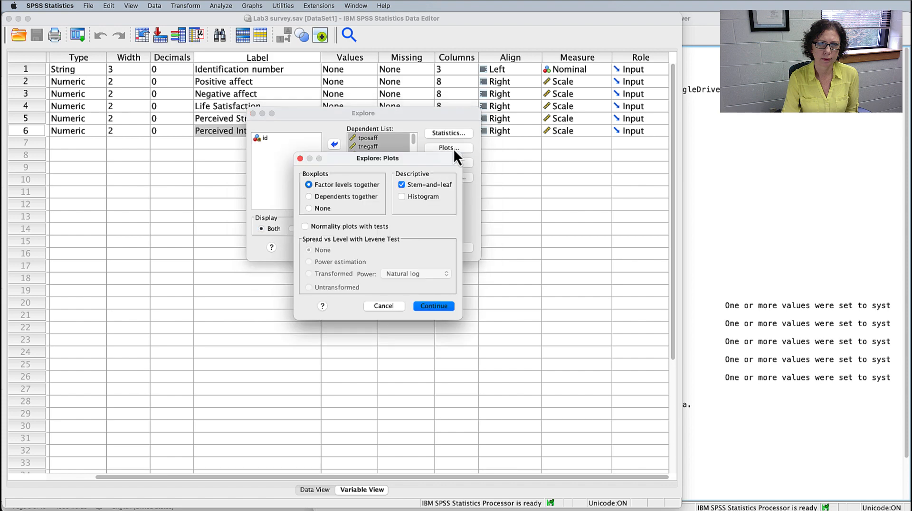
click(401, 196)
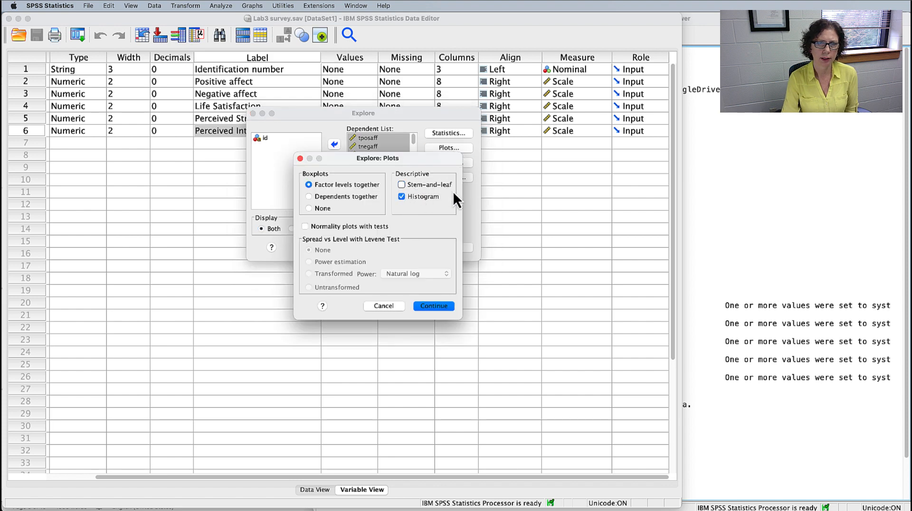
click(305, 226)
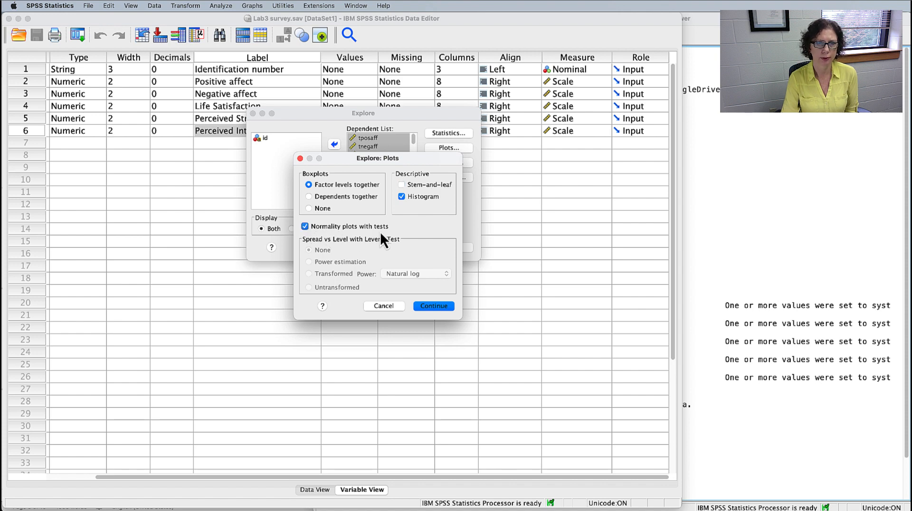
click(434, 306)
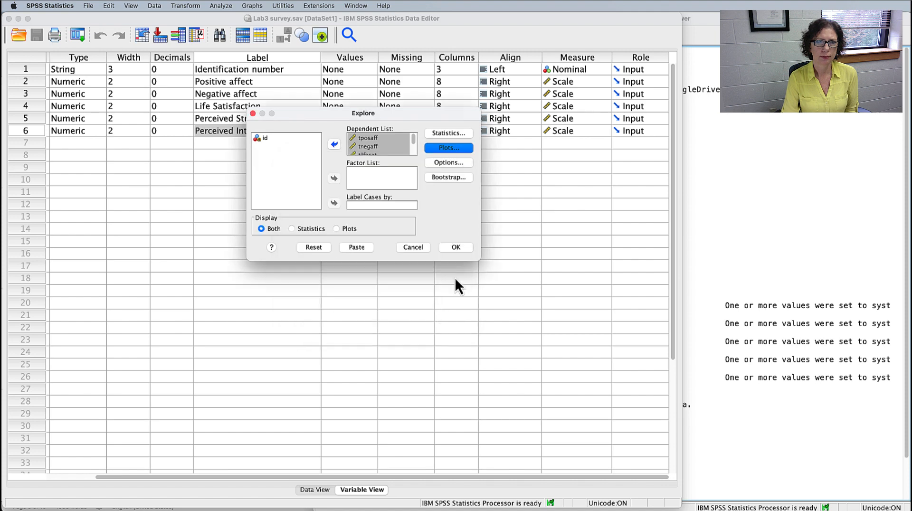
click(358, 247)
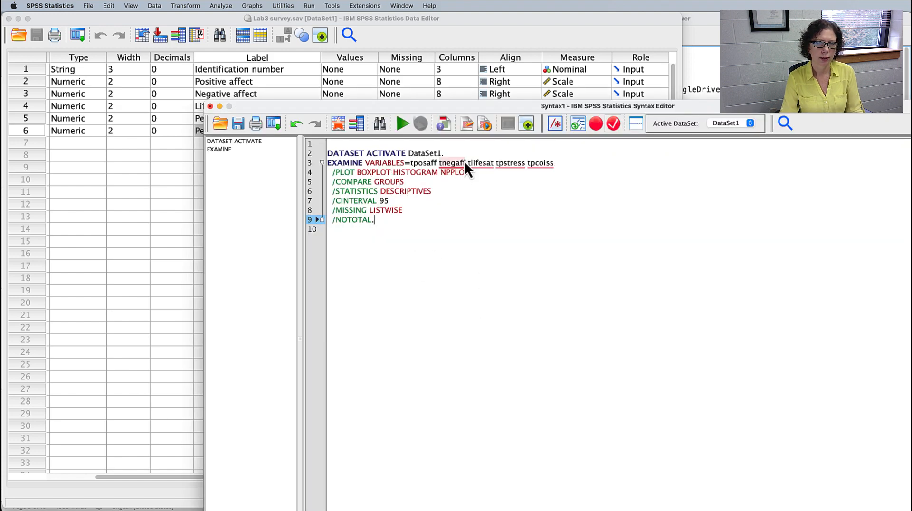
Insert the comment "*Univariate Normality check." above the EXAMINE command and run it together with the command
click(459, 155)
key(Return)
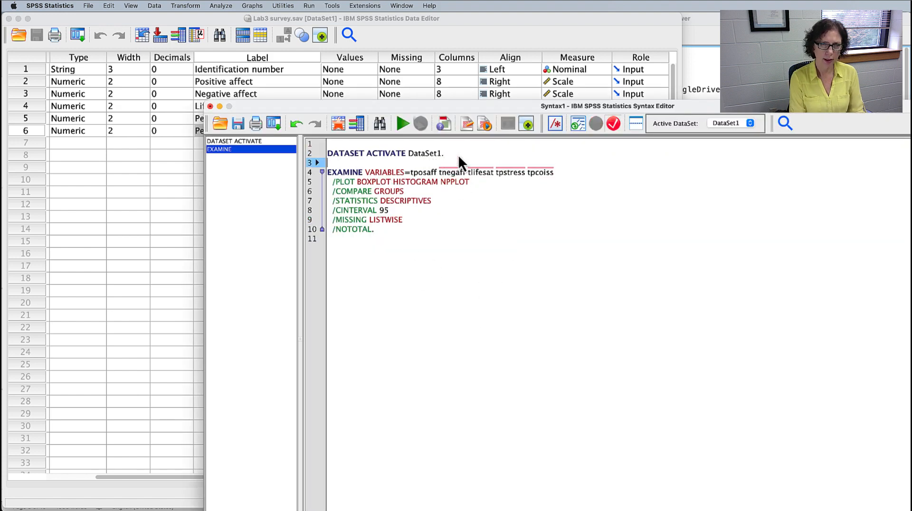
key(Return)
text(*)
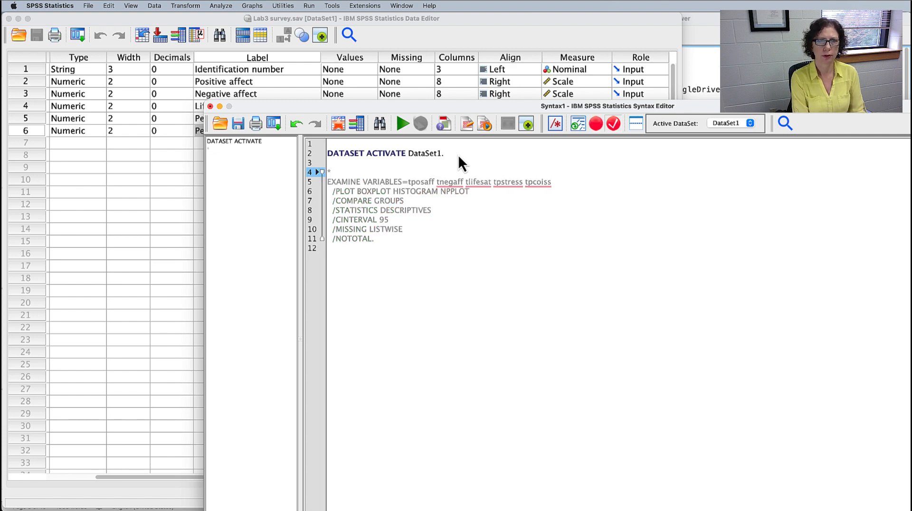
text(Univa)
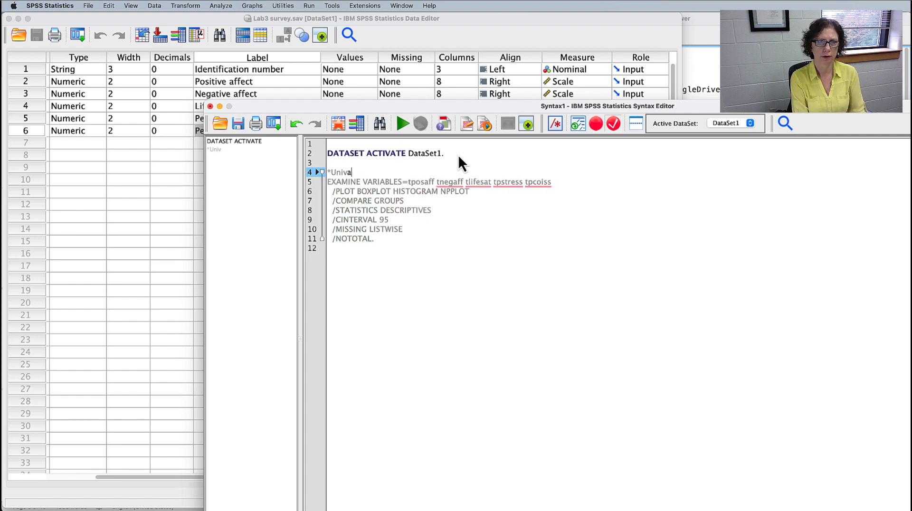
text(riate No)
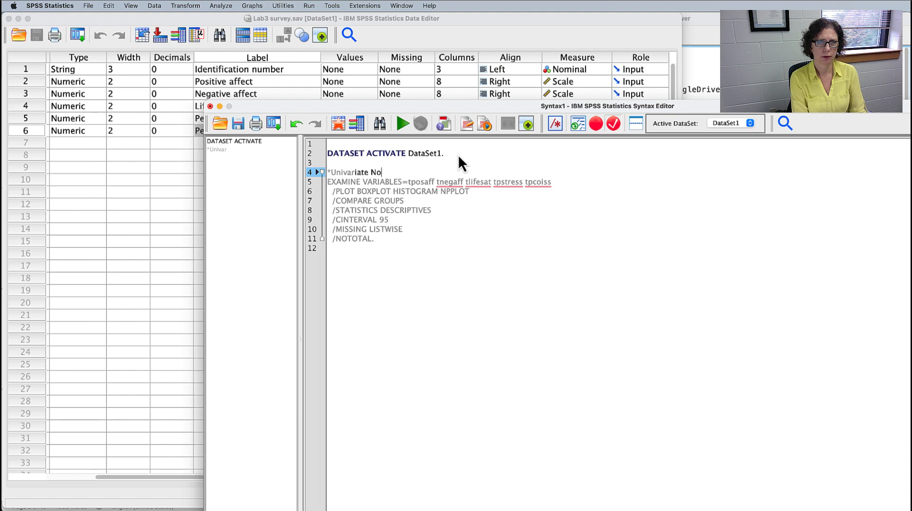
text(rmality check.)
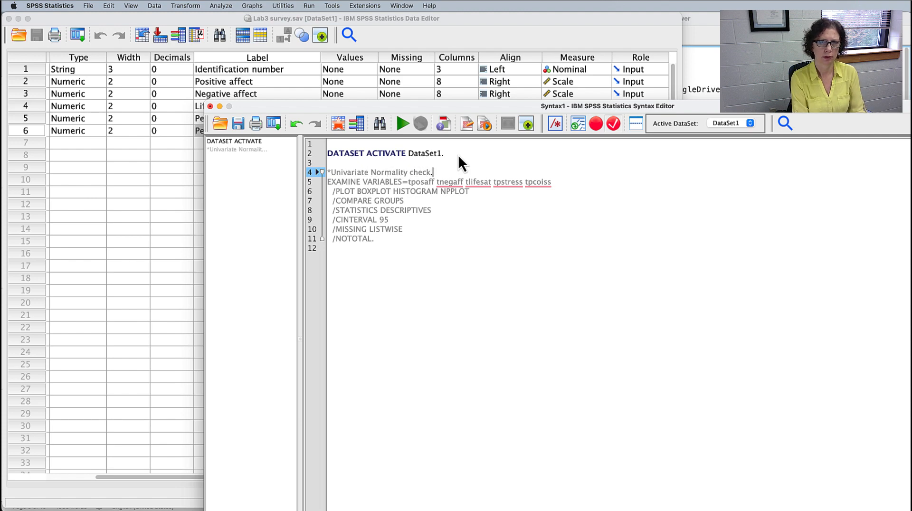
drag(377, 240, 330, 175)
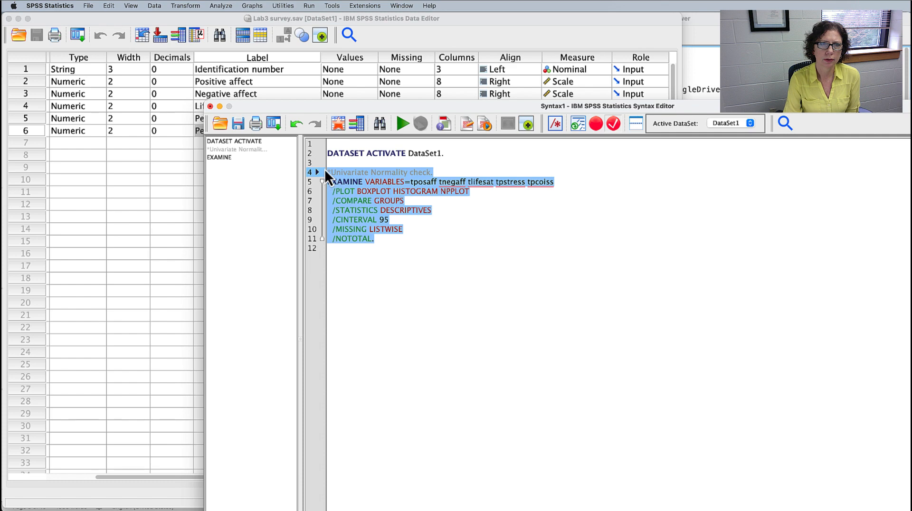
click(403, 124)
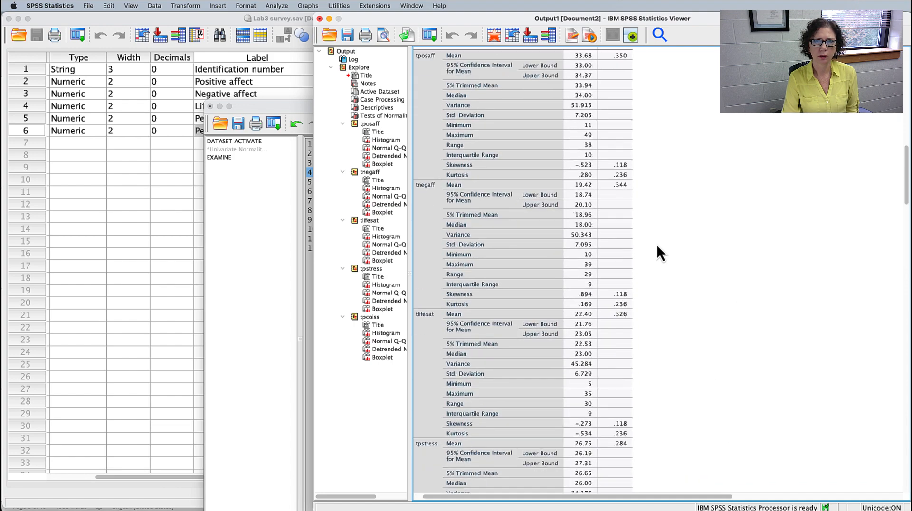
Review the Explore output's Descriptives and Tests of Normality tables, plus the histogram, Q-Q plots and boxplot for Positive affect
scroll(656, 245, down, 5)
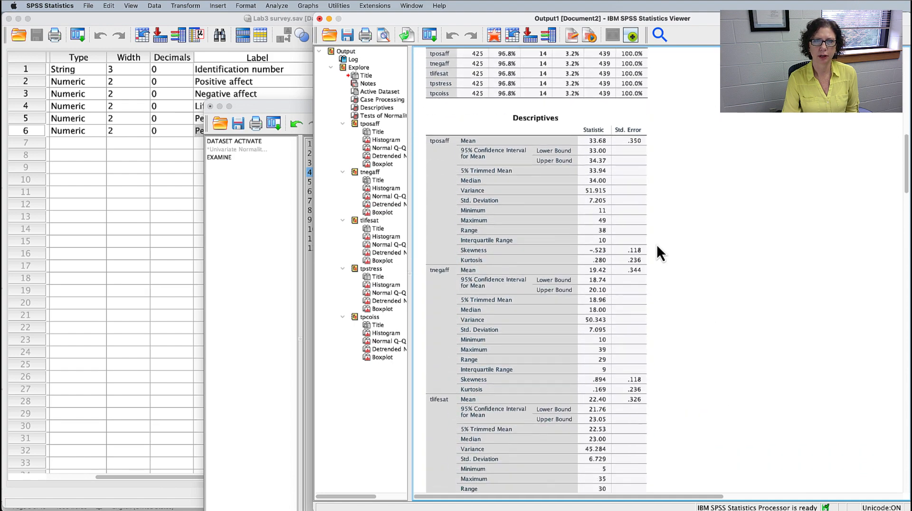
scroll(657, 244, down, 15)
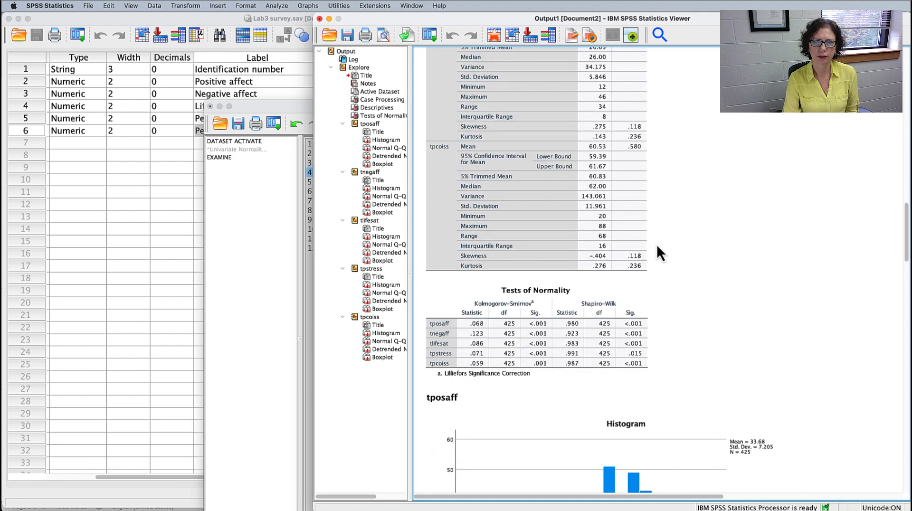
scroll(657, 245, down, 1)
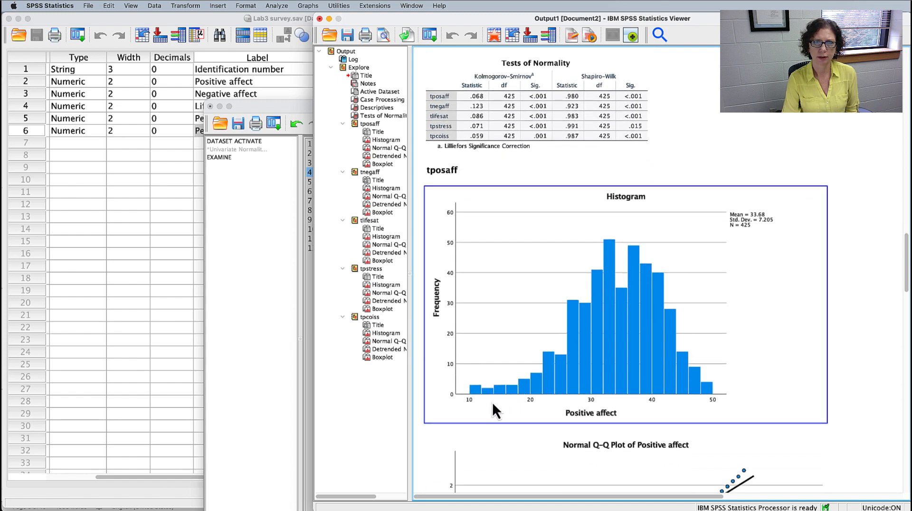
scroll(669, 142, up, 1)
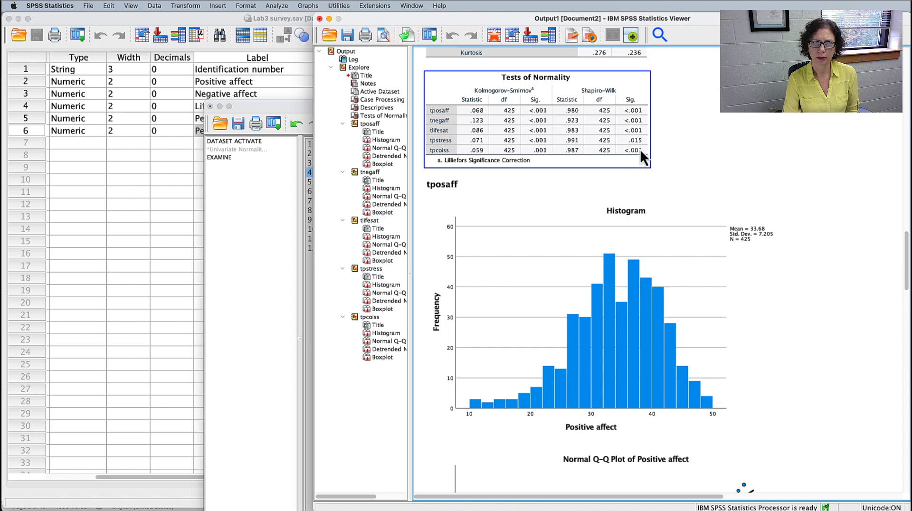
scroll(829, 124, down, 5)
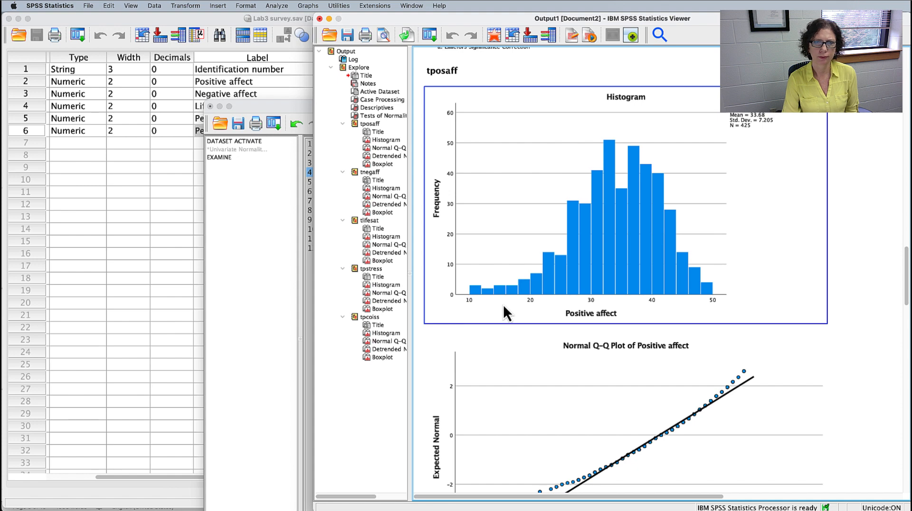
scroll(761, 211, down, 20)
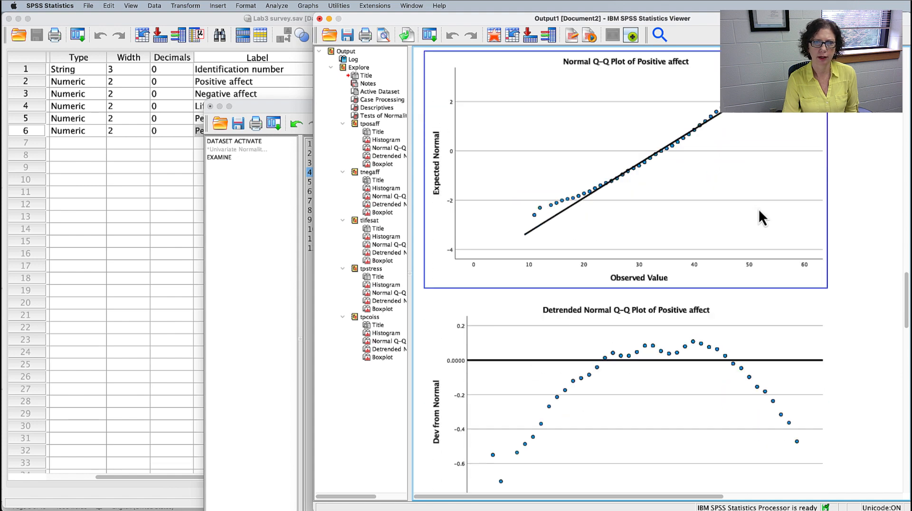
scroll(759, 210, up, 4)
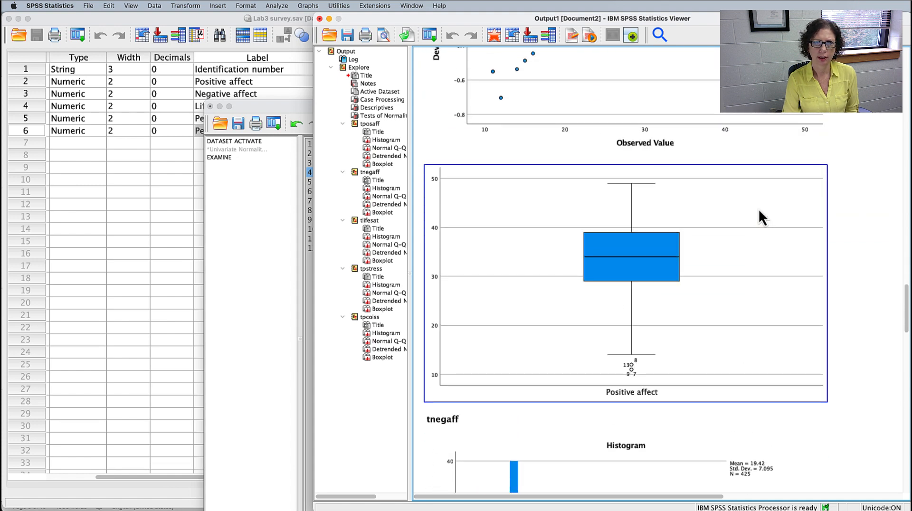
click(657, 414)
click(615, 384)
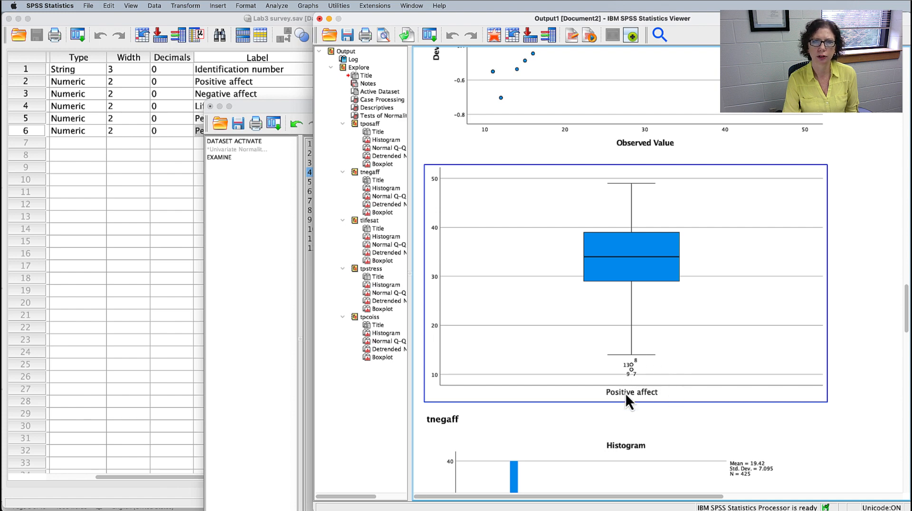
Examine the Negative affect histogram, Q-Q plots and boxplot for skew and outliers
scroll(728, 337, down, 10)
click(728, 338)
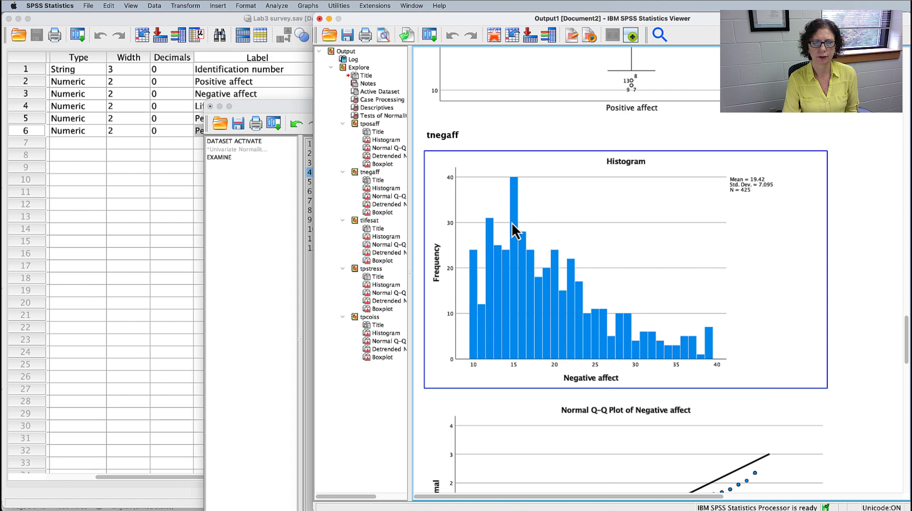
scroll(754, 335, down, 10)
click(754, 335)
scroll(755, 336, down, 15)
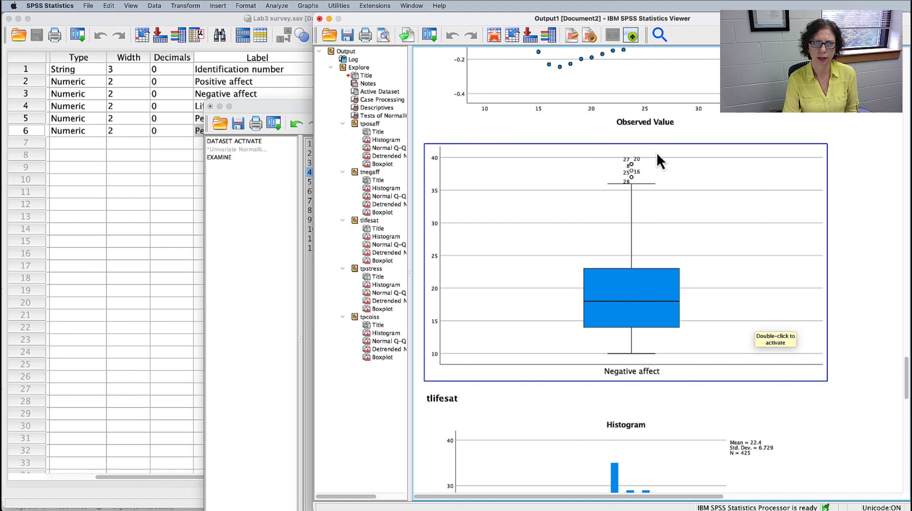
scroll(648, 203, up, 20)
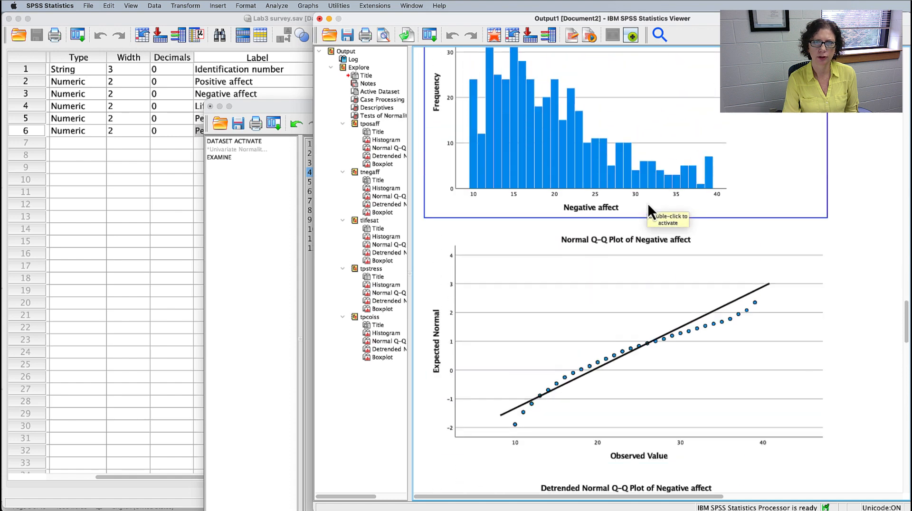
Examine the histograms, Q-Q plots and boxplots for Life Satisfaction, Perceived Stress and Perceived Internal Control
scroll(703, 250, down, 20)
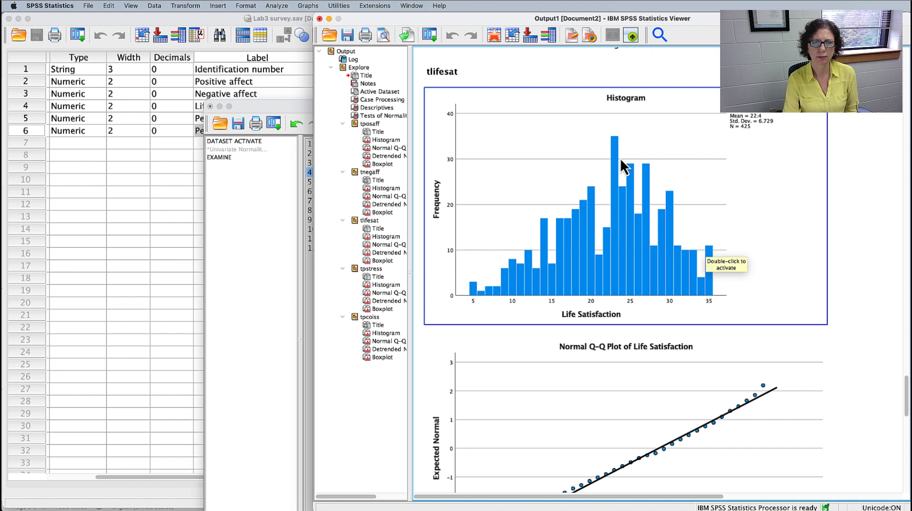
scroll(791, 265, down, 15)
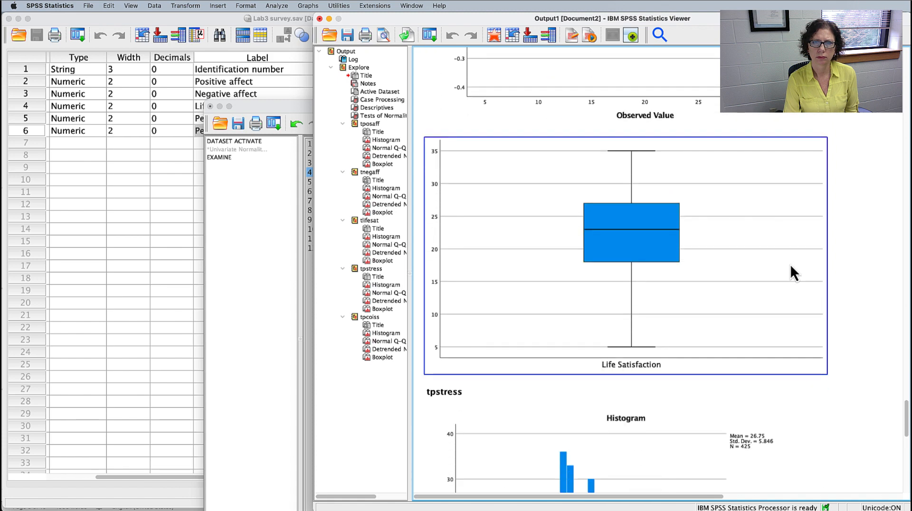
scroll(791, 266, down, 10)
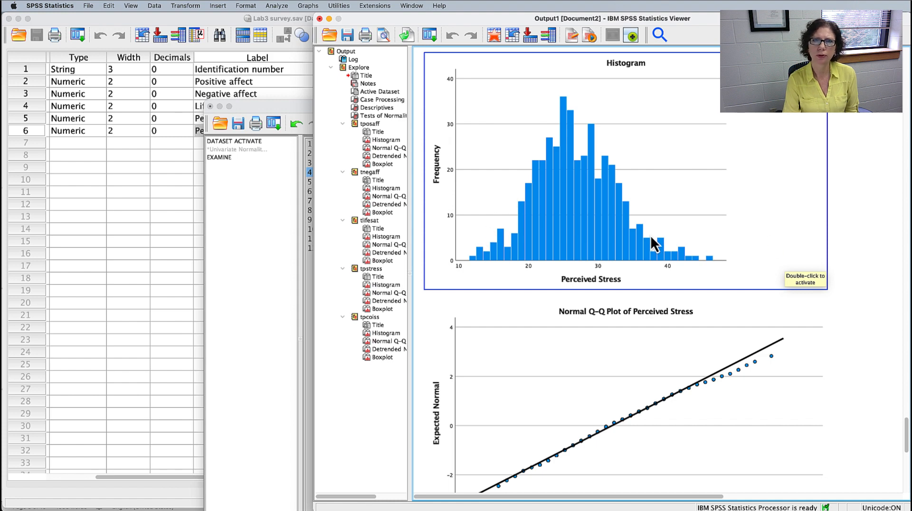
scroll(652, 237, down, 8)
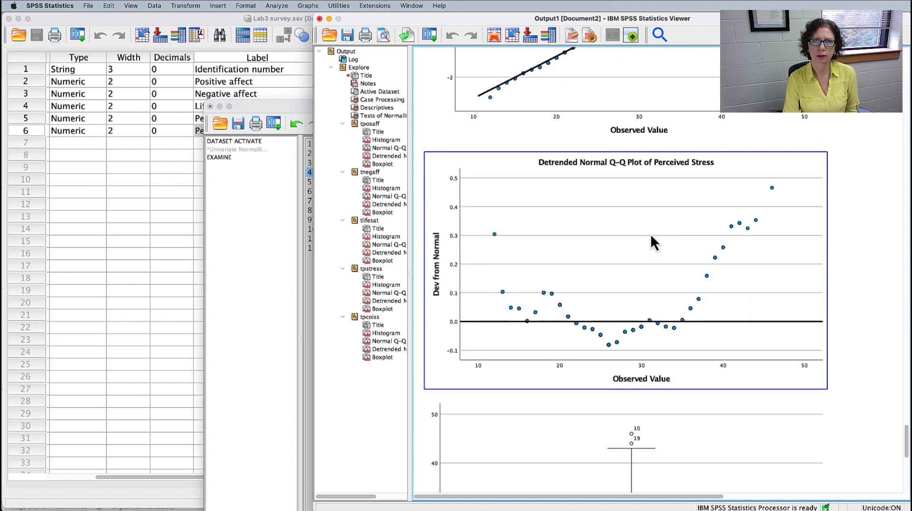
scroll(651, 237, up, 8)
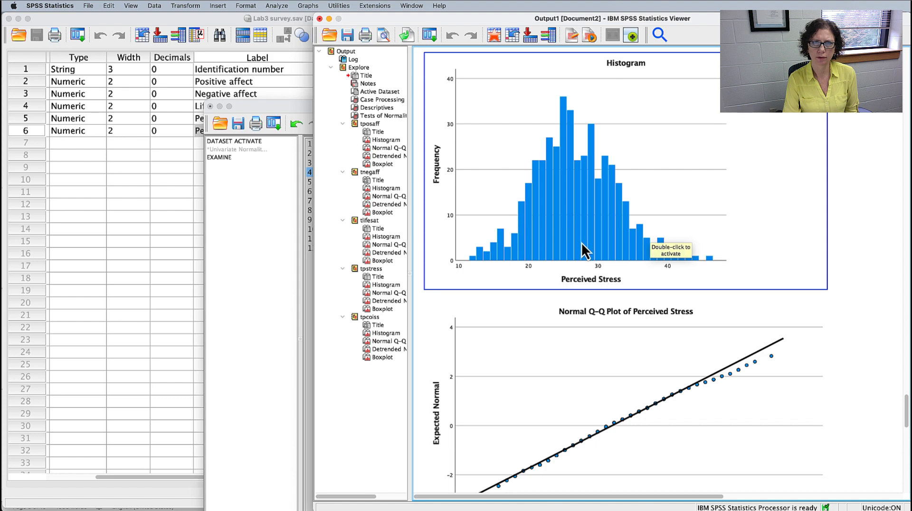
scroll(667, 231, down, 15)
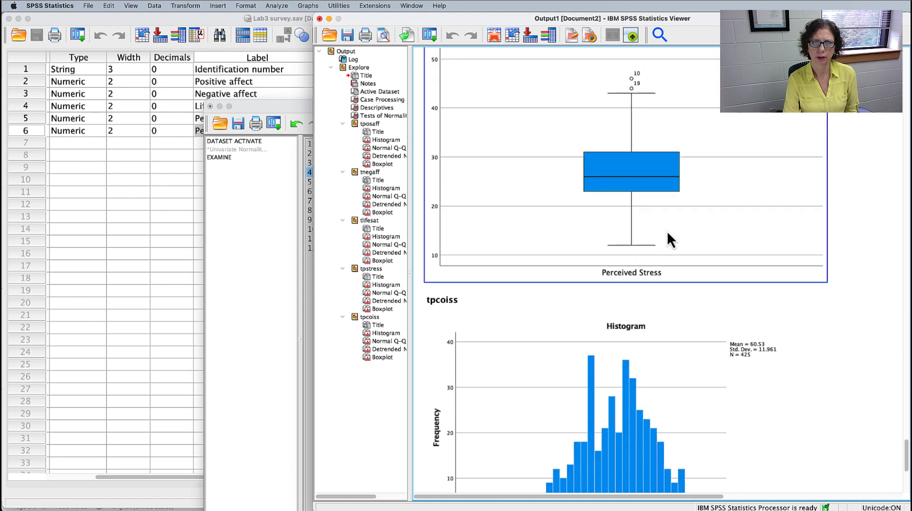
scroll(778, 276, down, 5)
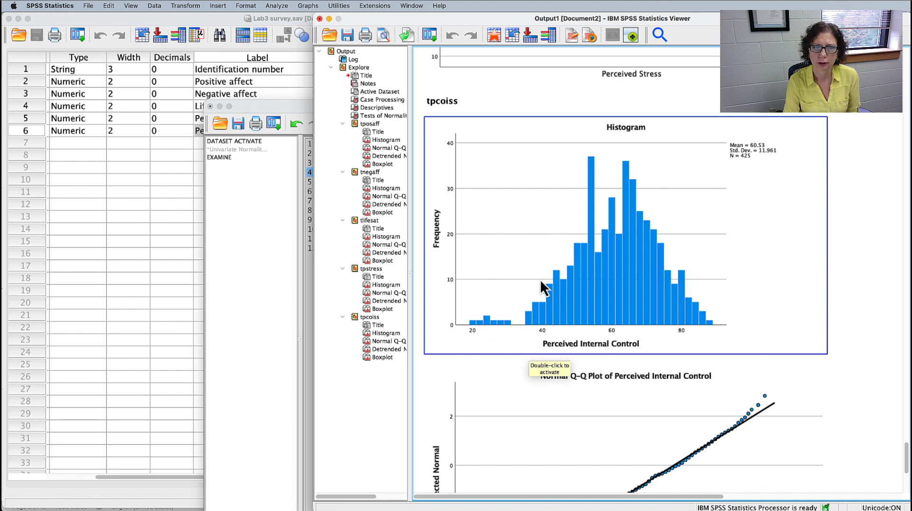
scroll(541, 287, down, 5)
scroll(542, 282, down, 15)
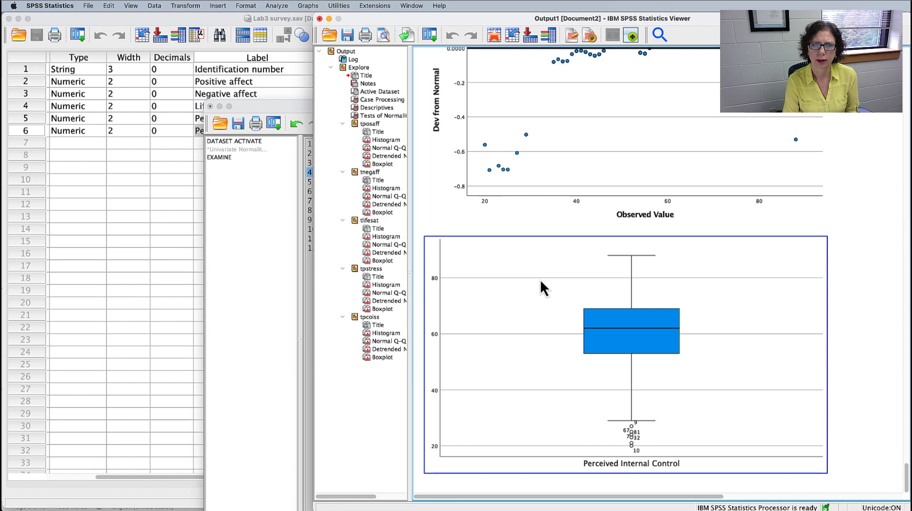
Go back to the Tests of Normality table and re-check the Kolmogorov-Smirnov and Shapiro-Wilk results against the plots
scroll(541, 286, up, 20)
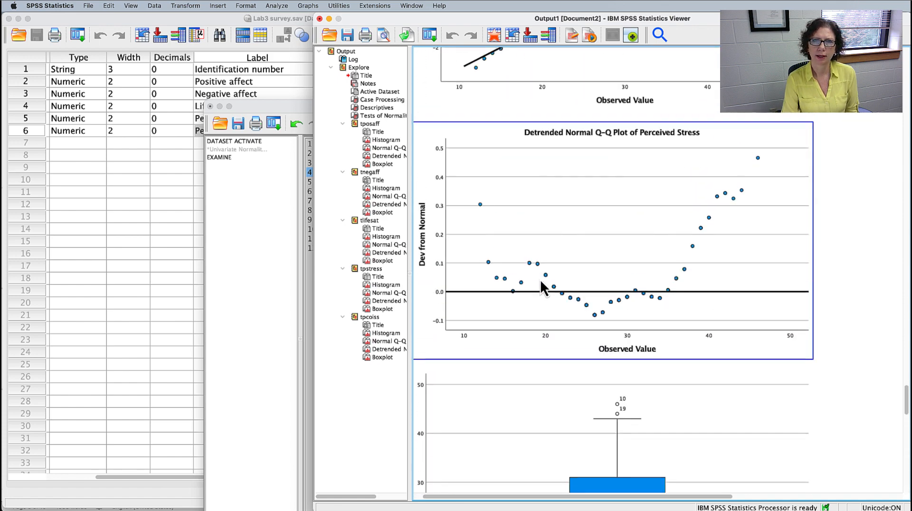
scroll(541, 283, up, 15)
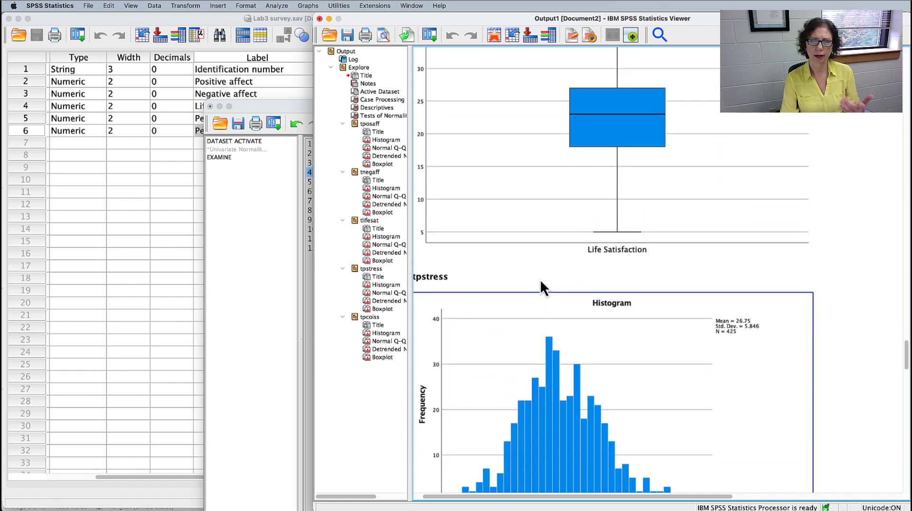
scroll(542, 285, up, 20)
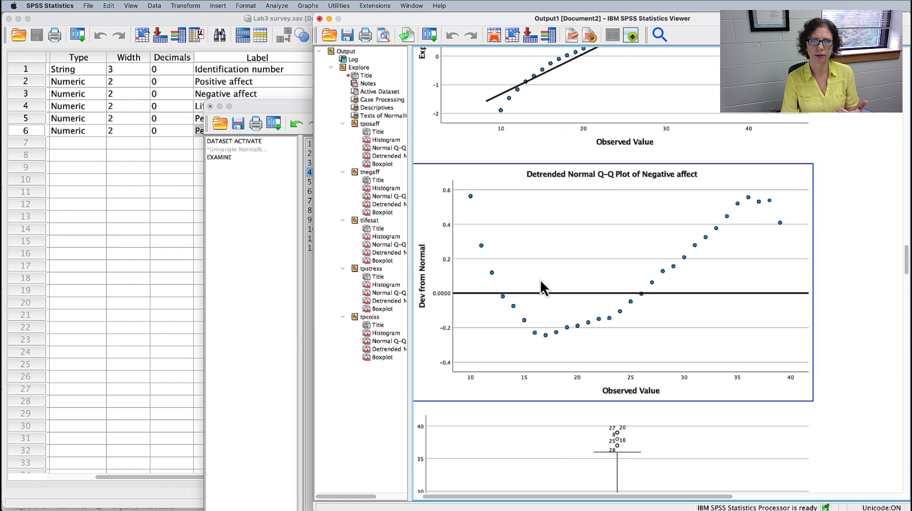
scroll(540, 284, up, 20)
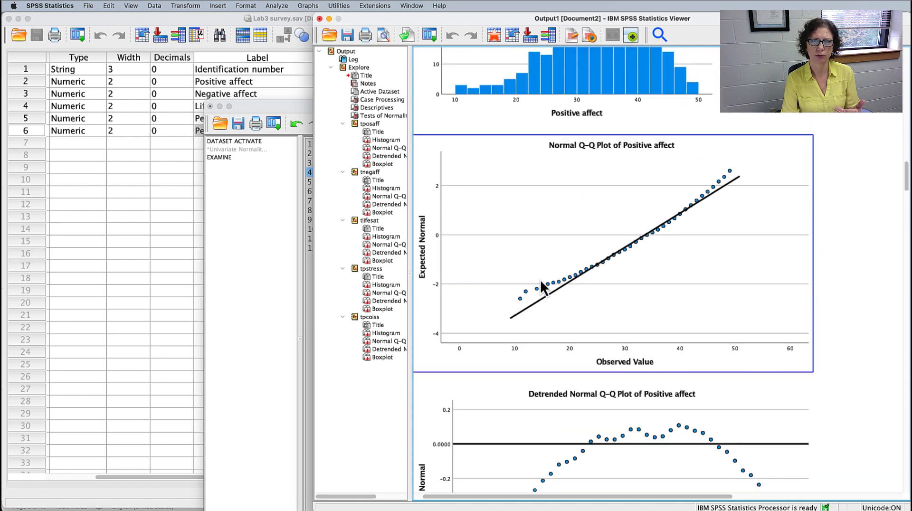
scroll(542, 284, up, 20)
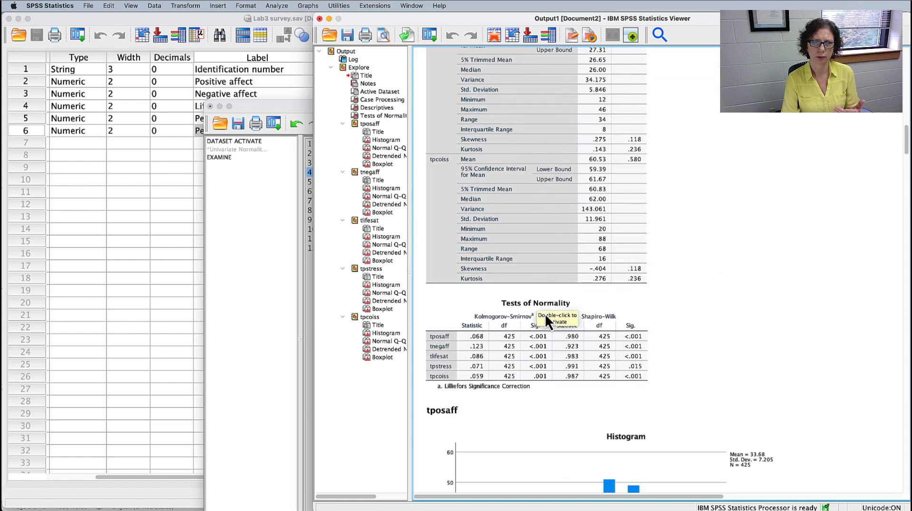
click(574, 381)
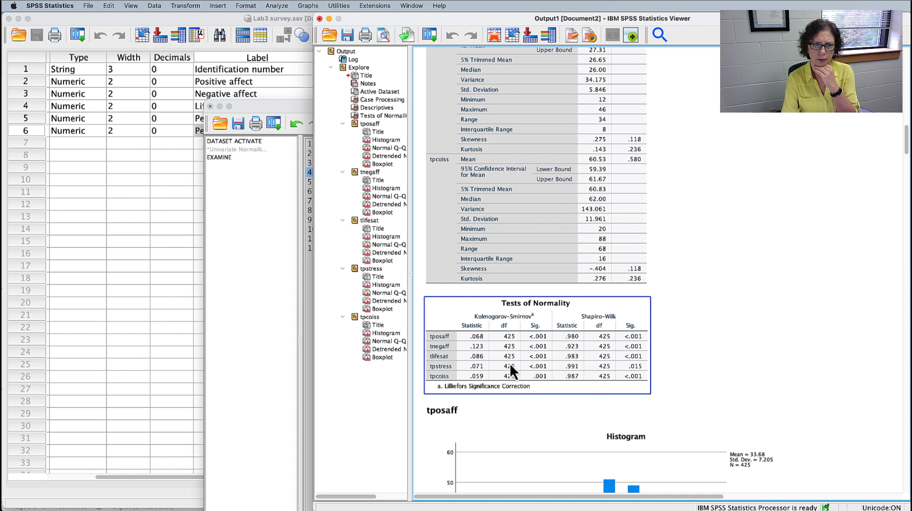
click(446, 395)
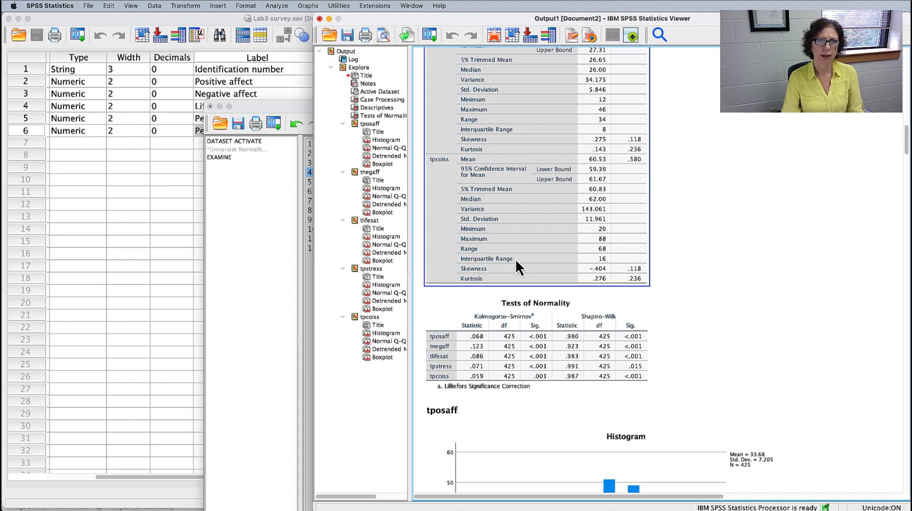
Start a simple scatter plot in the Chart Builder from the Scatter/Dot gallery
click(308, 6)
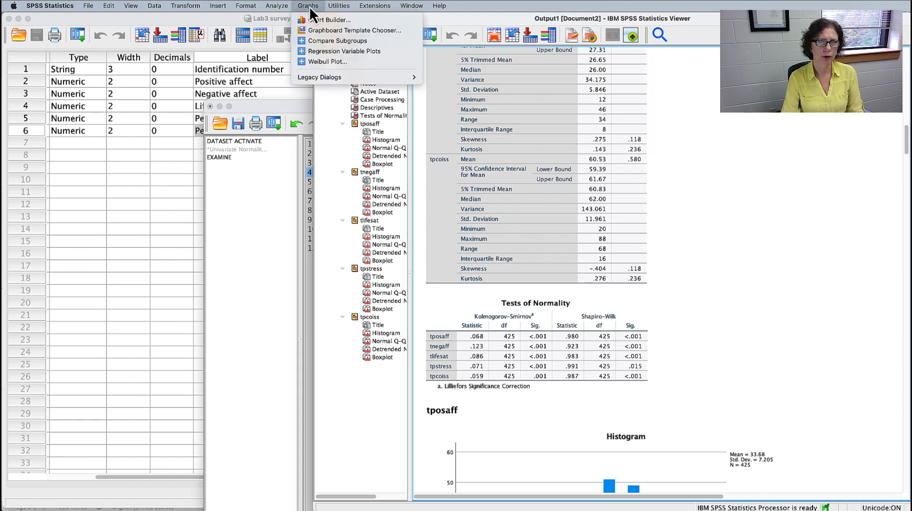
click(313, 21)
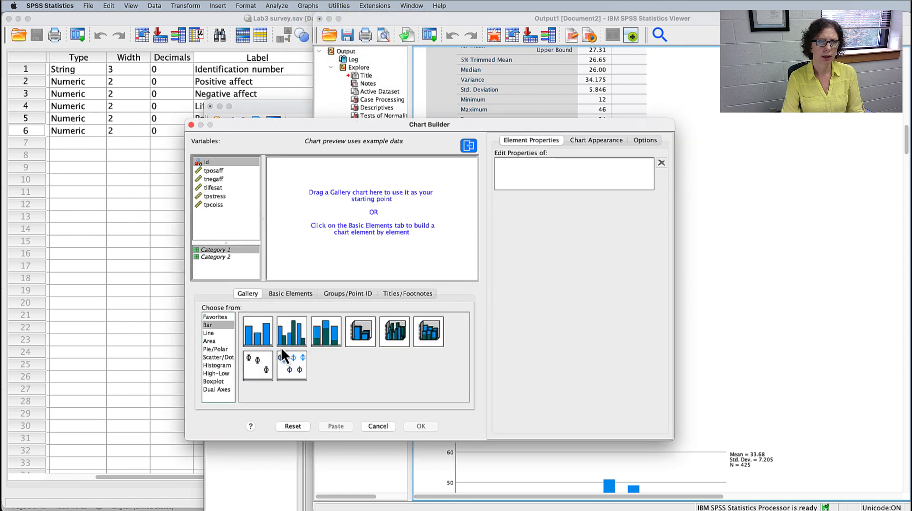
click(218, 357)
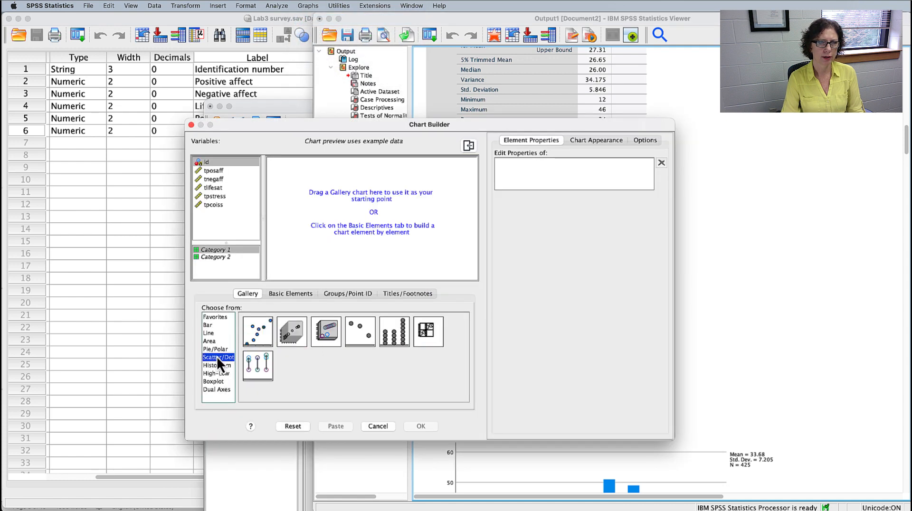
click(254, 336)
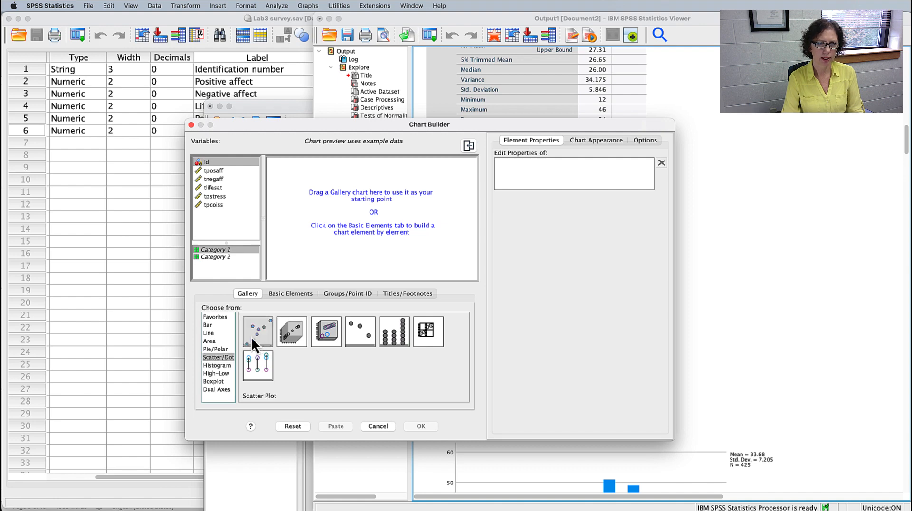
drag(252, 337, 369, 212)
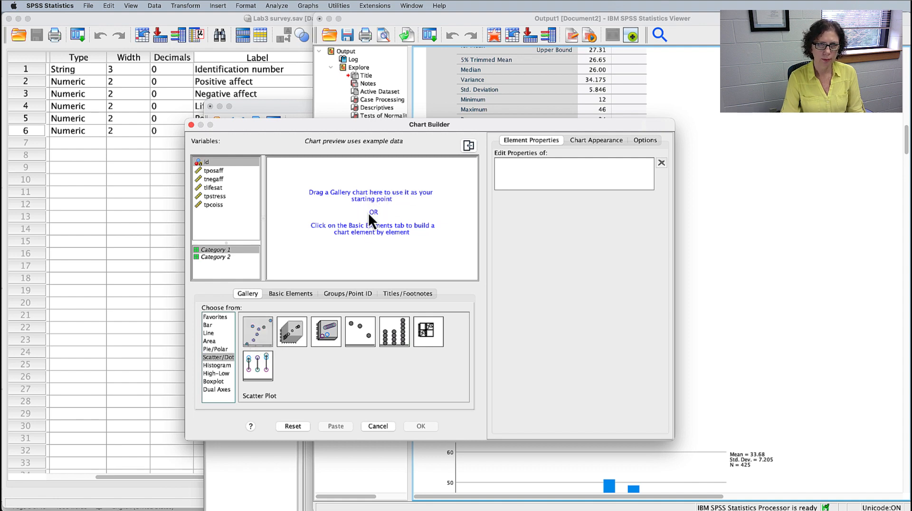
Assign tpstress to the Y-axis and tpcoiss to the X-axis, and generate the scatter plot
click(218, 198)
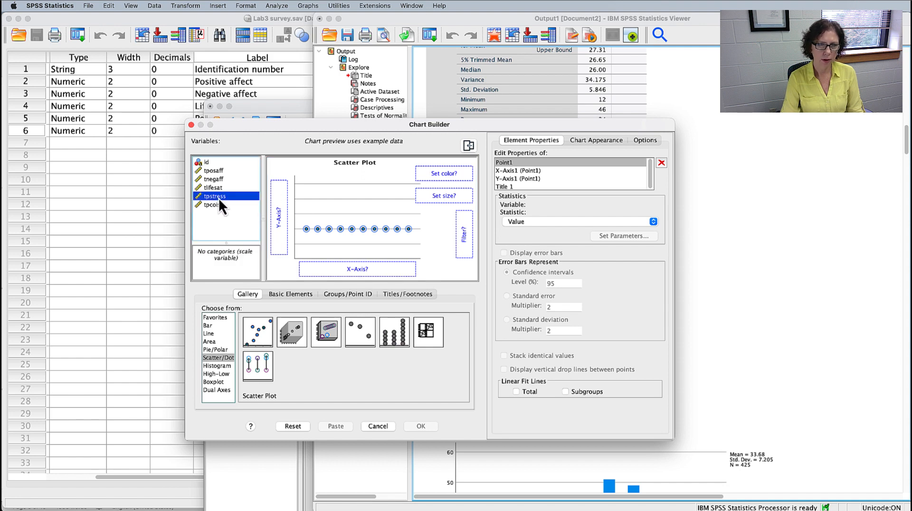
drag(221, 198, 279, 216)
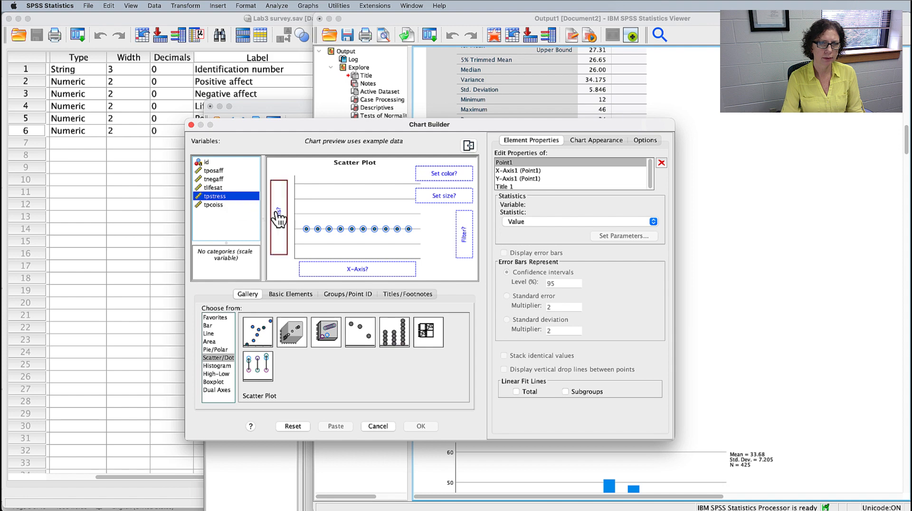
click(217, 205)
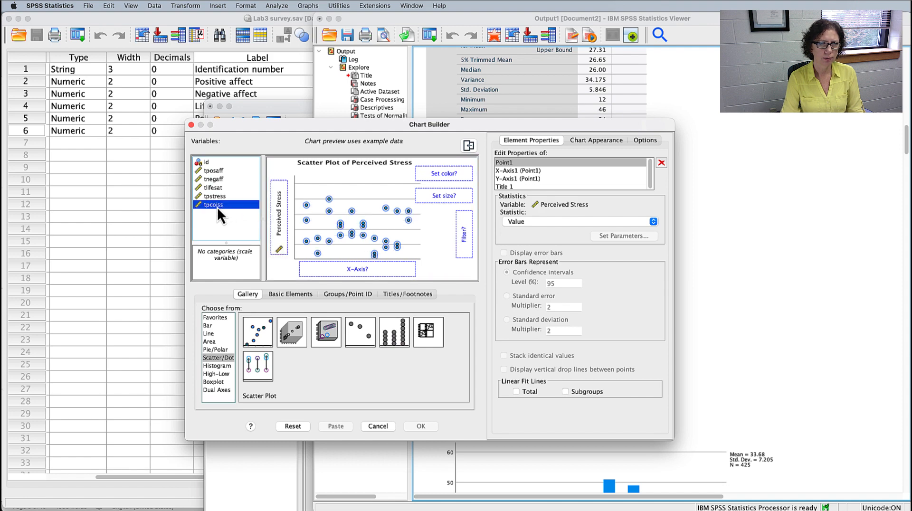
drag(216, 206, 357, 270)
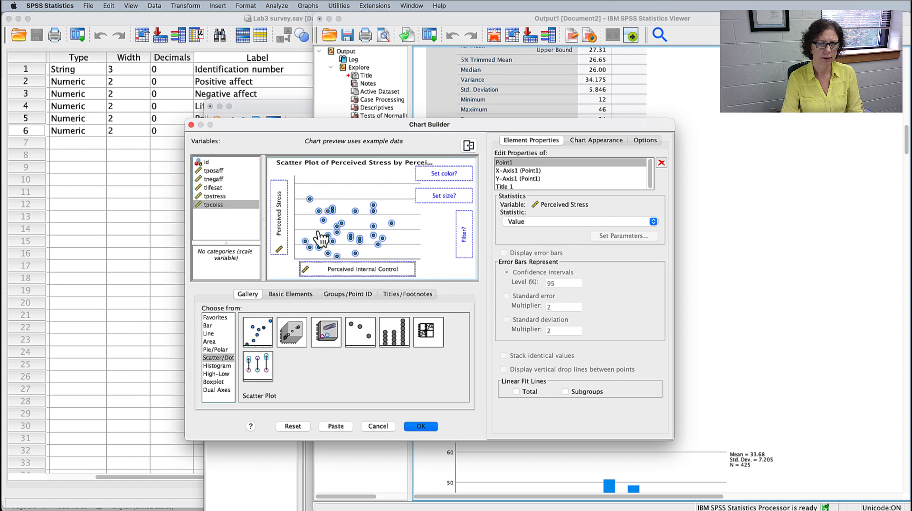
click(425, 428)
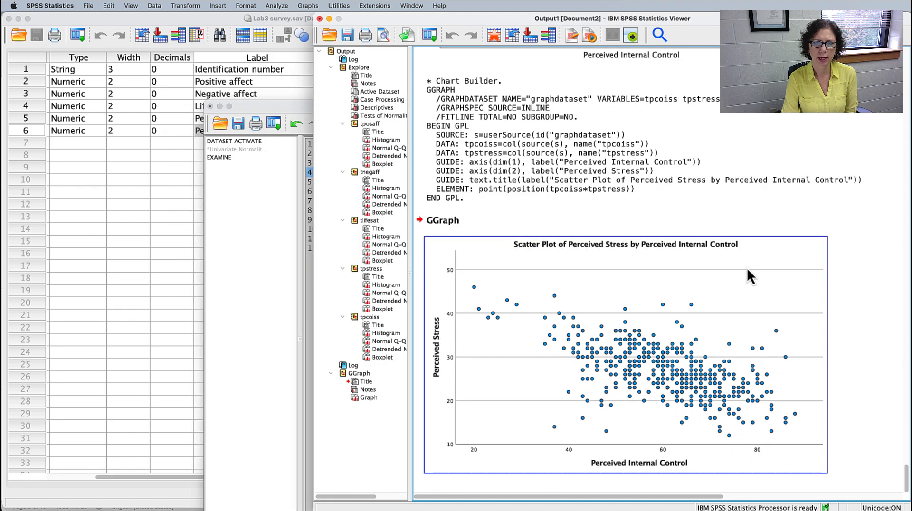
Open the scatter plot for editing and label the two isolated low-stress points near Perceived Internal Control values of about 37 and 48
click(877, 297)
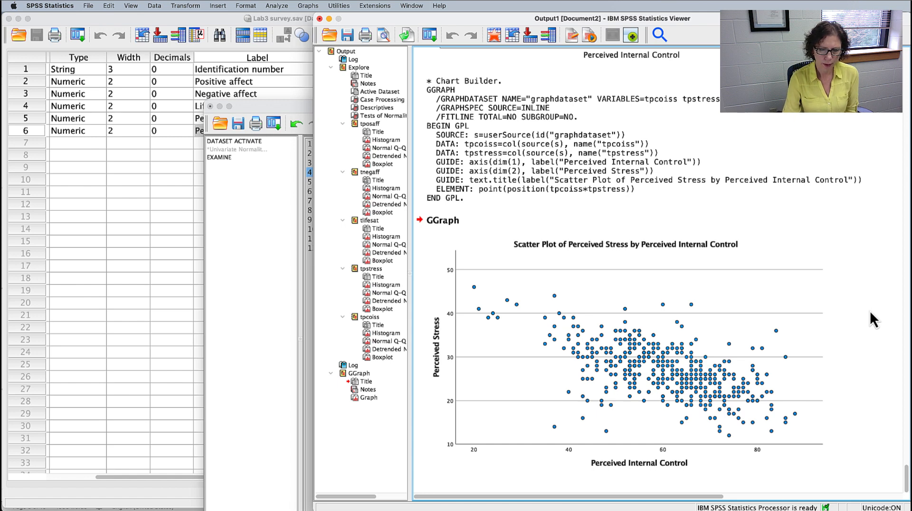
click(736, 296)
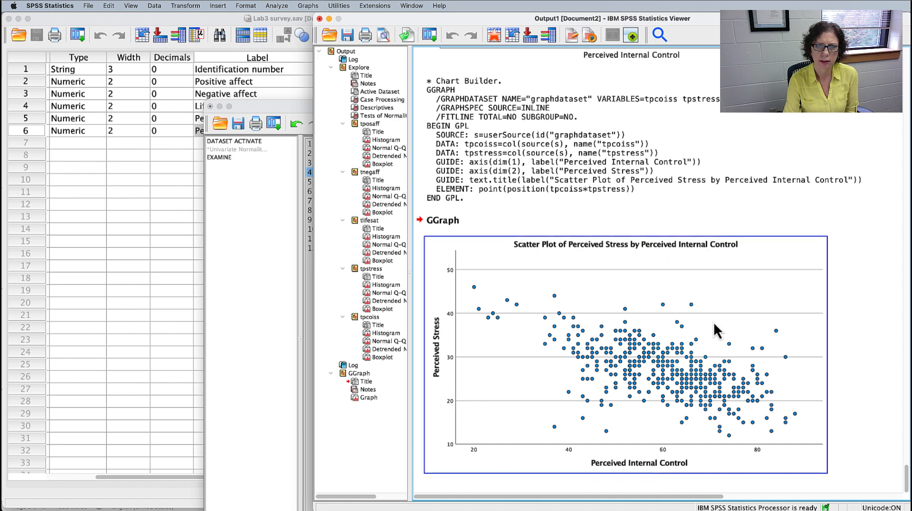
double_click(697, 293)
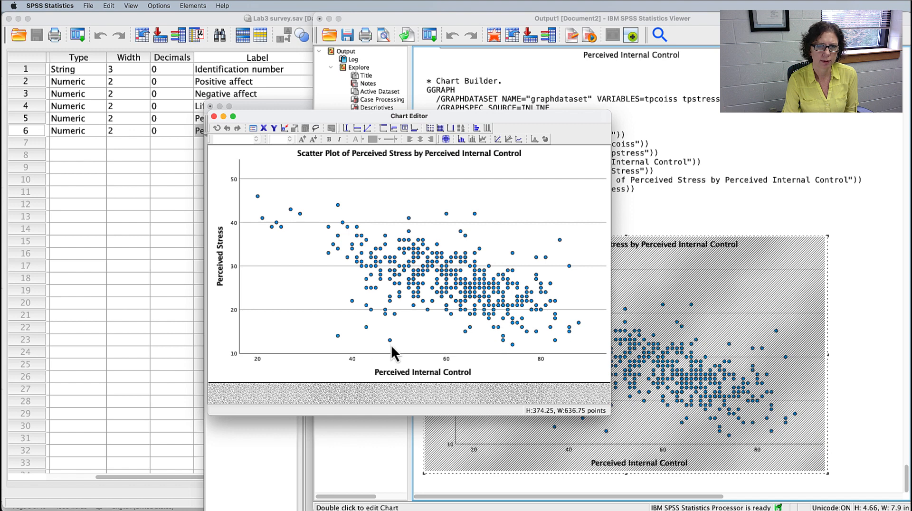
click(446, 138)
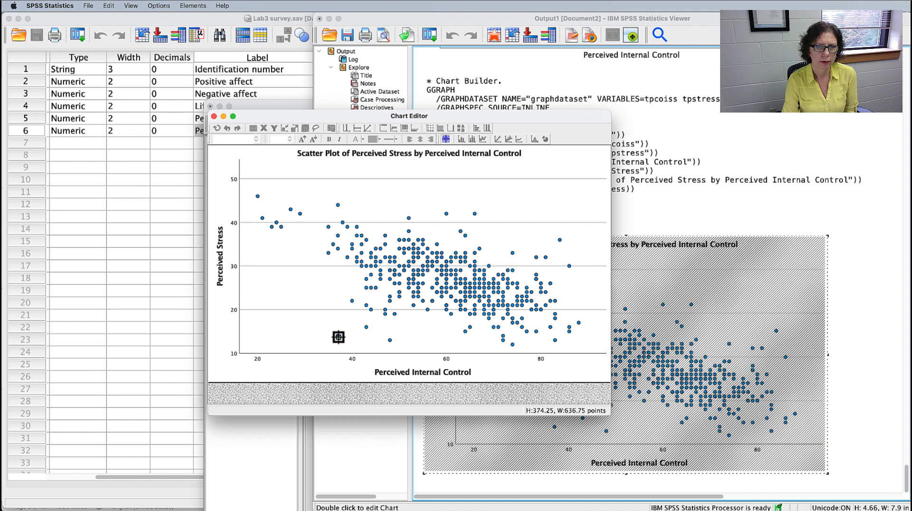
click(338, 336)
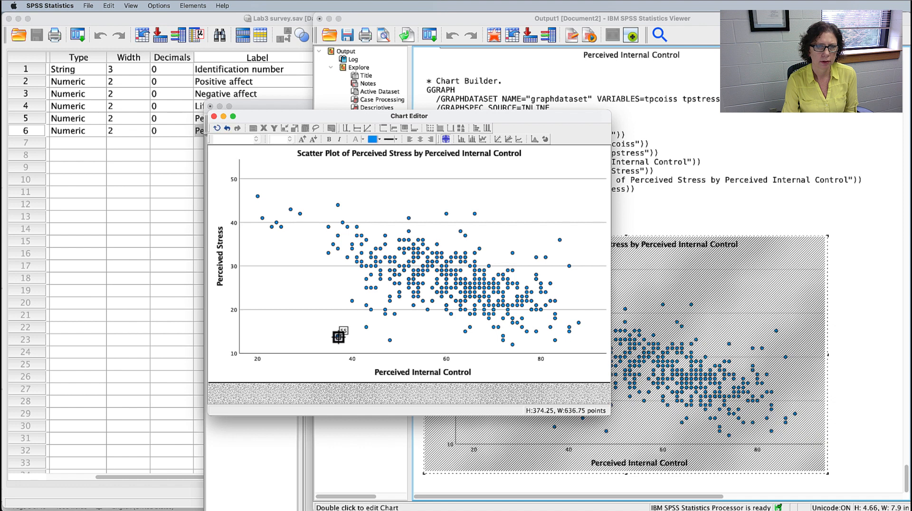
click(389, 341)
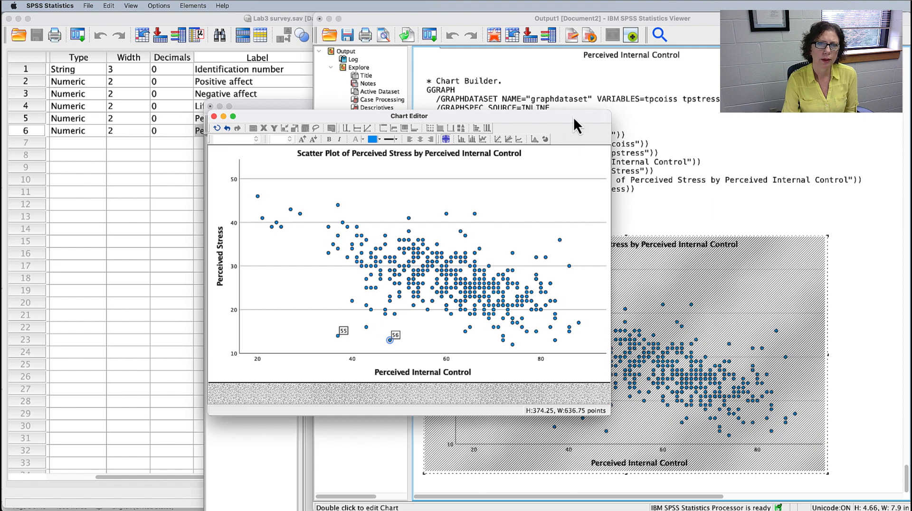
click(446, 140)
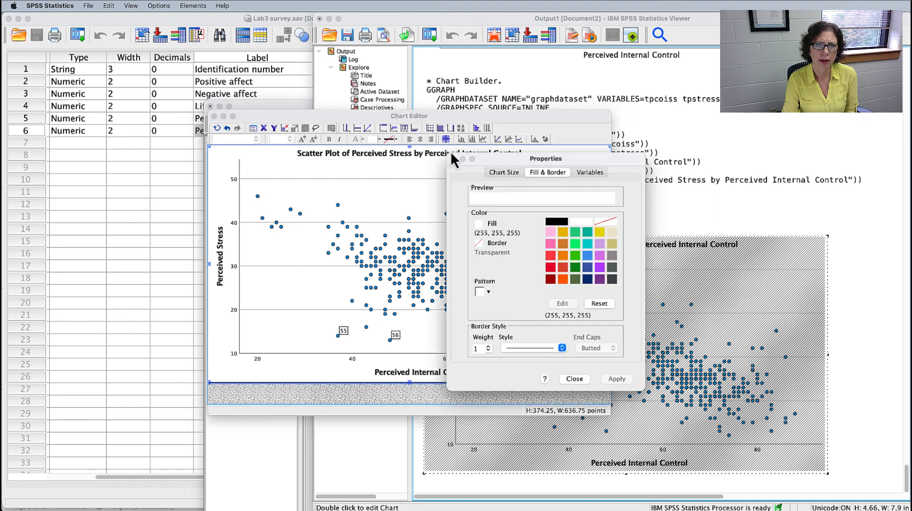
click(453, 159)
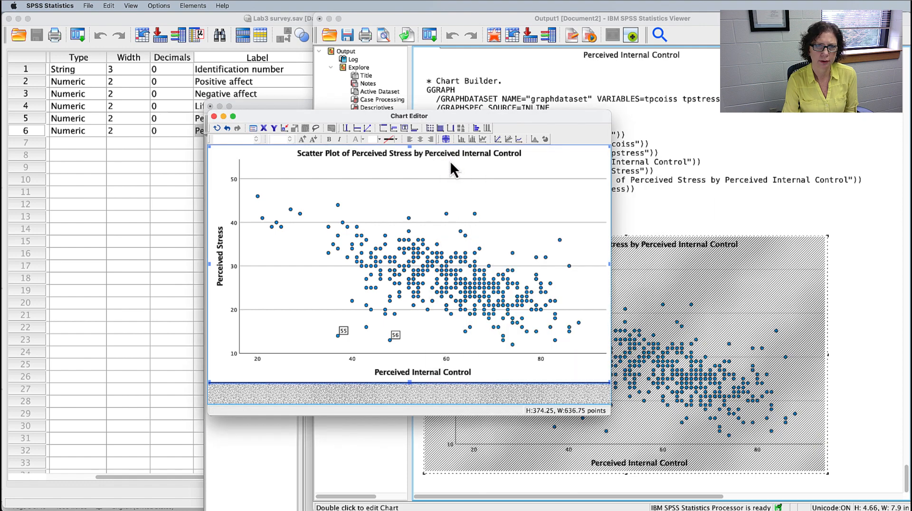
Add a linear fit line to the scatter plot without an attached equation label, and return to the output
click(497, 139)
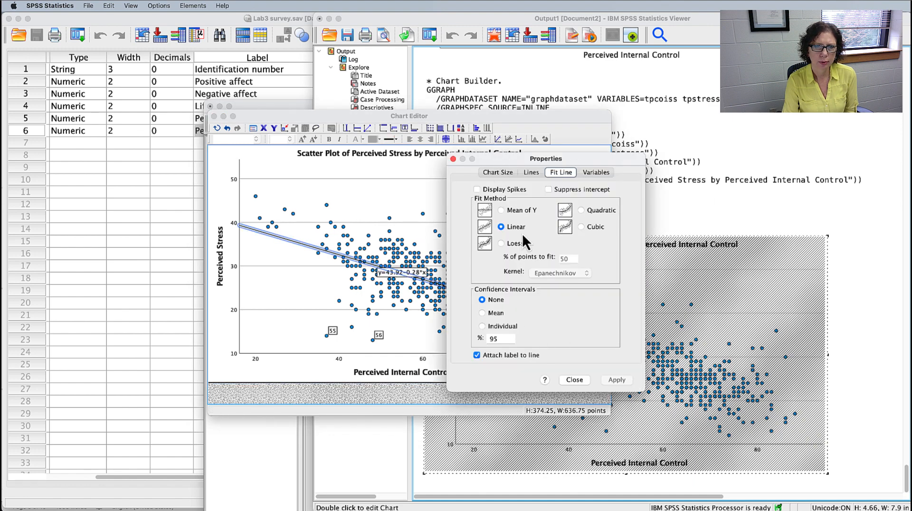
click(477, 355)
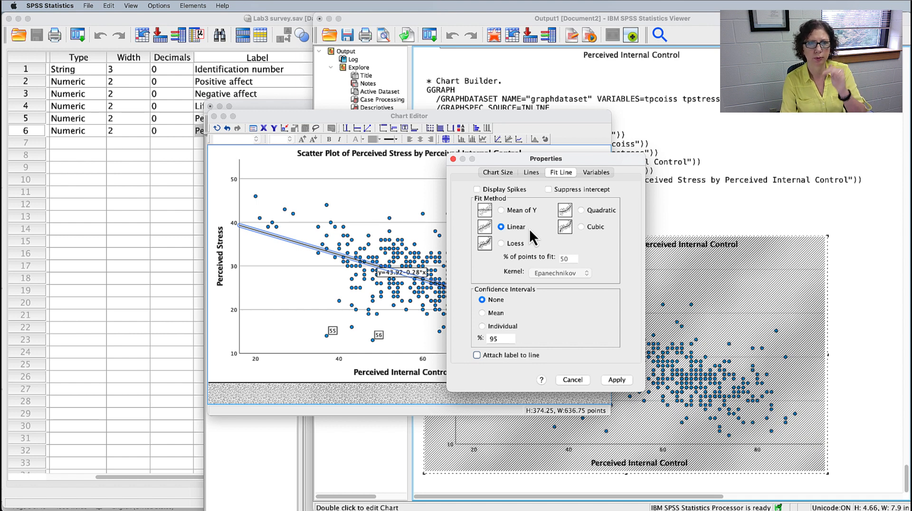
click(618, 380)
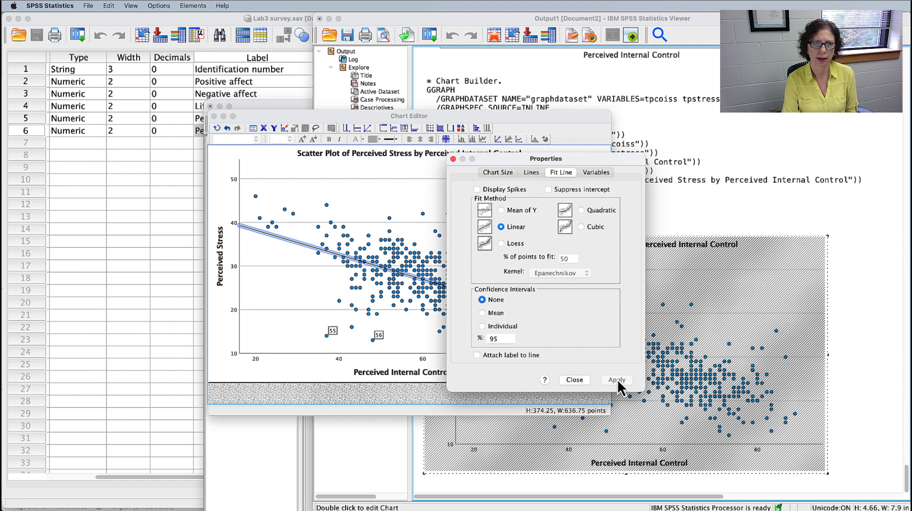
click(454, 158)
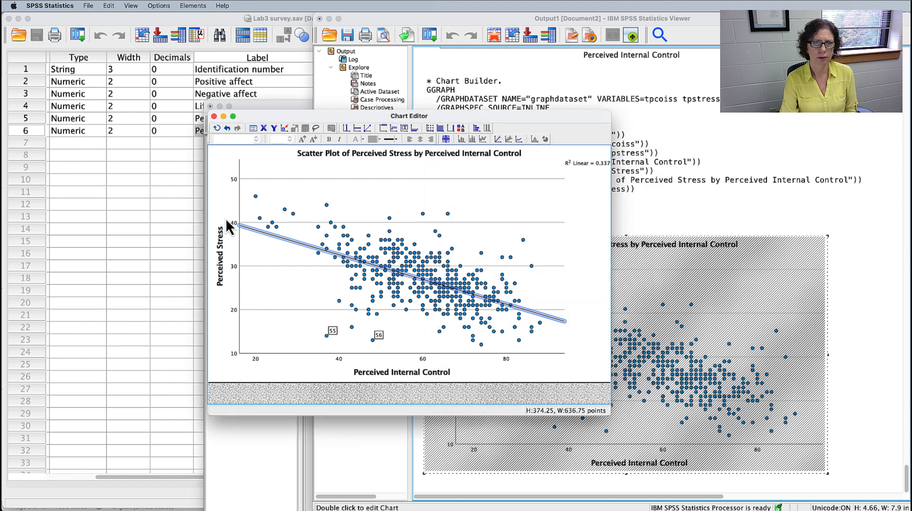
click(578, 242)
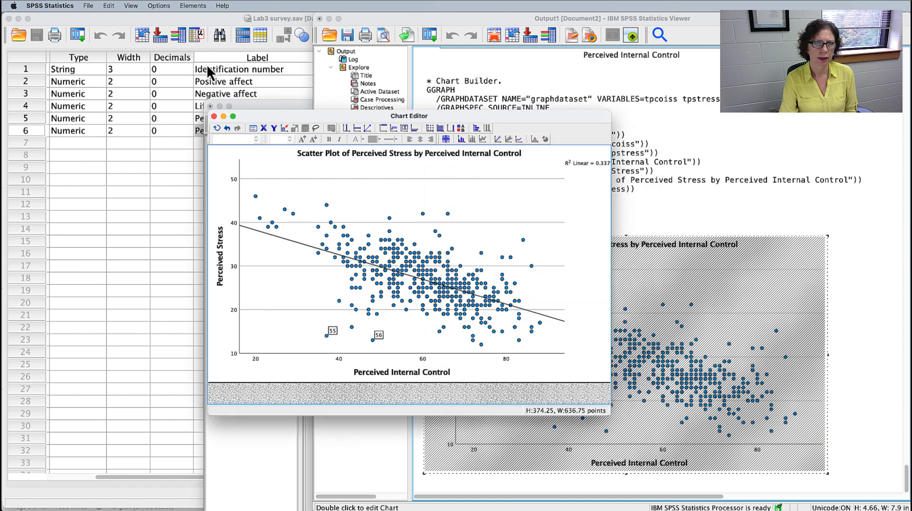
click(213, 116)
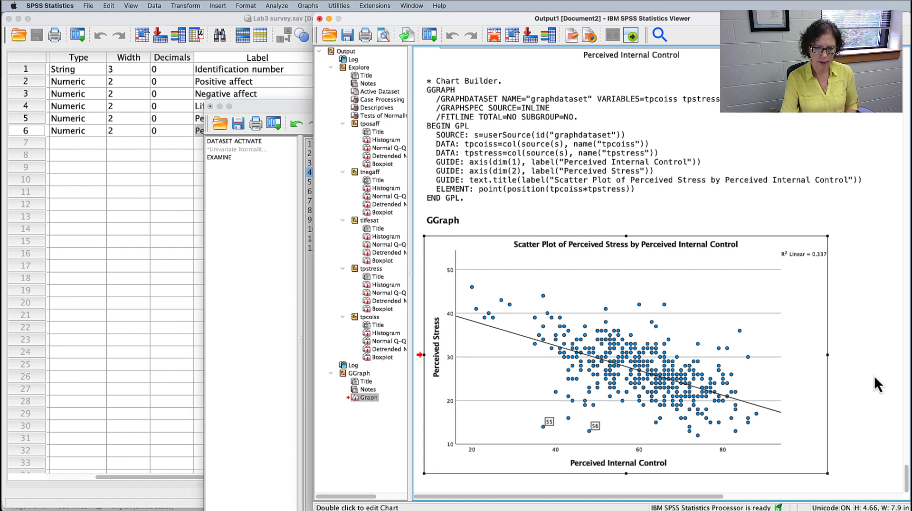
Set up a bivariate correlation with tpstress and tpcoiss as the variables
click(276, 6)
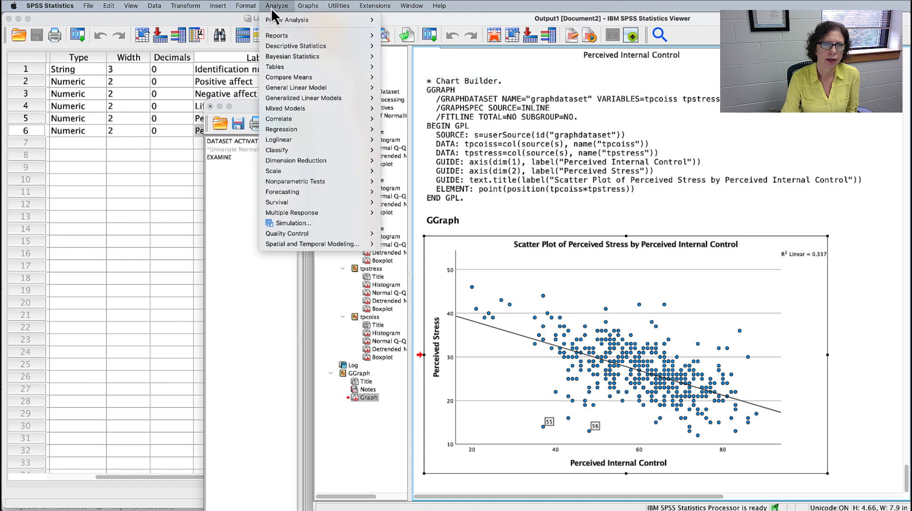
mouse_move(273, 119)
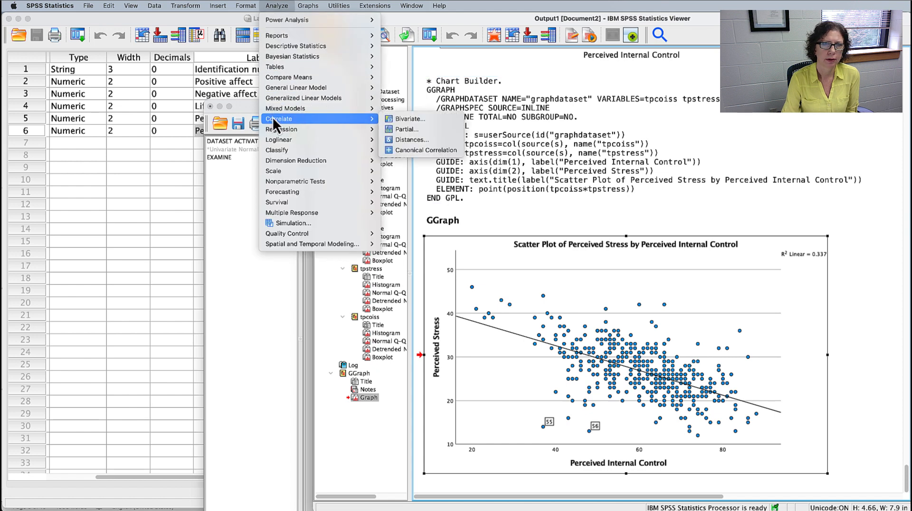
click(403, 121)
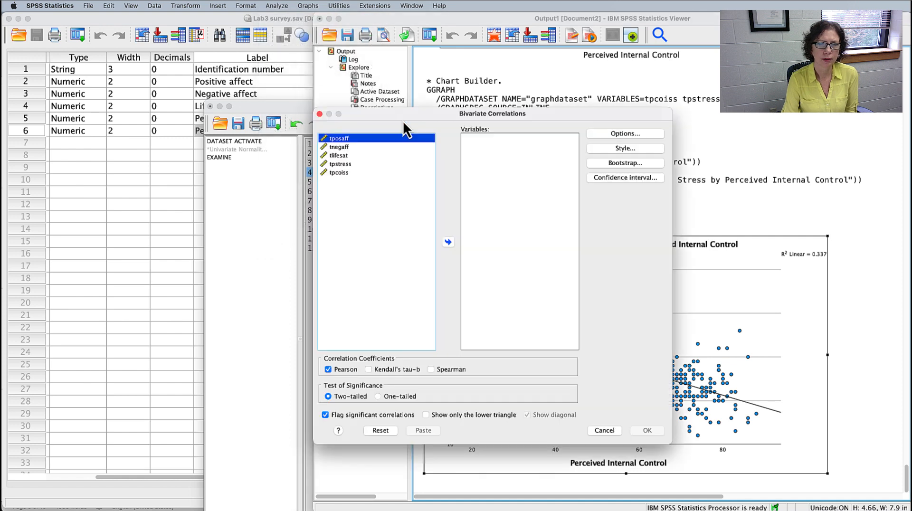
click(342, 165)
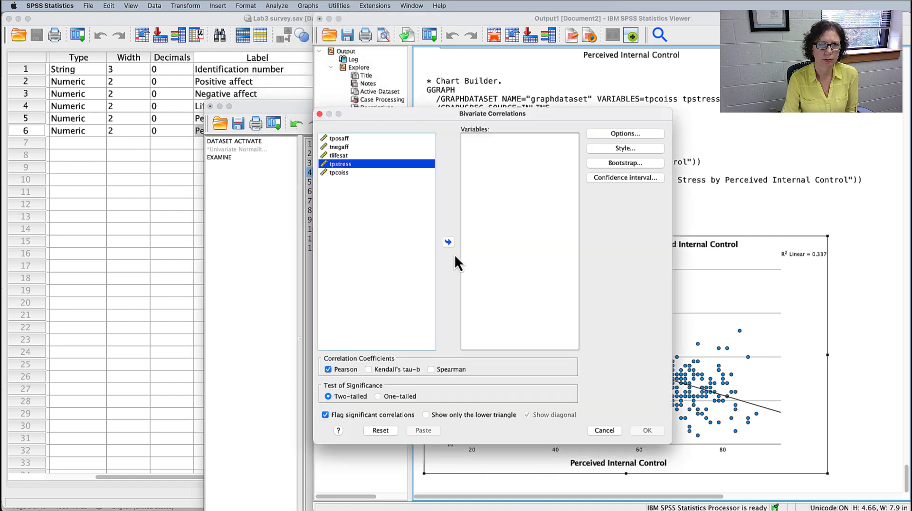
click(448, 242)
click(343, 165)
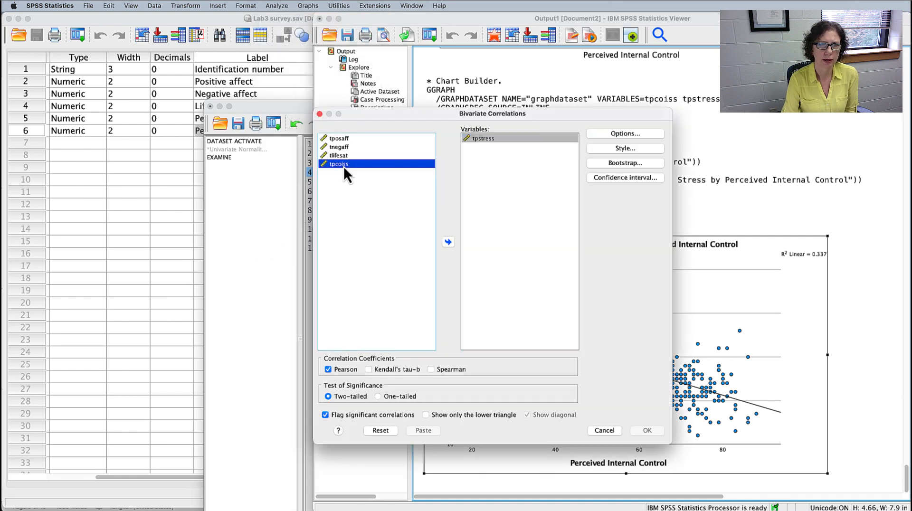
click(449, 242)
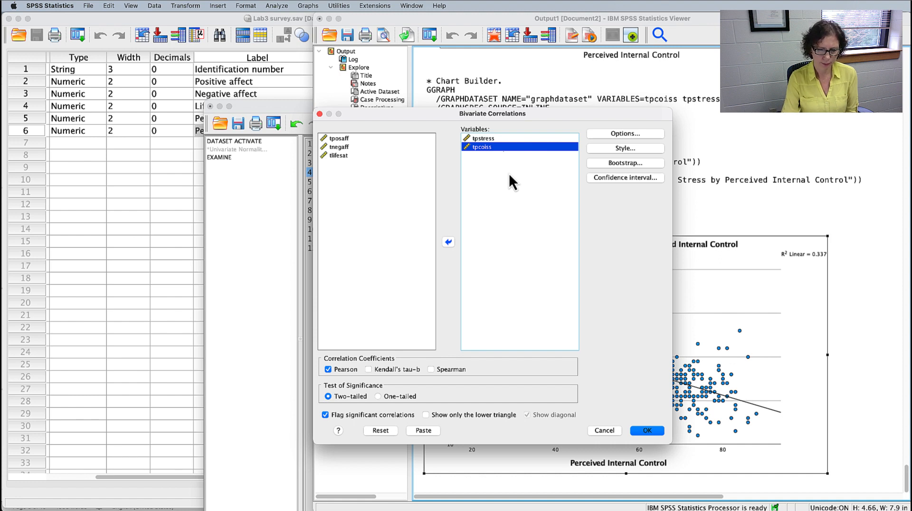
Accept pairwise exclusion of missing values, paste the two-tailed Pearson correlation as syntax, and bring the Syntax Editor fully into view
click(637, 135)
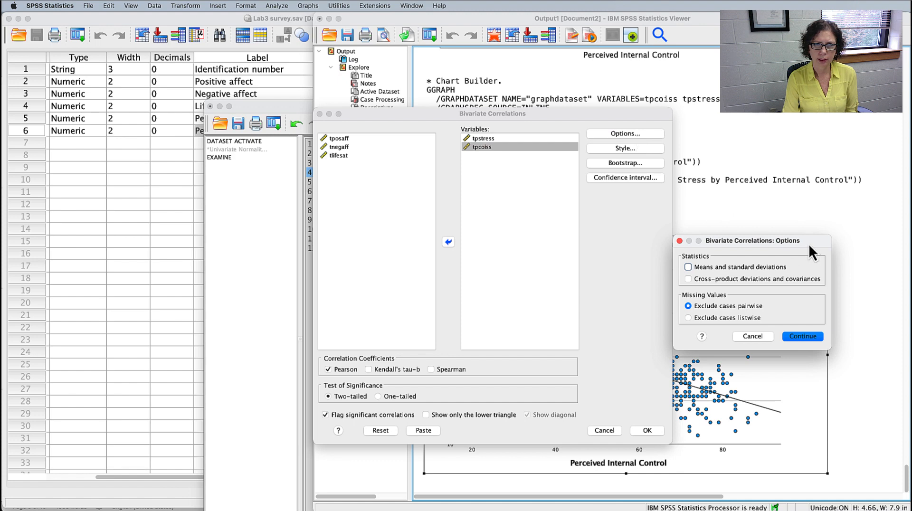
drag(809, 244, 497, 184)
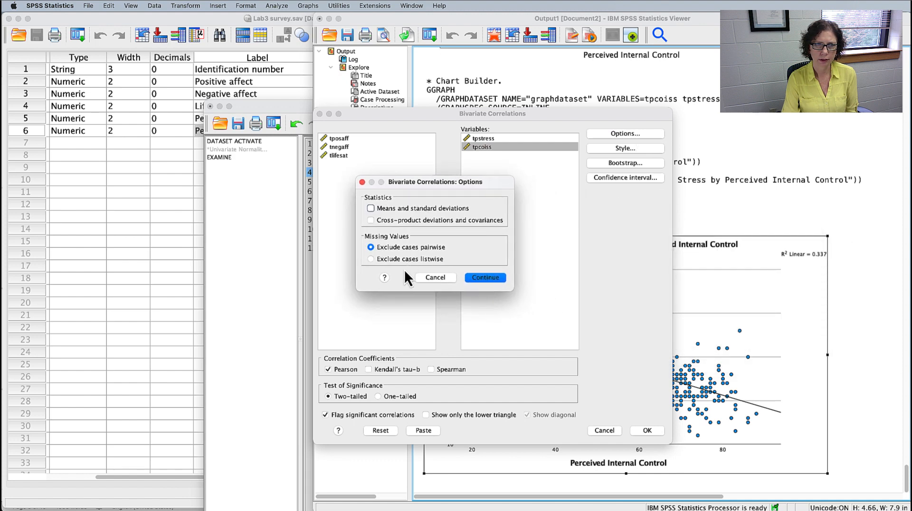
click(487, 278)
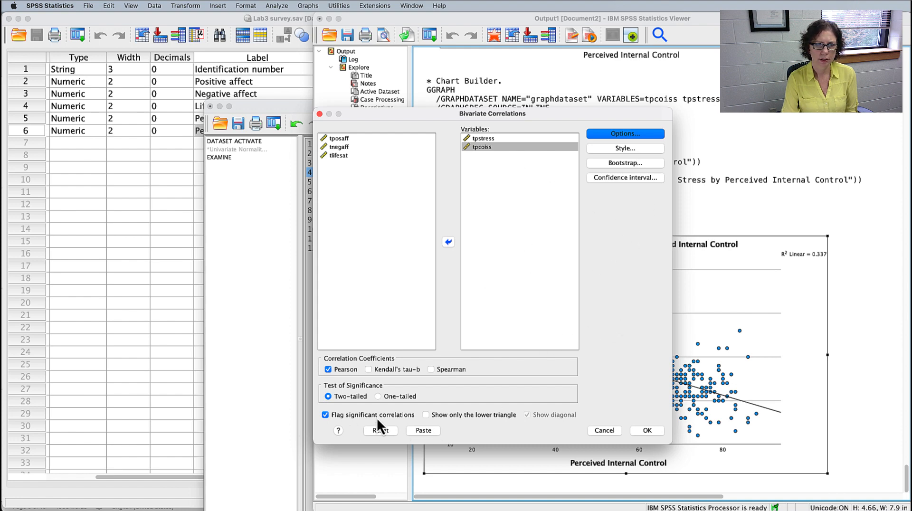
click(422, 431)
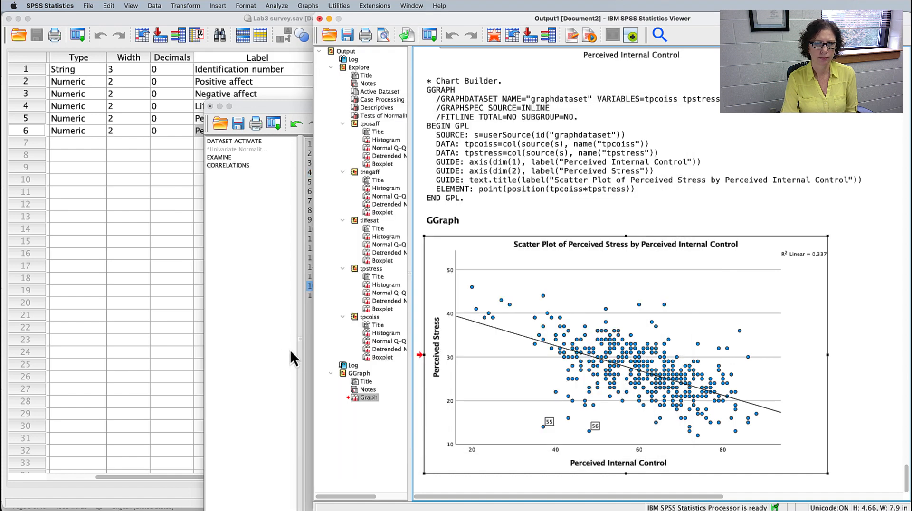
click(276, 346)
drag(869, 107, 768, 64)
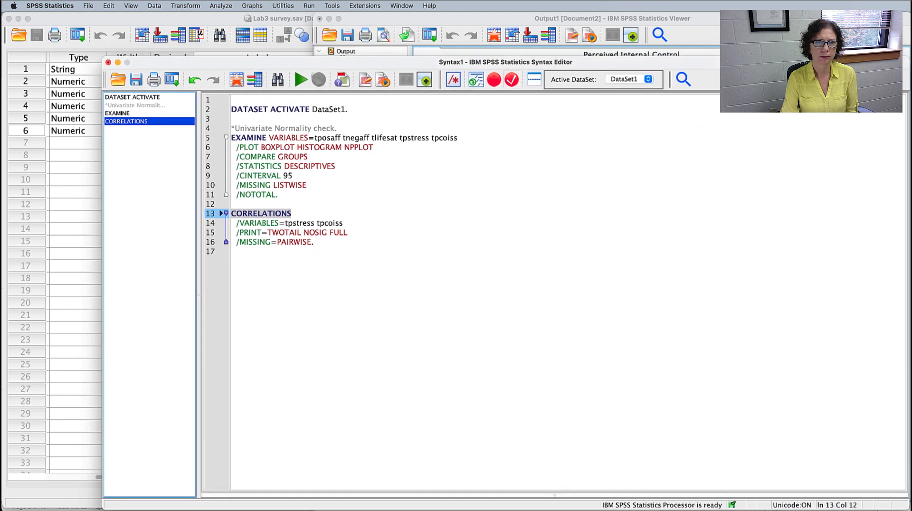
Review the CORRELATIONS syntax block for tpstress and tpcoiss, select the whole block and run it
click(243, 215)
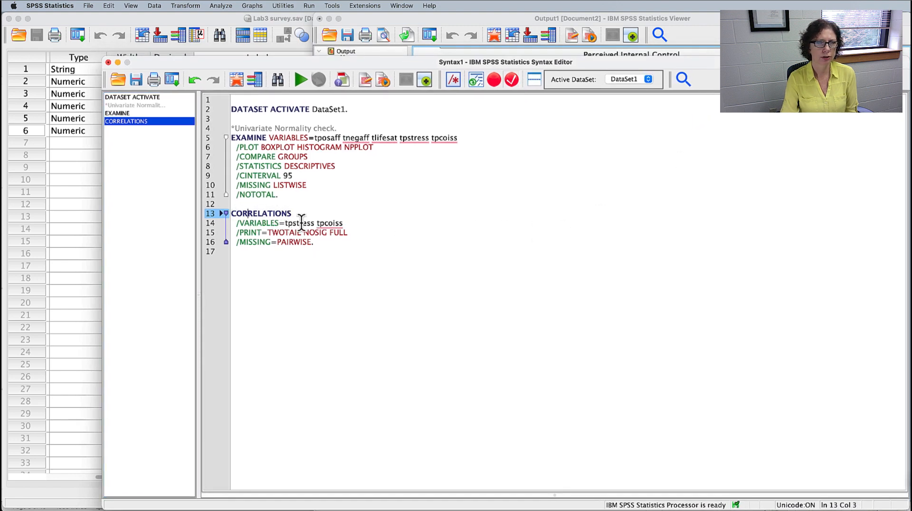
drag(288, 222, 340, 224)
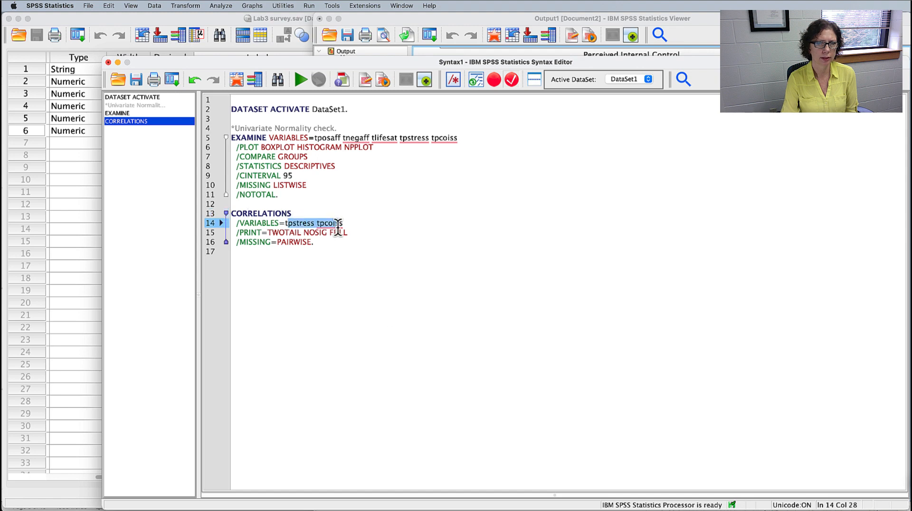
click(339, 287)
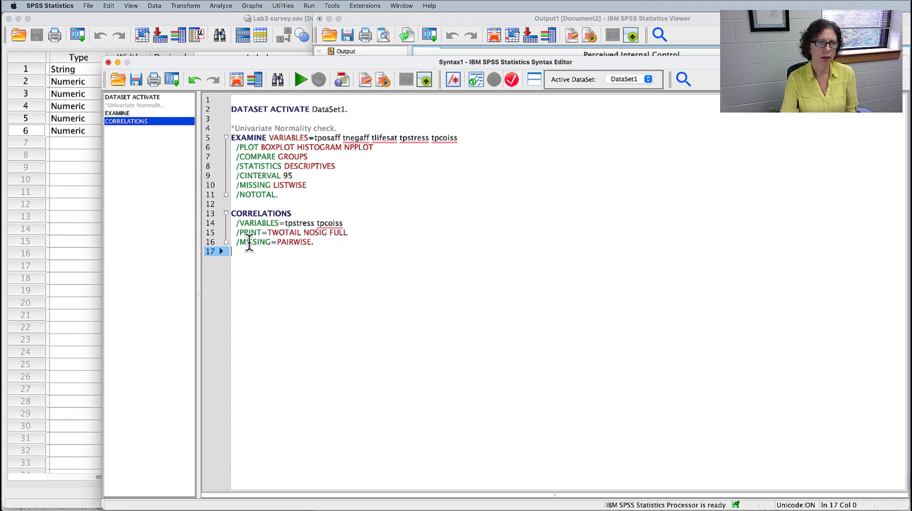
click(292, 242)
double_click(292, 243)
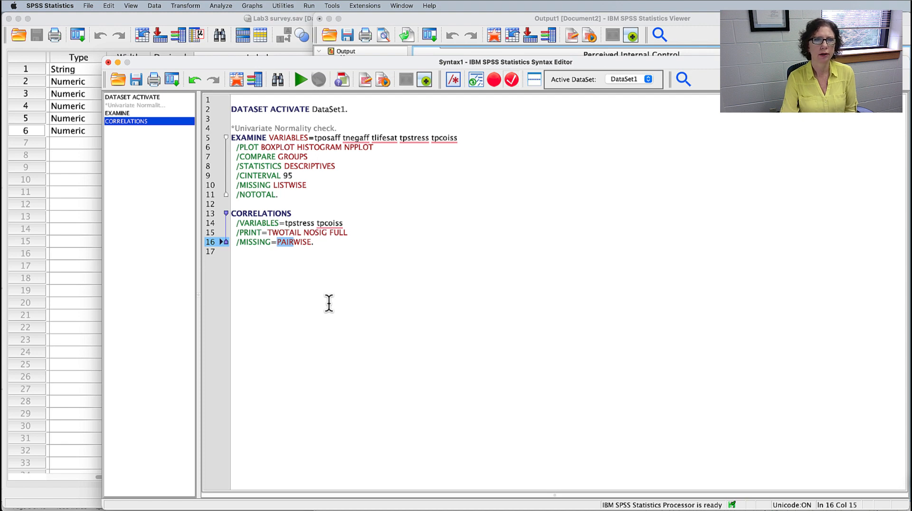
mouse_move(328, 221)
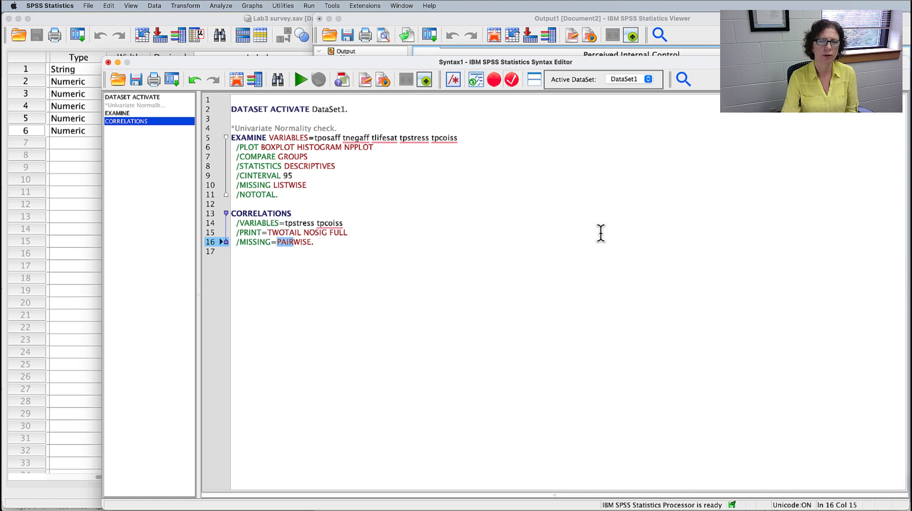
drag(331, 244, 224, 216)
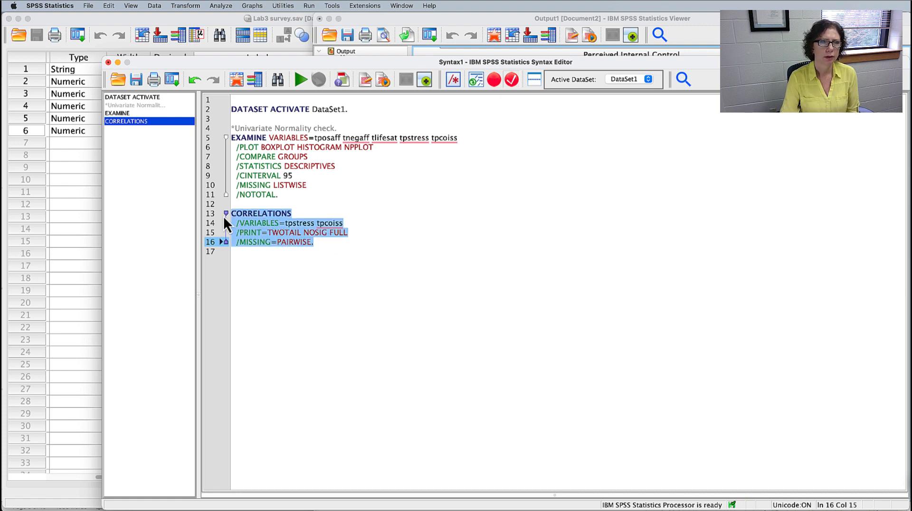
click(299, 80)
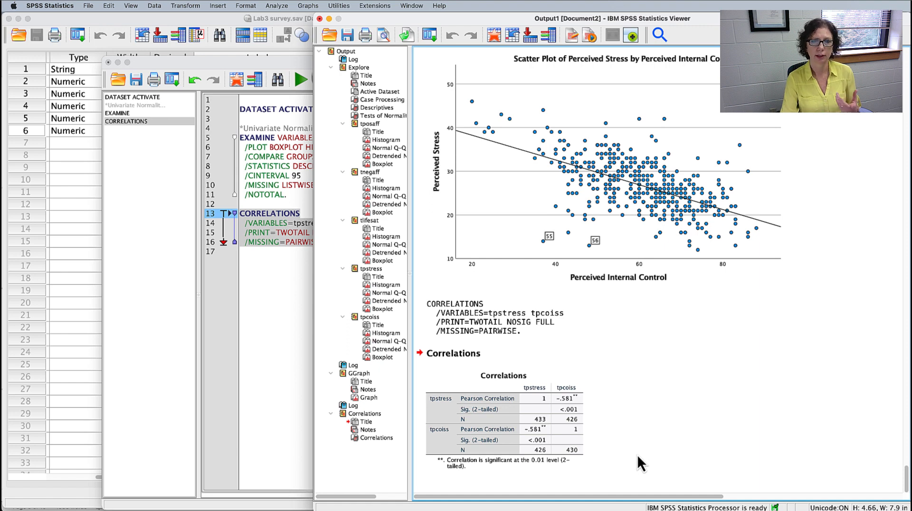
Examine the Pearson coefficient, significance and pairwise N for tpstress and tpcoiss in the Correlations table
click(562, 408)
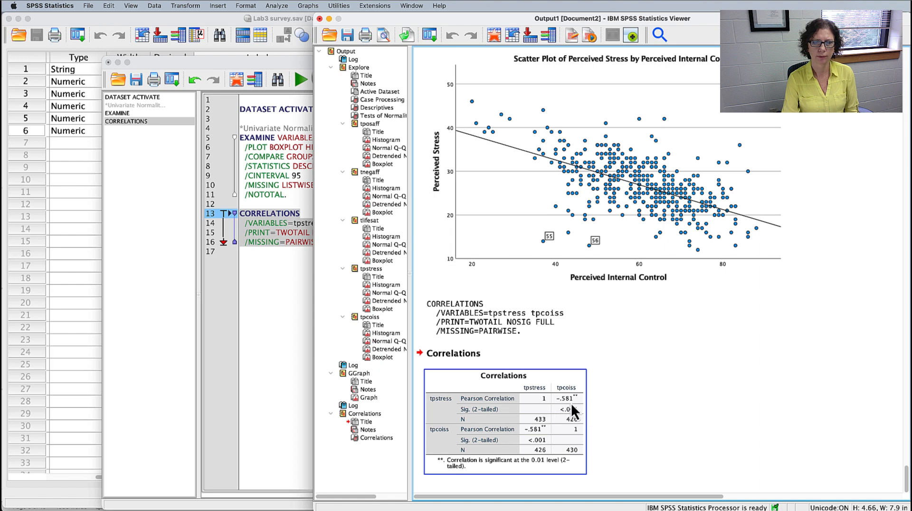
click(644, 405)
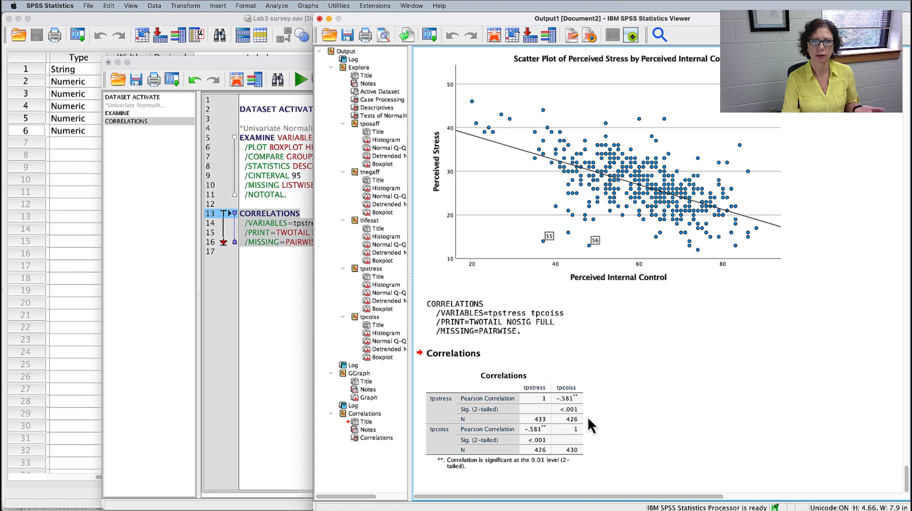
click(572, 416)
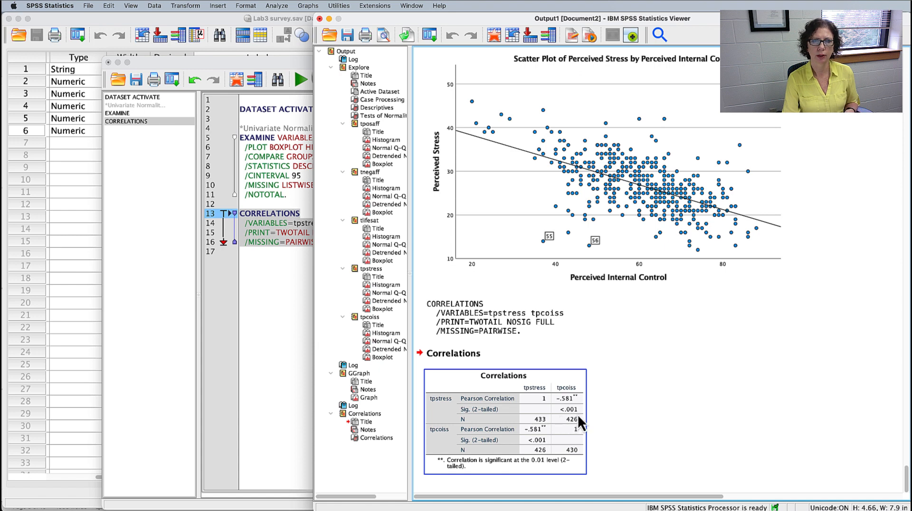
click(600, 416)
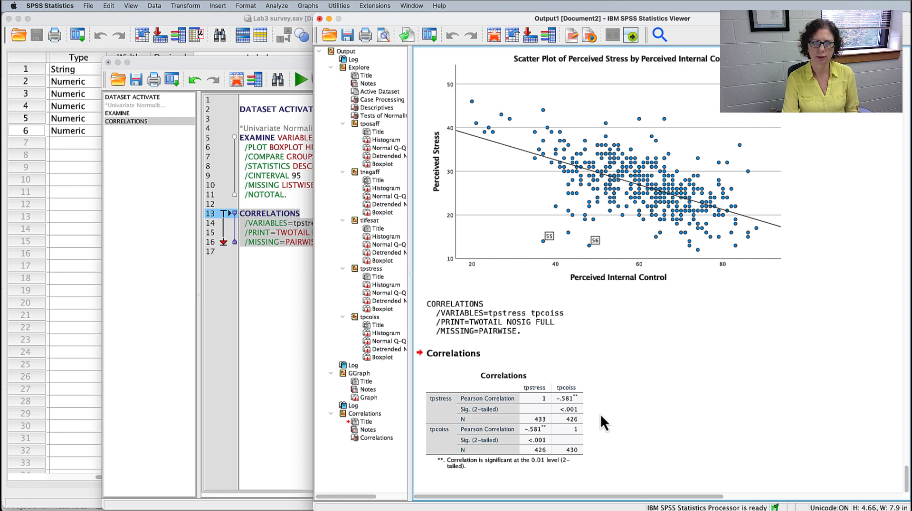
click(556, 424)
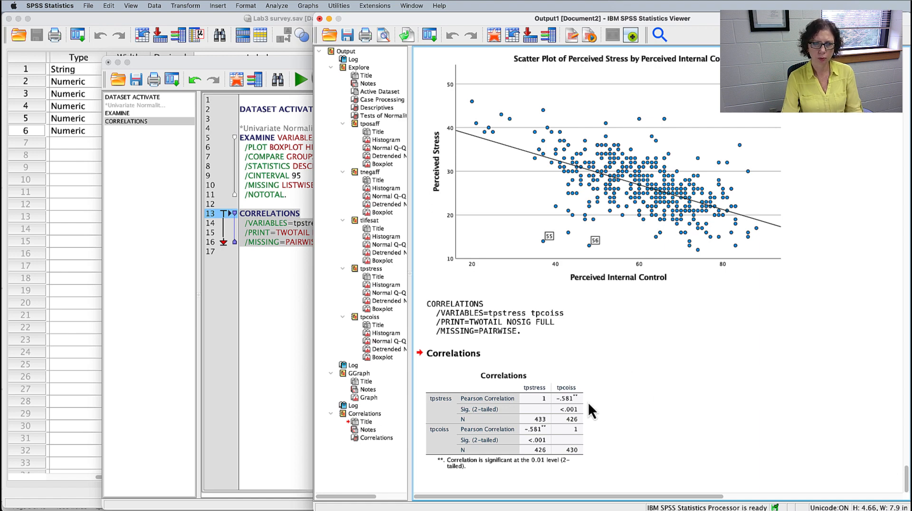
Switch to Calculator and square the correlation coefficient by multiplying 0.581 by 0.581
click(574, 404)
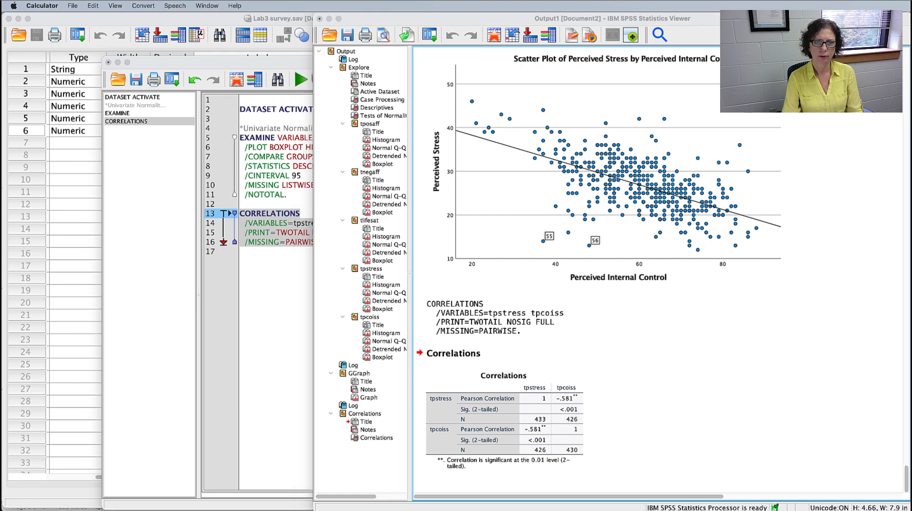
click(763, 397)
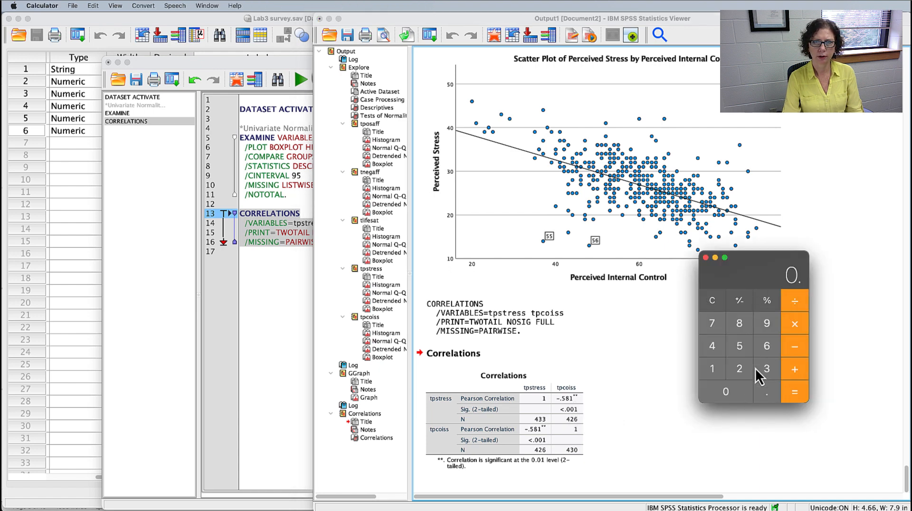
click(744, 350)
click(743, 321)
click(714, 370)
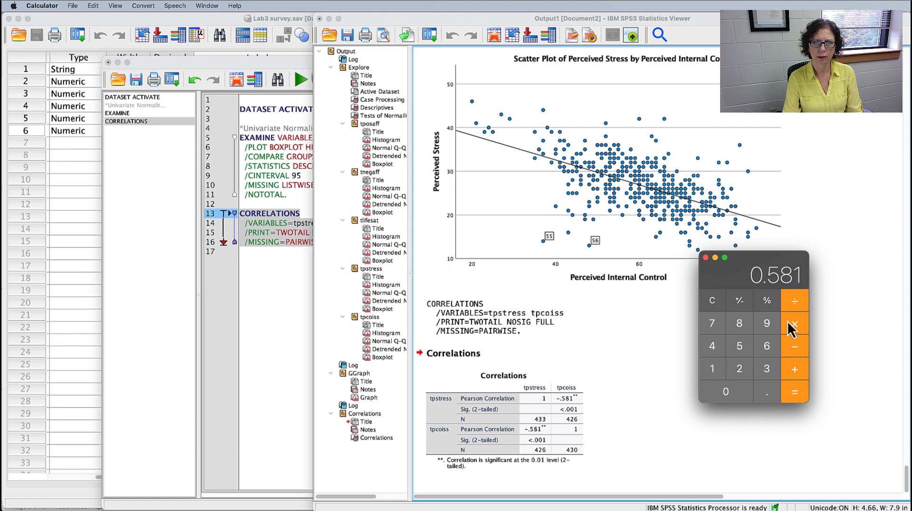
click(766, 394)
click(742, 350)
click(739, 327)
click(713, 368)
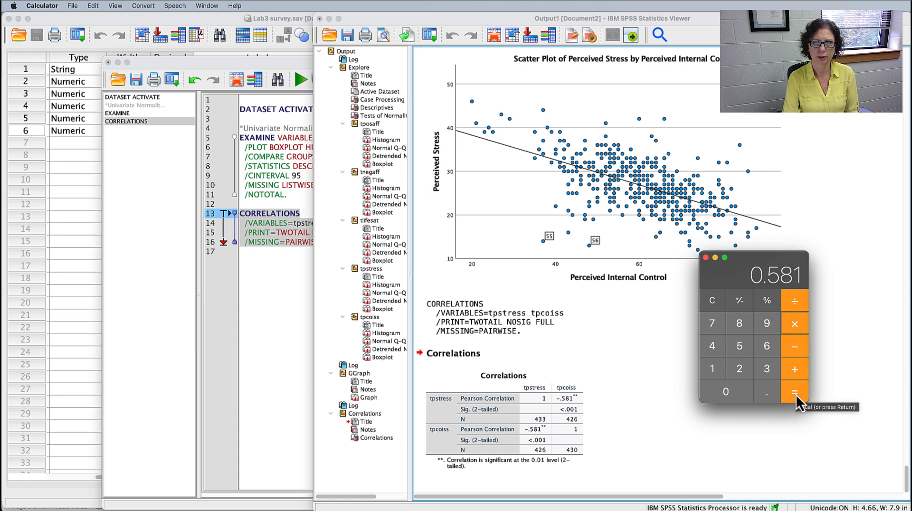
click(796, 395)
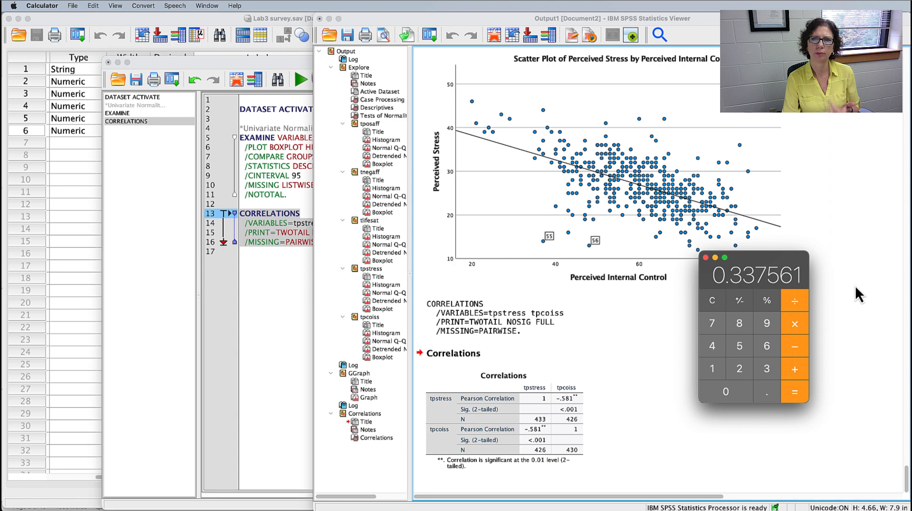
click(581, 403)
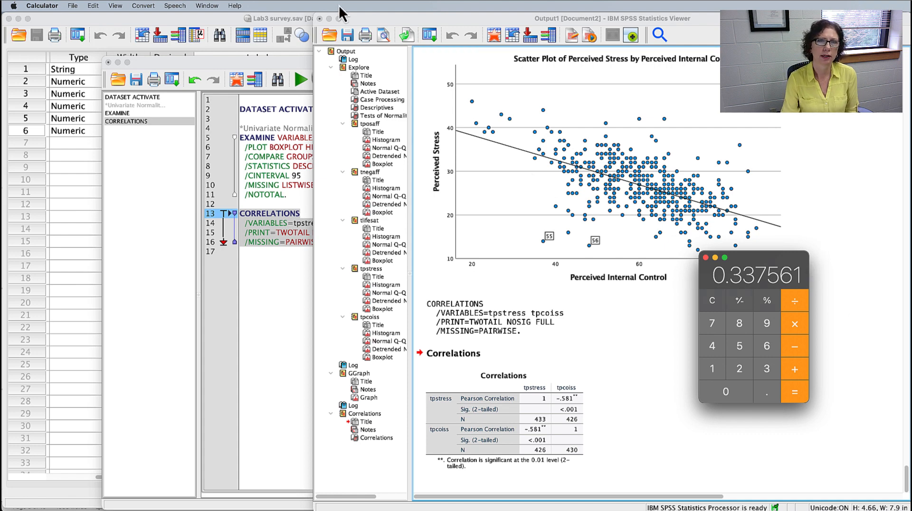
Return to SPSS and set up a linear regression with tpstress as the dependent and tpcoiss as the independent variable
click(361, 16)
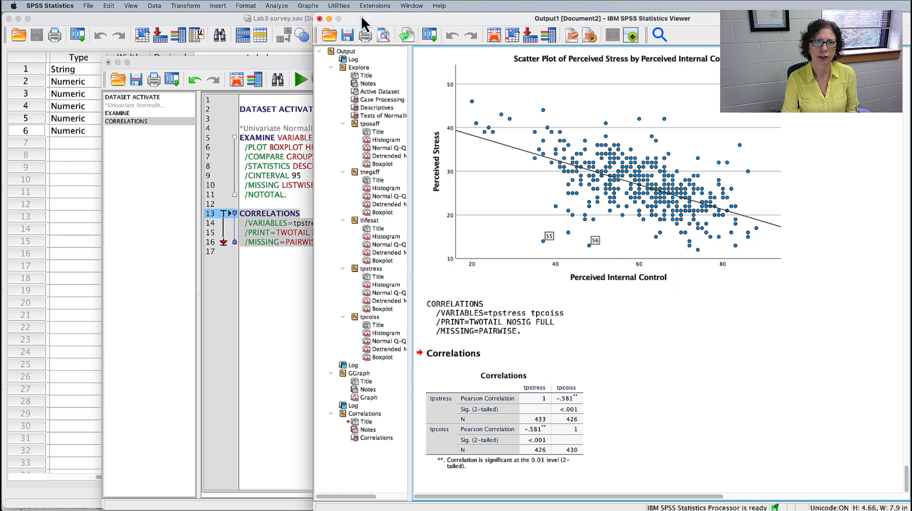
click(277, 5)
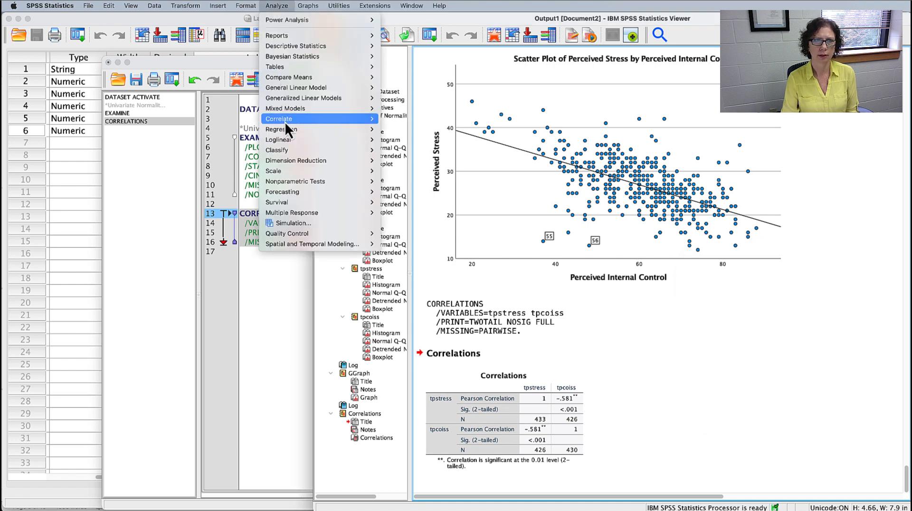
mouse_move(285, 130)
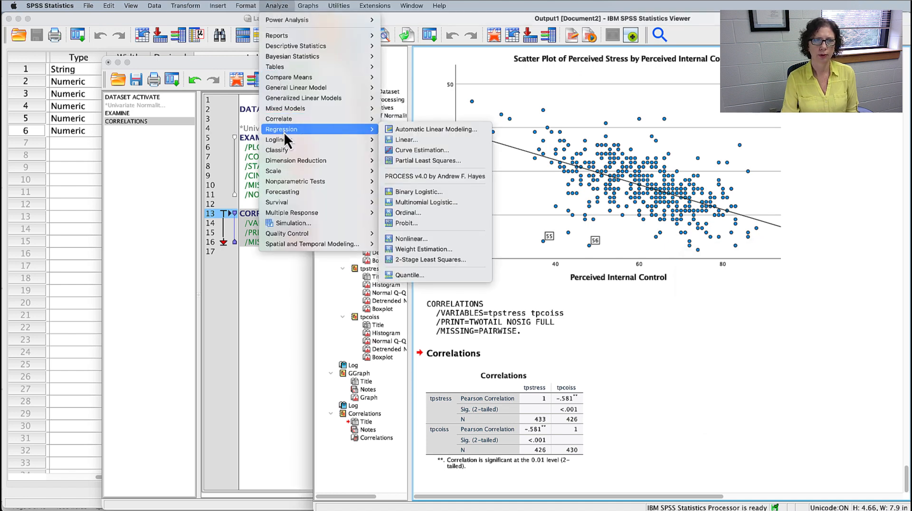
click(410, 141)
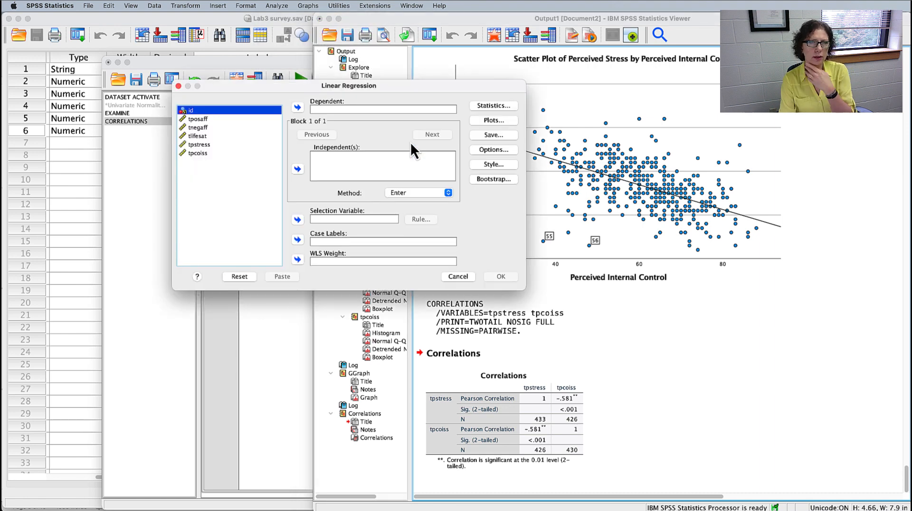
click(203, 144)
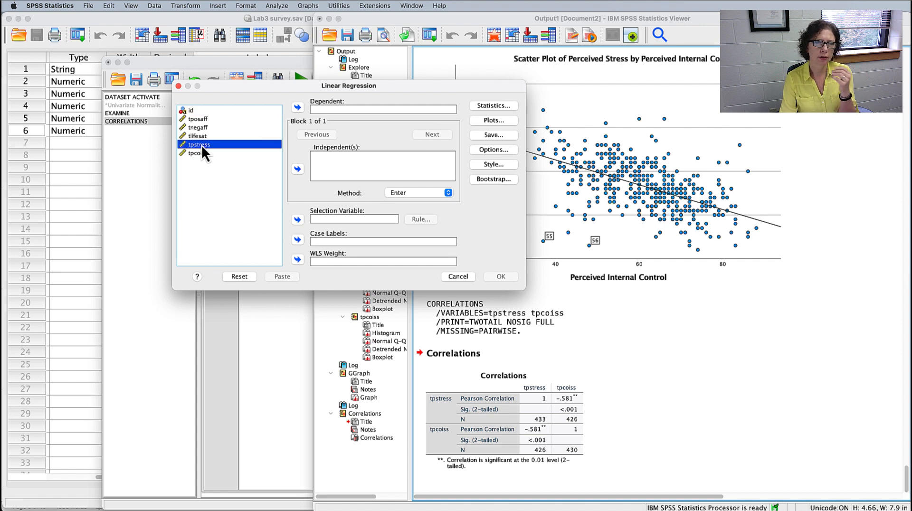
drag(201, 144, 318, 107)
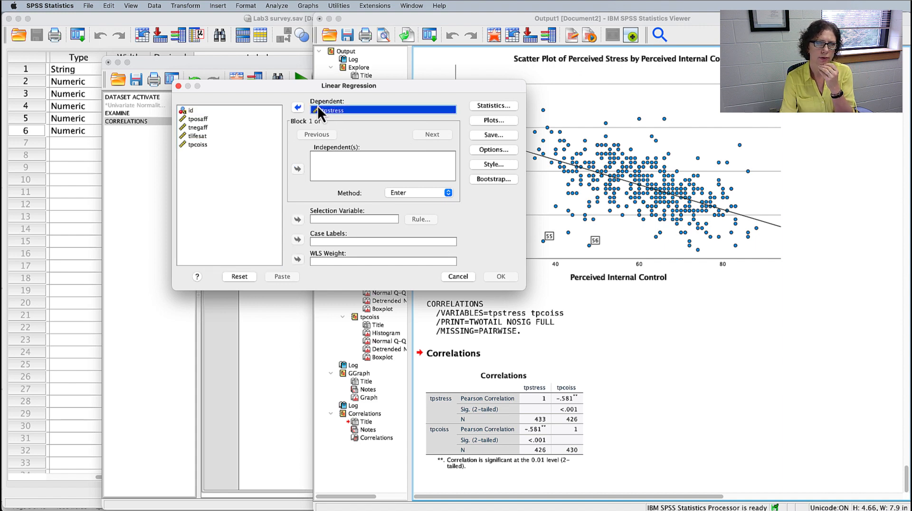
click(197, 144)
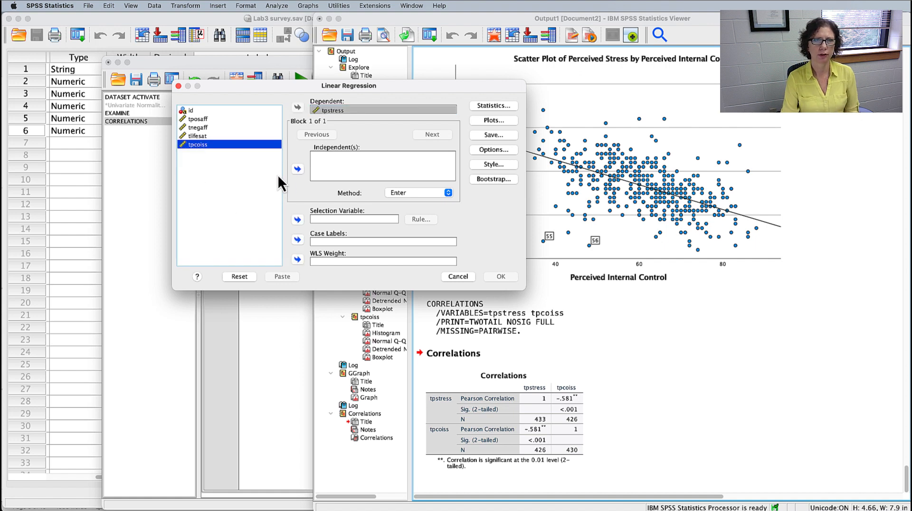
click(297, 169)
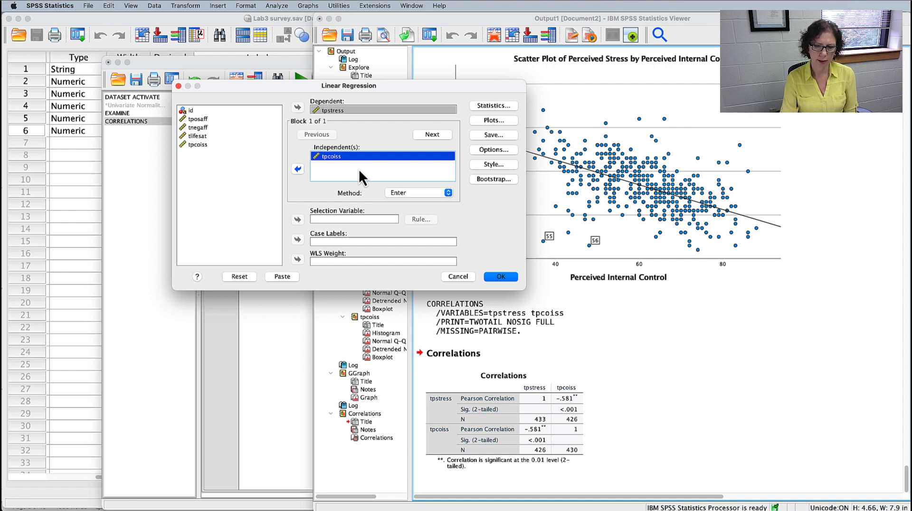
Add 95% confidence intervals to the regression coefficient statistics and paste the linear regression as syntax
click(490, 105)
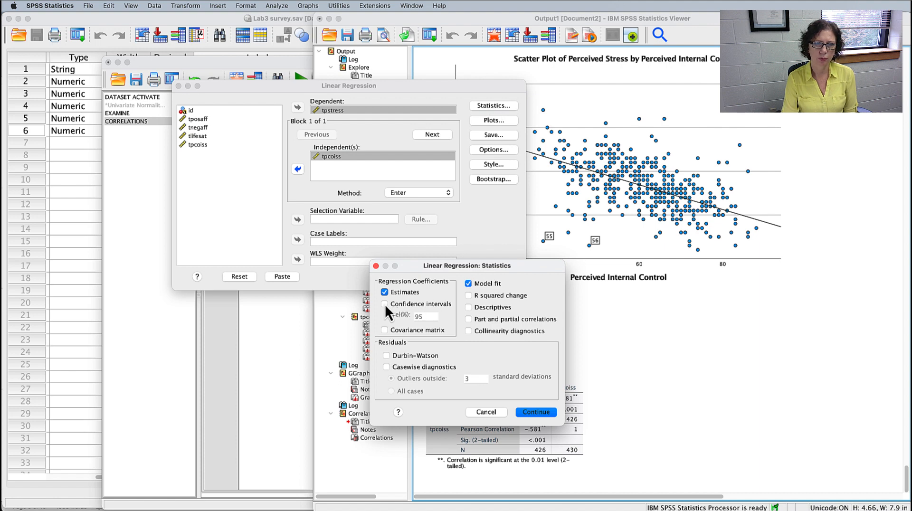
click(385, 304)
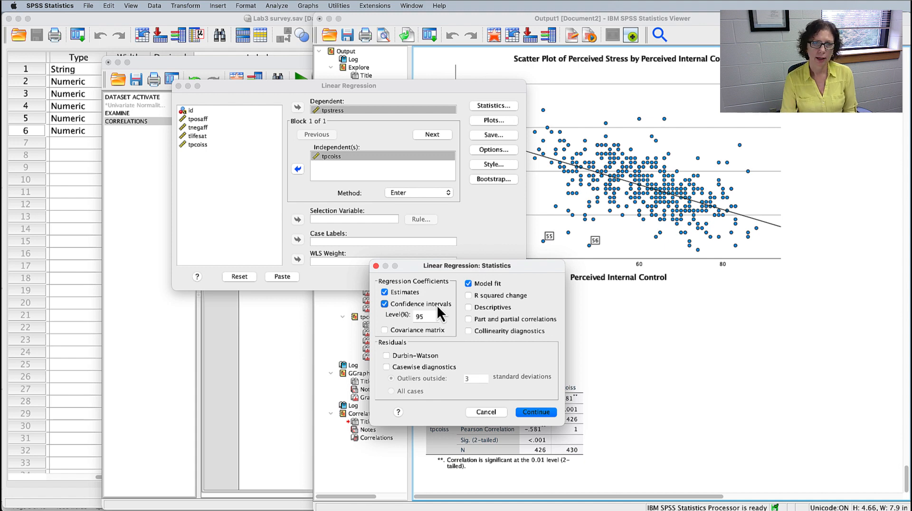
click(539, 413)
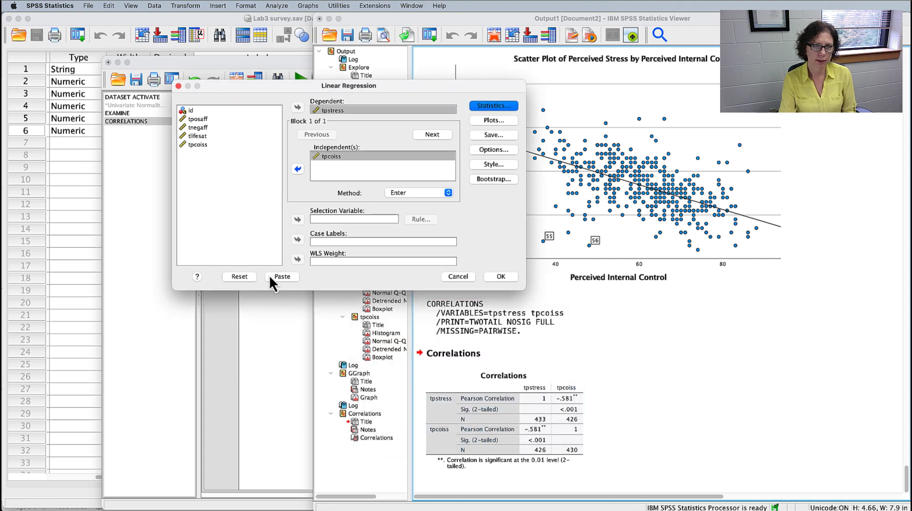
click(283, 276)
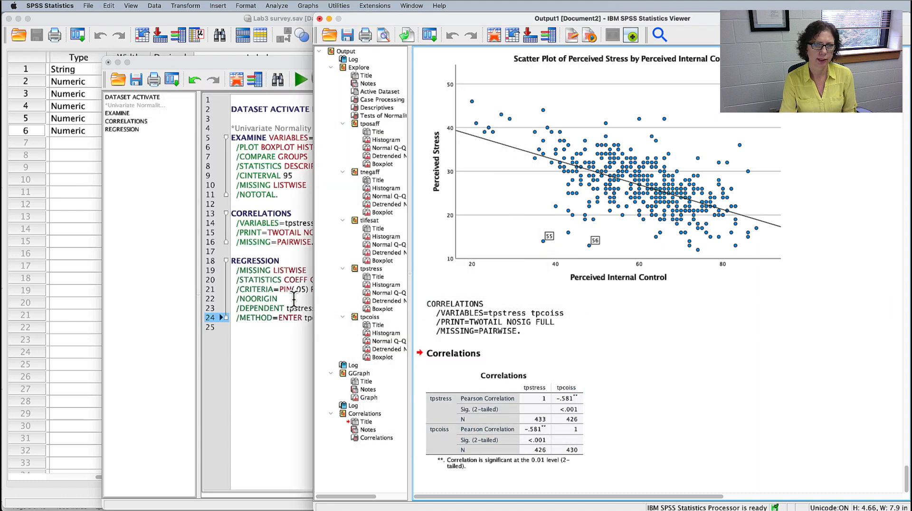
Insert the comment line "*linear regression." directly above the REGRESSION command in the syntax
click(279, 260)
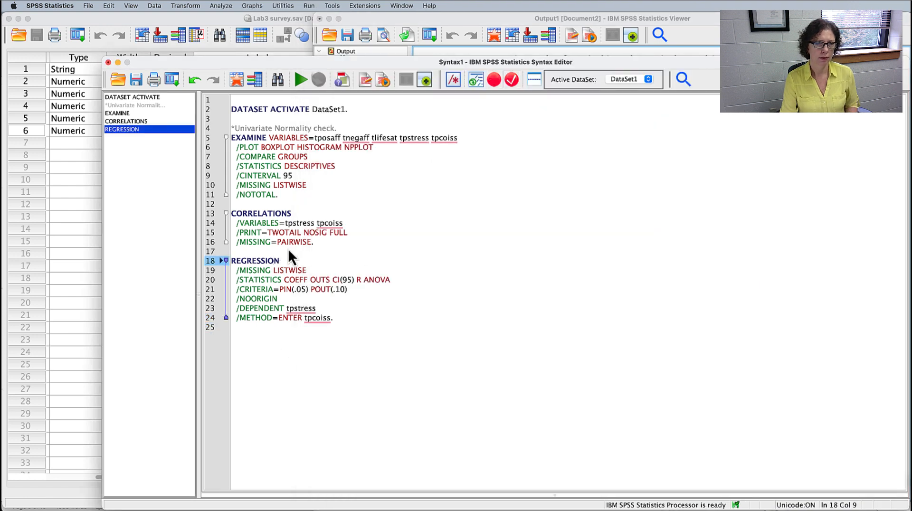
click(288, 252)
key(Return)
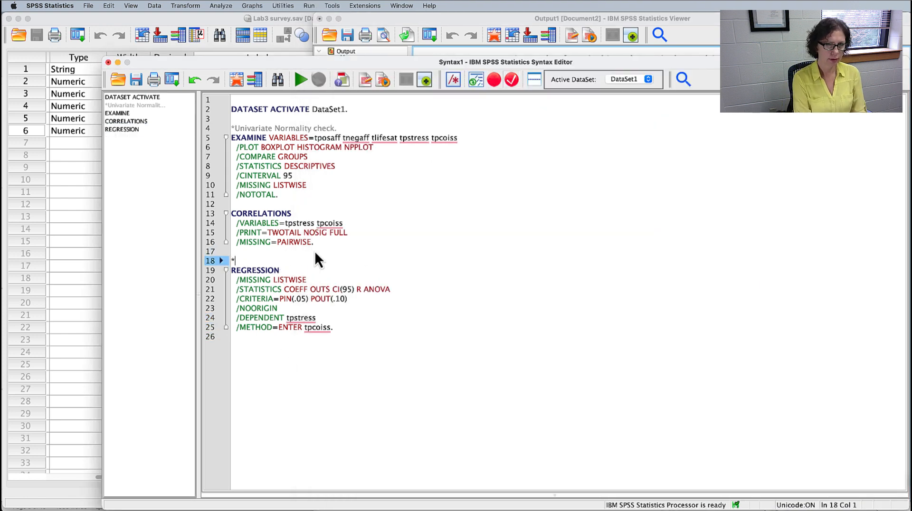
text(* )
text(inear )
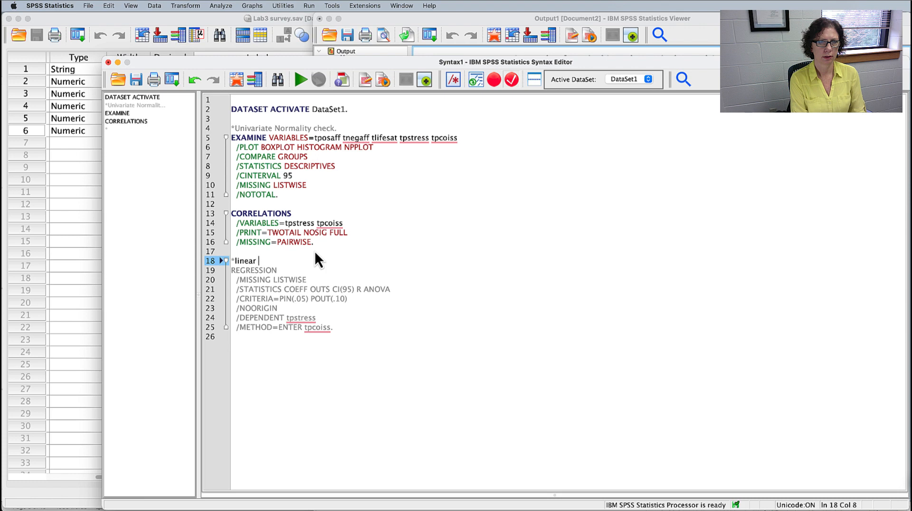
text(regression.)
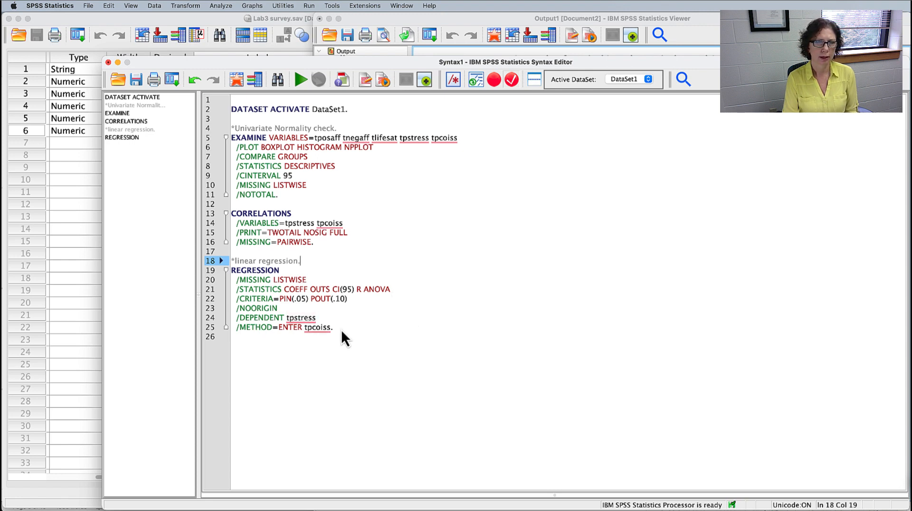
mouse_move(304, 325)
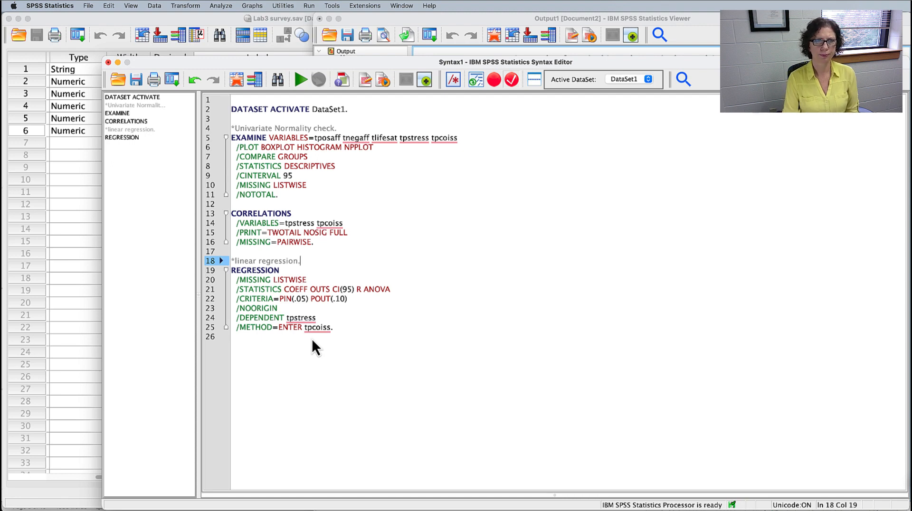
Run the commented linear regression block in the syntax and bring its Regression results into view in the output
drag(338, 331, 227, 261)
click(301, 80)
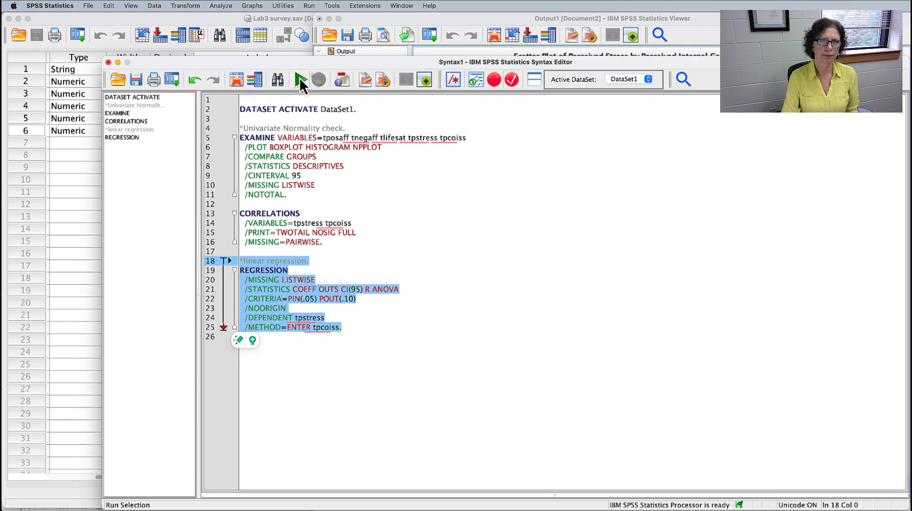
scroll(684, 225, down, 2)
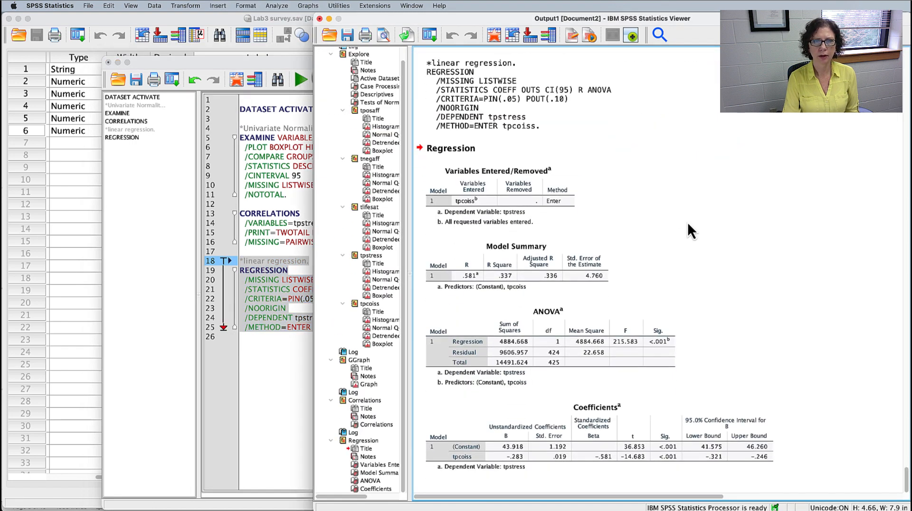
Examine the Regression output, focusing on R Square in the Model Summary and the significance test in the ANOVA table
click(543, 258)
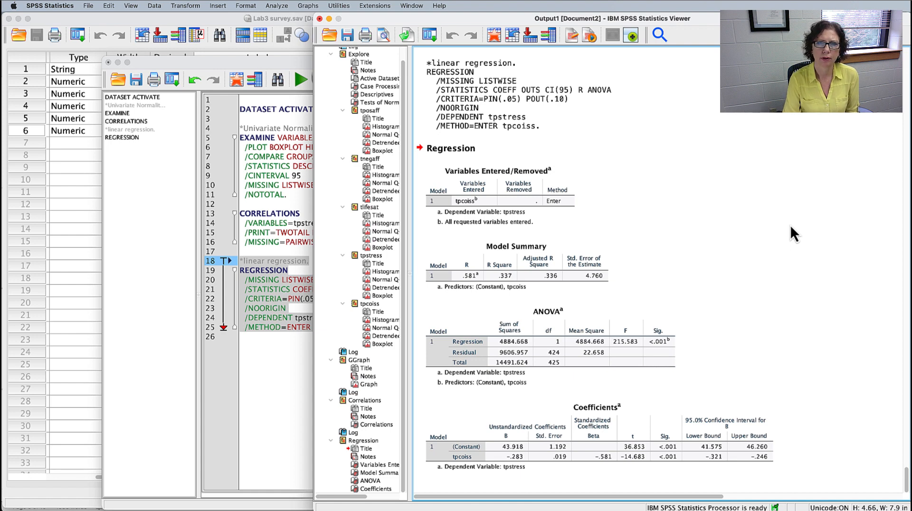
click(597, 317)
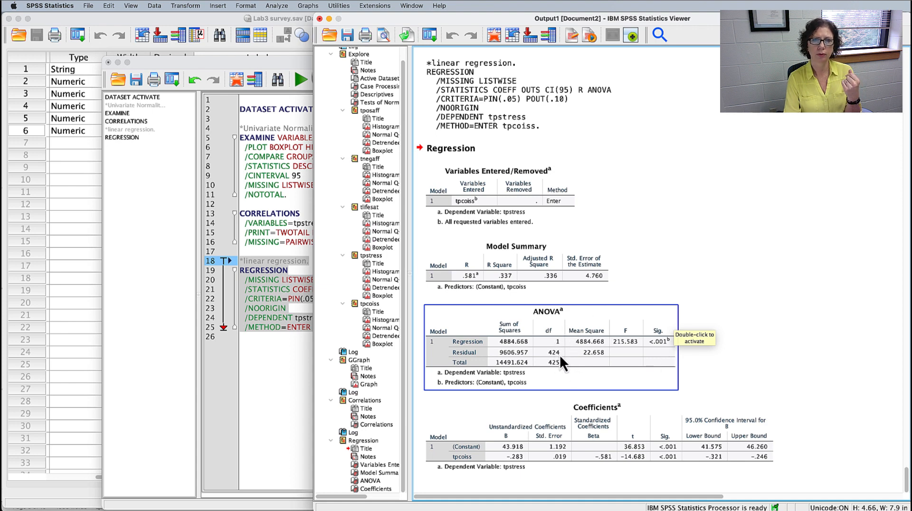
click(742, 309)
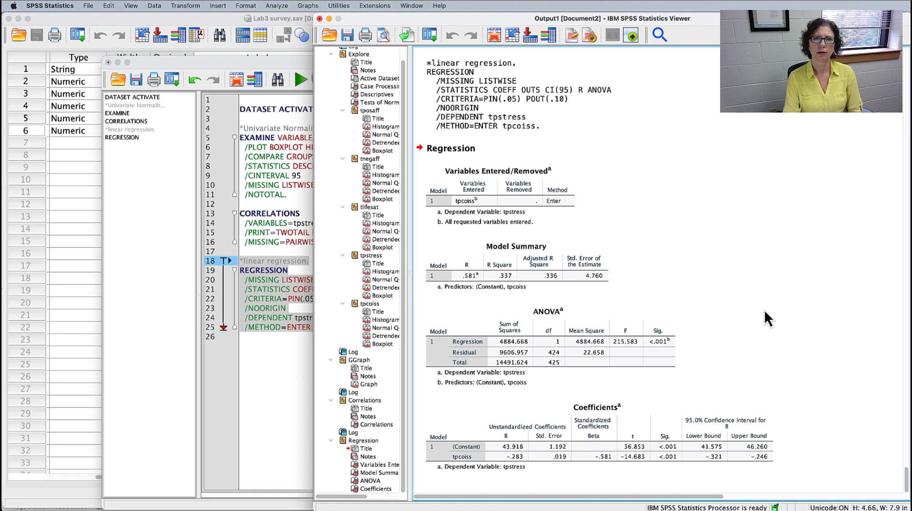
click(513, 286)
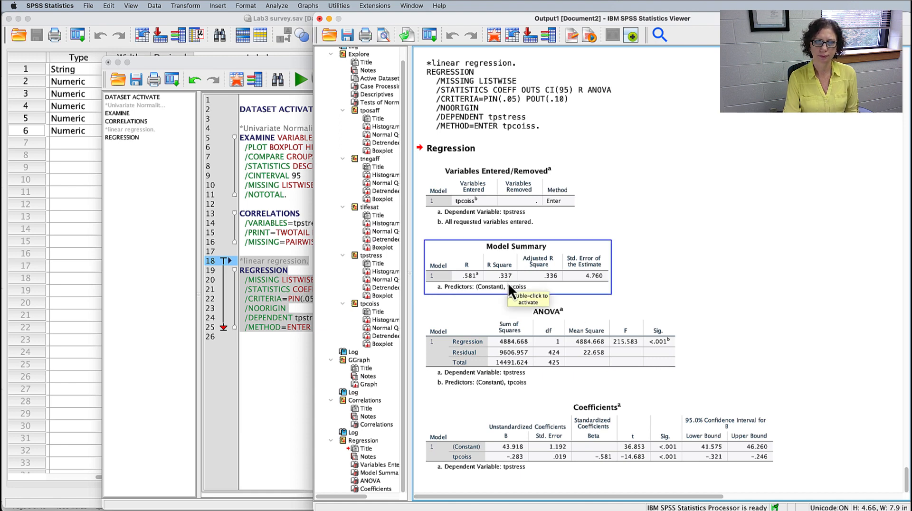
click(747, 274)
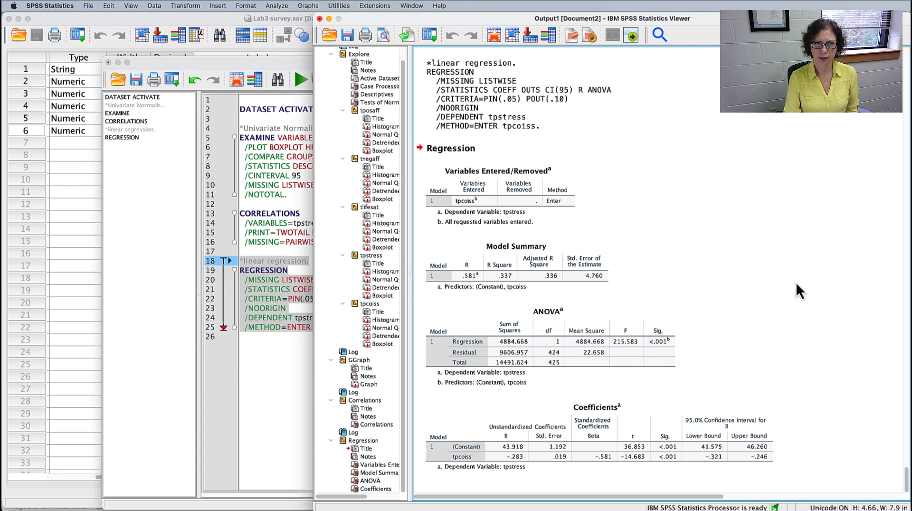
click(497, 279)
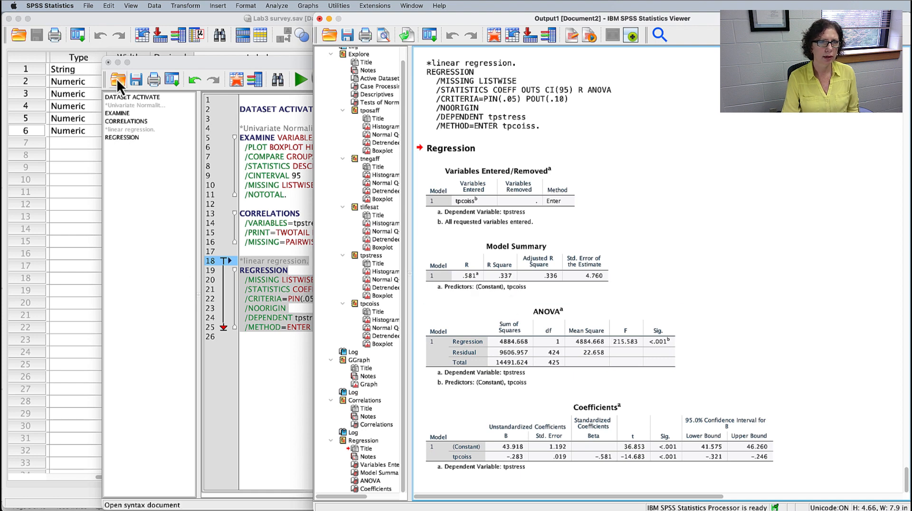
Switch to the Lab3 lab sheet in Word and find the instructions for the confidence interval of R²
key(super+Tab)
key(super+Tab)
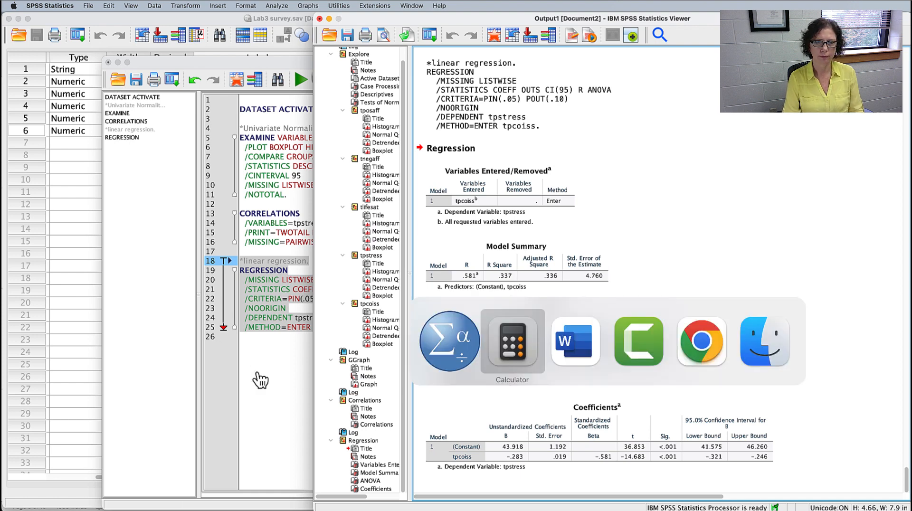
scroll(342, 293, down, 20)
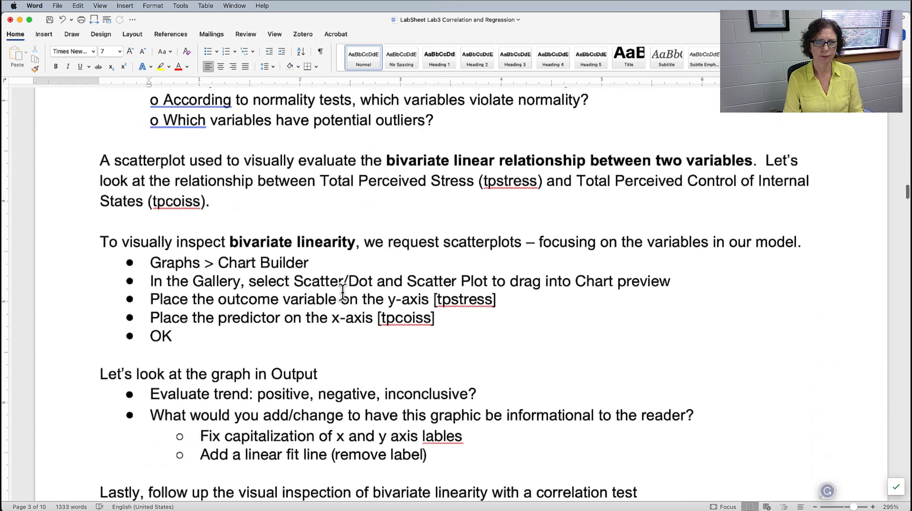
scroll(343, 294, down, 20)
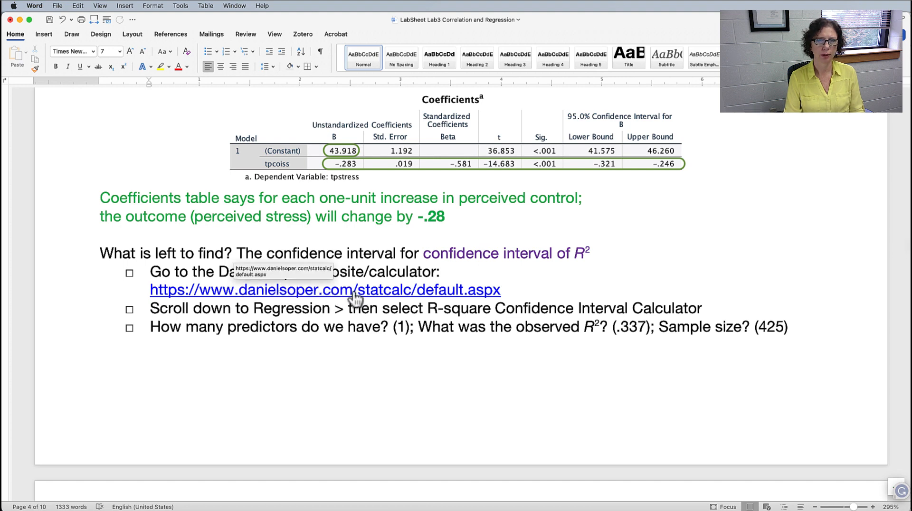
Switch to Chrome and show the already open Free Statistics Calculators page on danielsoper.com
key(super+Tab)
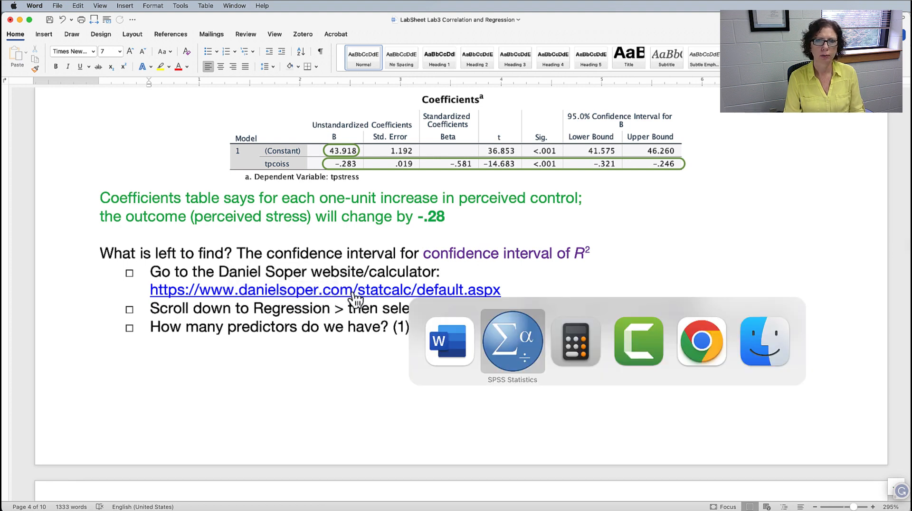
key(super+Tab)
key(super+Tab)
key(super+Tab)
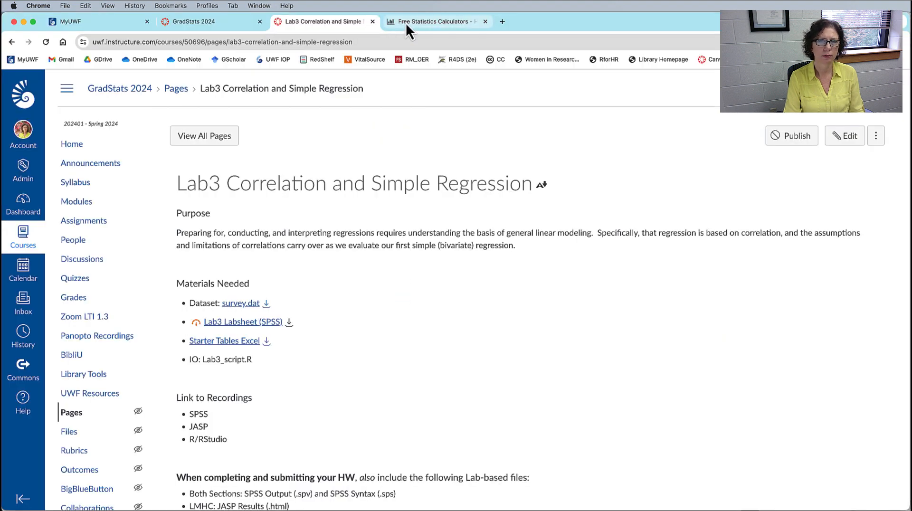
click(405, 23)
Expand the Regression category of the statistics calculators and open the R-square Confidence Interval Calculator
scroll(587, 269, down, 2)
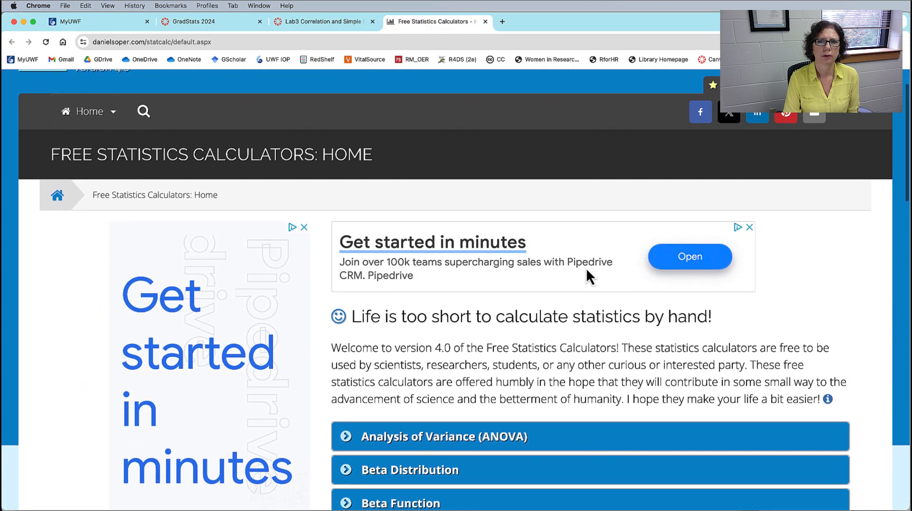
scroll(586, 268, down, 2)
scroll(586, 268, up, 2)
scroll(587, 268, down, 3)
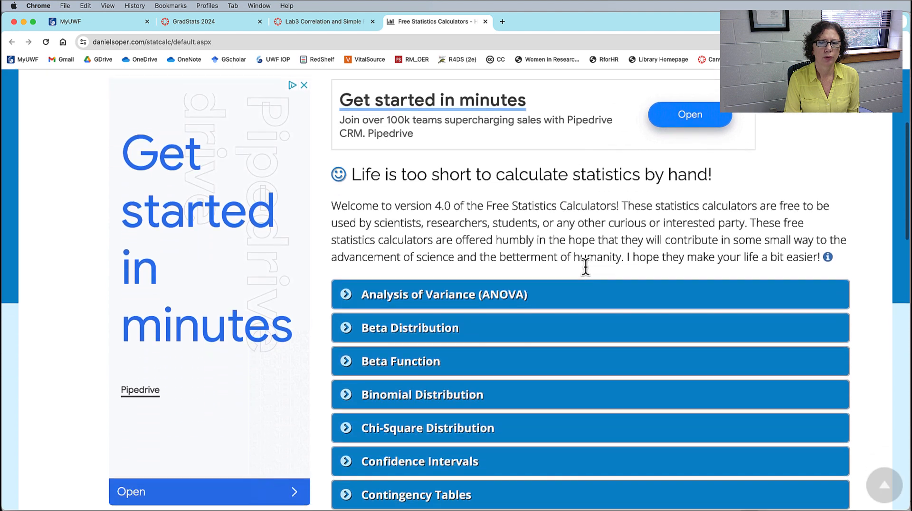
scroll(586, 269, down, 5)
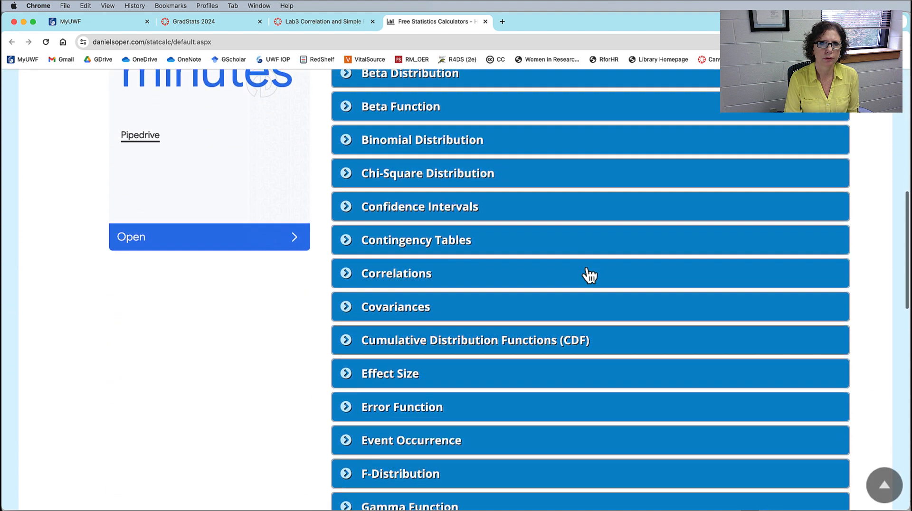
scroll(589, 275, down, 2)
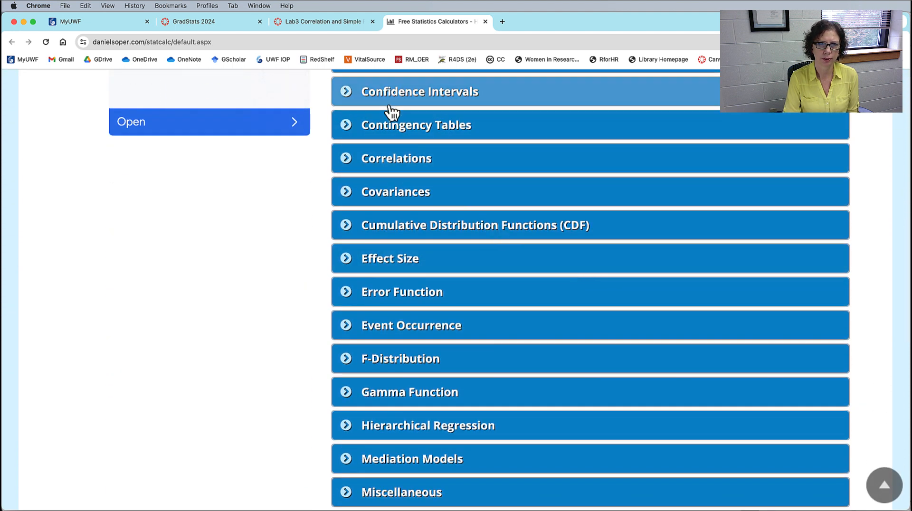
scroll(446, 224, down, 4)
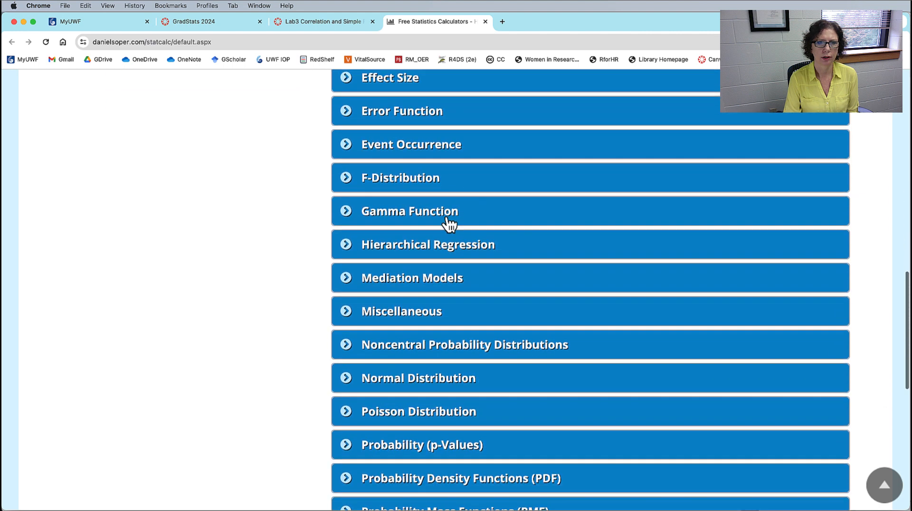
scroll(449, 224, down, 6)
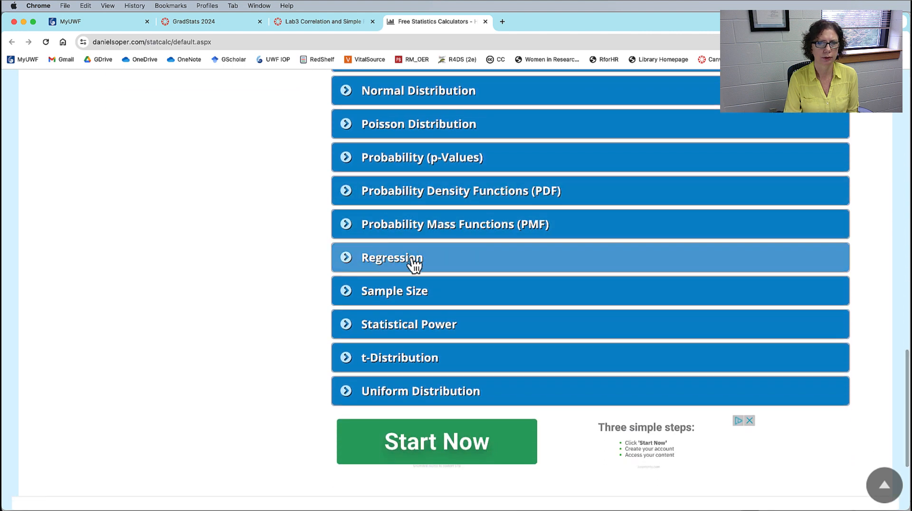
click(349, 260)
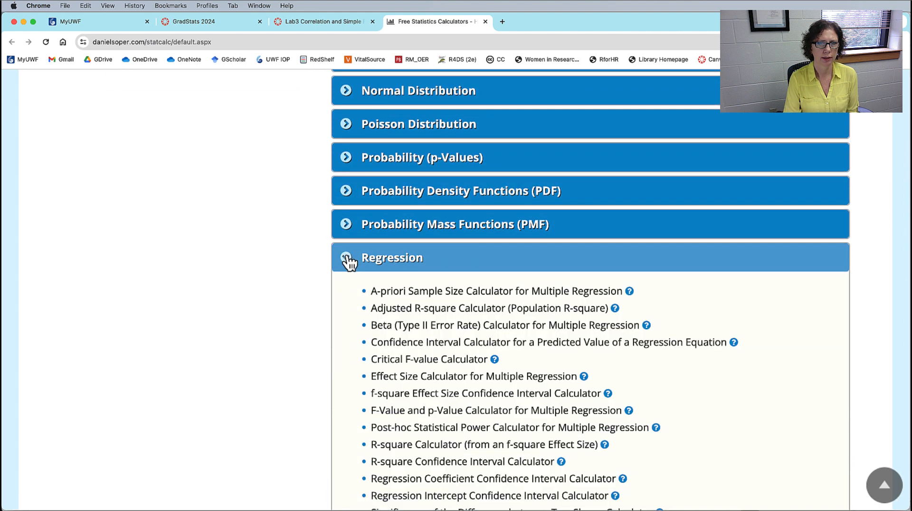
scroll(466, 270, down, 3)
scroll(472, 268, up, 1)
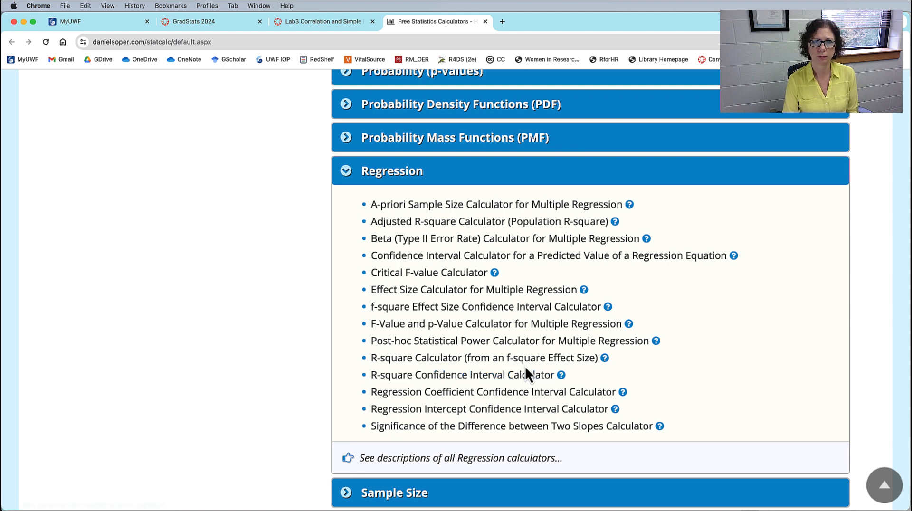
click(477, 377)
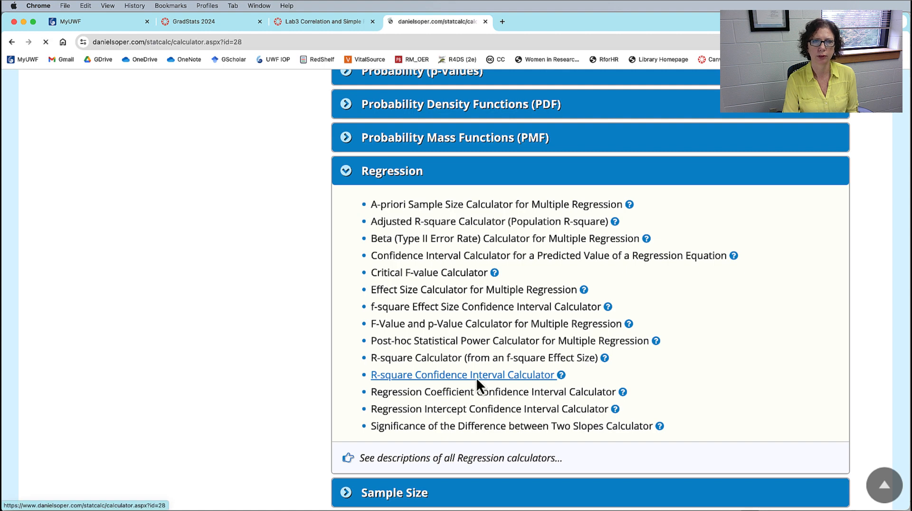
Set the number of predictors to 1 in the R-square Confidence Interval Calculator
scroll(473, 346, down, 5)
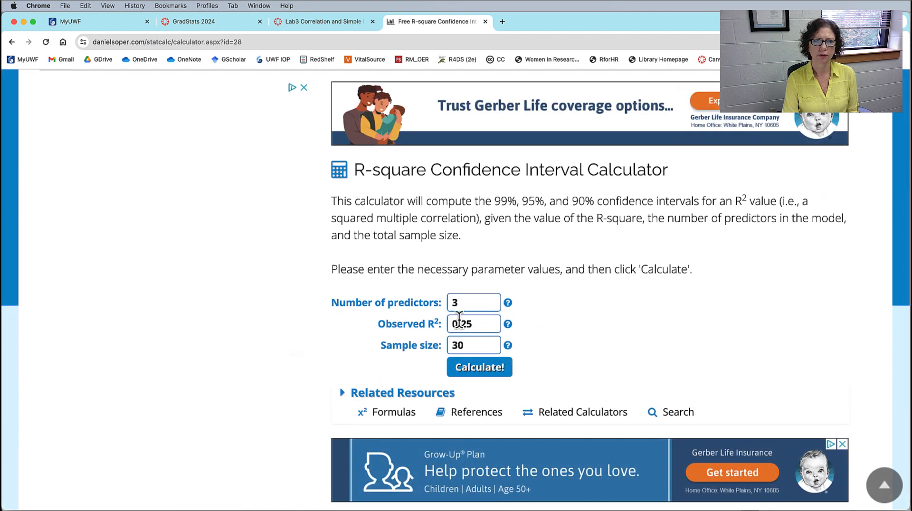
click(463, 303)
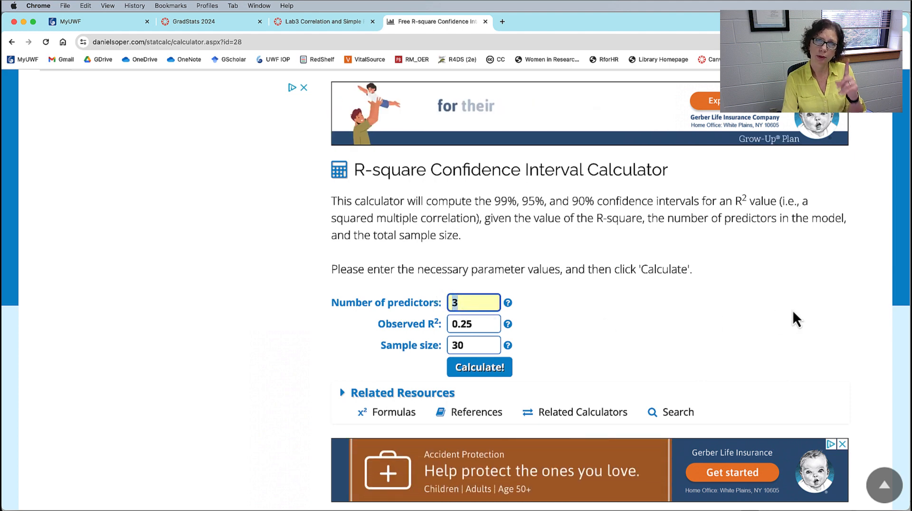
text(1)
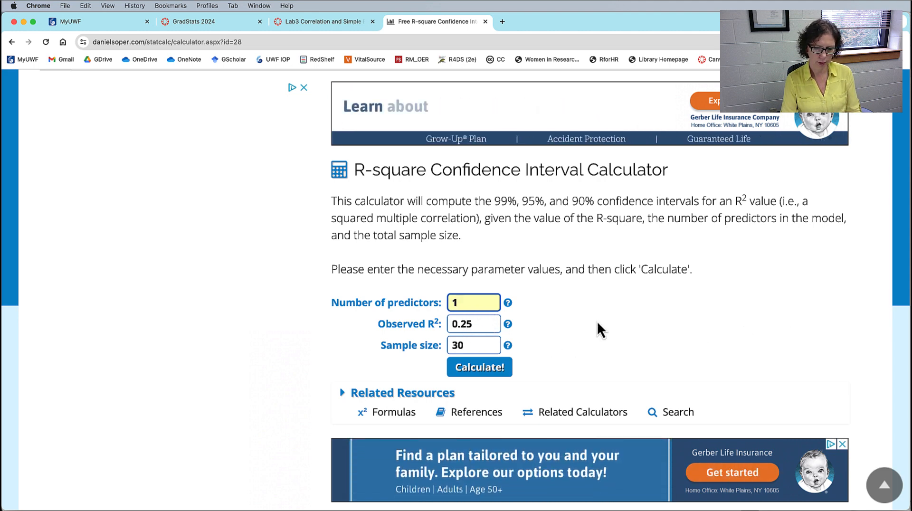
Check R Square in the SPSS Model Summary and enter .337 as the observed R² in the Chrome calculator
key(super+Tab)
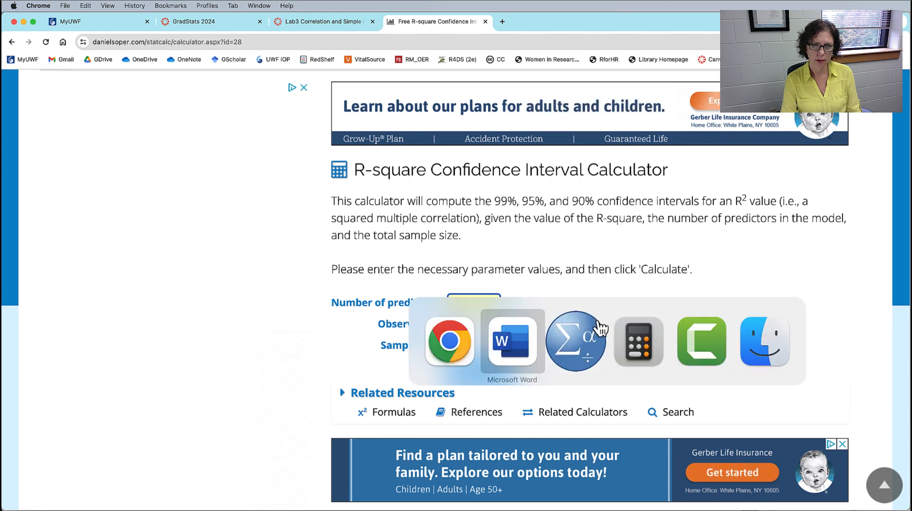
click(600, 329)
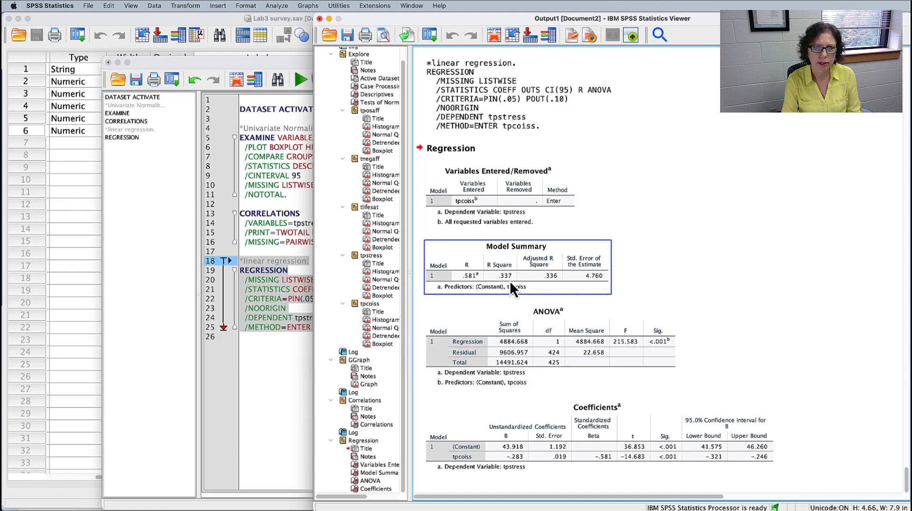
key(super+Tab)
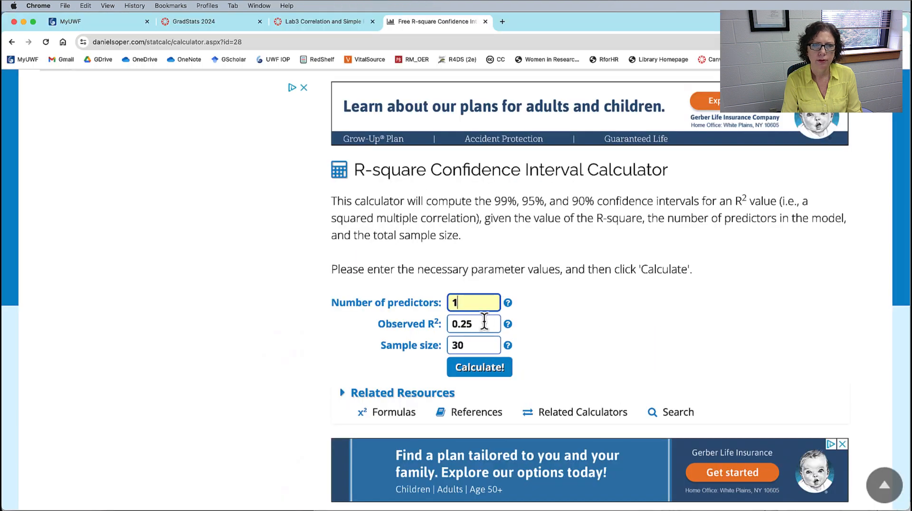
drag(472, 324, 433, 323)
text(.337)
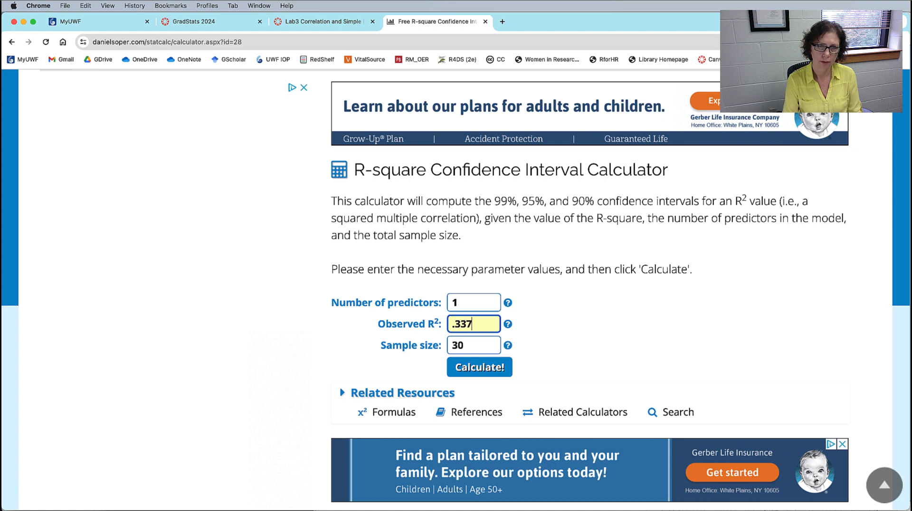
Check the N for the tpstress–tpcoiss correlation in the SPSS output and enter 426 as the sample size in the Chrome calculator
key(Tab)
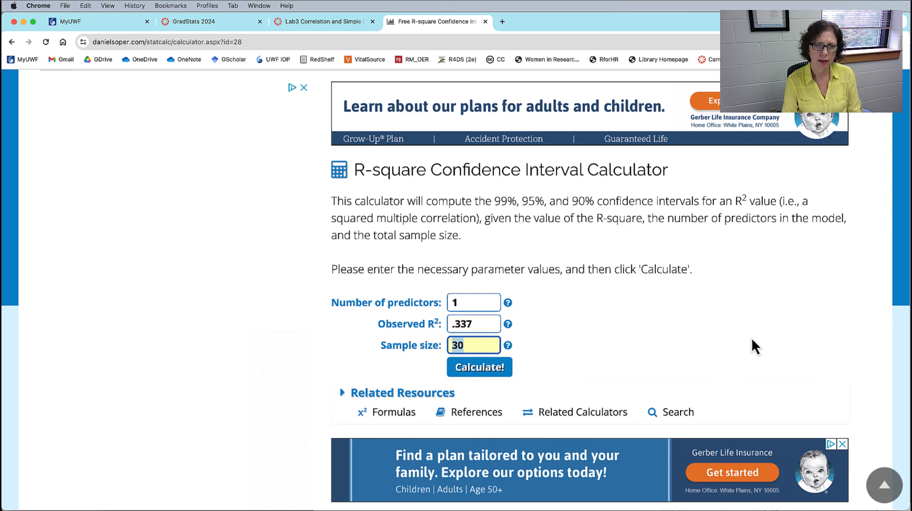
key(super+Tab)
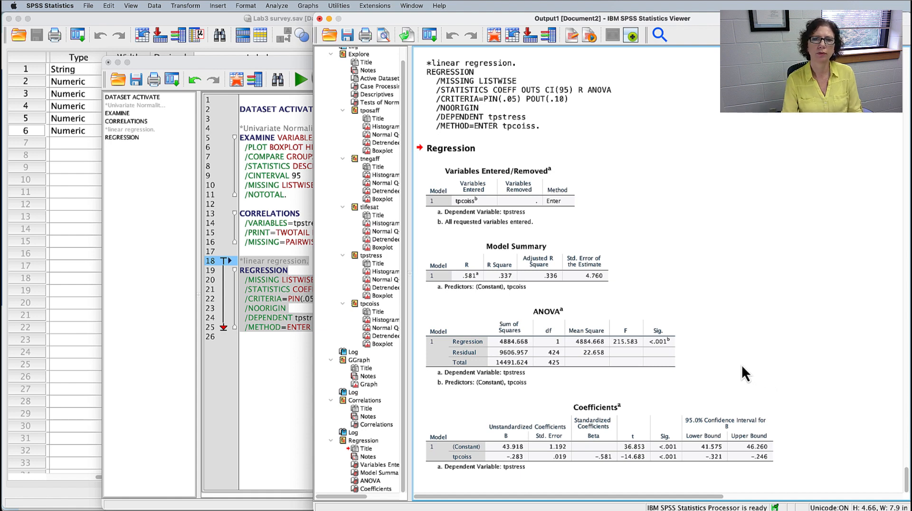
scroll(768, 341, up, 3)
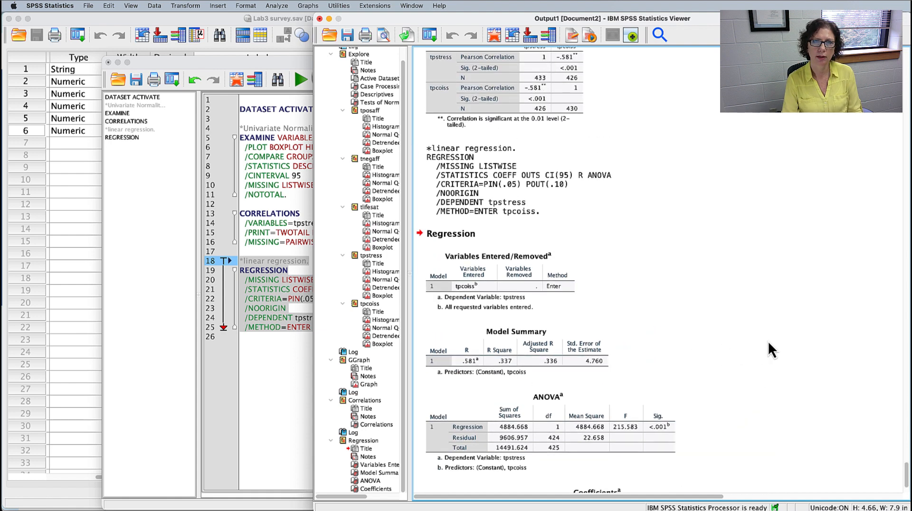
scroll(768, 341, up, 1)
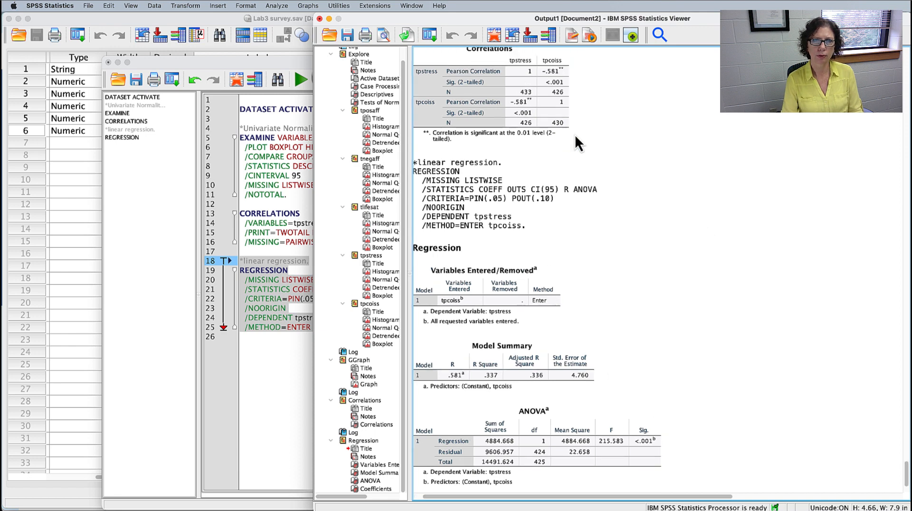
scroll(580, 138, up, 3)
click(529, 159)
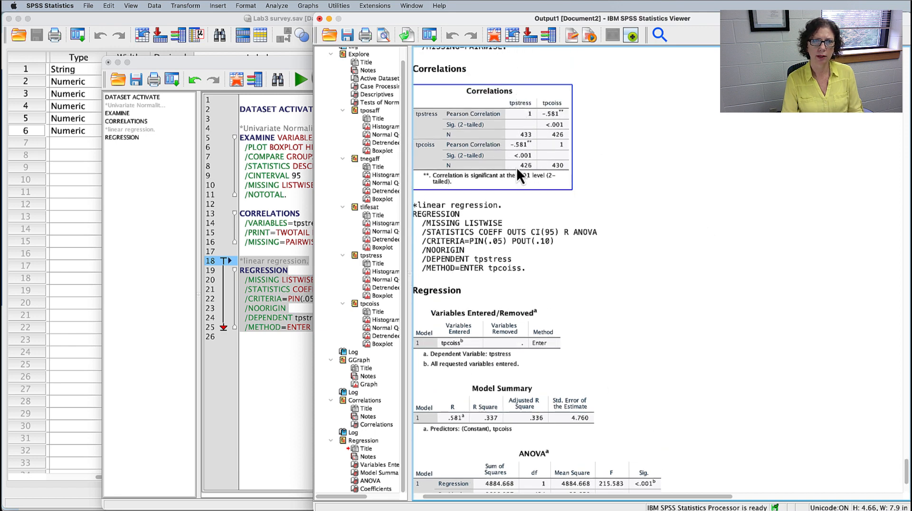
click(657, 207)
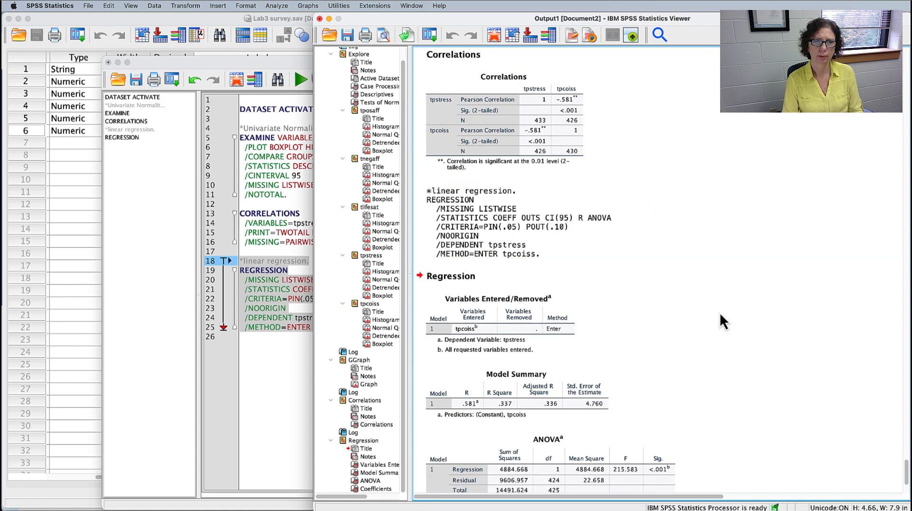
key(super+Tab)
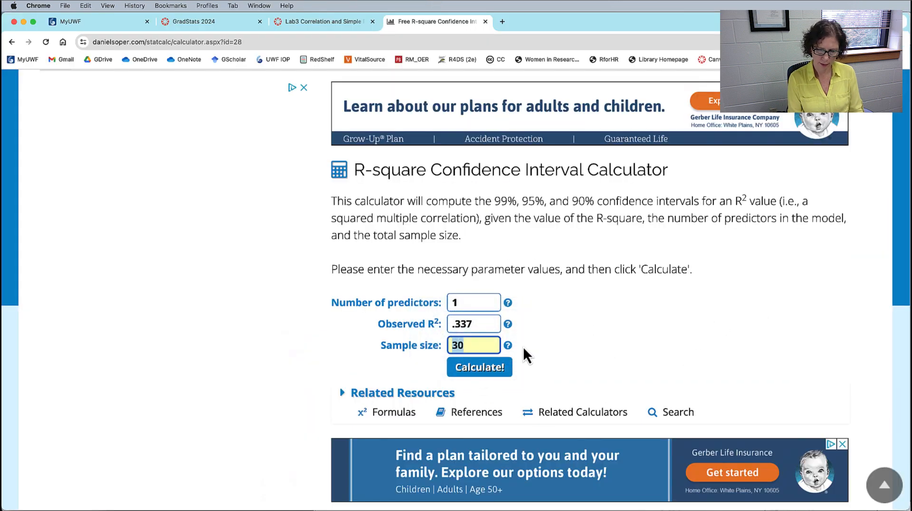
text(426)
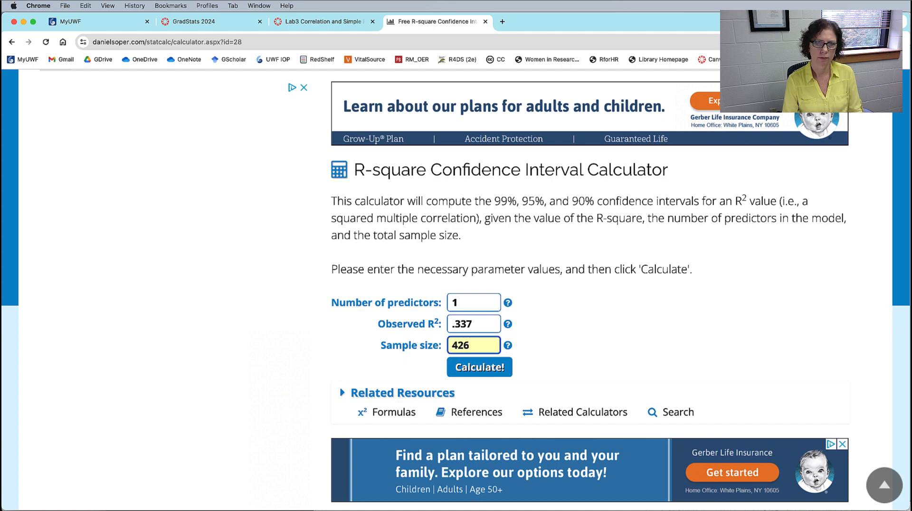
Calculate the R² confidence intervals and highlight the bounds of the 95% interval
click(498, 368)
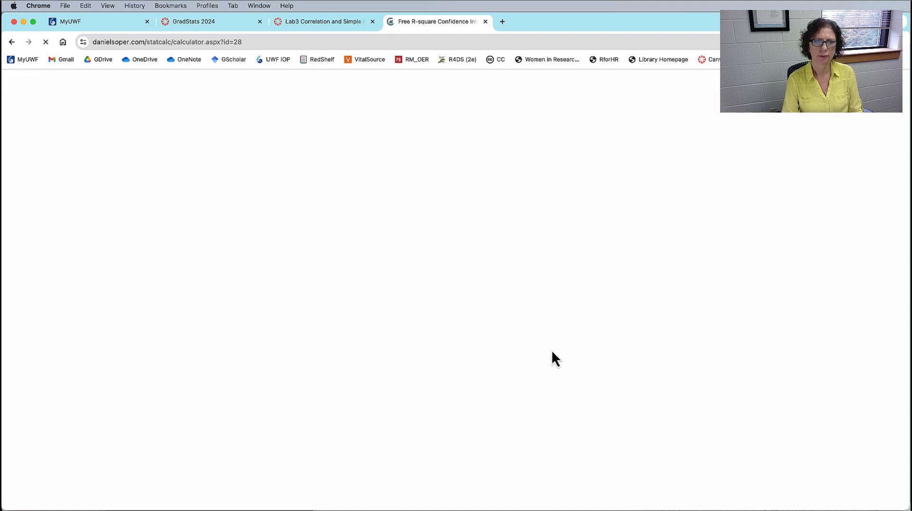
scroll(559, 328, down, 5)
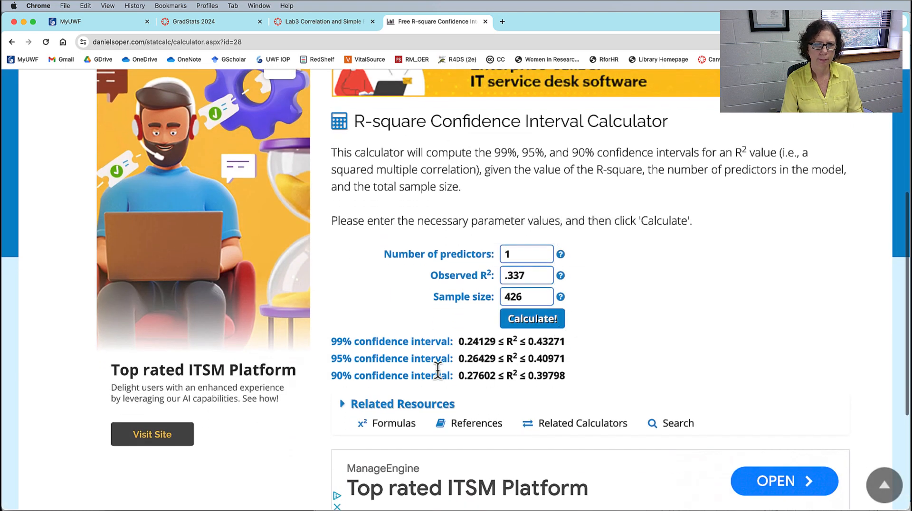
drag(330, 358, 568, 360)
click(484, 360)
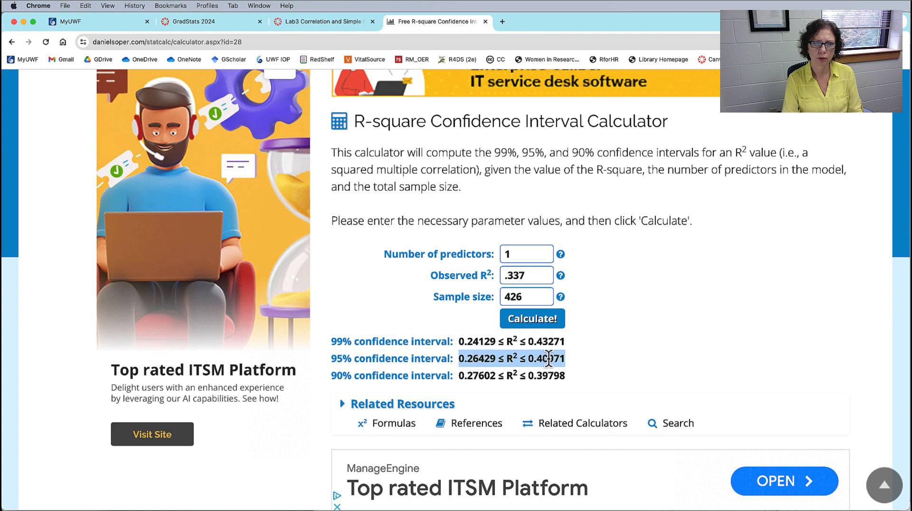
drag(554, 357, 533, 360)
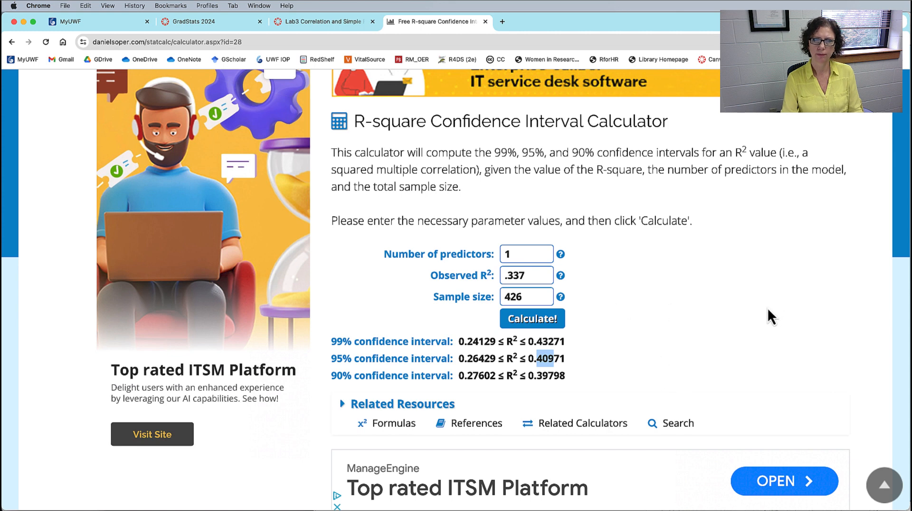
scroll(769, 309, down, 1)
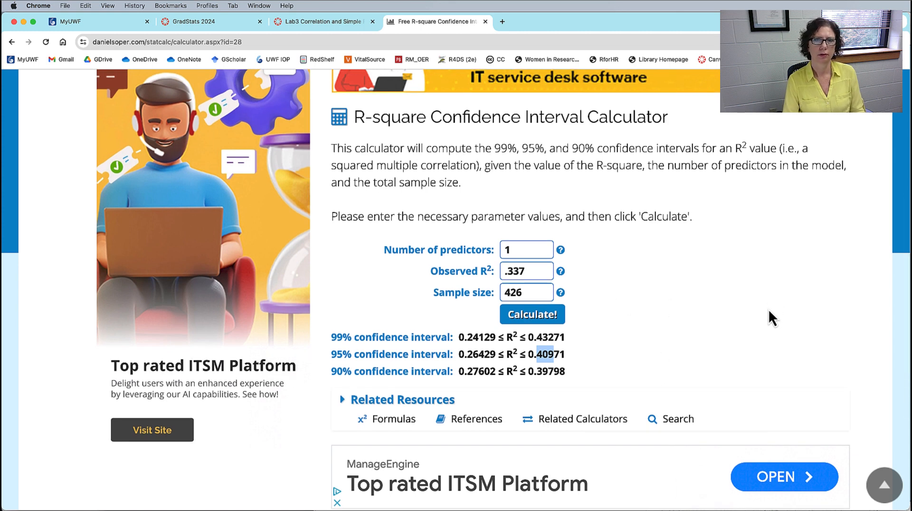
Switch to the Word lab sheet and correct the sample size in the calculator instructions to 426
key(super+Tab)
key(super+Tab)
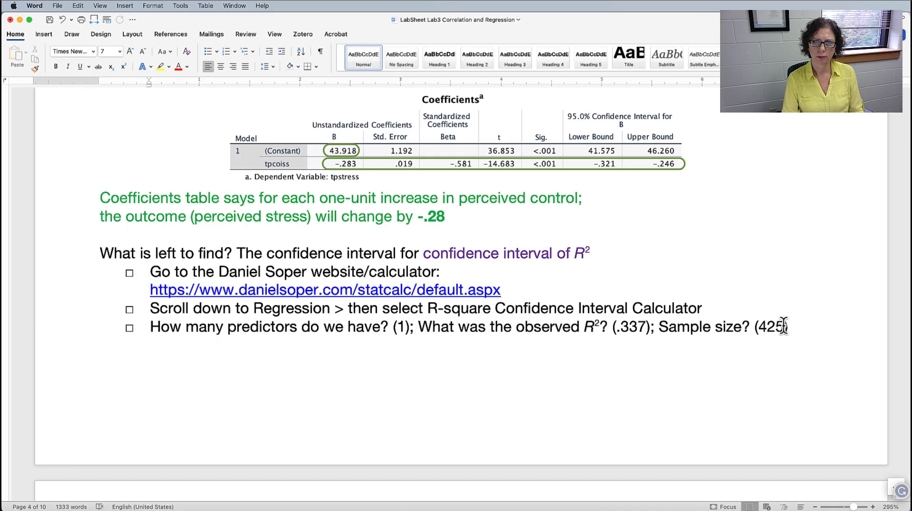
click(847, 325)
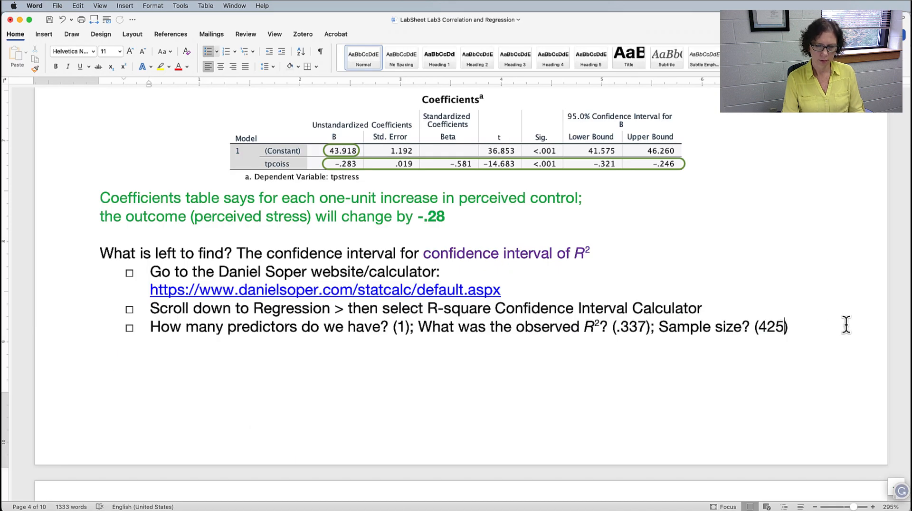
key(Left)
key(BackSpace)
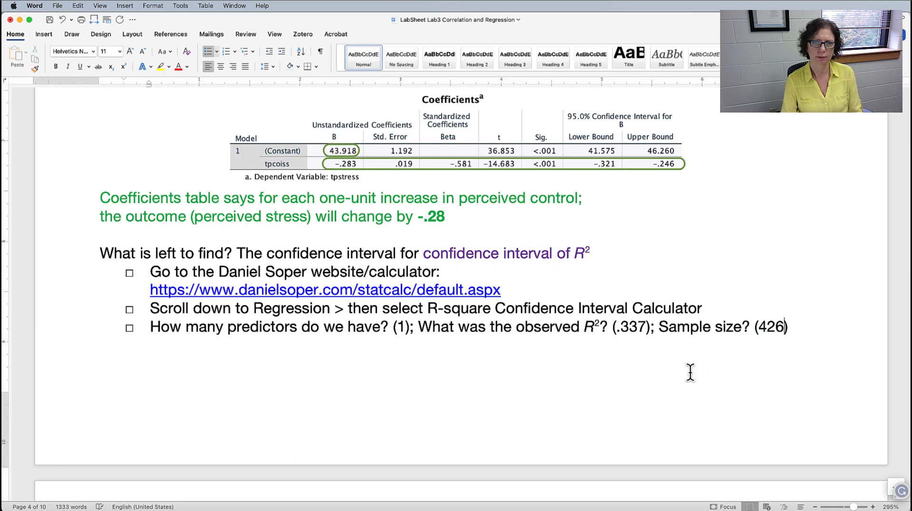
click(662, 377)
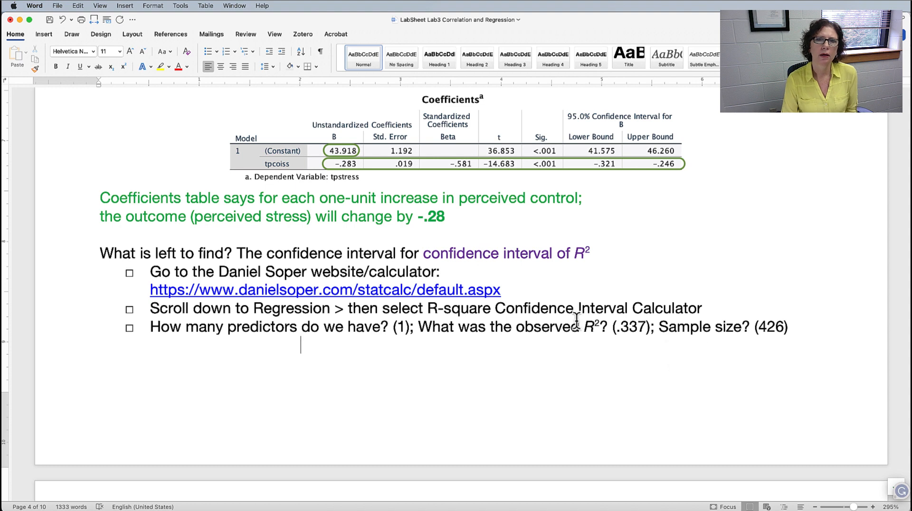
Change N to 426 in the first sentence of the Task 3 write-up's Descriptives and Preliminary Assumption Checks section
scroll(577, 318, down, 5)
scroll(576, 322, down, 8)
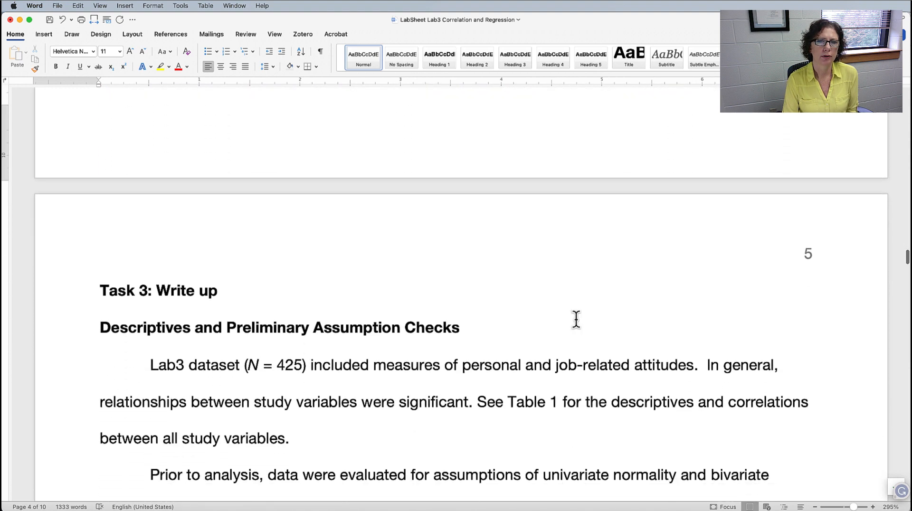
scroll(577, 318, down, 2)
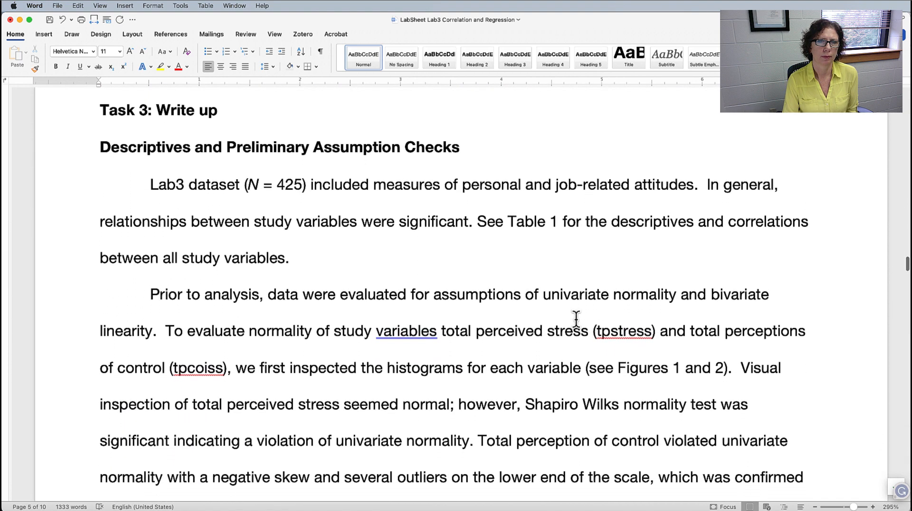
click(303, 183)
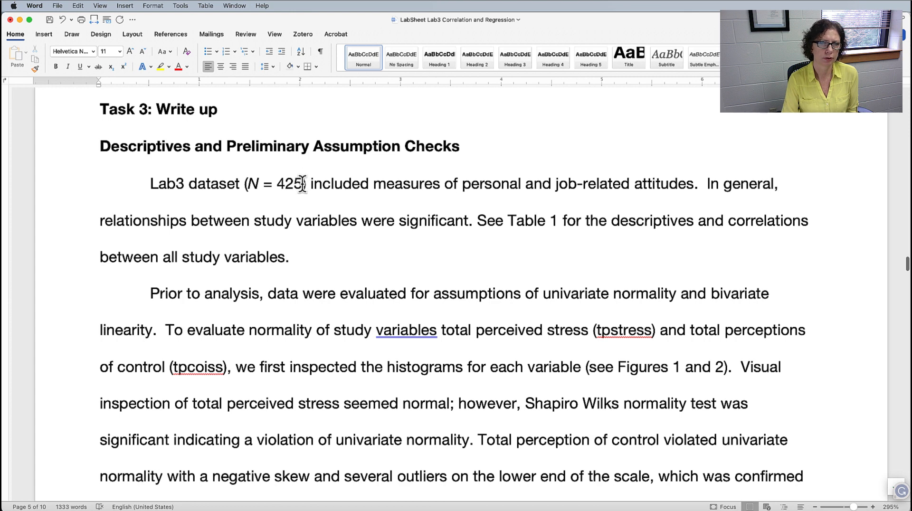
key(BackSpace)
text(6)
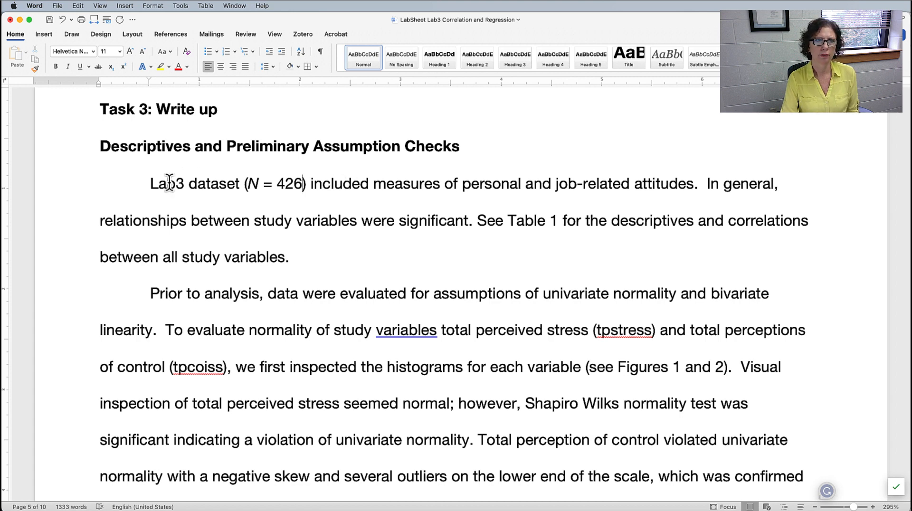
Review the write-up's dataset description and univariate normality passages, highlighting the Table 1 reference, histogram inspection and Shapiro Wilks phrases
drag(151, 183, 449, 213)
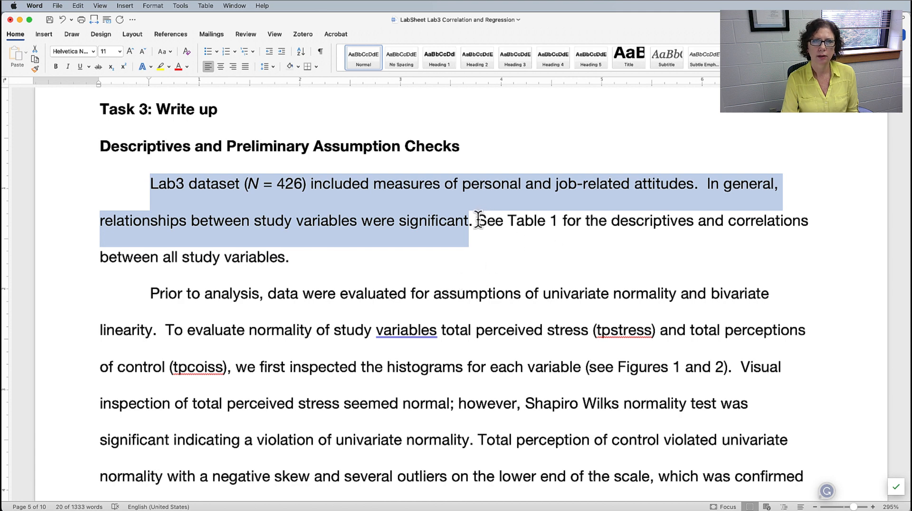
drag(476, 218, 660, 218)
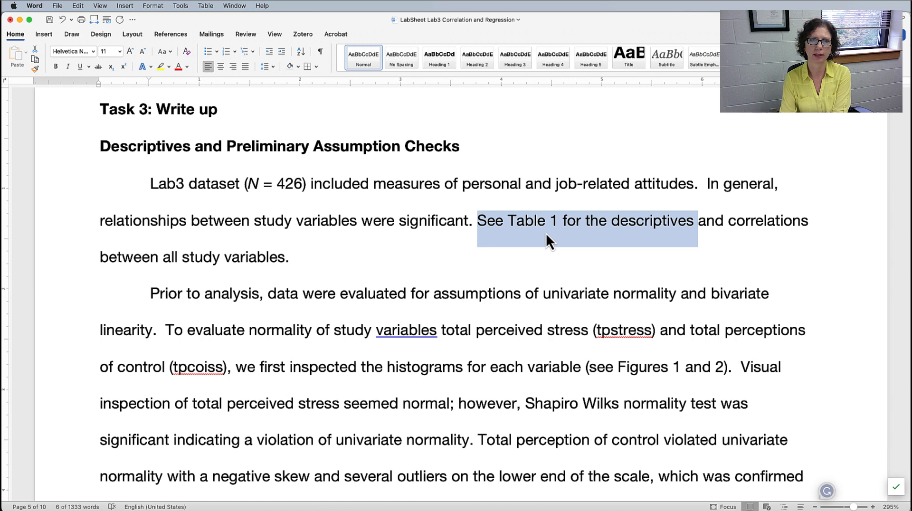
scroll(491, 246, down, 5)
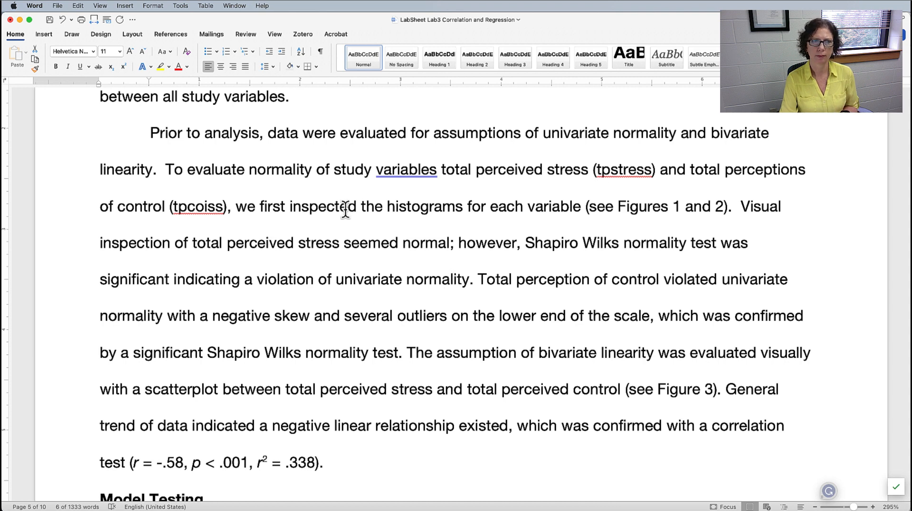
drag(269, 205, 460, 208)
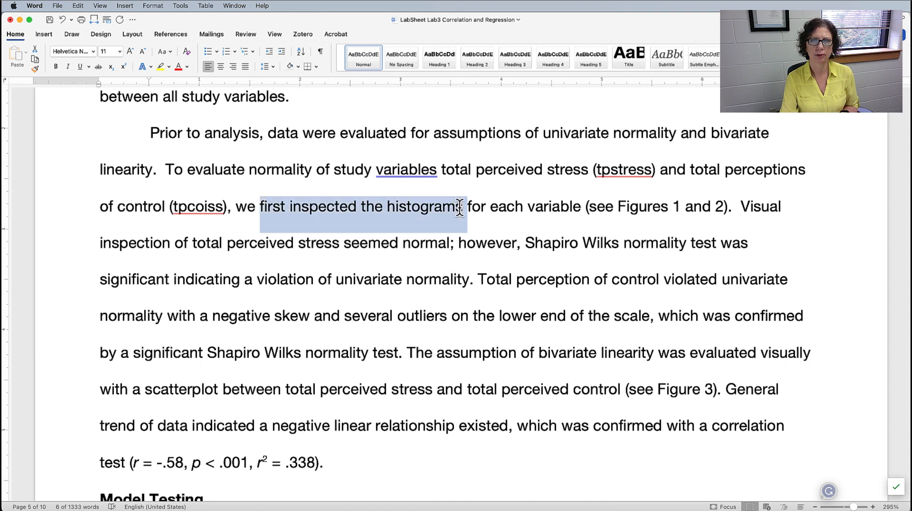
scroll(489, 250, down, 2)
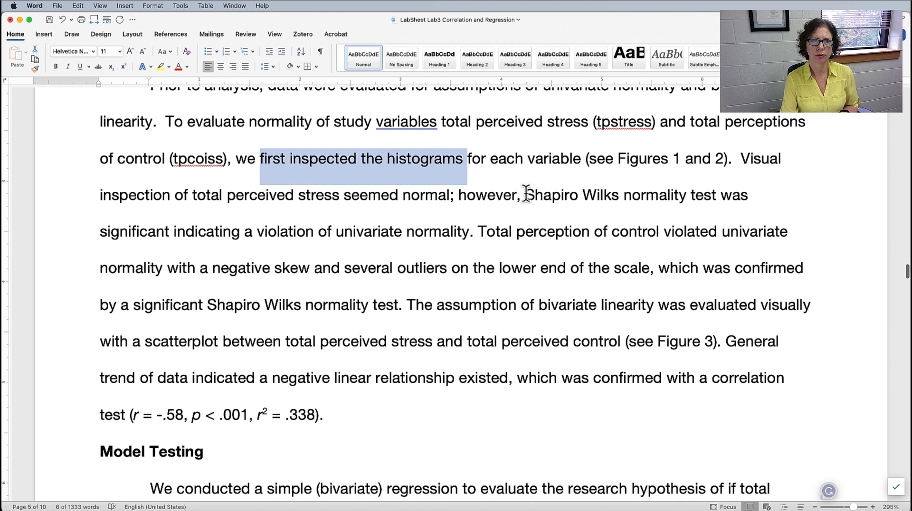
drag(526, 194, 665, 212)
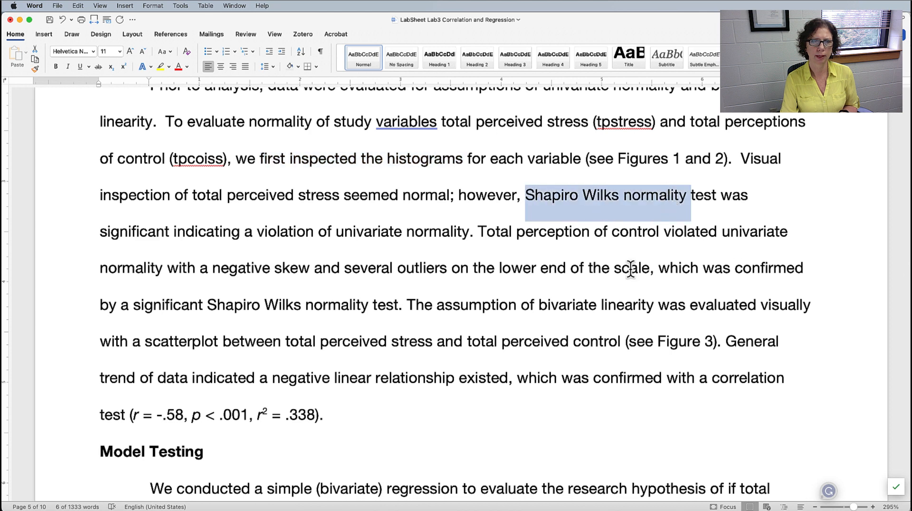
scroll(456, 273, up, 1)
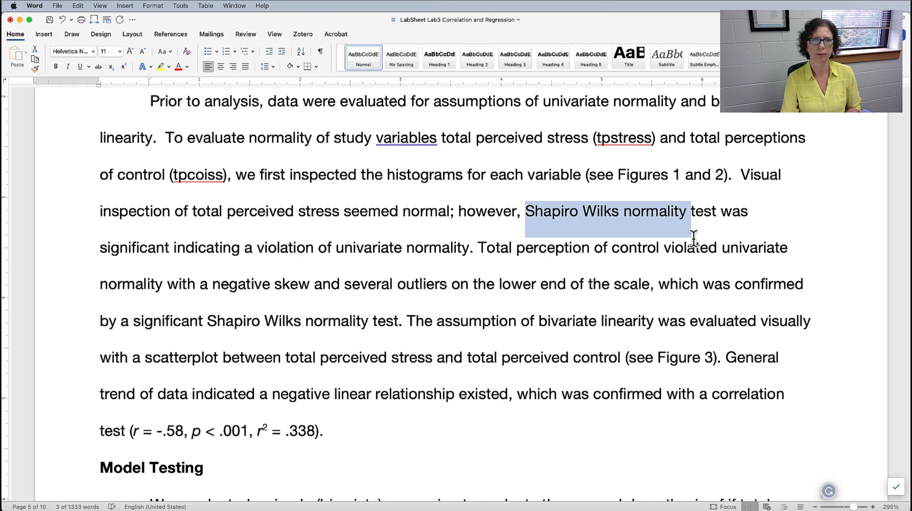
scroll(644, 269, down, 2)
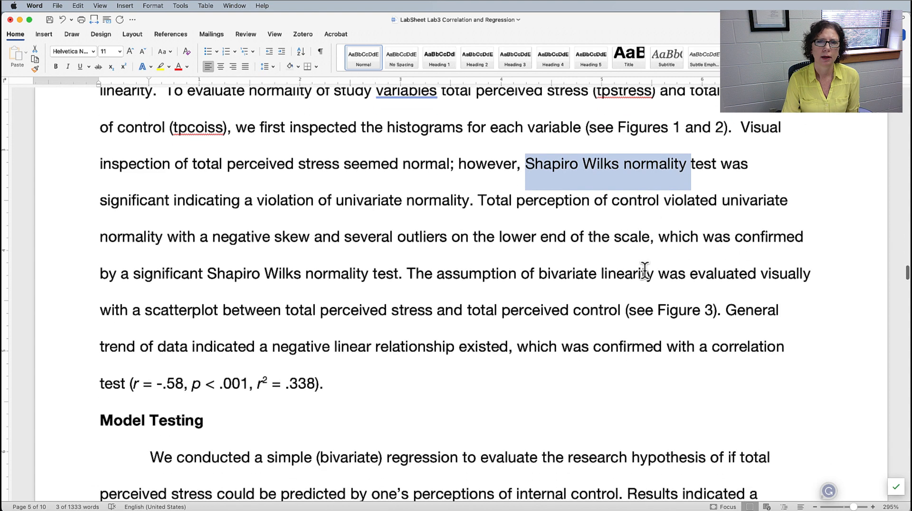
drag(479, 200, 477, 235)
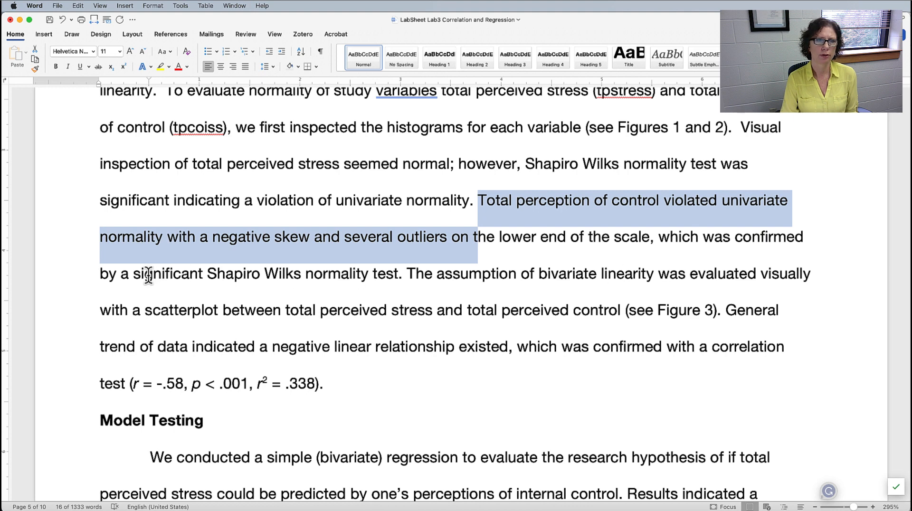
drag(148, 275, 373, 275)
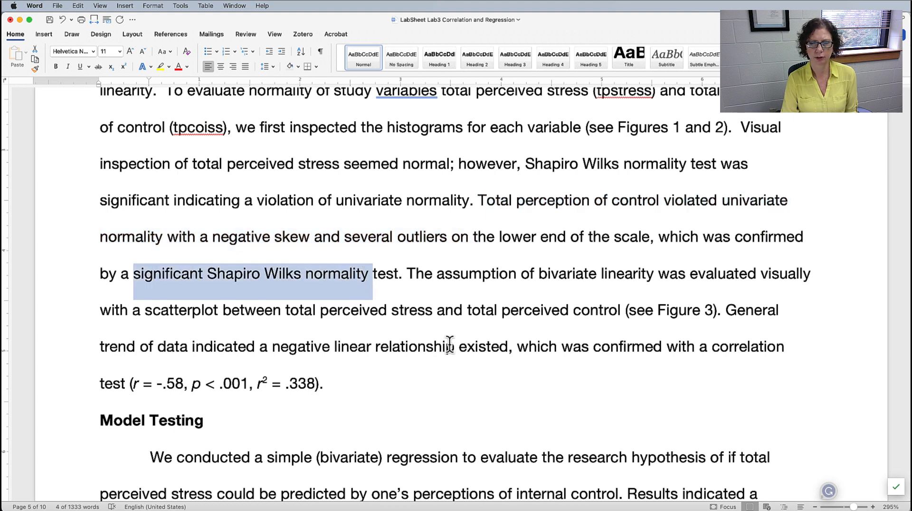
Review the bivariate linearity passage, highlighting the scatterplot evaluation, the negative linear trend and the correlation test confirmation
scroll(450, 346, down, 3)
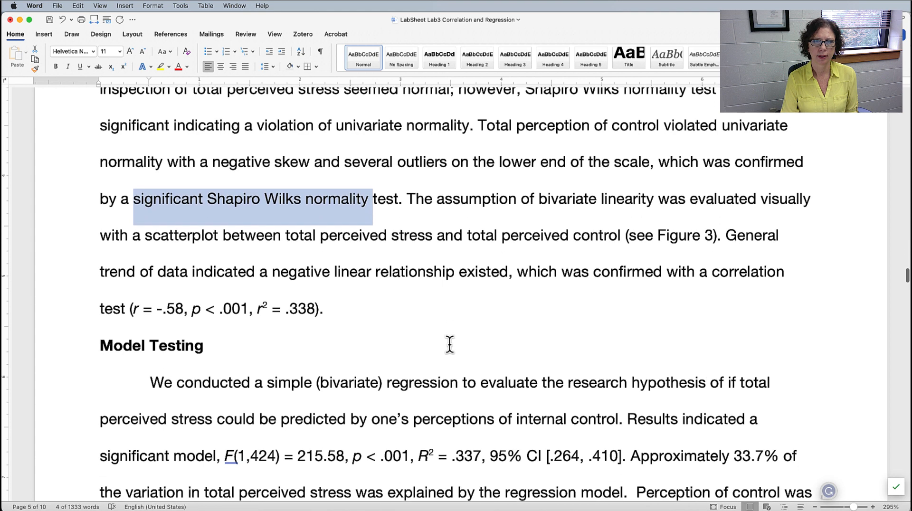
drag(537, 200, 214, 236)
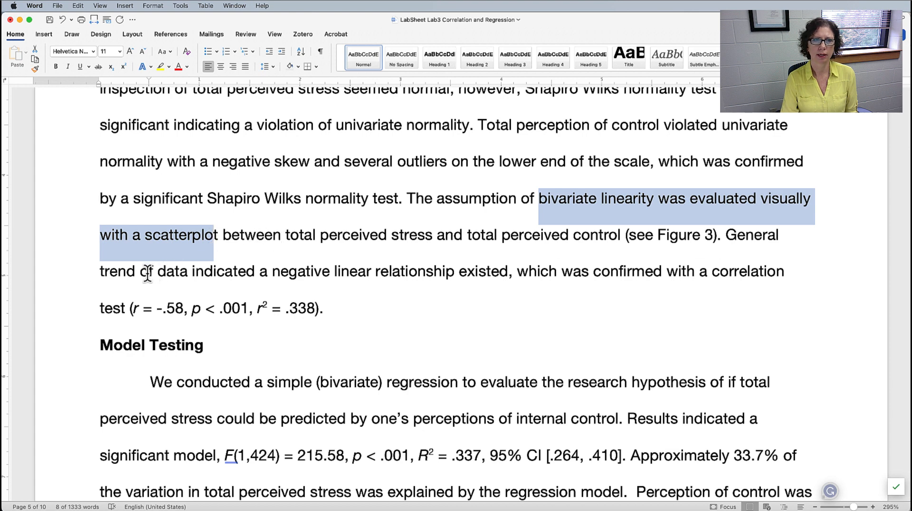
drag(143, 273, 443, 272)
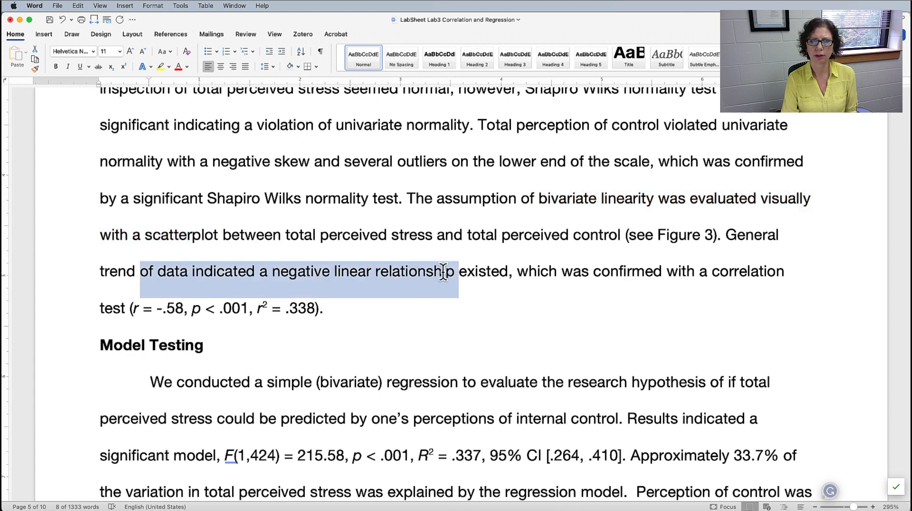
drag(544, 275, 762, 272)
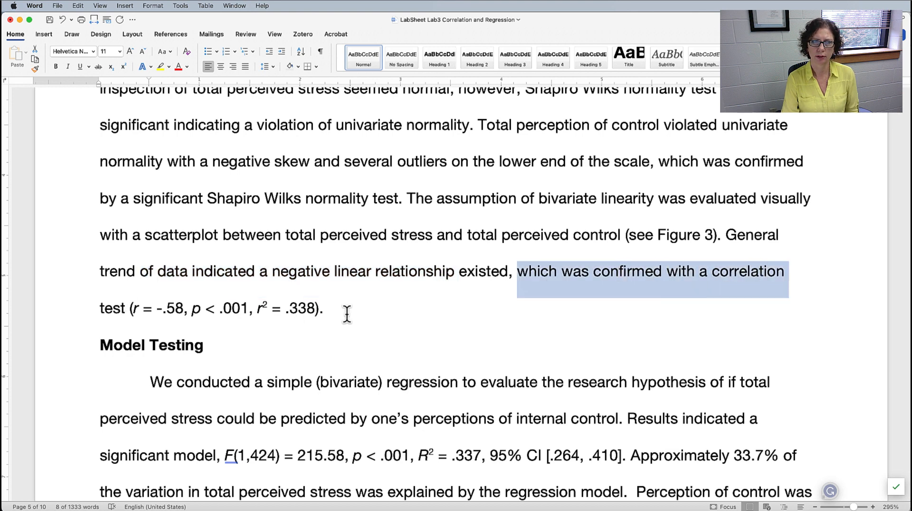
Review the reported correlation test in the bivariate linearity passage, highlighting the r, p and r² values in turn
scroll(464, 298, down, 3)
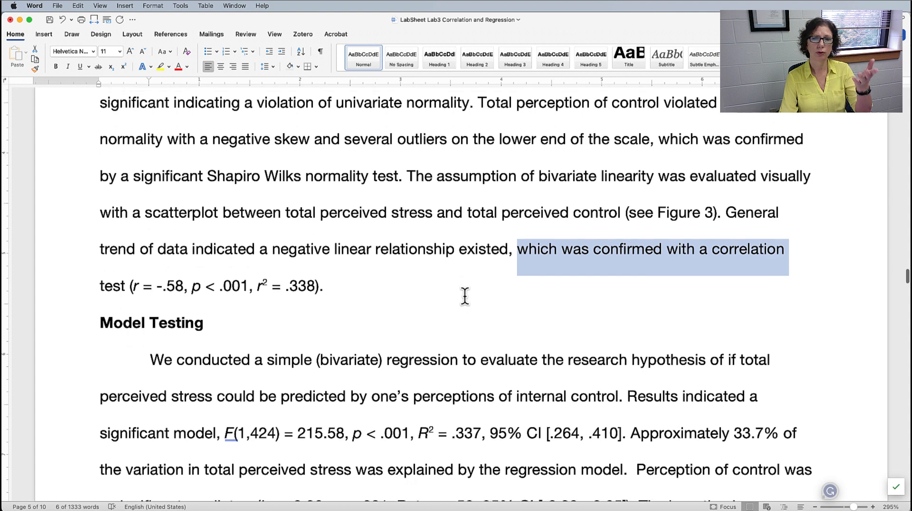
scroll(465, 296, down, 1)
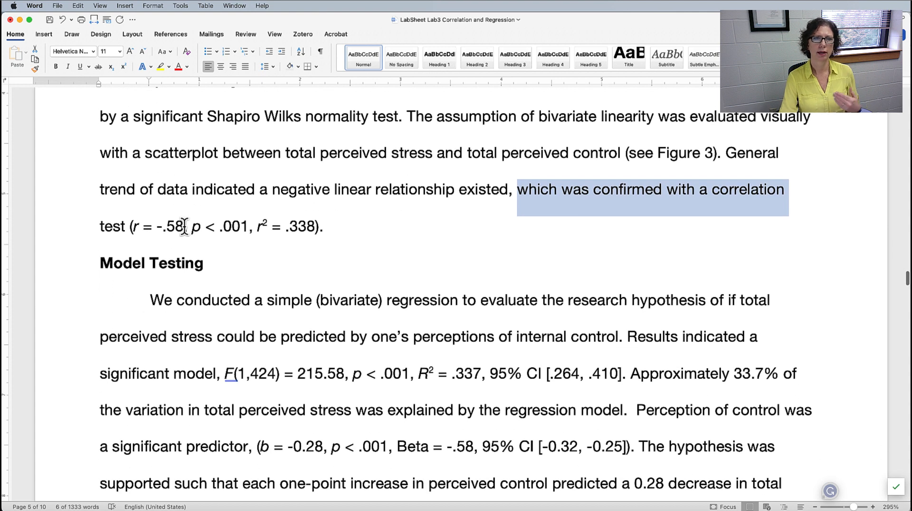
drag(184, 227, 134, 228)
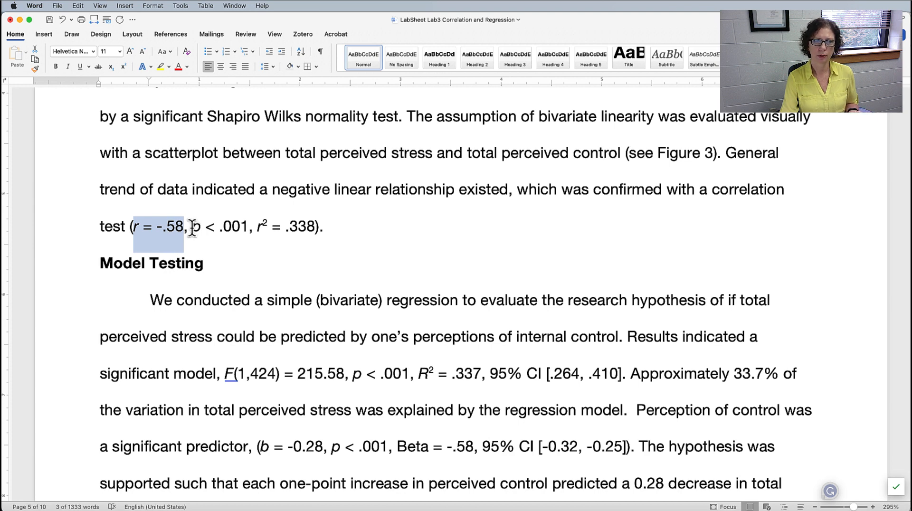
drag(193, 227, 244, 226)
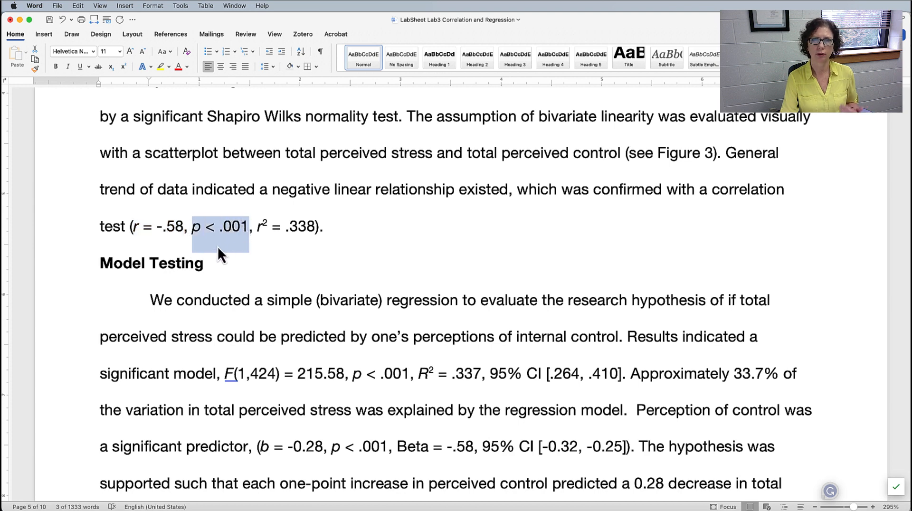
drag(258, 227, 314, 227)
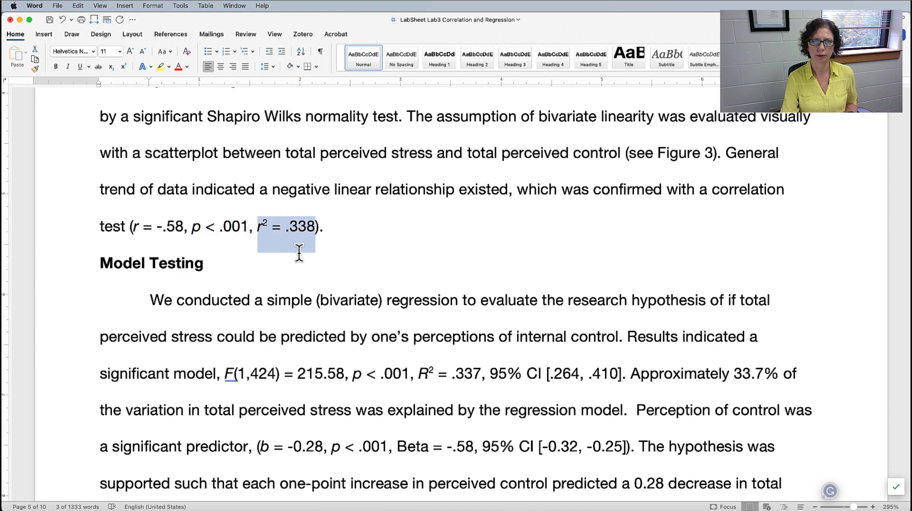
Review the Model Testing paragraph, highlighting the simple (bivariate) regression phrase and the F, p, R² and 95% CI statistics
scroll(460, 253, down, 1)
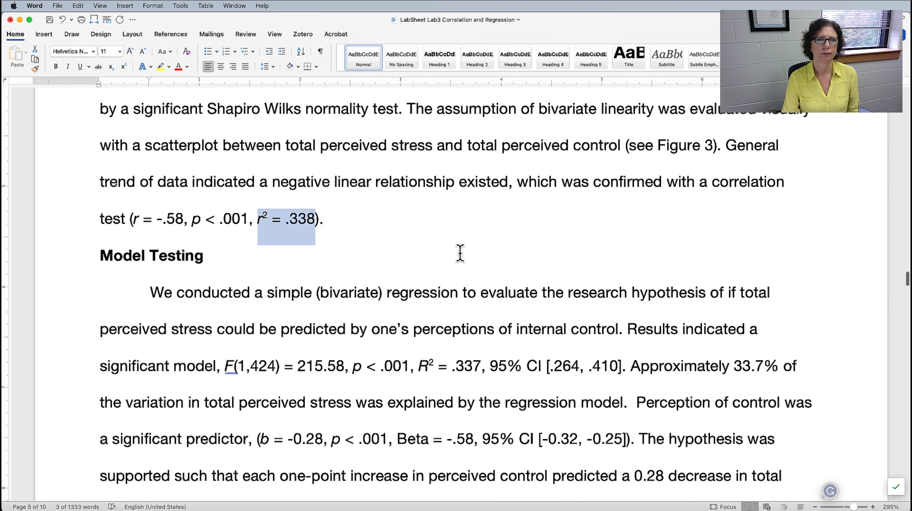
scroll(460, 254, down, 5)
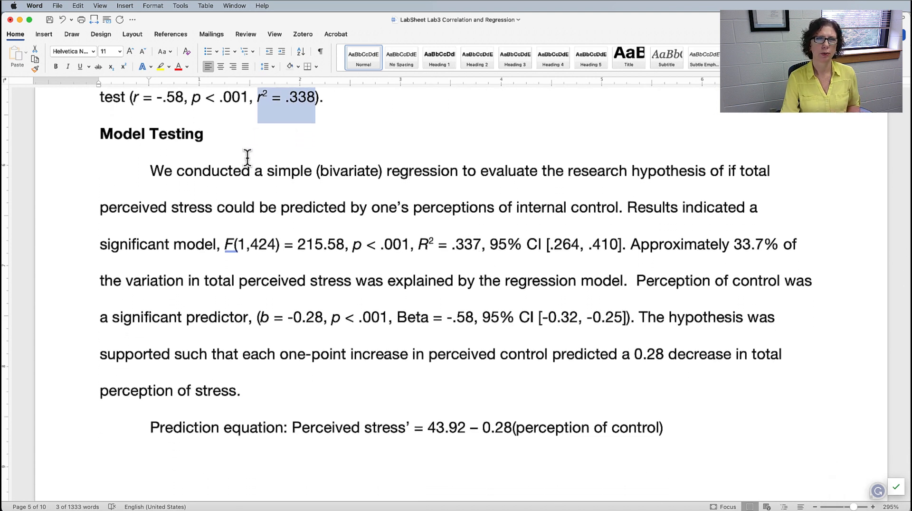
drag(241, 170, 448, 160)
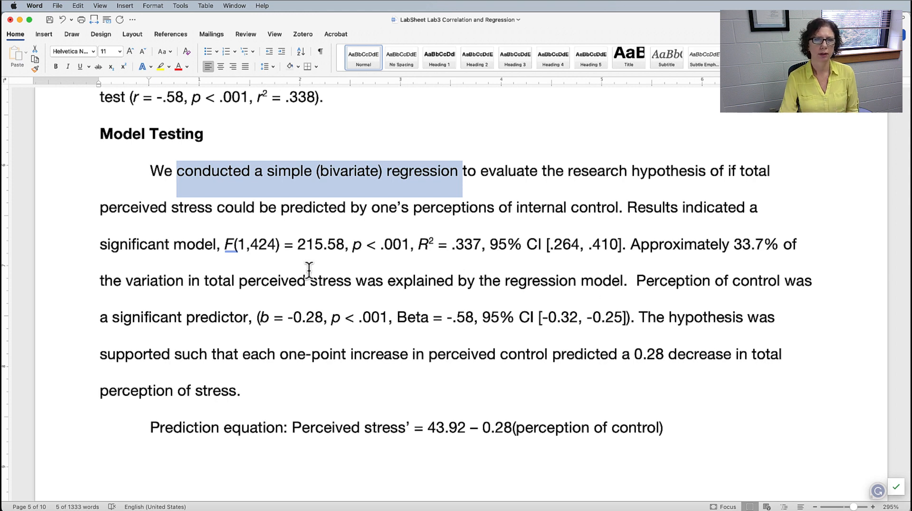
drag(218, 240, 612, 257)
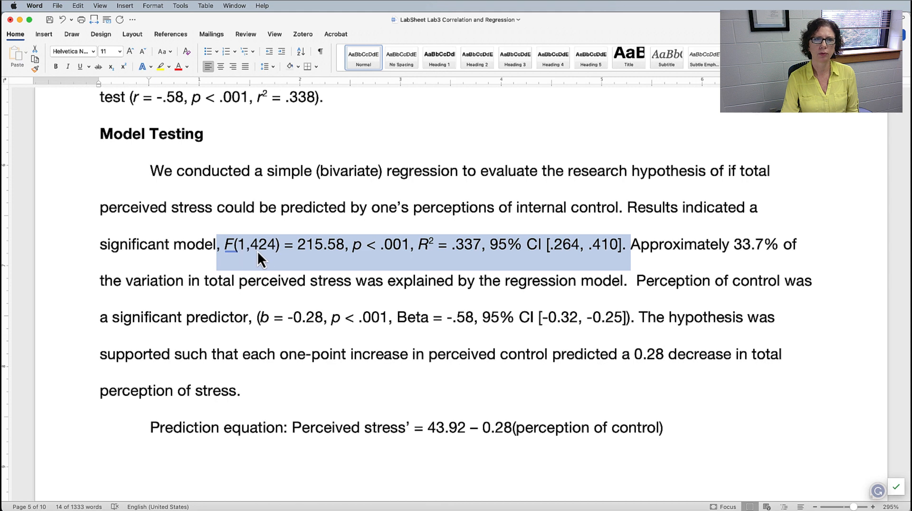
Go back from the write-up to the lab sheet's regression output tables to trace the reported model statistics
key(super+Tab)
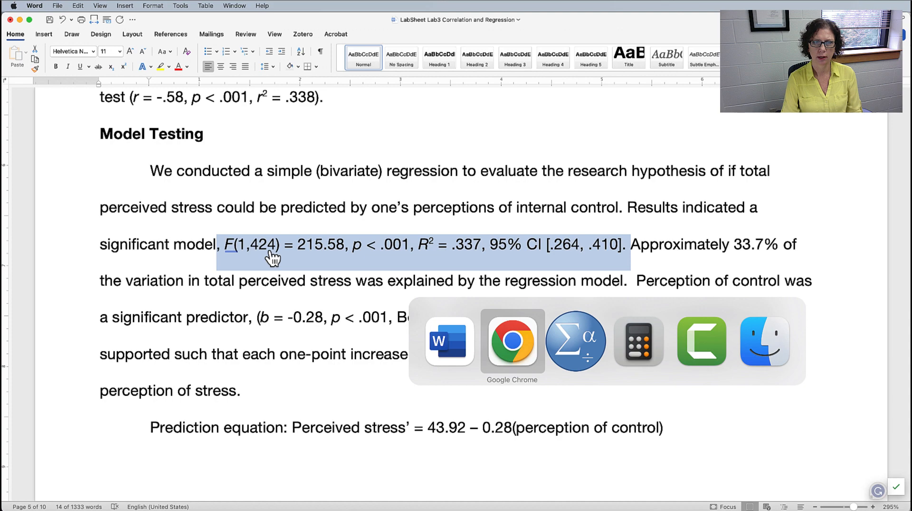
key(super+Tab)
key(super+Tab)
key(super+Tab)
key(super+Tab)
key(super+Tab)
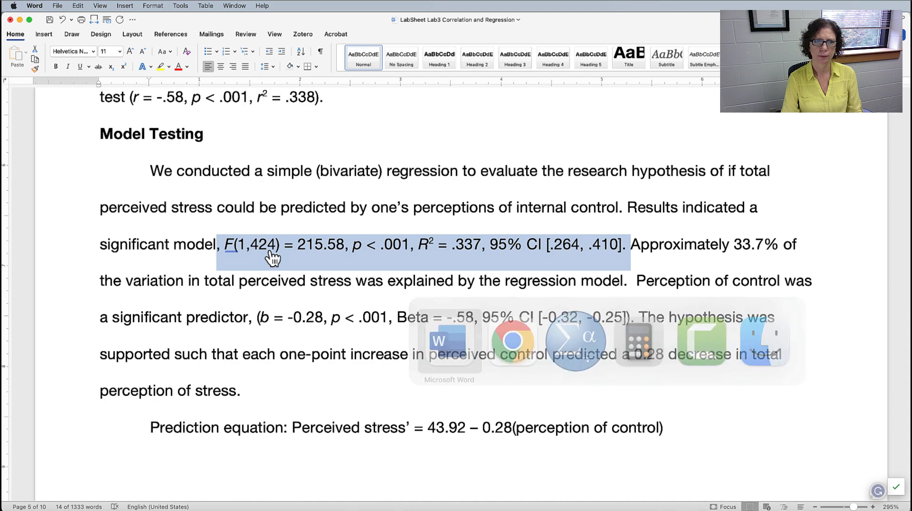
scroll(289, 248, up, 20)
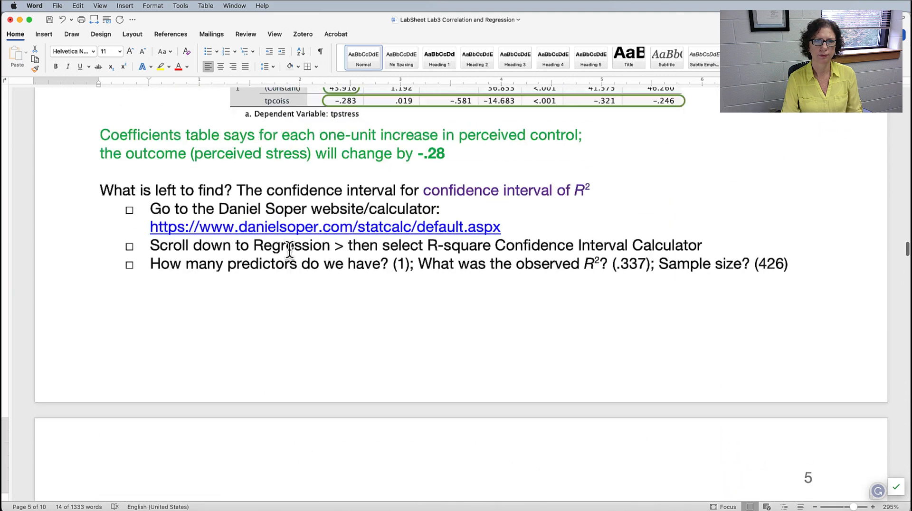
Review the regression output tables and the R-square confidence interval notes, ending at the Model Testing section of the write-up
scroll(289, 249, up, 15)
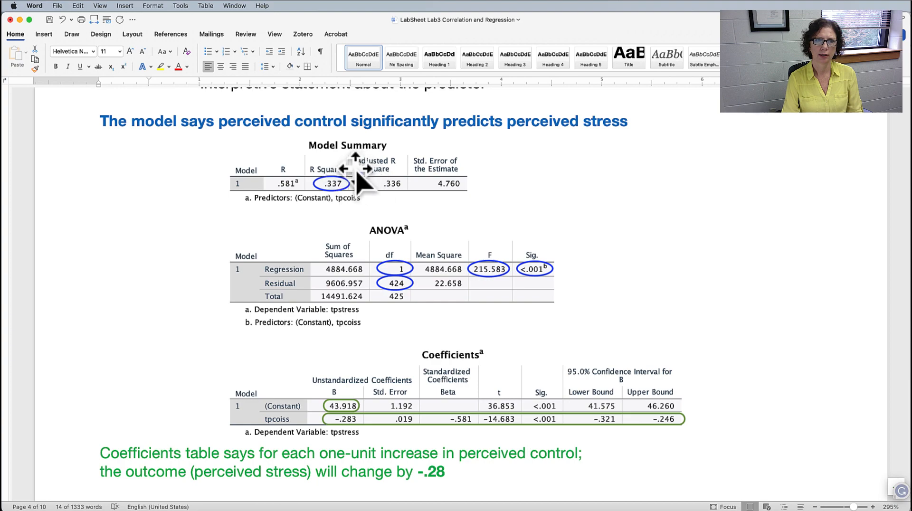
scroll(576, 240, down, 15)
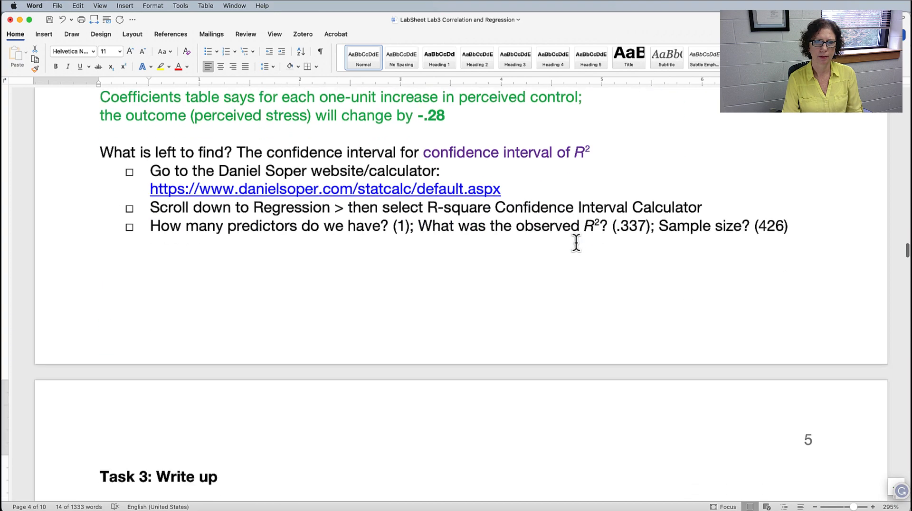
scroll(576, 240, down, 10)
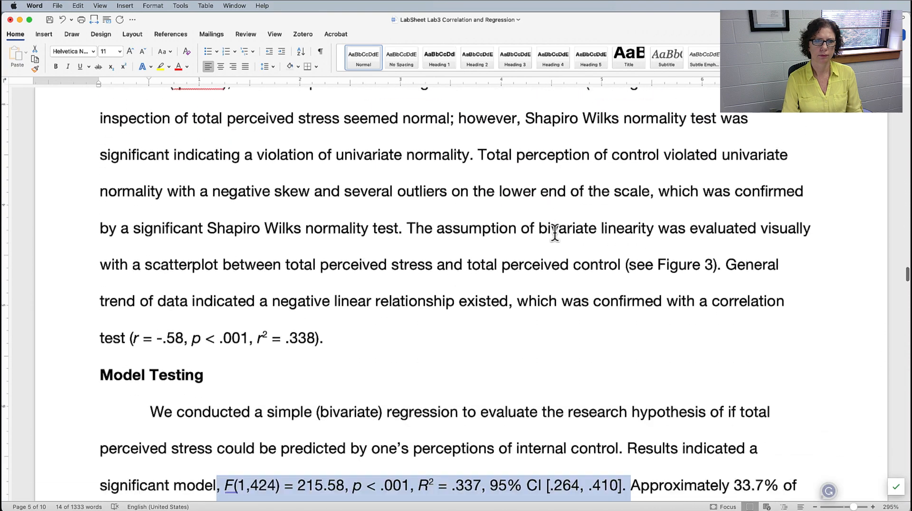
scroll(557, 236, up, 1)
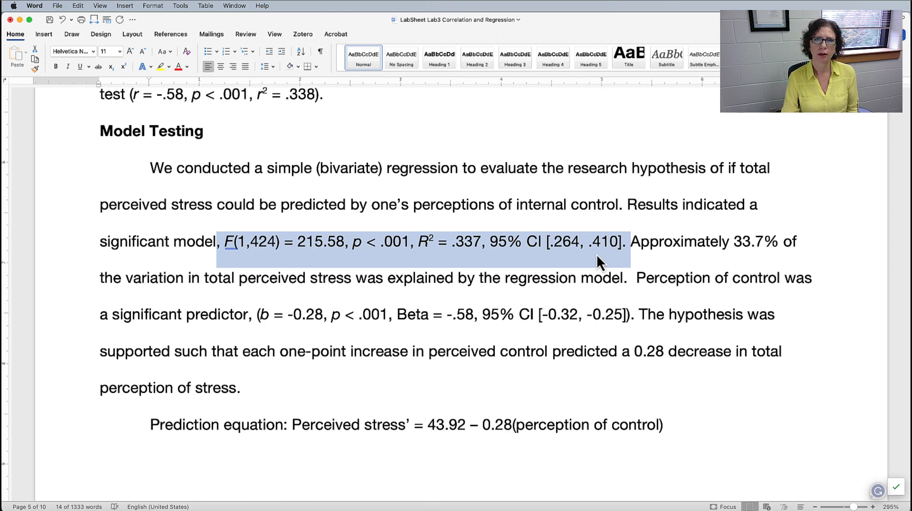
Highlight, phrase by phrase, the write-up's statement on the 33.7% of variation explained and the predictor name "Perception of control"
click(659, 244)
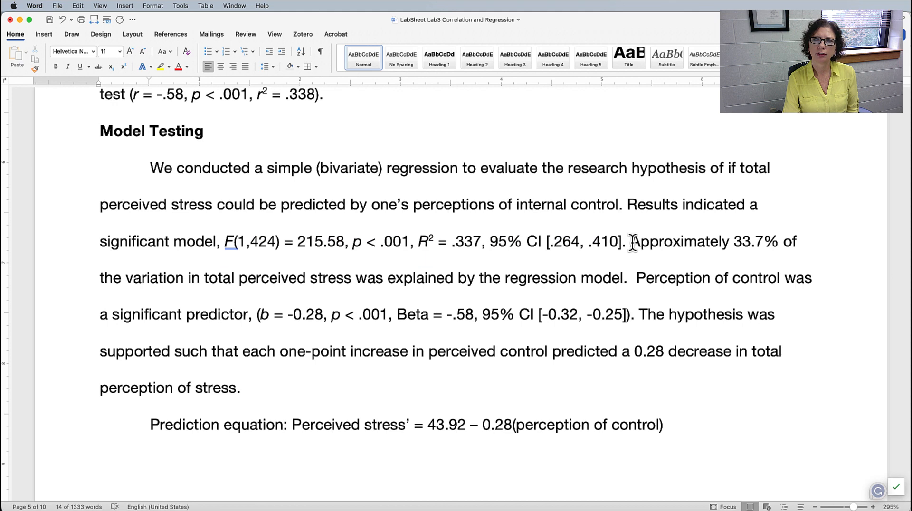
drag(632, 244, 789, 243)
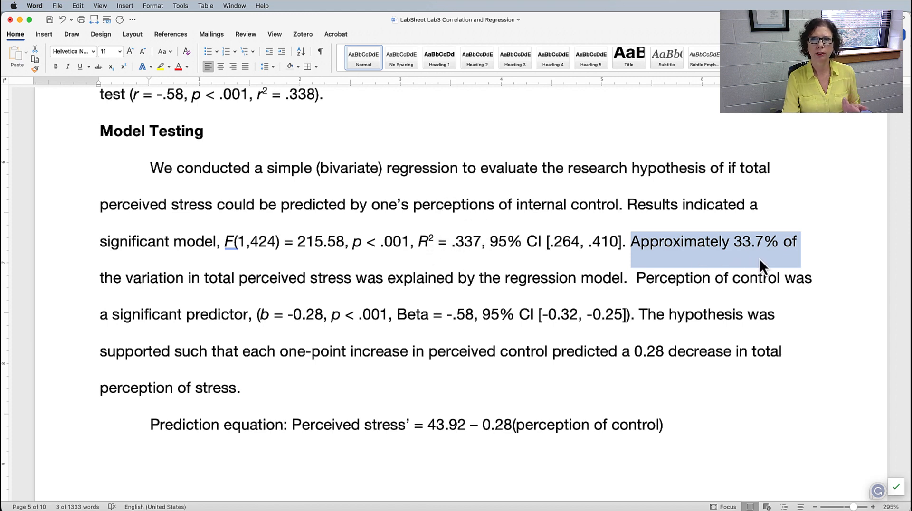
drag(125, 277, 331, 271)
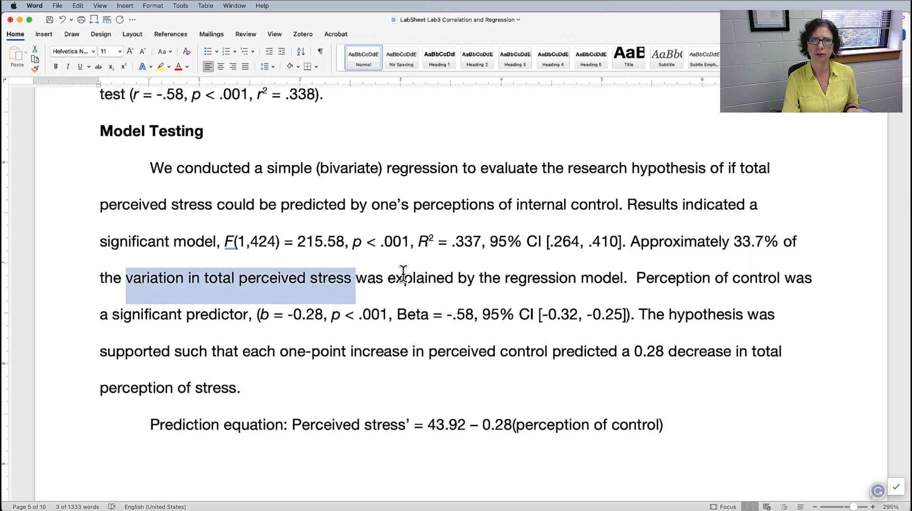
drag(388, 275, 600, 269)
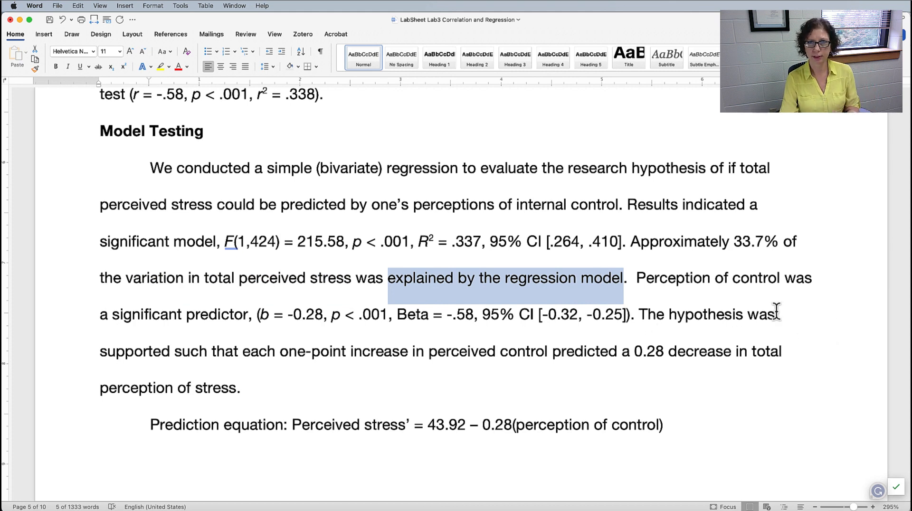
drag(653, 279, 774, 278)
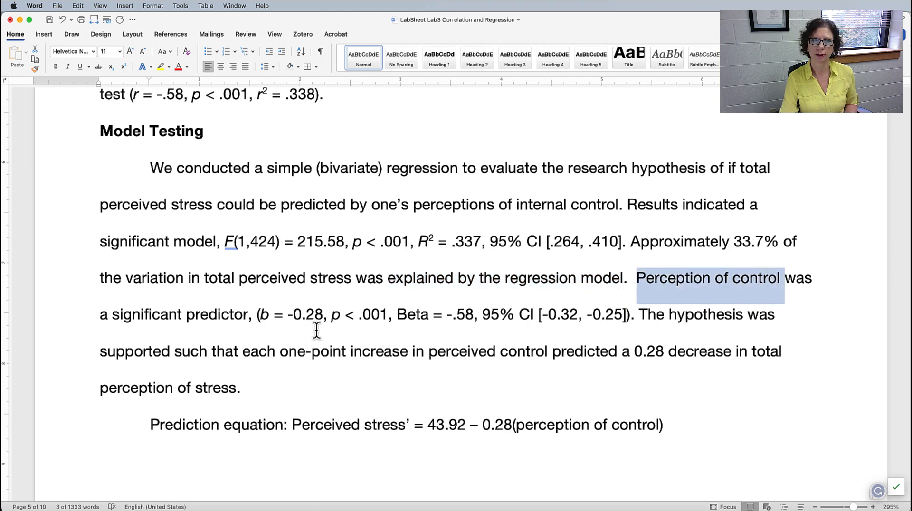
Highlight the predictor statistics in the write-up: the whole parenthesis, then p, Beta, b and the 95% CI individually
drag(257, 315, 627, 315)
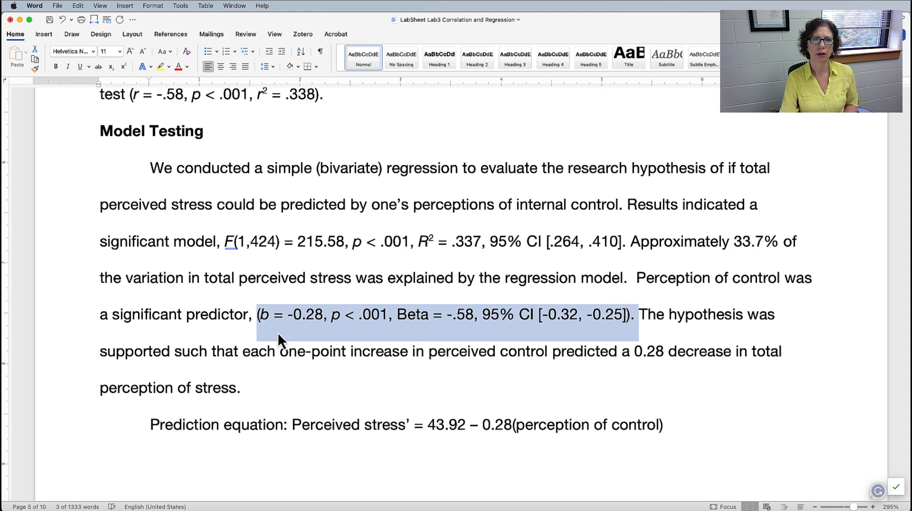
click(266, 324)
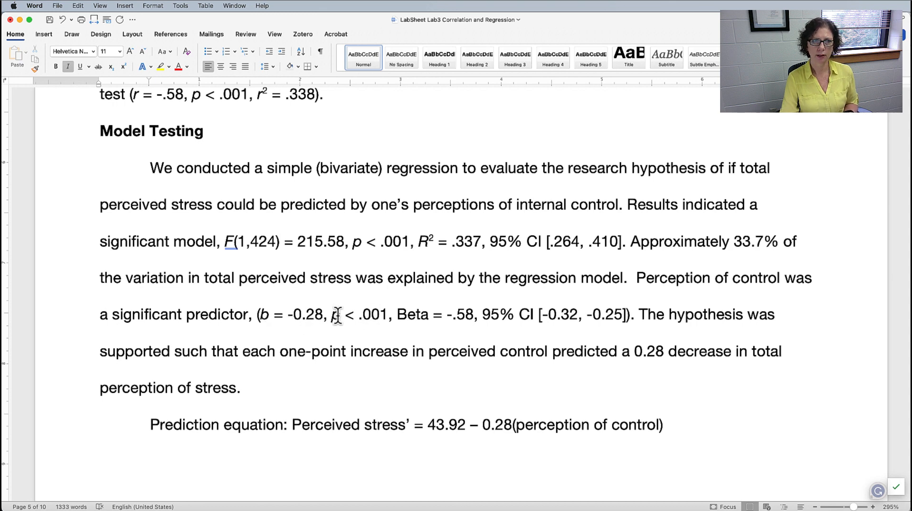
drag(332, 315, 383, 315)
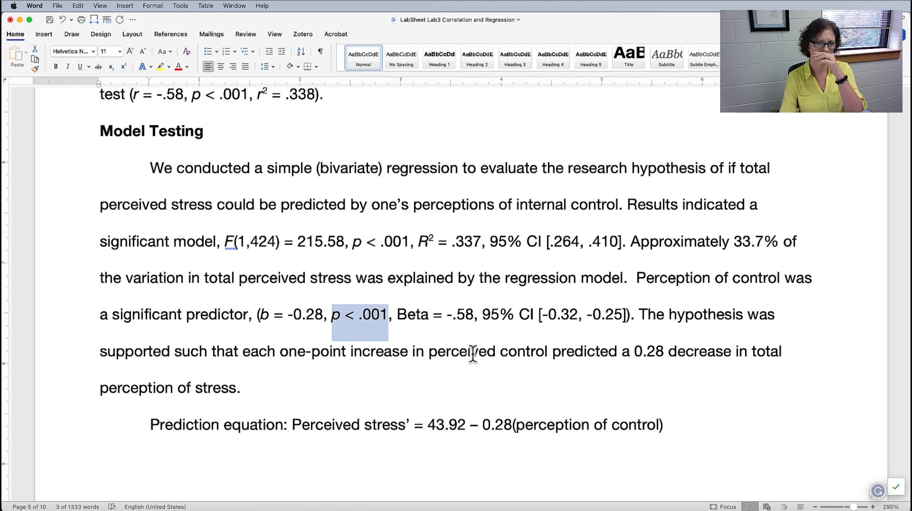
click(398, 315)
shift+click(474, 315)
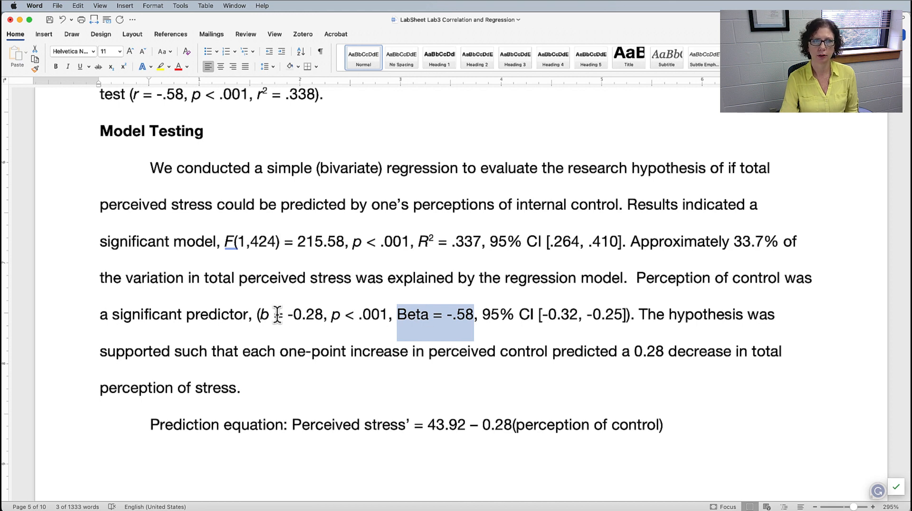
drag(260, 314, 323, 315)
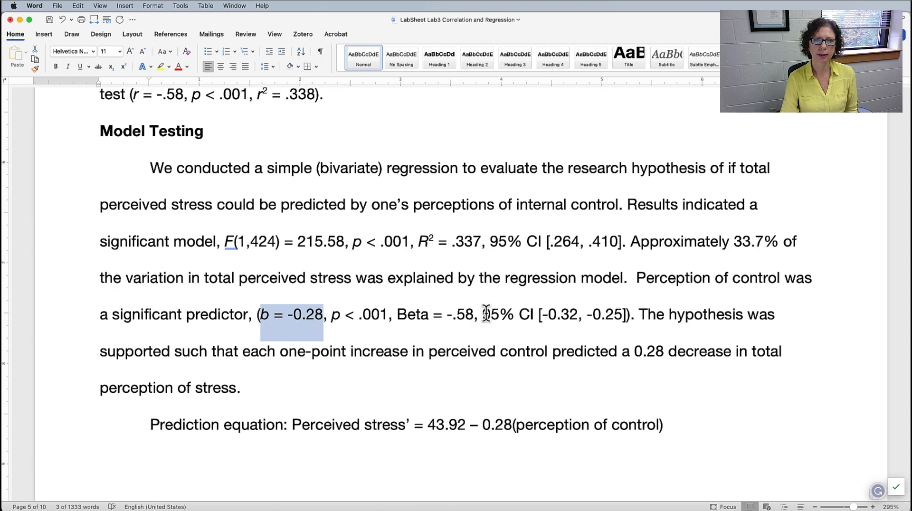
drag(483, 314, 636, 315)
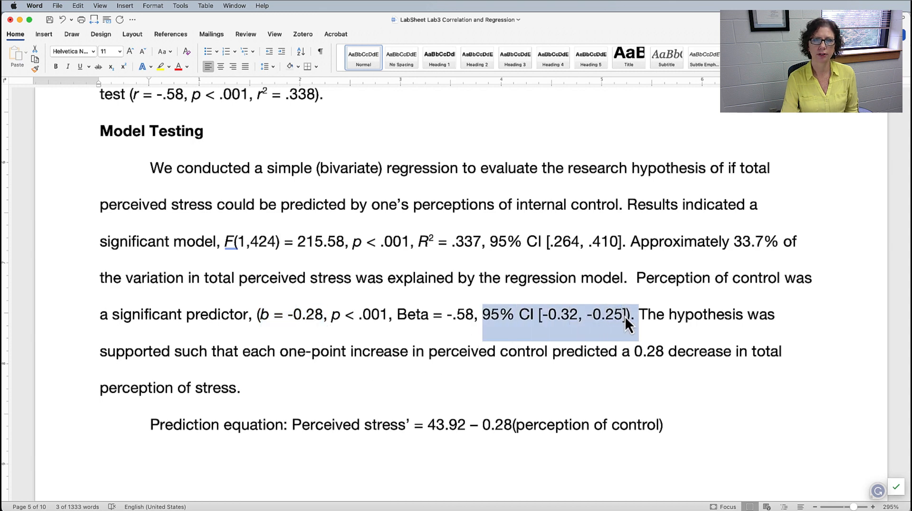
drag(262, 315, 323, 315)
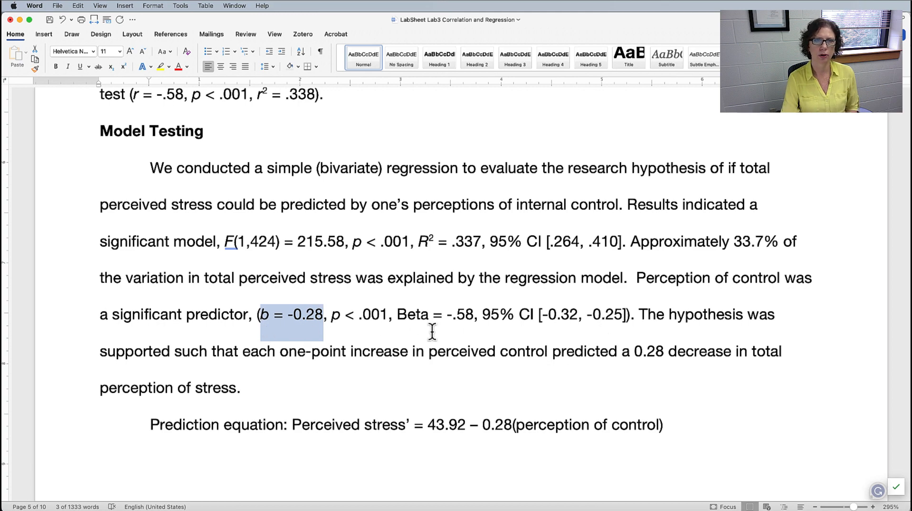
Check the Coefficients table, and highlight "each one-point increase in perceived control predicted" in the write-up
scroll(432, 330, up, 10)
scroll(432, 330, up, 15)
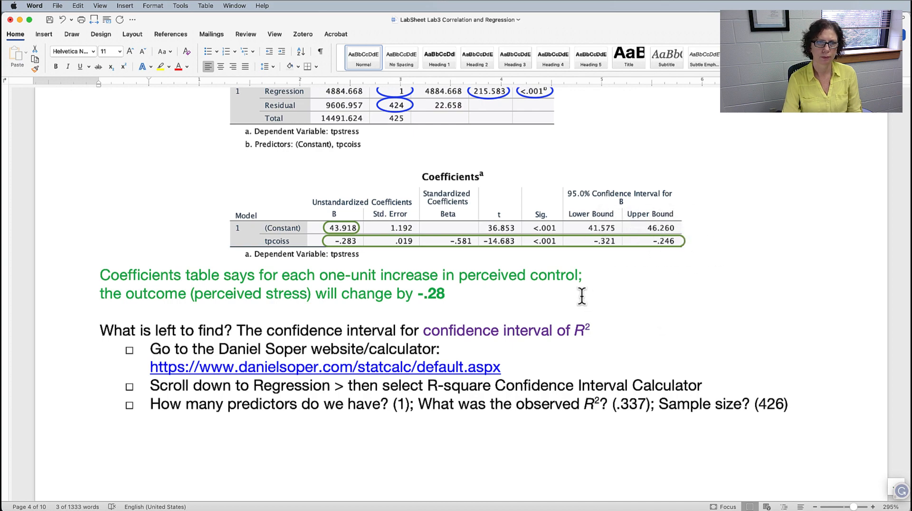
scroll(581, 295, down, 20)
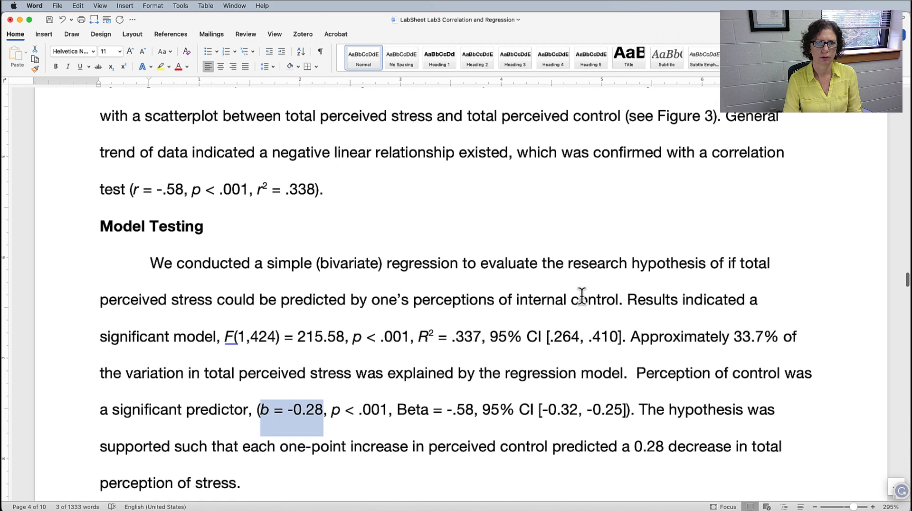
scroll(582, 296, down, 5)
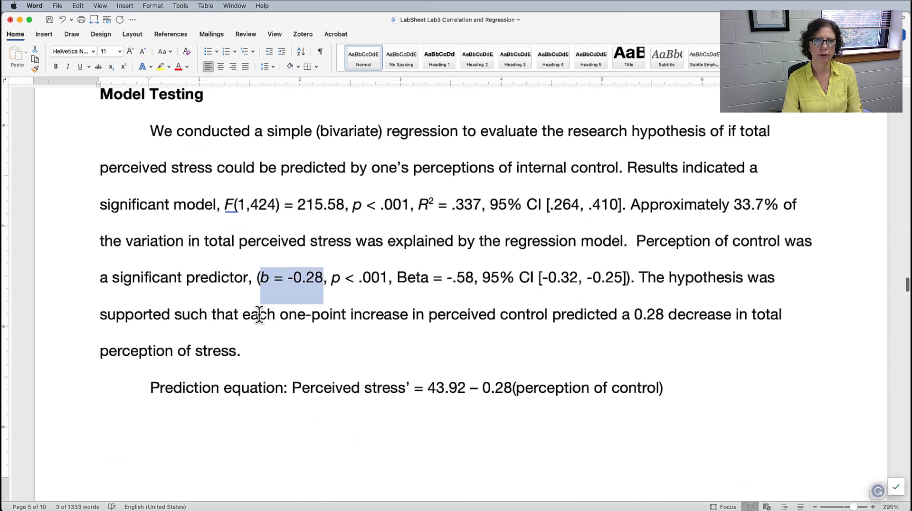
drag(243, 315, 588, 315)
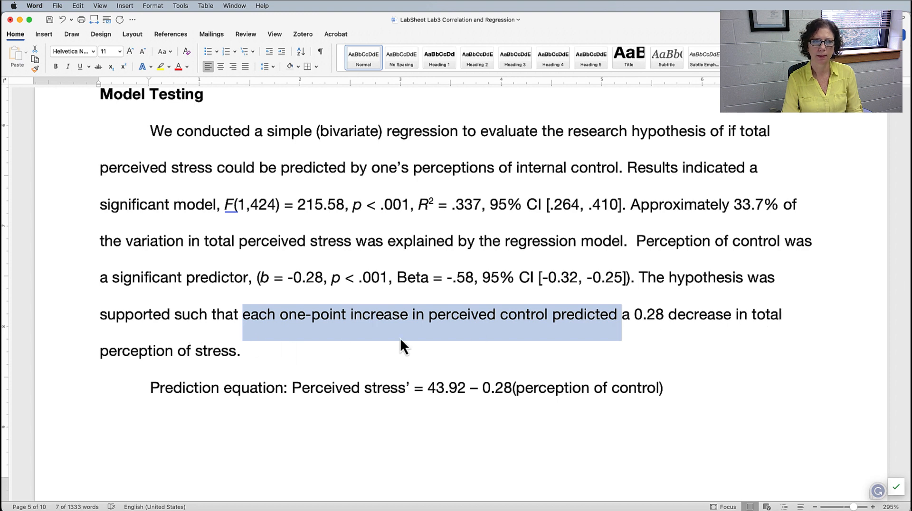
Highlight the prediction equation, then its constant 43.92 and its term "– 0.28(perception of control)" separately
scroll(332, 342, down, 2)
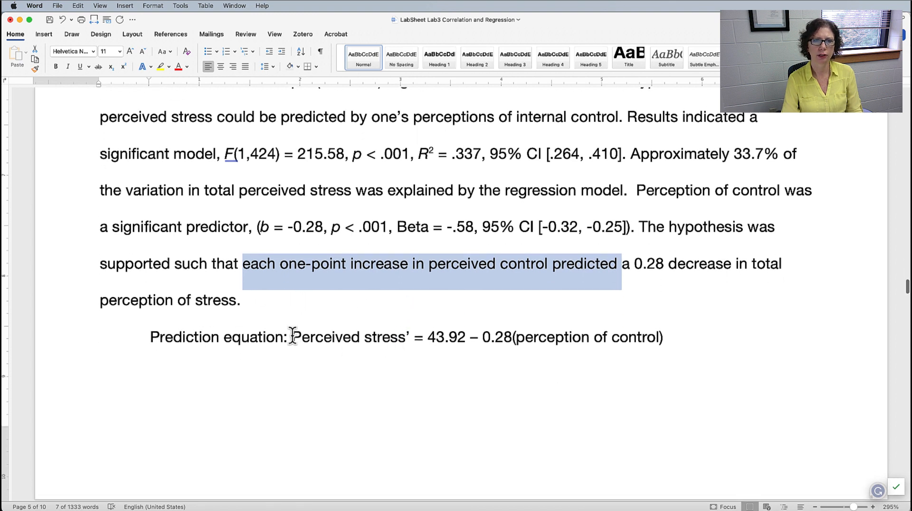
drag(292, 332, 667, 334)
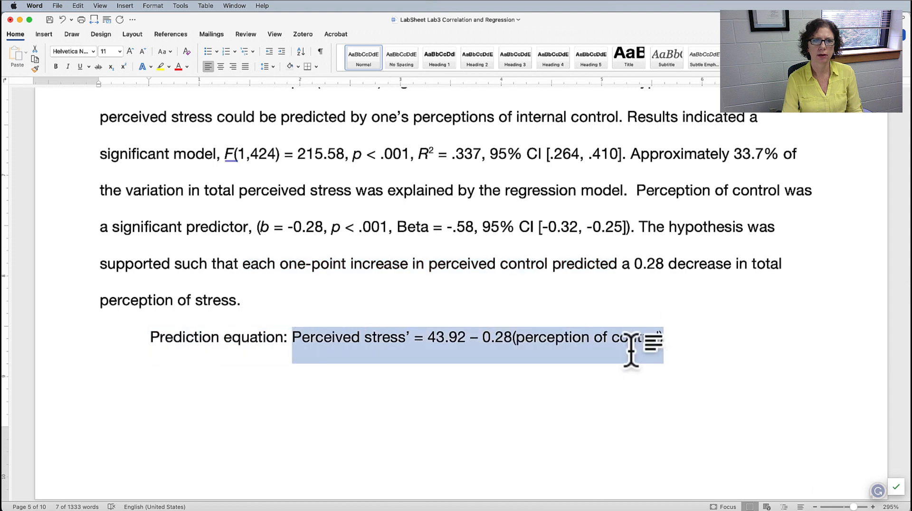
drag(468, 339, 429, 338)
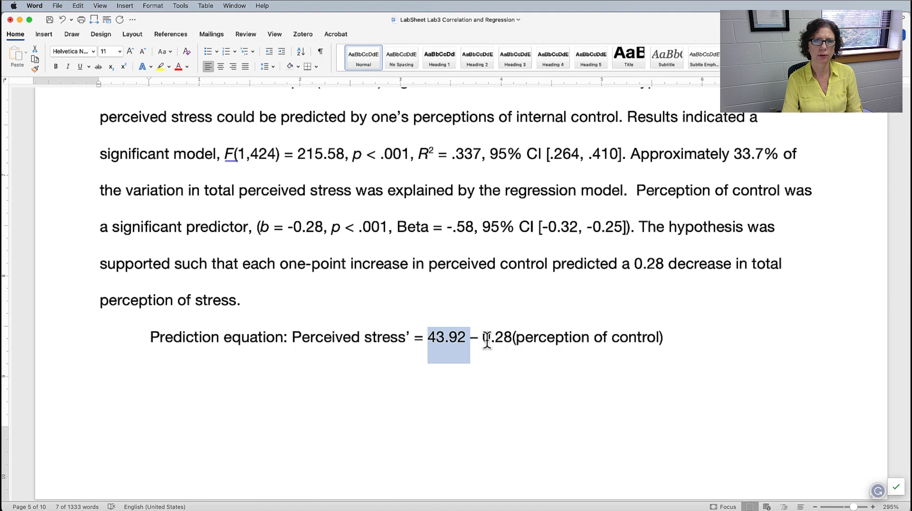
drag(470, 339, 664, 338)
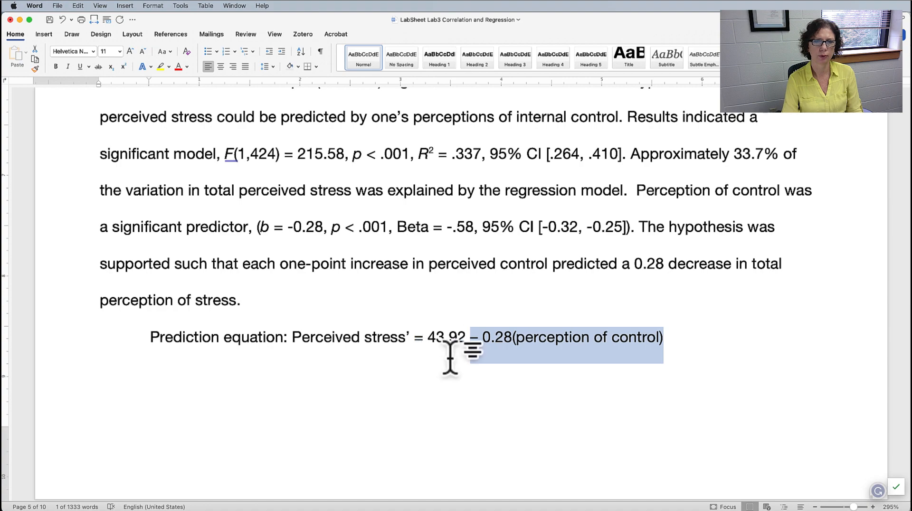
Compare the unstandardized B values in the Coefficients table with the constant and slope in the prediction equation
scroll(436, 355, up, 3)
scroll(436, 355, up, 20)
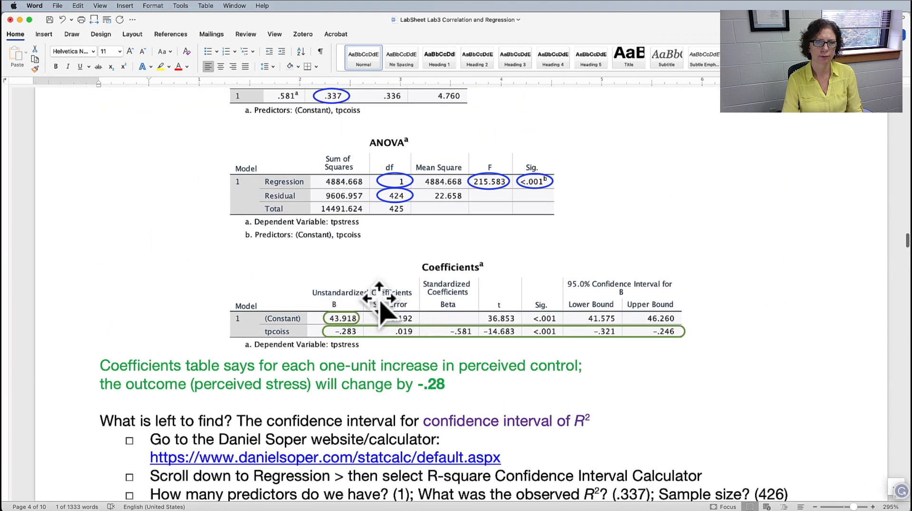
scroll(377, 300, up, 1)
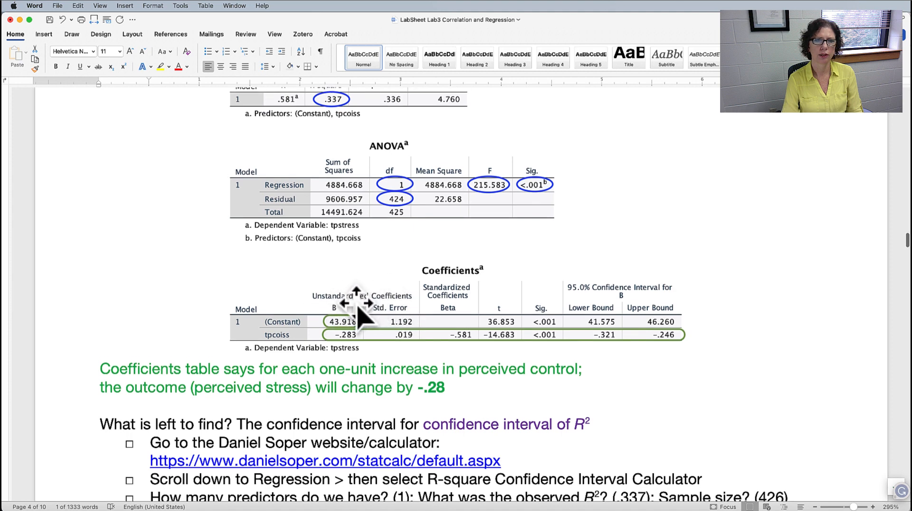
click(712, 363)
scroll(713, 363, down, 15)
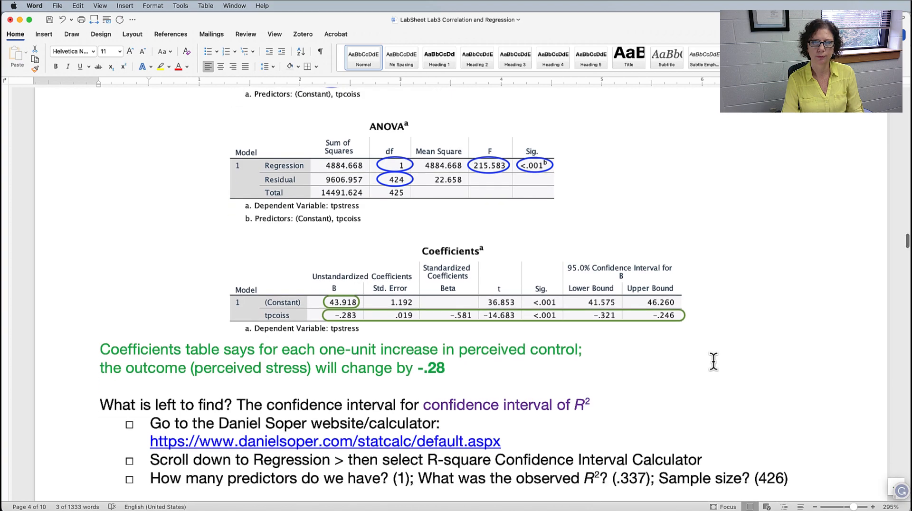
scroll(714, 363, down, 12)
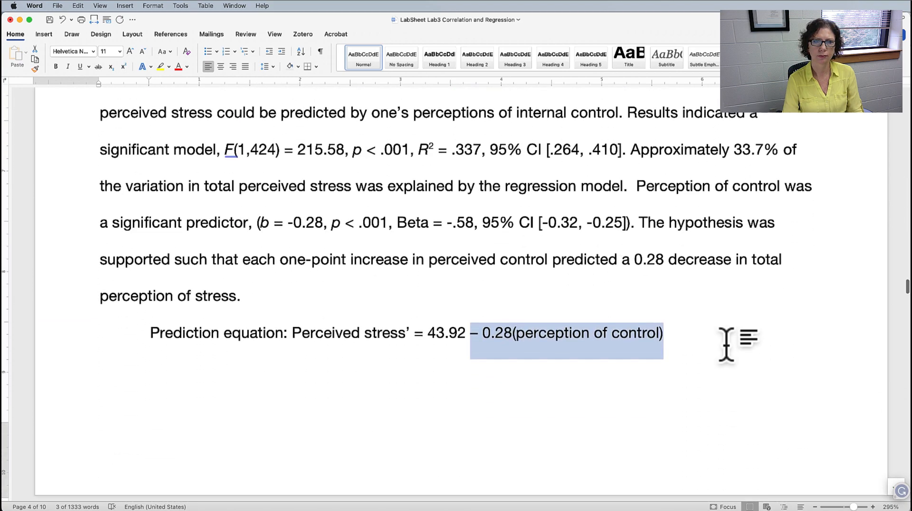
scroll(385, 308, down, 1)
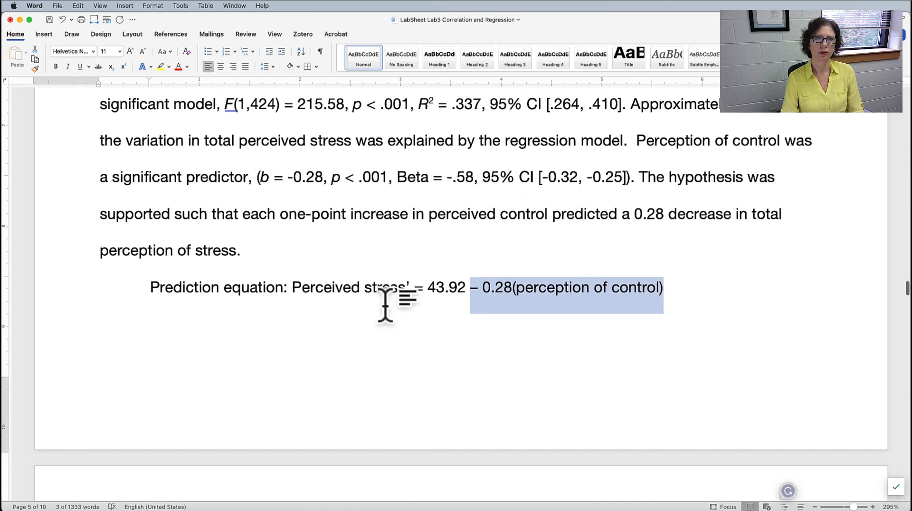
scroll(385, 308, up, 2)
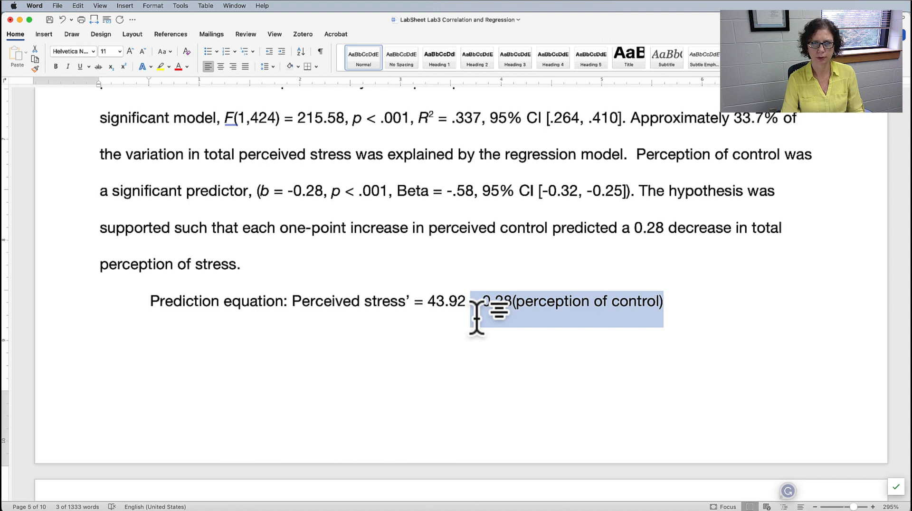
Find the Task 4 instructions in the lab sheet, and open the Bivariate Correlations dialog in SPSS
scroll(465, 335, down, 10)
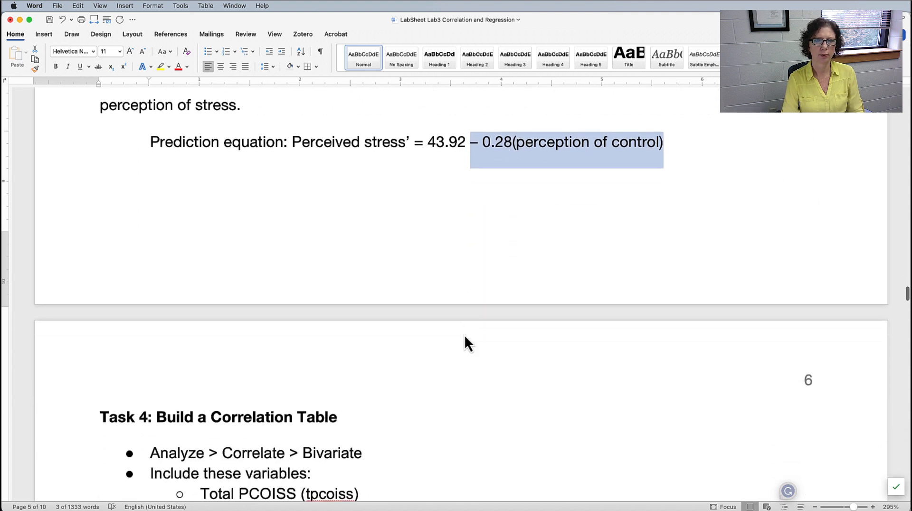
scroll(465, 335, down, 3)
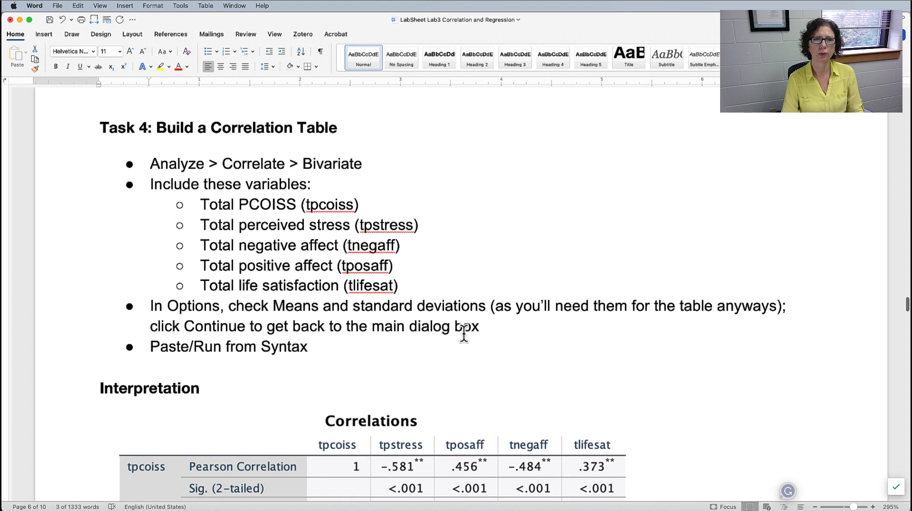
key(super+Tab)
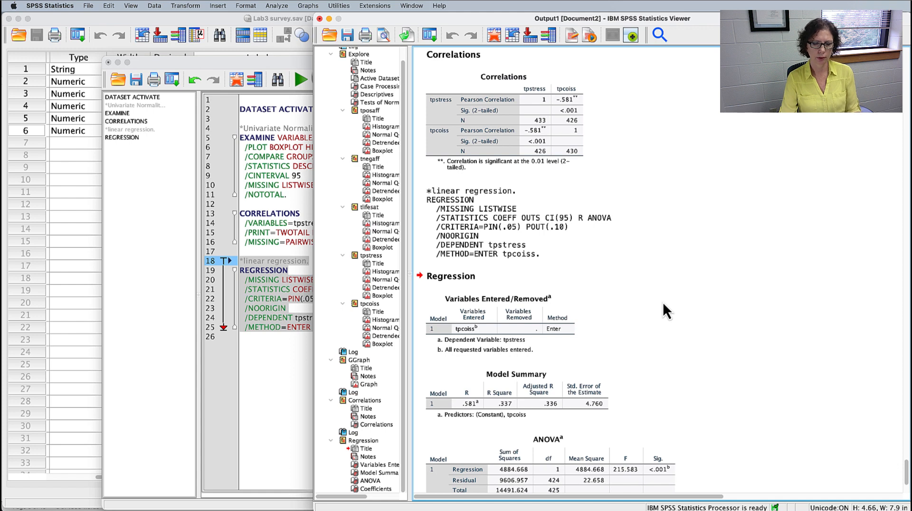
click(573, 211)
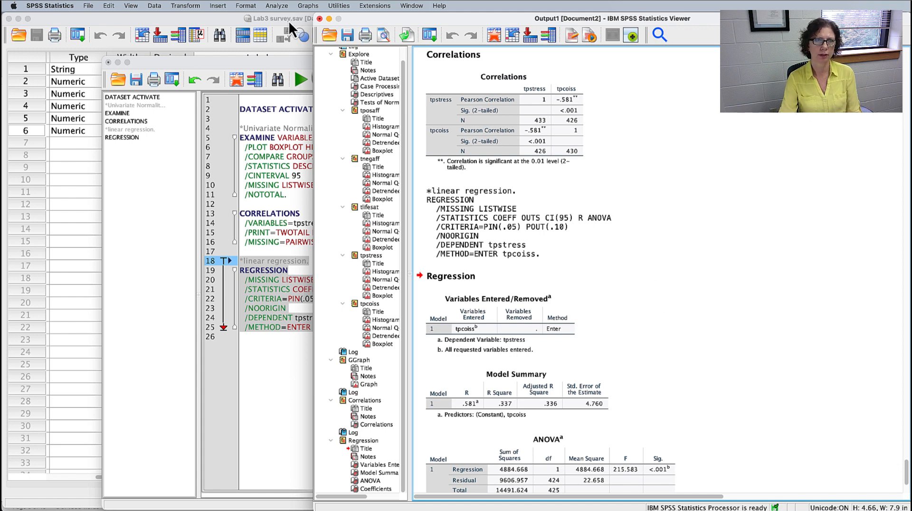
click(277, 6)
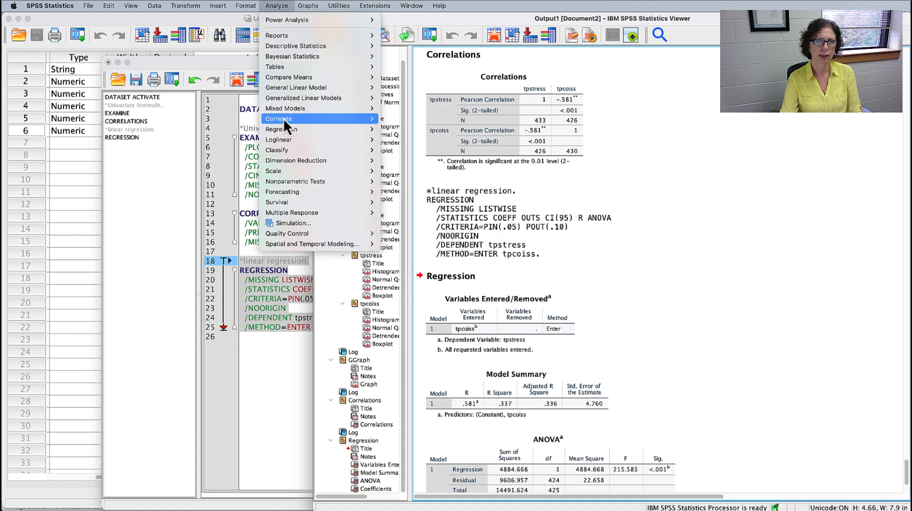
mouse_move(284, 119)
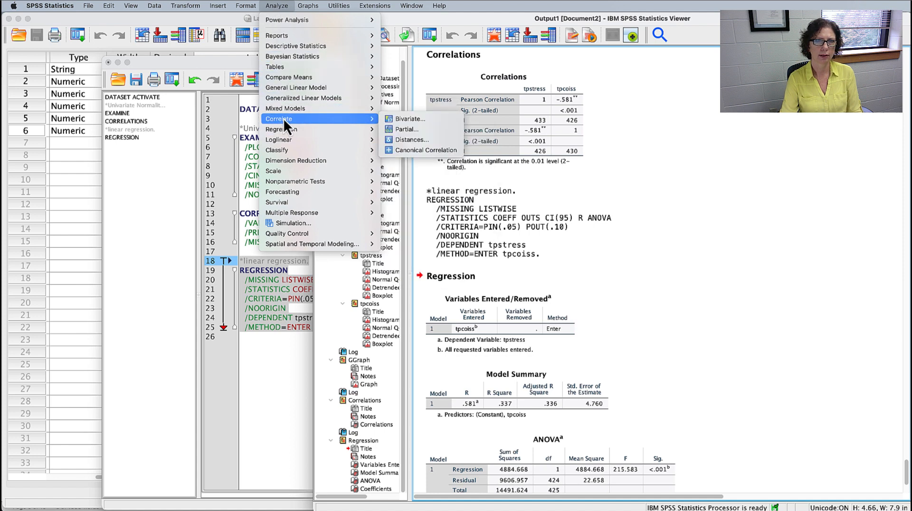
click(415, 119)
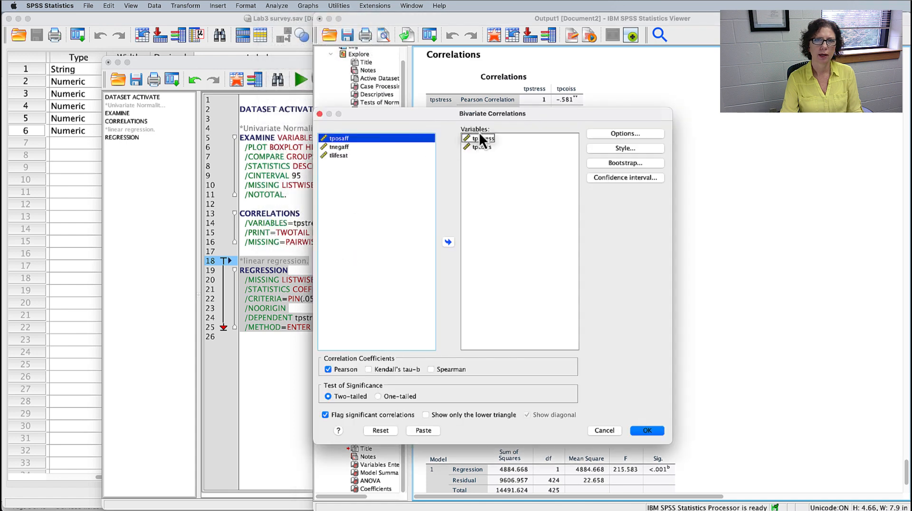
Add tposaff, tnegaff and tlifesat to the correlation variables, and move tpcoiss above tpstress
shift+click(341, 155)
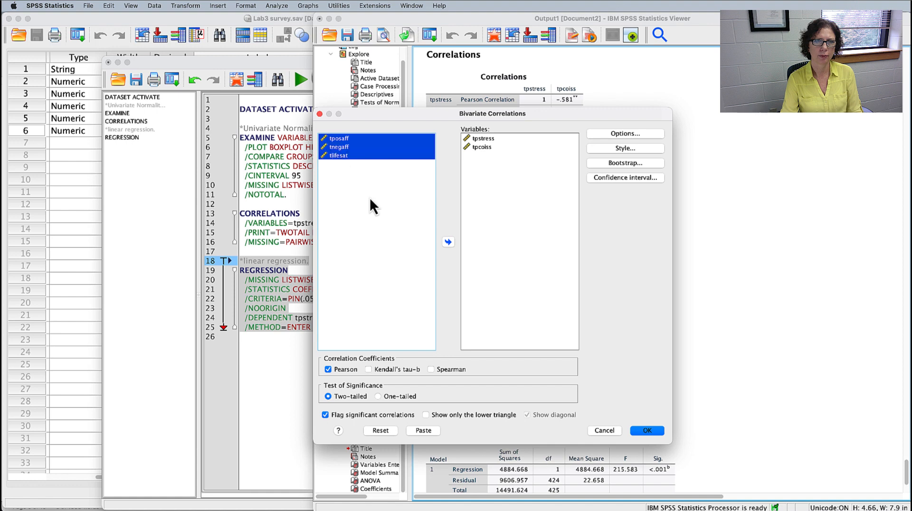
click(448, 243)
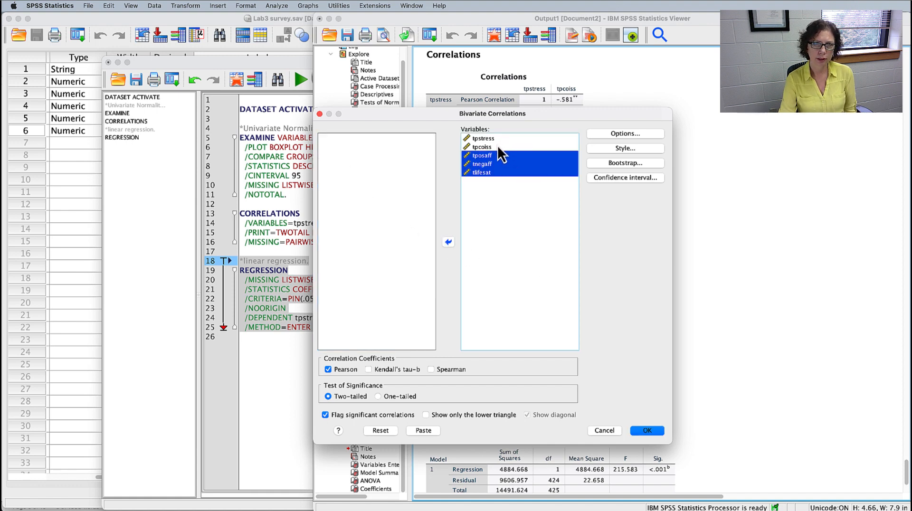
click(491, 148)
drag(484, 149, 489, 140)
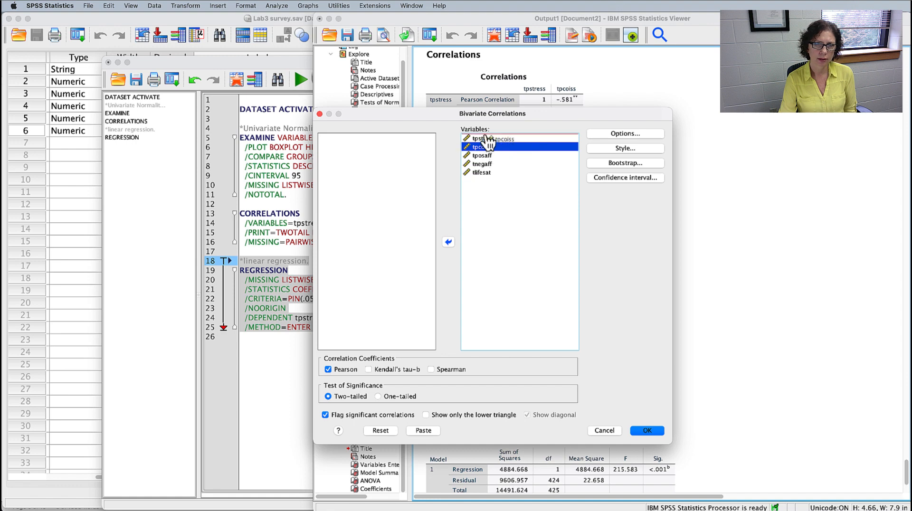
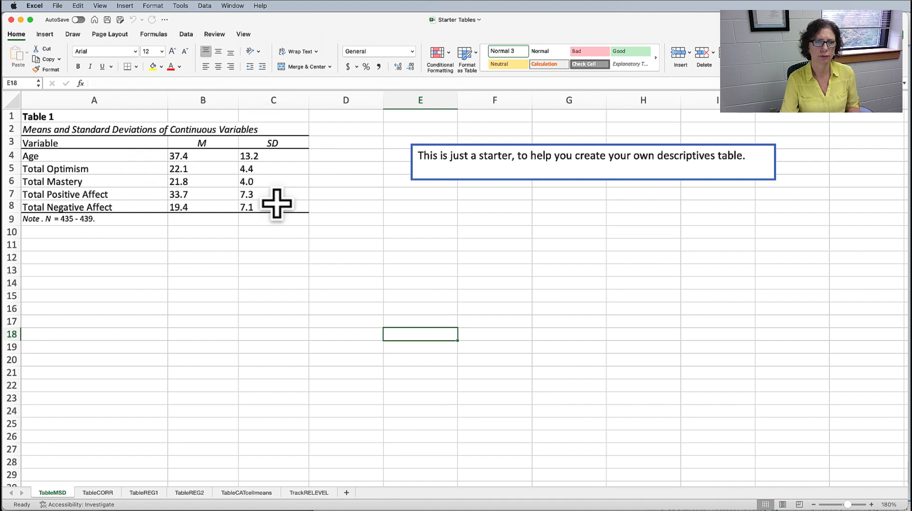
In Excel's Starter Tables workbook, clear the sample variable names and statistics in B4:H8 of the TableCORR sheet
click(98, 494)
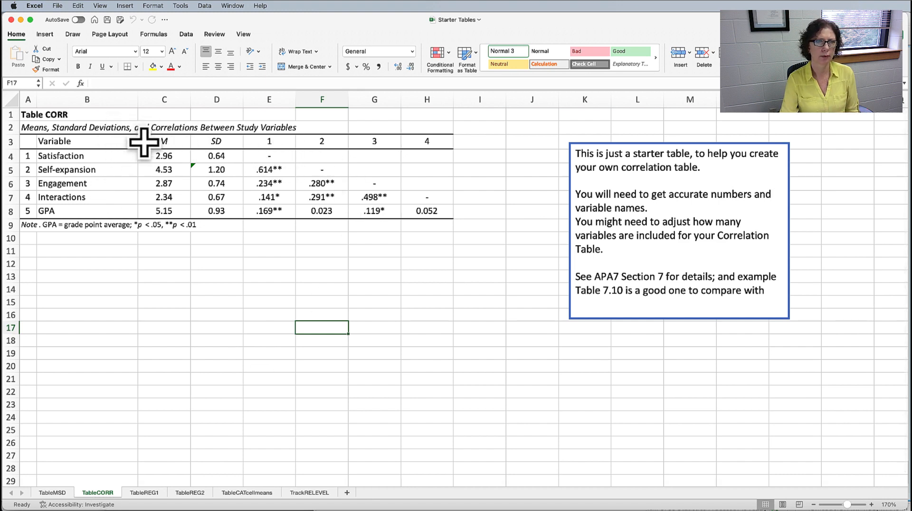
drag(134, 156, 463, 192)
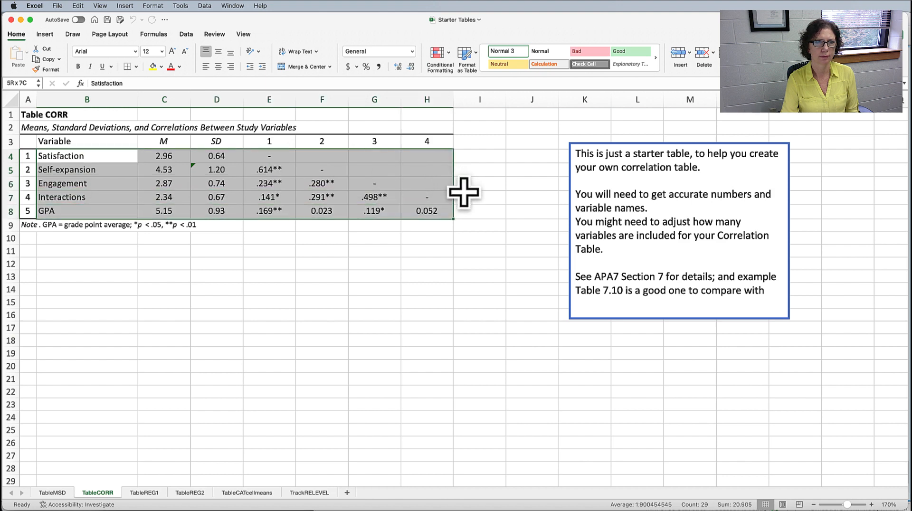
key(Delete)
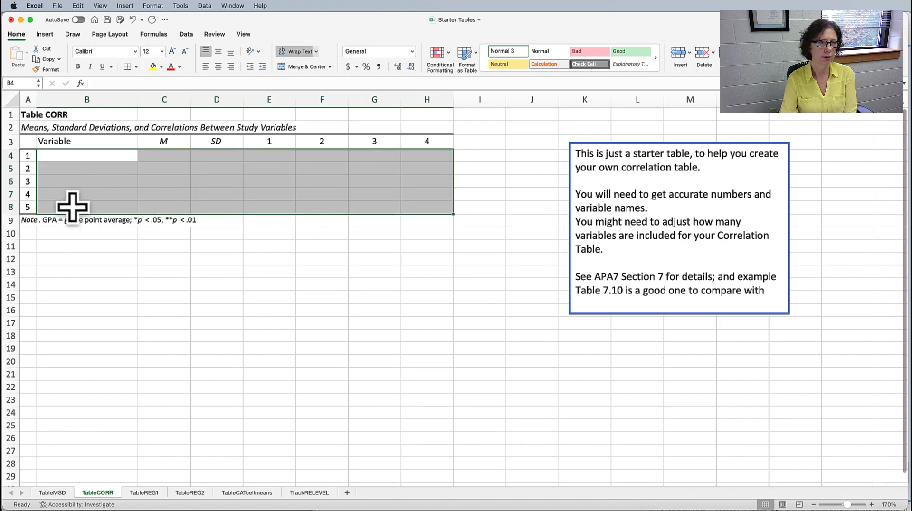
Remove "GPA = grade point average;" from the table note in cell A9, keeping the significance notation
click(29, 220)
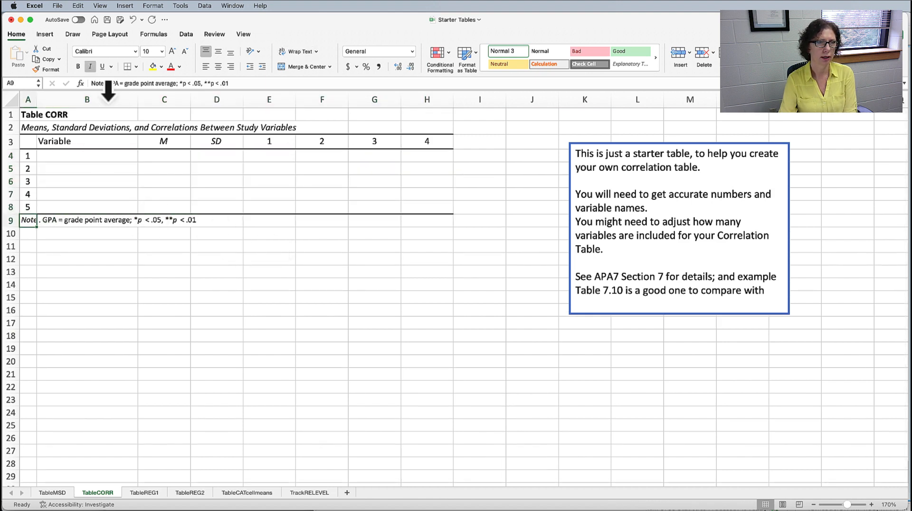
drag(107, 83, 179, 83)
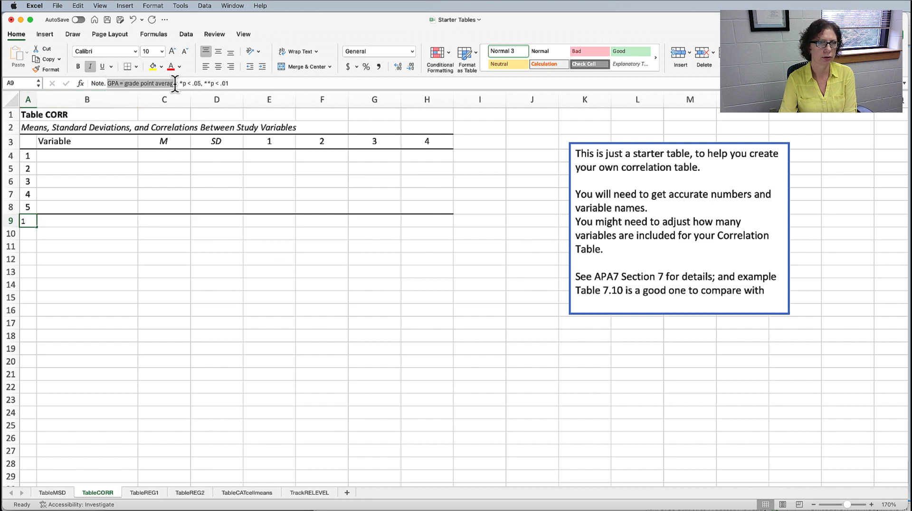
key(BackSpace)
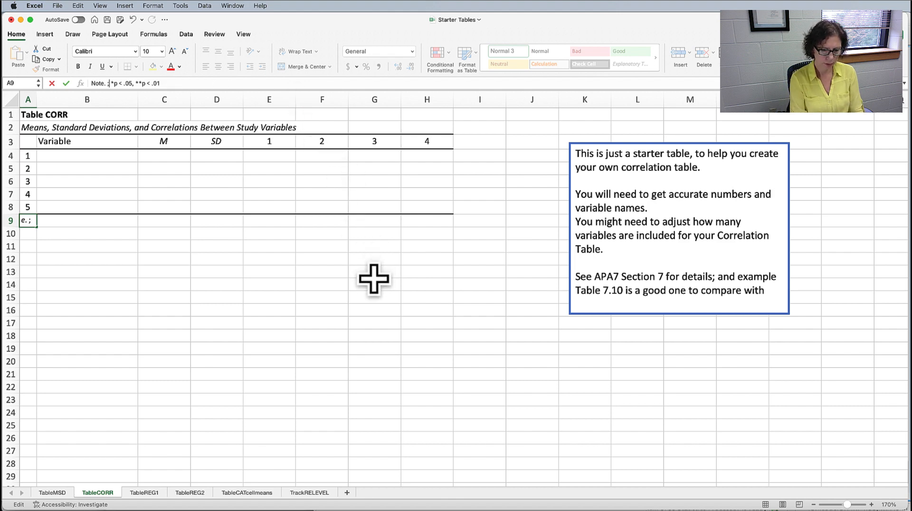
key(BackSpace)
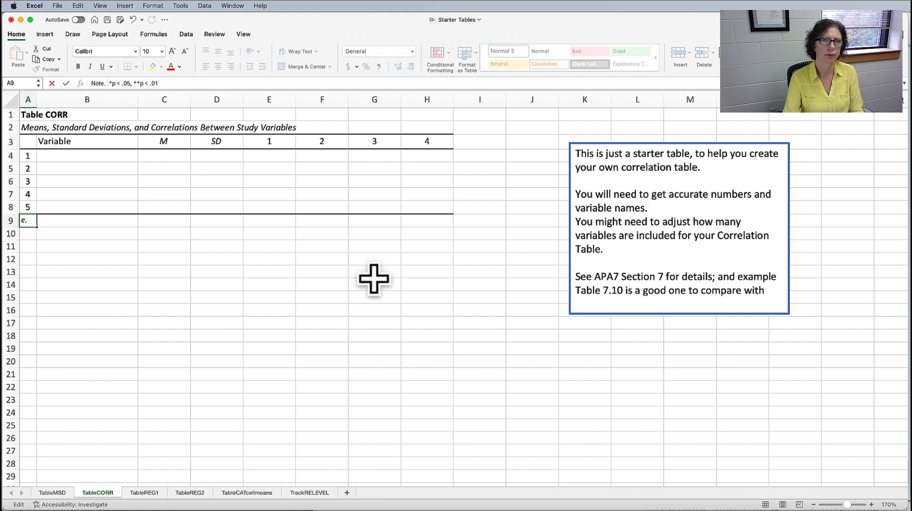
click(374, 287)
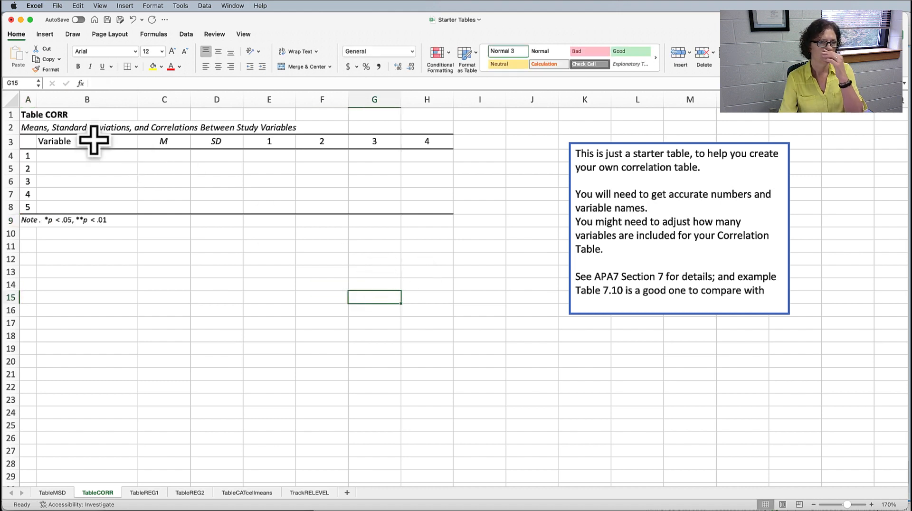
Enter "Perceived Control" and "Perceived Stress" as the names of variables 1 and 2 in the correlation table
click(92, 156)
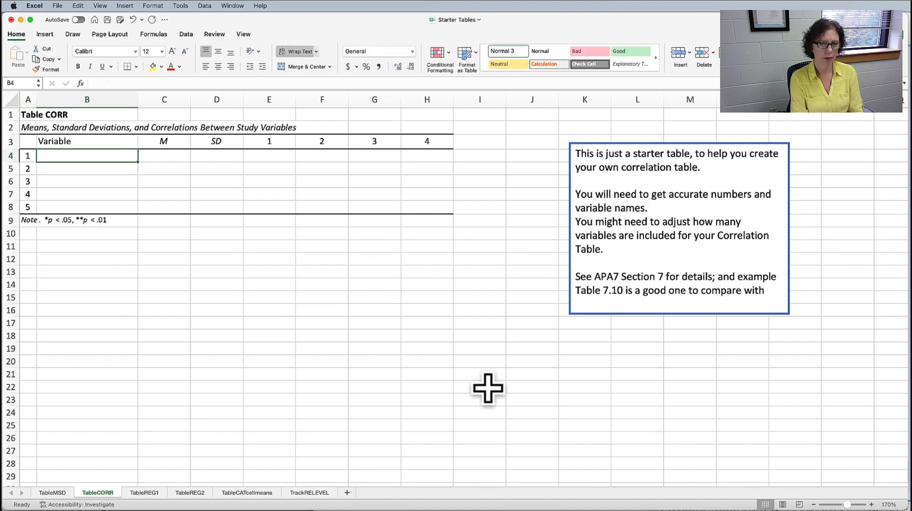
text(Perce)
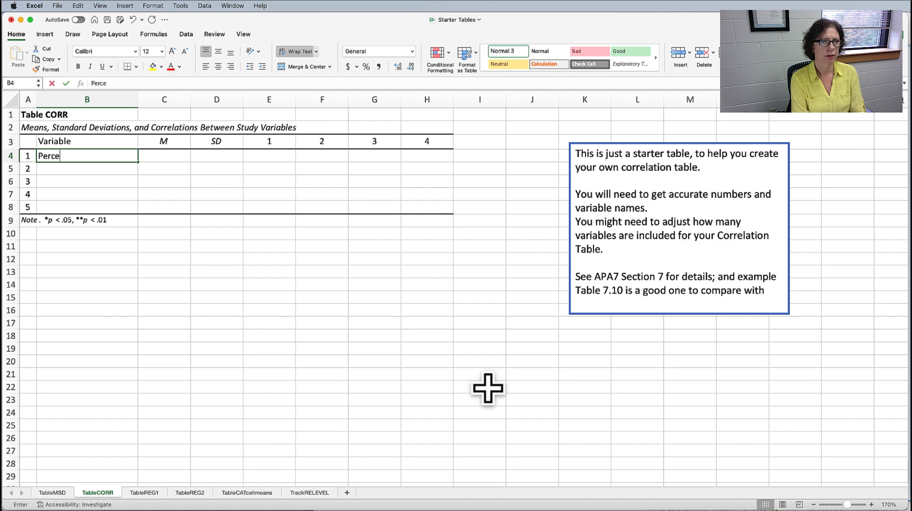
text(ived Control)
key(Return)
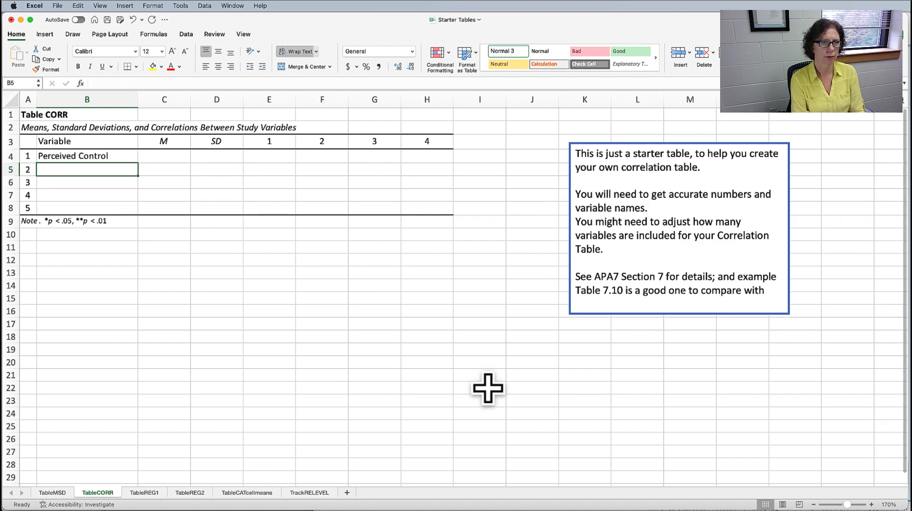
text(Perceived S)
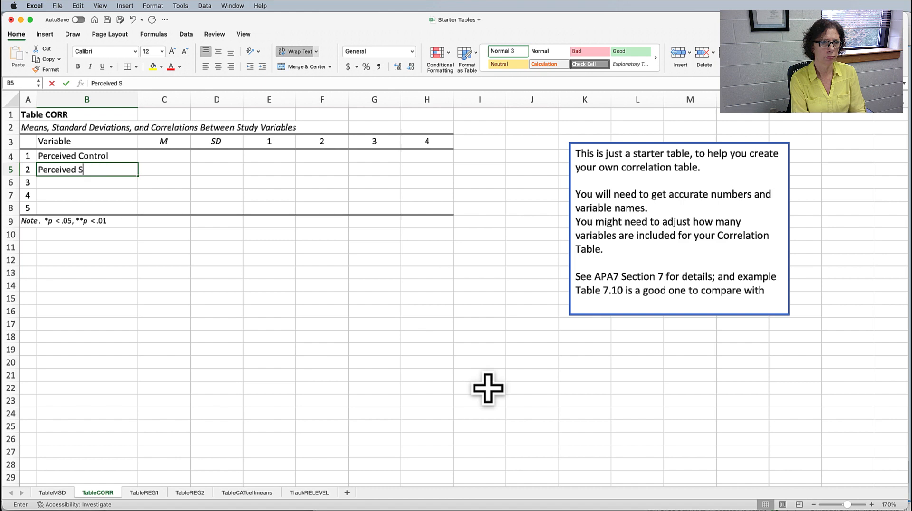
text(tress)
key(Return)
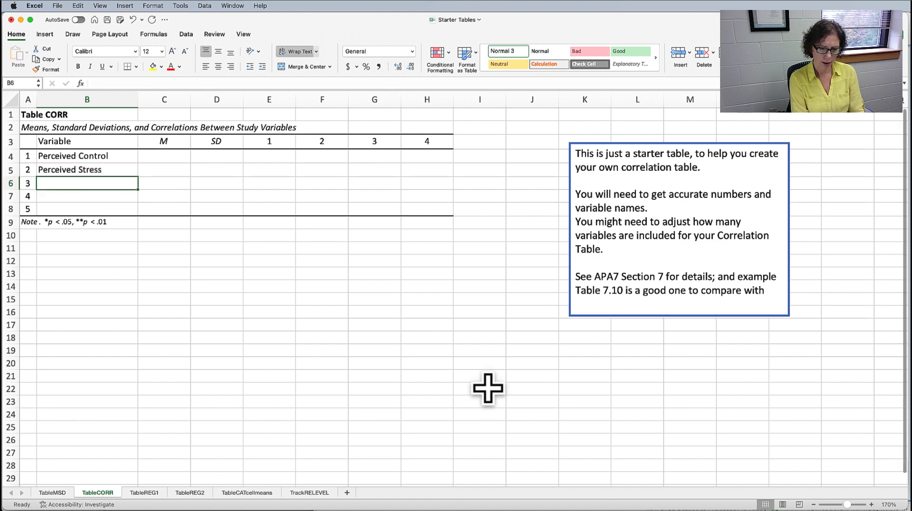
Enter "Positive Affect" and "Negative Affect" as the names of variables 3 and 4
text(Positive Affect)
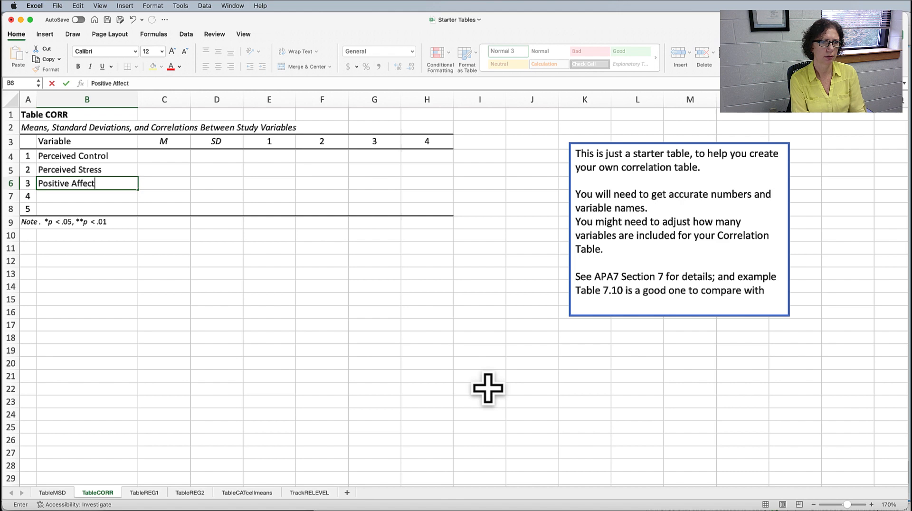
key(Return)
text(Ne)
text(g)
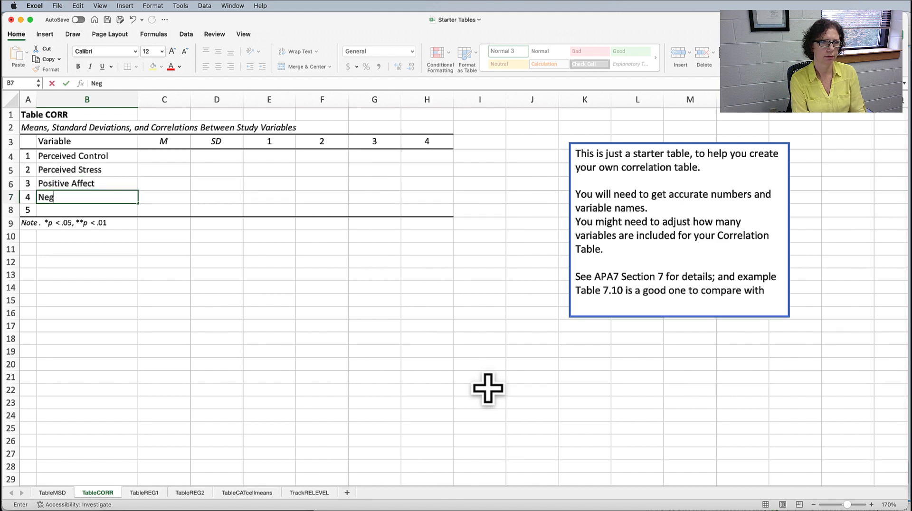
text(ative Affect)
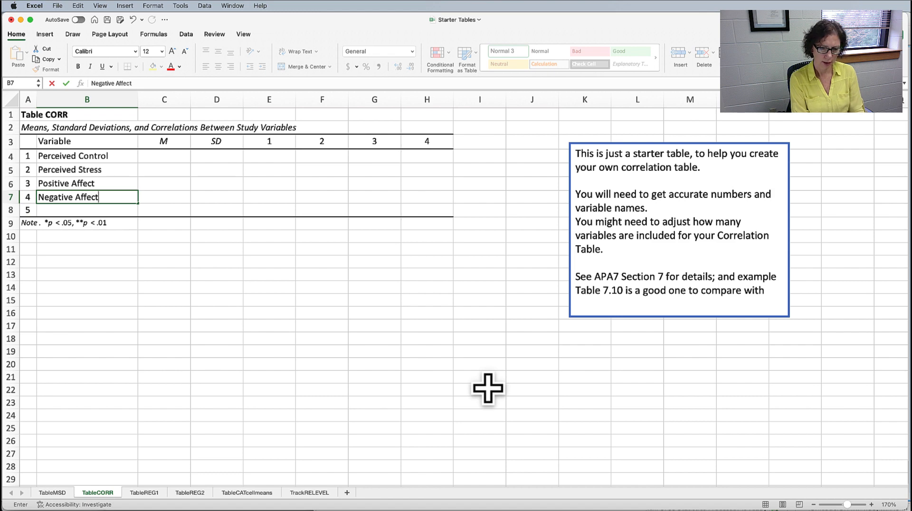
key(Return)
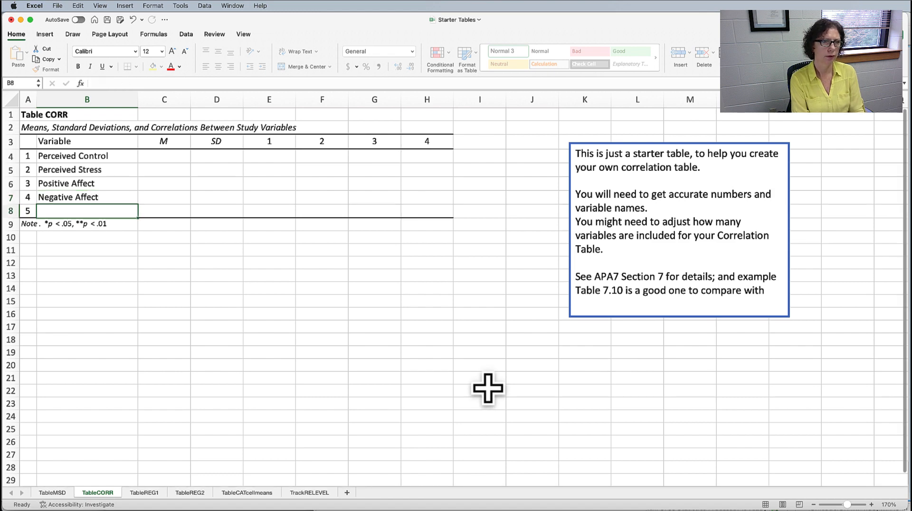
Enter "Life satisfaction" as the name of variable 5 in cell B8
text(Life sa)
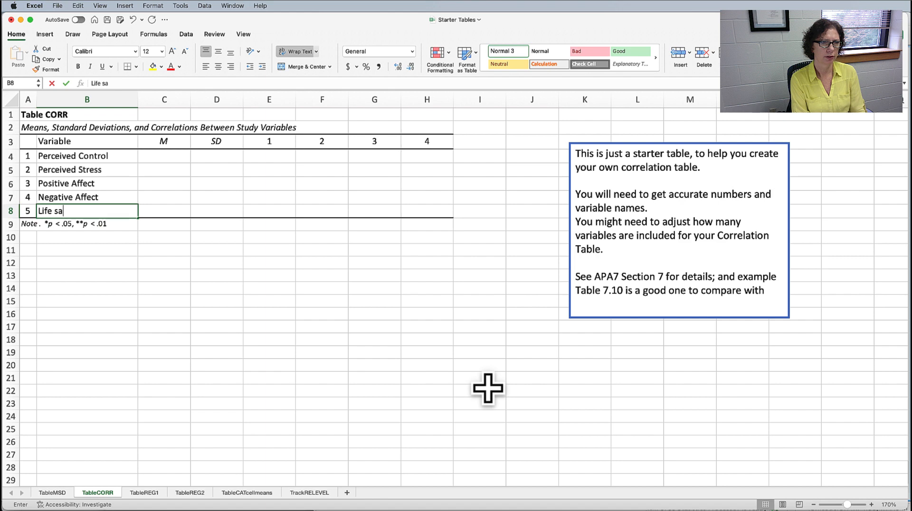
key(BackSpace)
text(S)
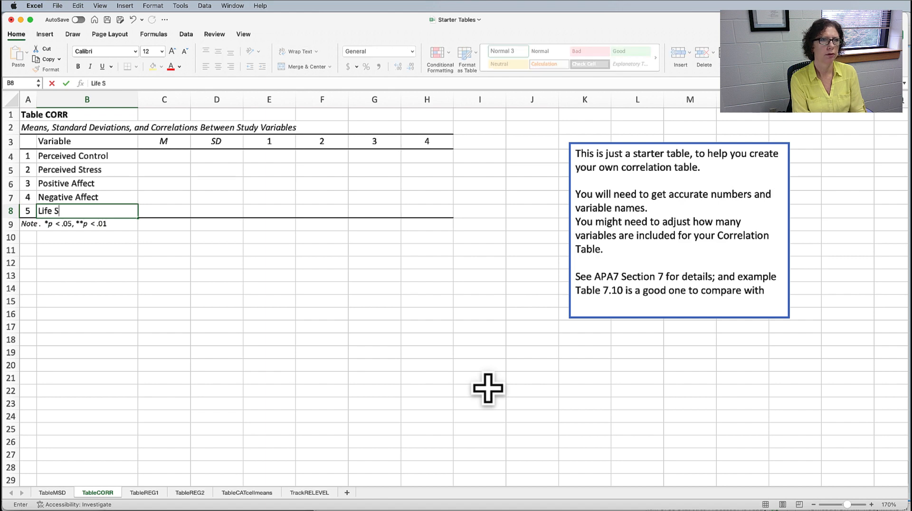
key(BackSpace)
text(satisfaction)
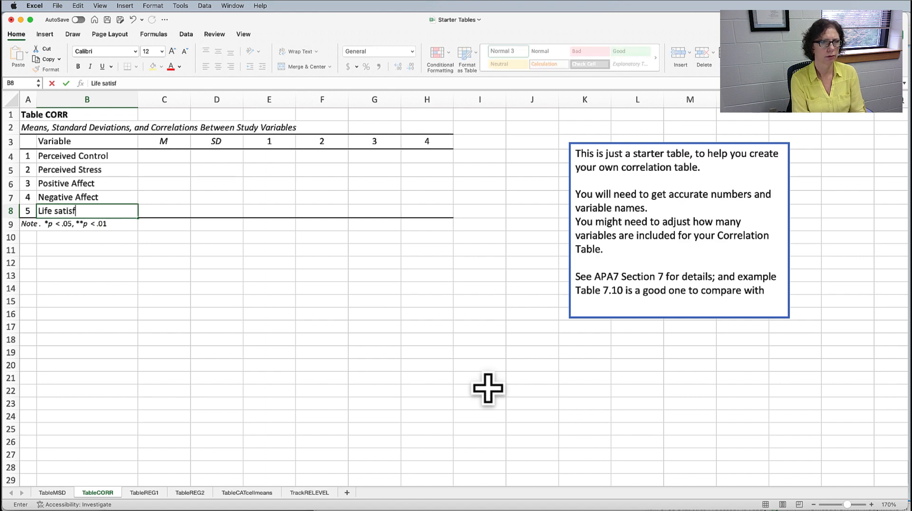
click(321, 315)
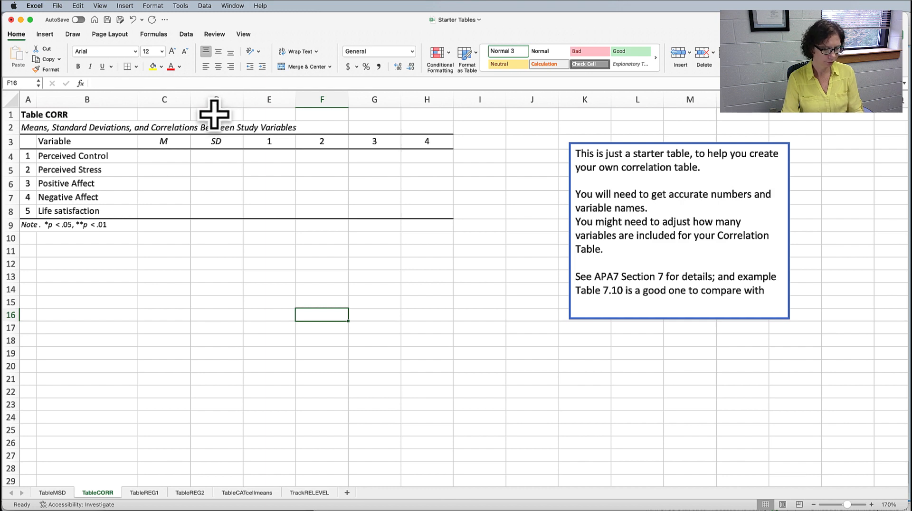
Switch to Chrome and open the RedShelf book shelf in a new tab
key(super+Tab)
key(super+Tab)
key(super+Tab)
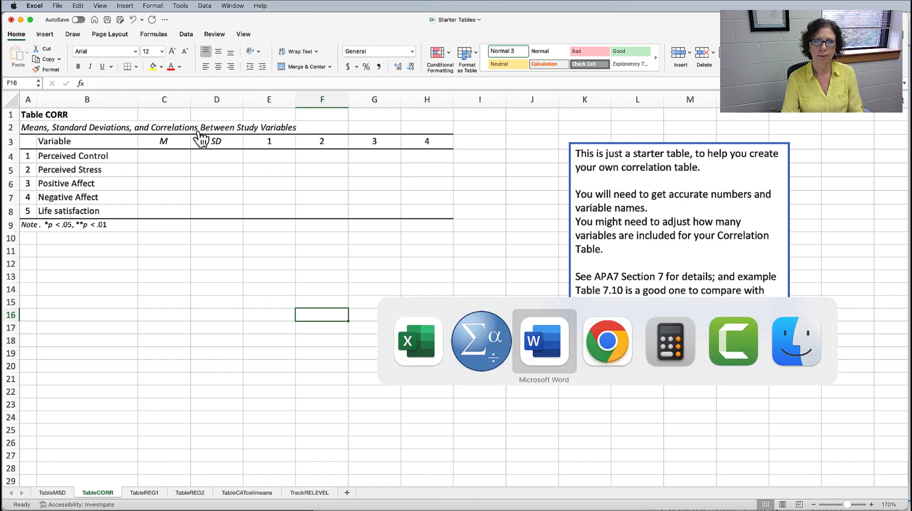
click(502, 22)
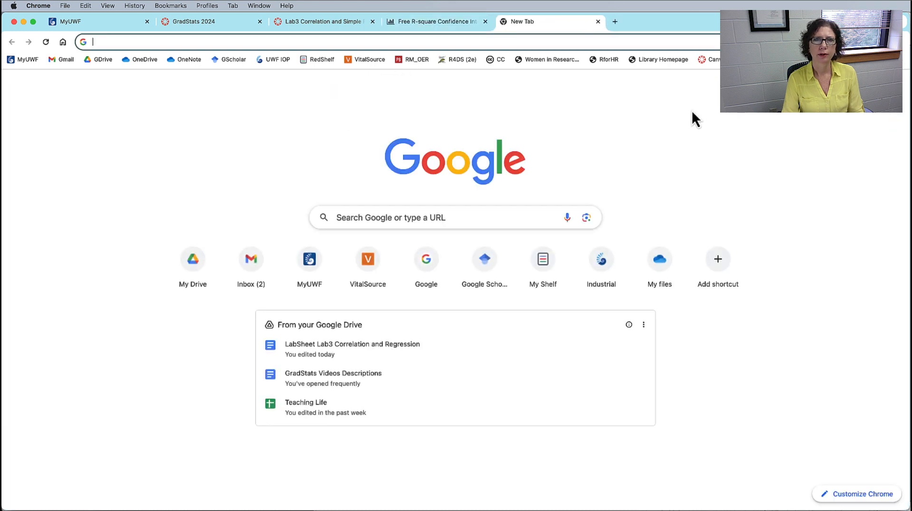
click(321, 59)
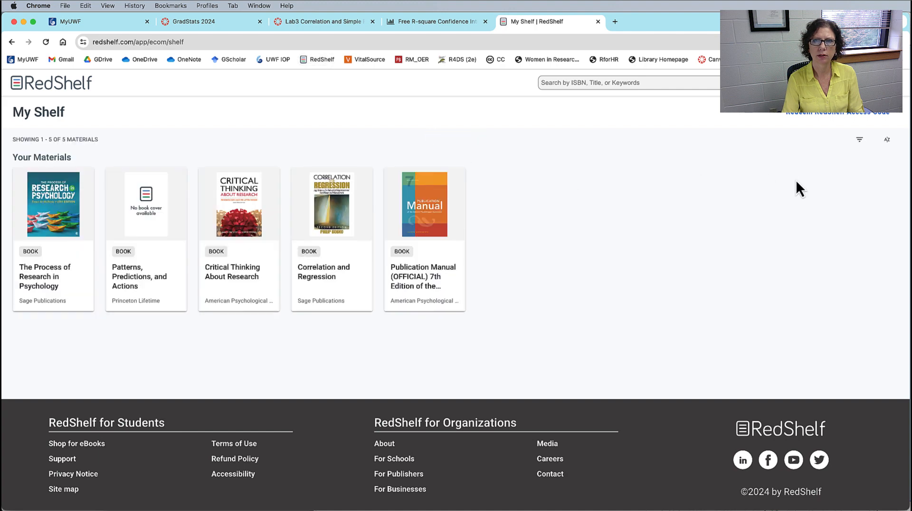
Open the Publication Manual 7th Edition in the eReader and examine the layout and variable capitalization of Table 7.10, the sample correlation table
click(445, 209)
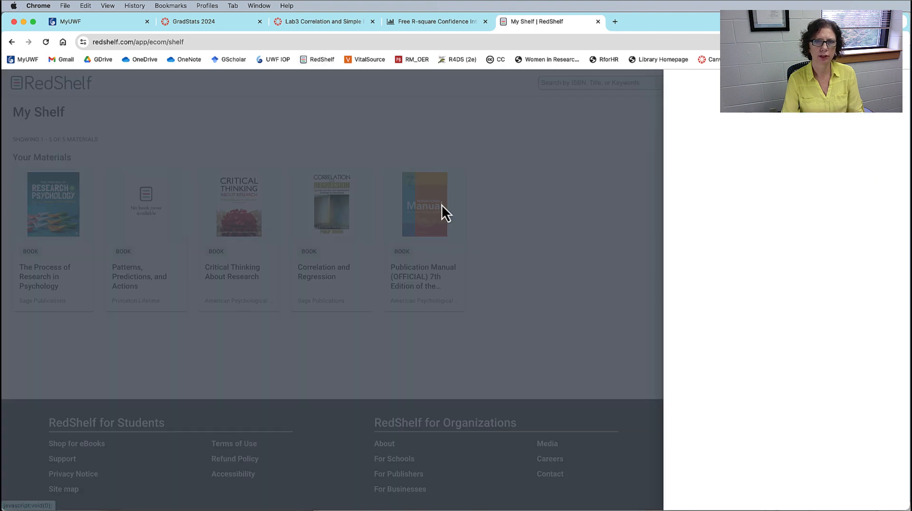
click(836, 493)
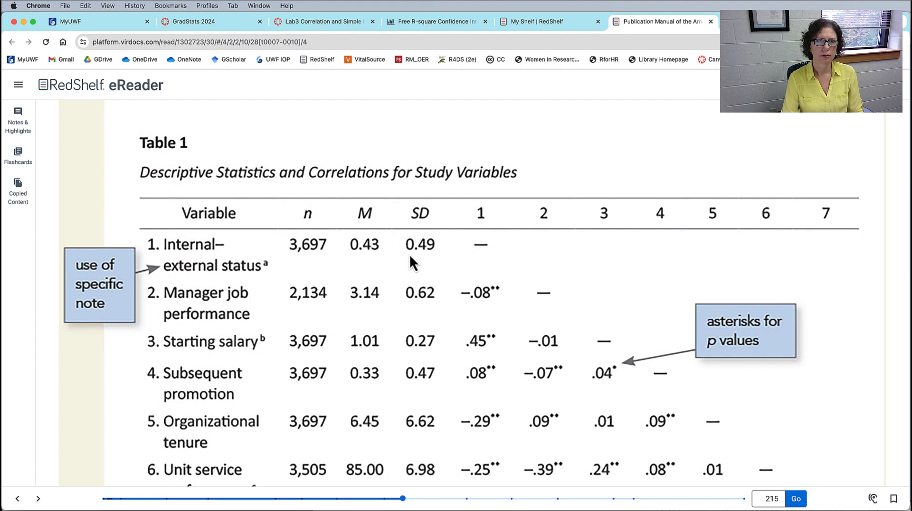
scroll(410, 255, up, 2)
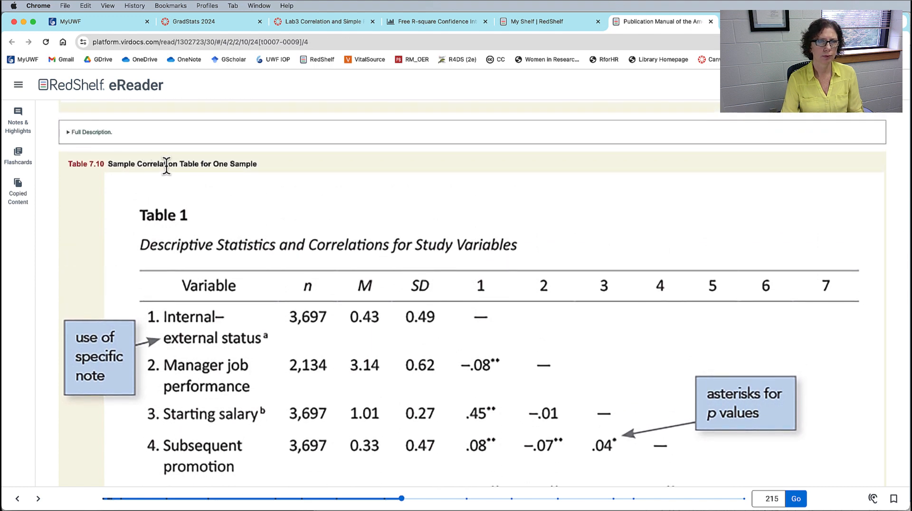
drag(85, 164, 111, 166)
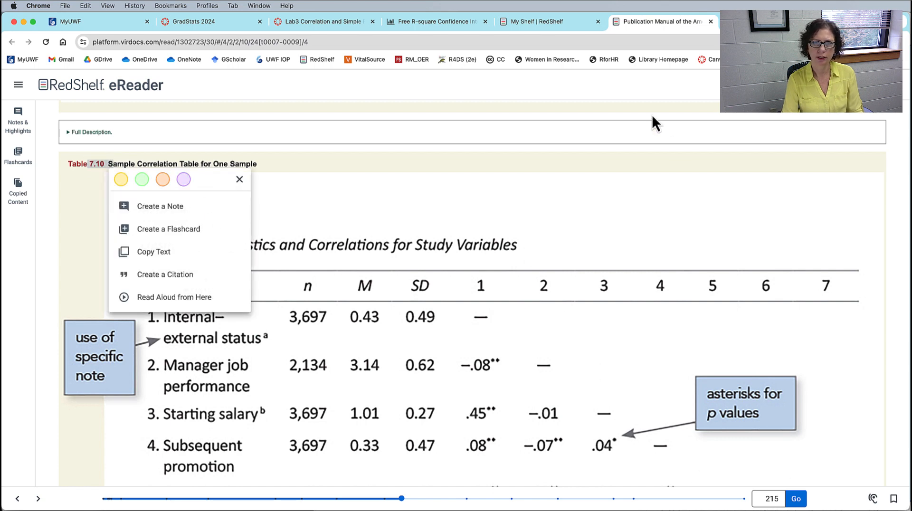
click(652, 130)
scroll(557, 213, down, 5)
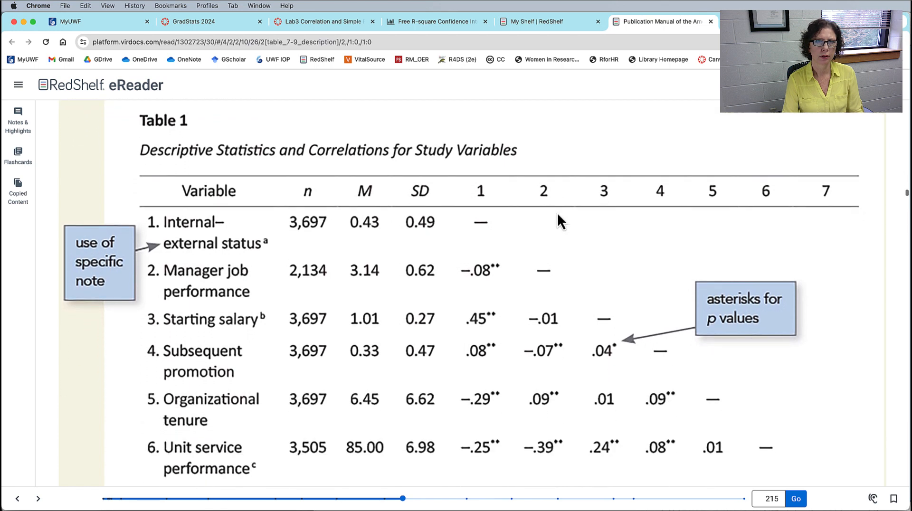
scroll(311, 220, up, 1)
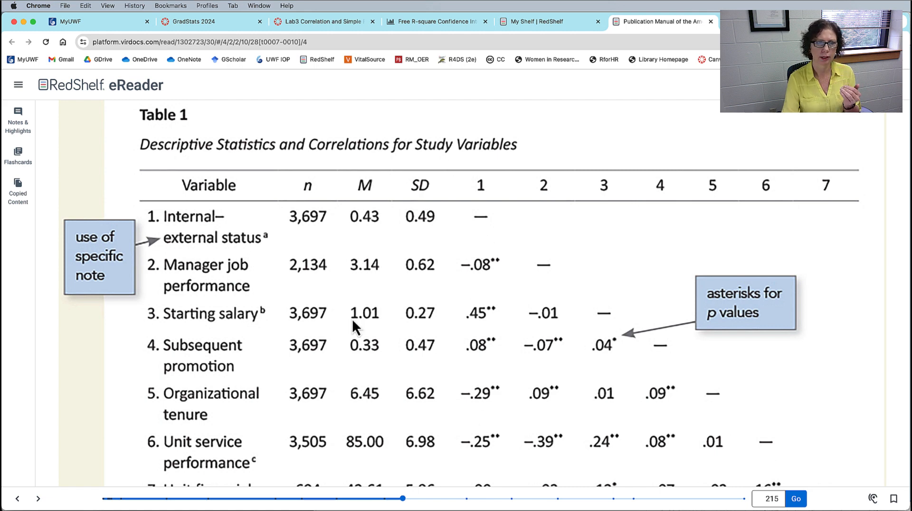
scroll(318, 292, down, 2)
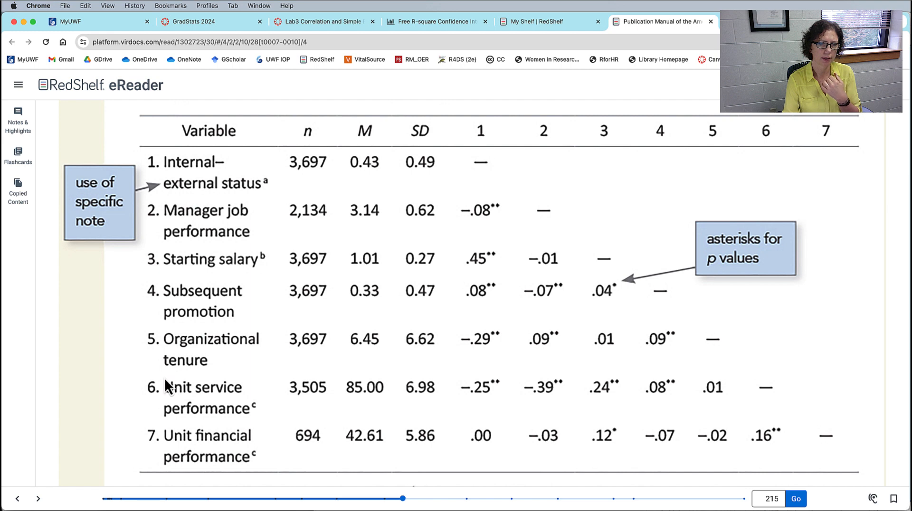
scroll(167, 386, down, 1)
Switch to Excel and change the names of variables 1 and 2 to "Perceived control" and "Perceived stress"
key(super+Tab)
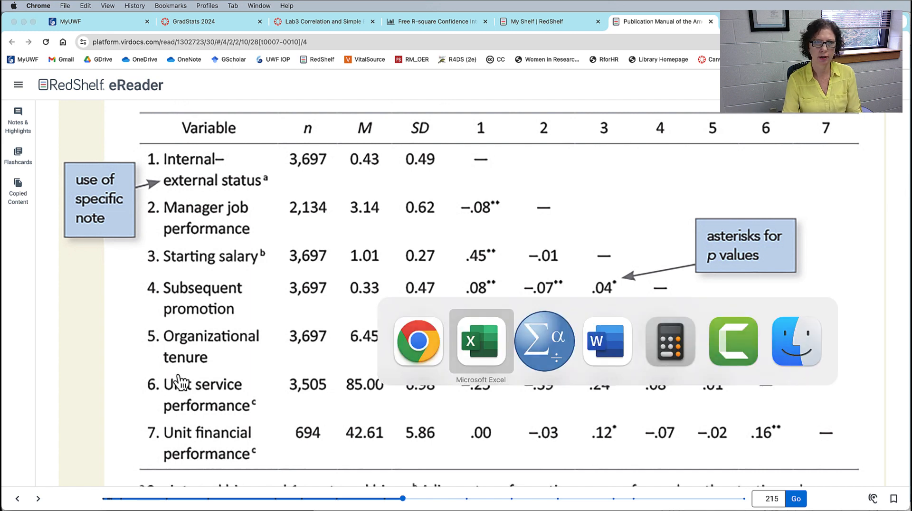
double_click(79, 156)
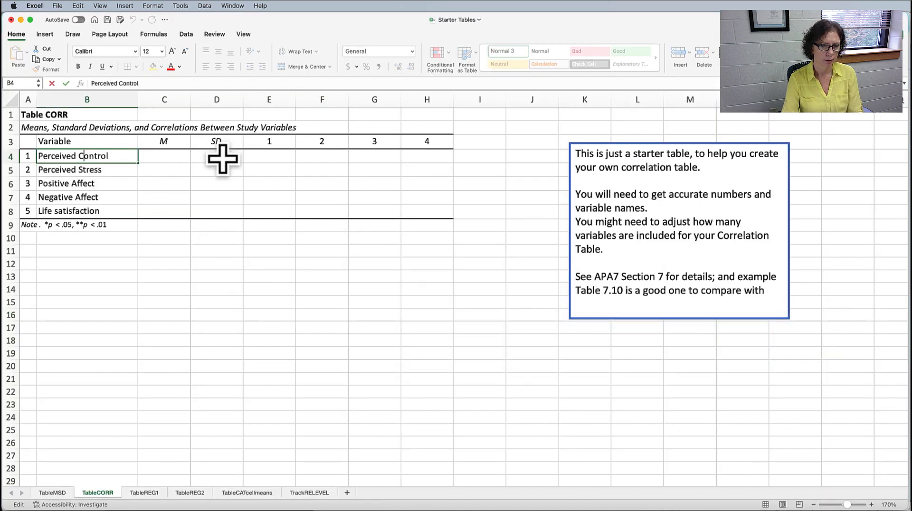
key(BackSpace)
text(c)
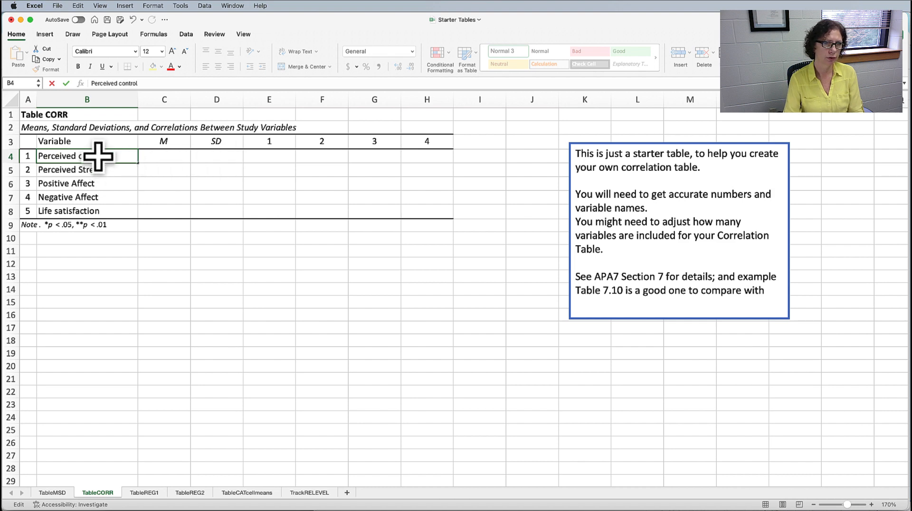
double_click(82, 170)
key(BackSpace)
text(s)
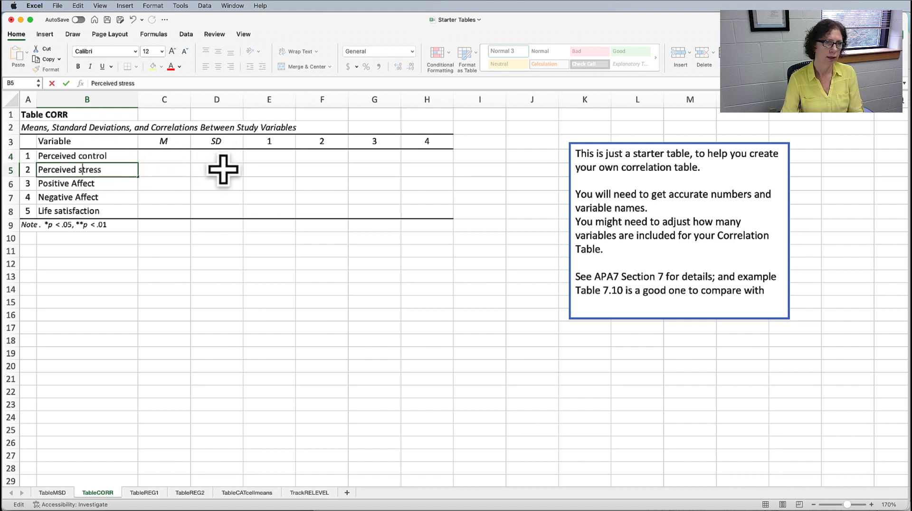
key(Return)
Change the names of variables 3 and 4 to "Positive affect" and "Negative affect"
double_click(78, 184)
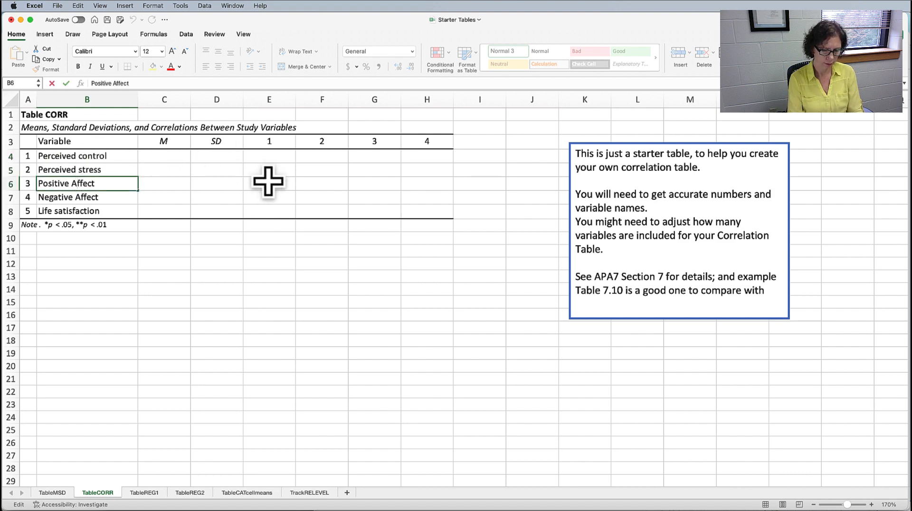
key(BackSpace)
text(a)
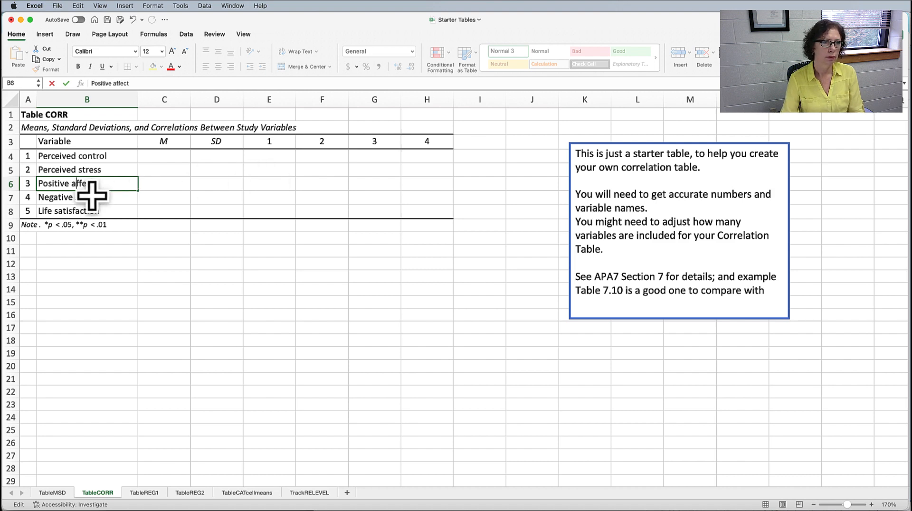
double_click(77, 197)
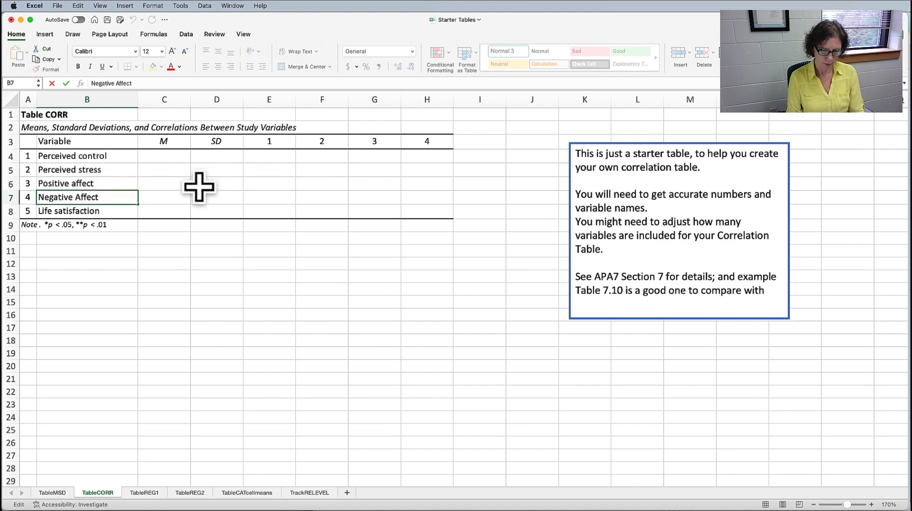
key(BackSpace)
text(a)
click(103, 262)
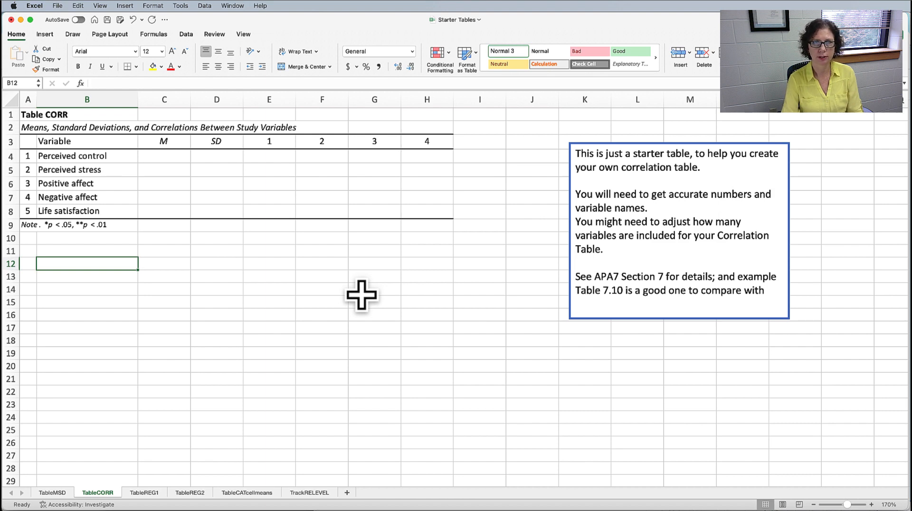
Switch to SPSS, include means and standard deviations in the five-variable bivariate correlations, and paste the command into the syntax file
key(super+Tab)
key(super+Tab)
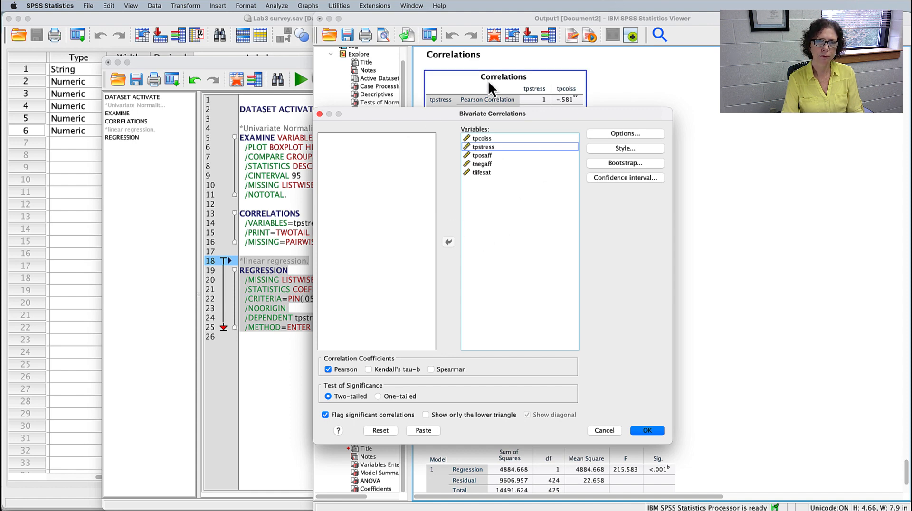
click(632, 134)
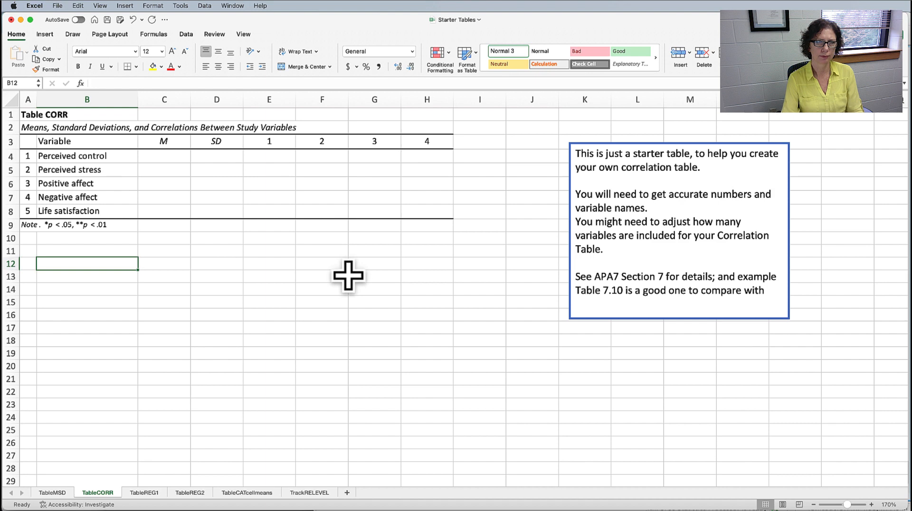
key(super+Tab)
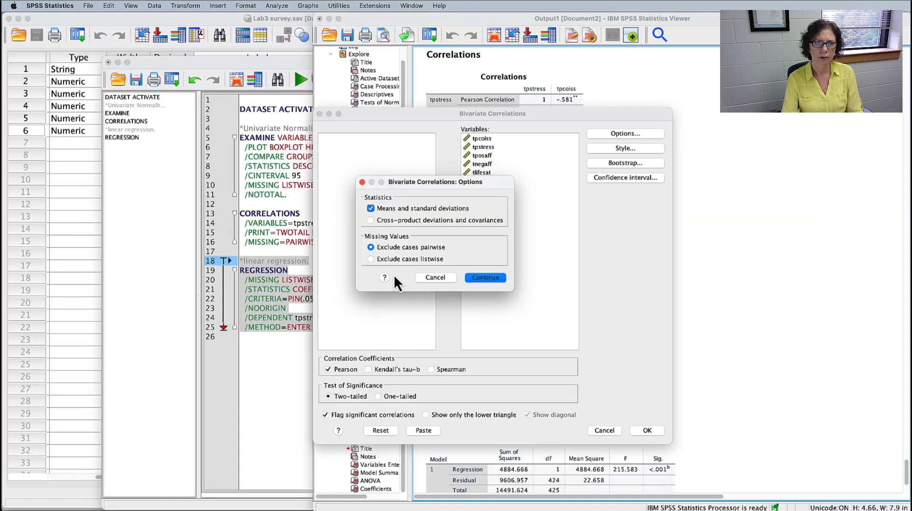
click(492, 280)
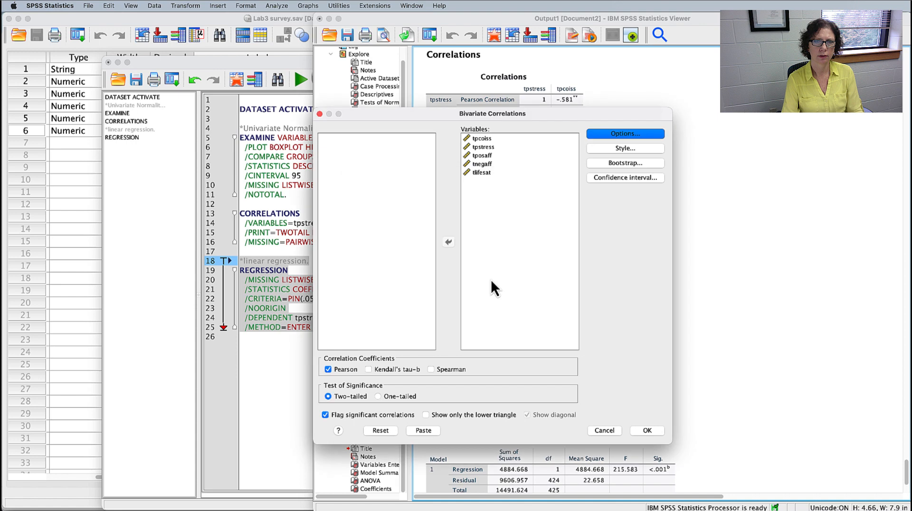
click(418, 429)
Add the comment "*Correlation matrix for the table." above the new five-variable CORRELATIONS command, separated from the regression syntax by a blank line
click(263, 338)
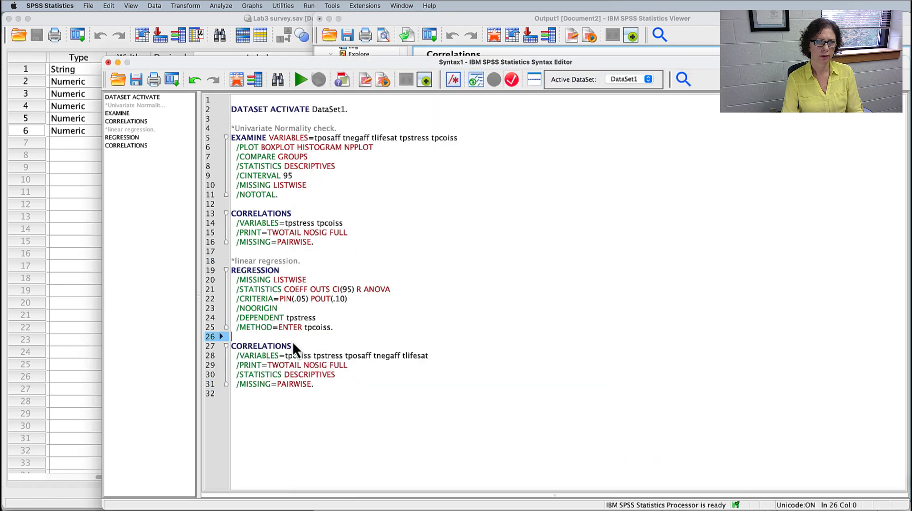
key(Return)
text(*Co)
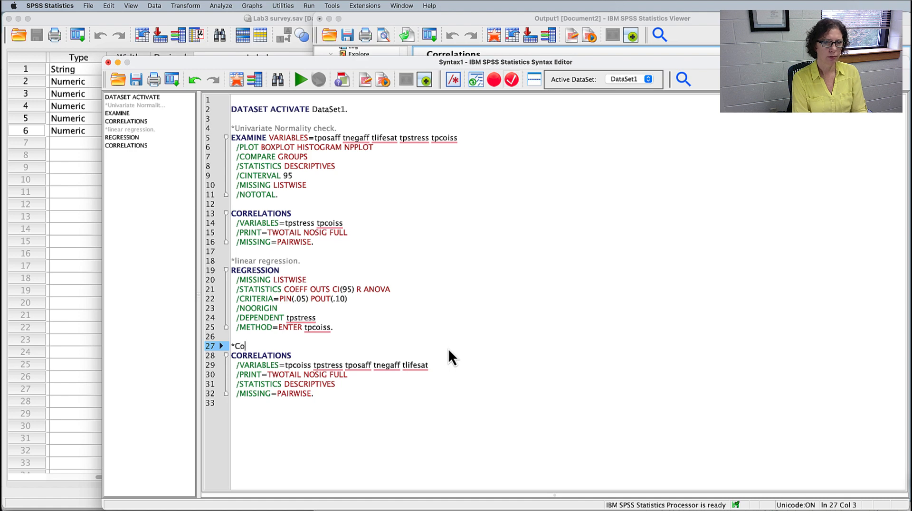
text(rrelation matri)
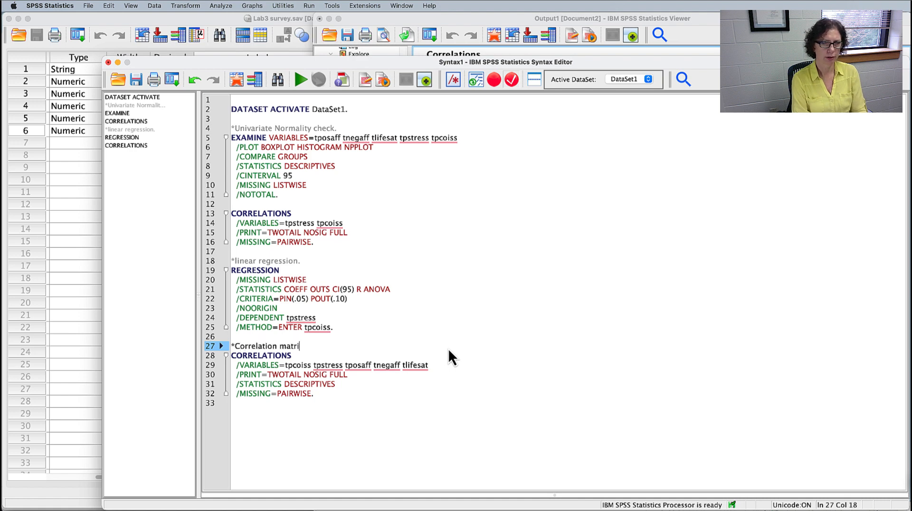
text(x for the table.)
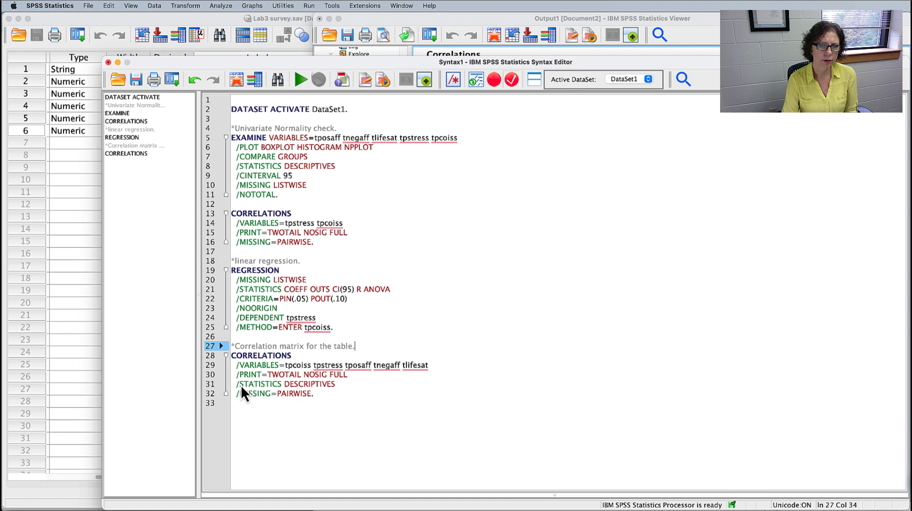
Add a "/STATISTICS DESCRIPTIVES" line after the PRINT line of the earlier CORRELATIONS command for tpstress and tpcoiss
drag(240, 385, 337, 386)
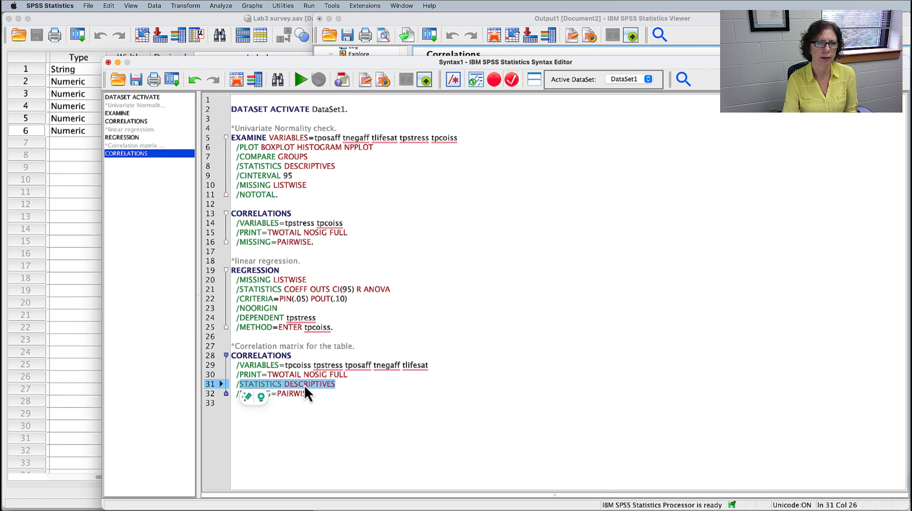
click(491, 231)
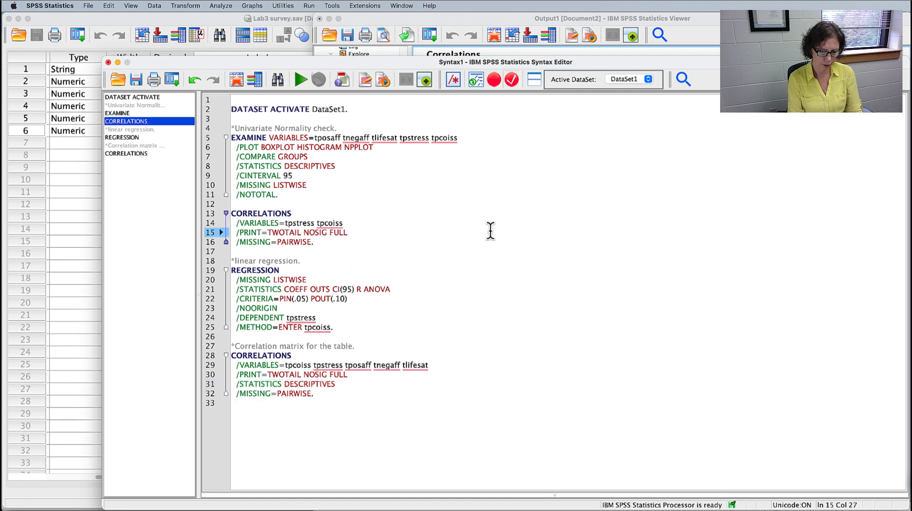
key(Return)
text(/)
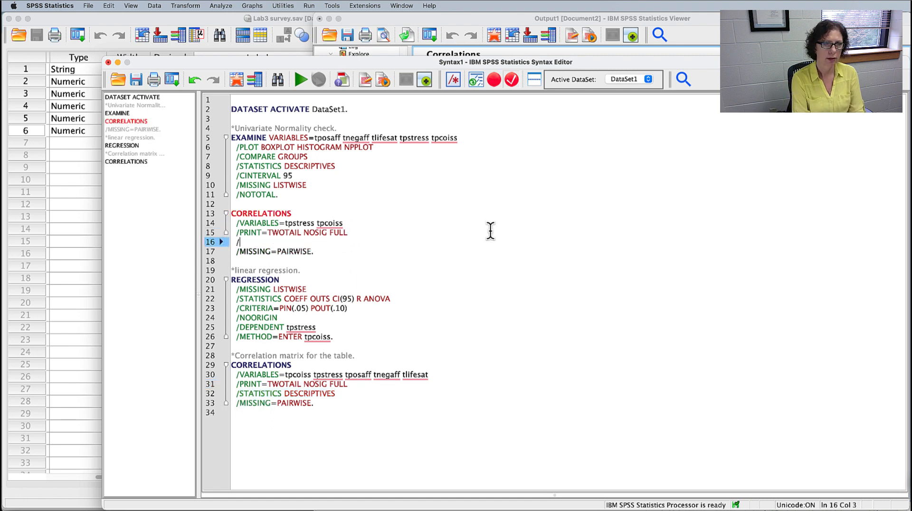
text(Sta)
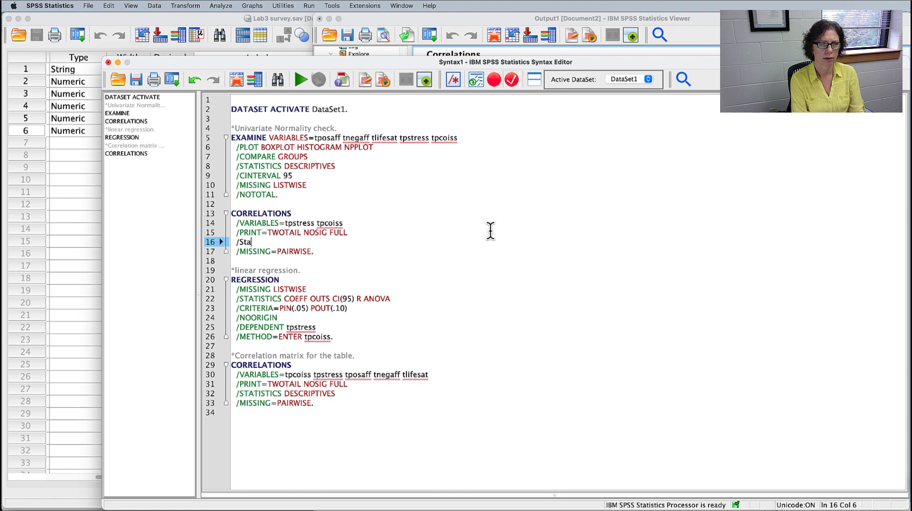
key(Return)
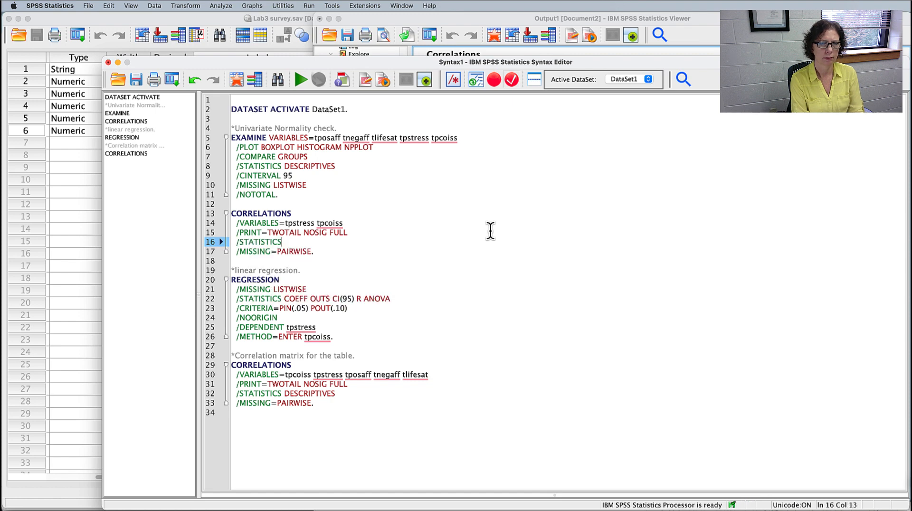
text(Descrip)
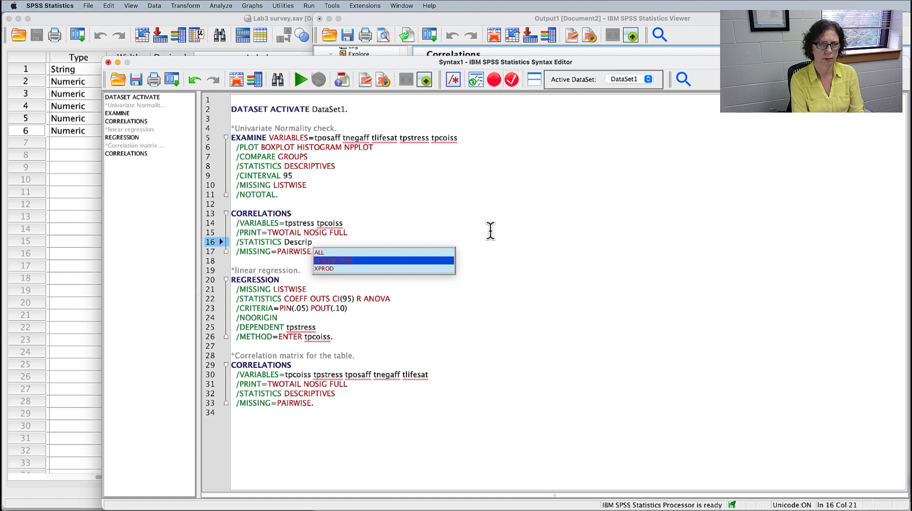
key(Return)
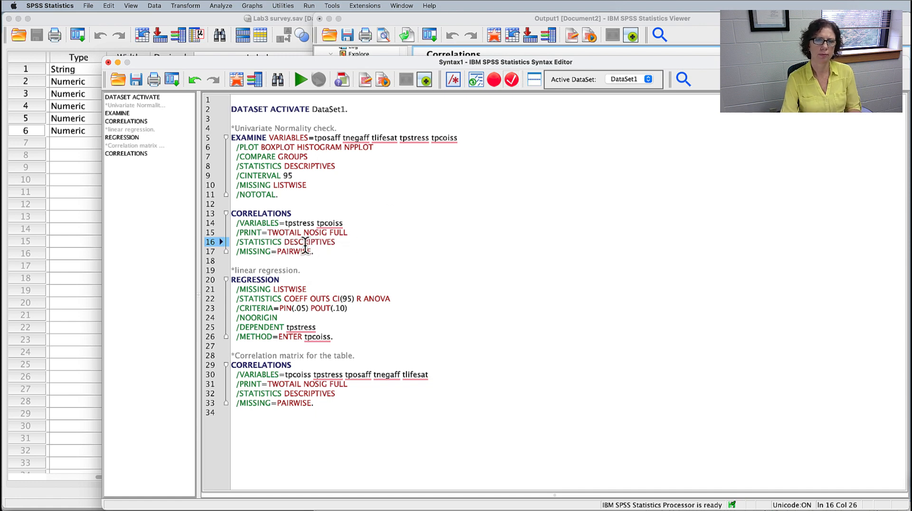
drag(292, 223, 334, 223)
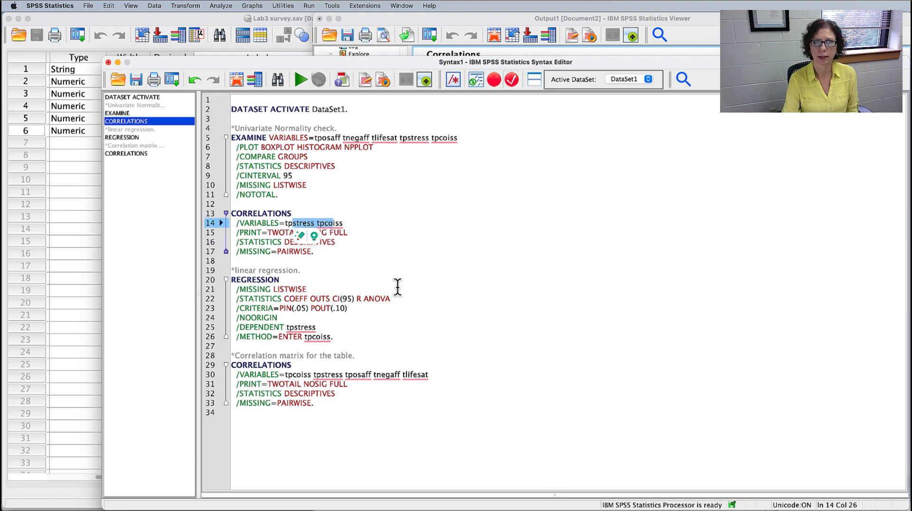
Run only the correlation matrix syntax with its comment and view the resulting Correlations table in the output
drag(322, 404, 223, 362)
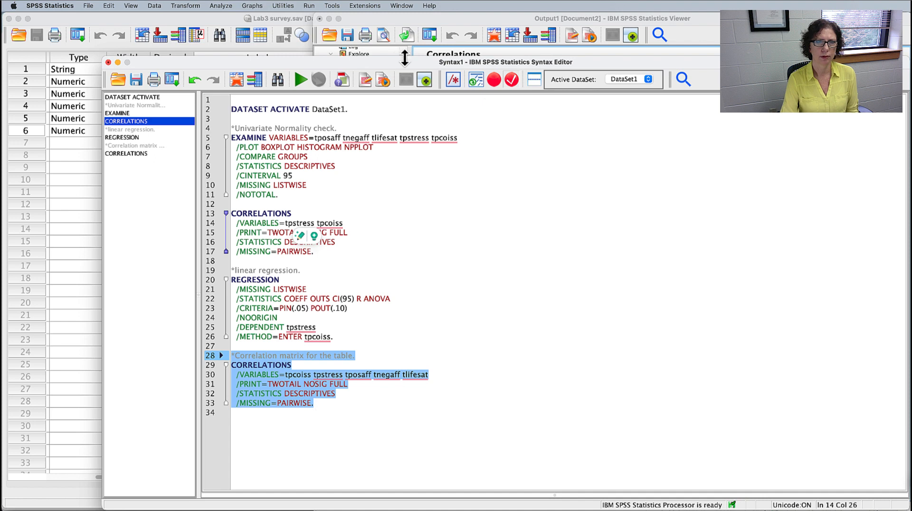
click(299, 81)
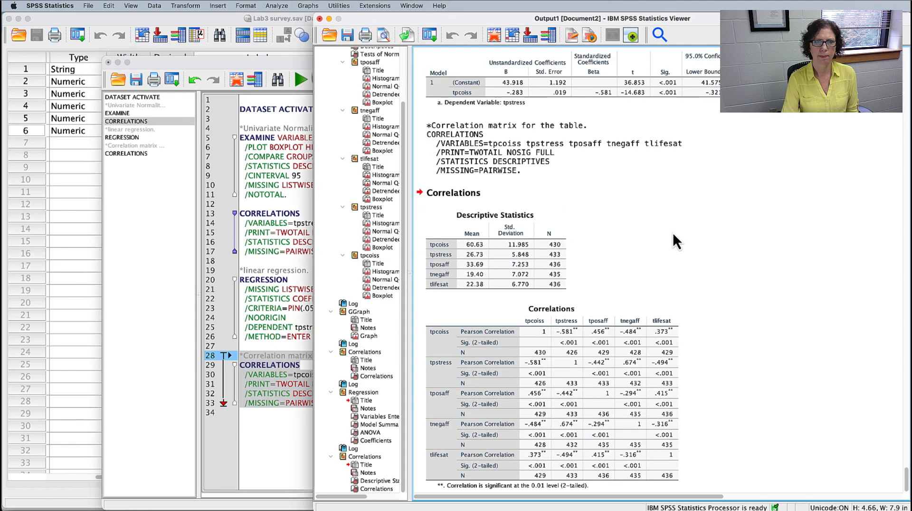
click(594, 376)
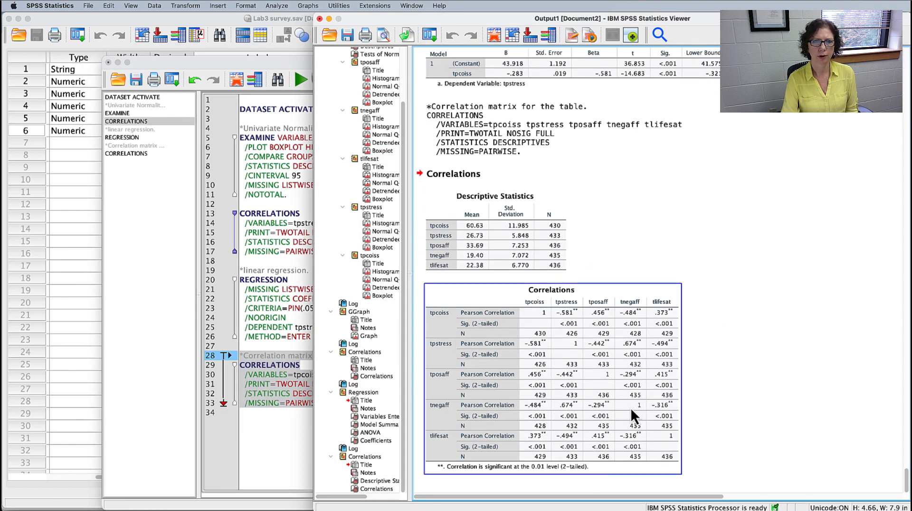
click(770, 392)
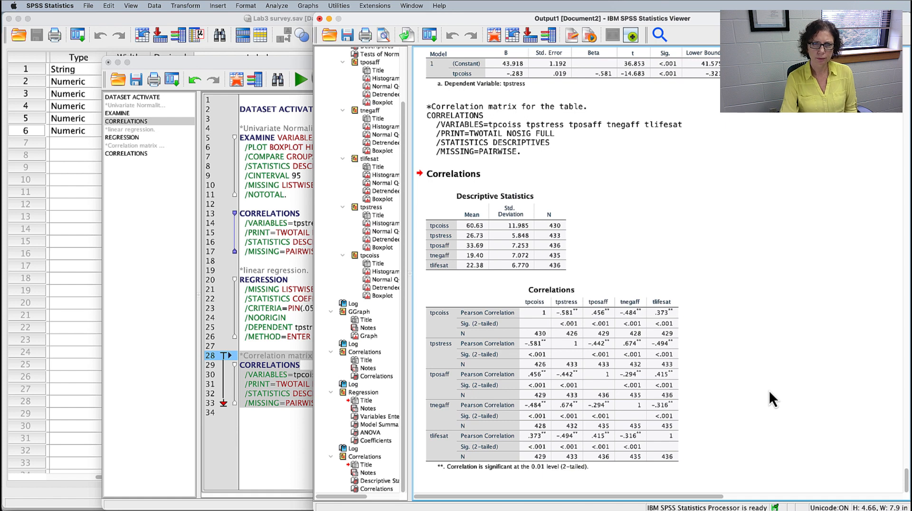
Switch to Excel and arrange the Starter Tables workbook and the SPSS output side by side, showing Table CORR and the Correlations results
click(569, 291)
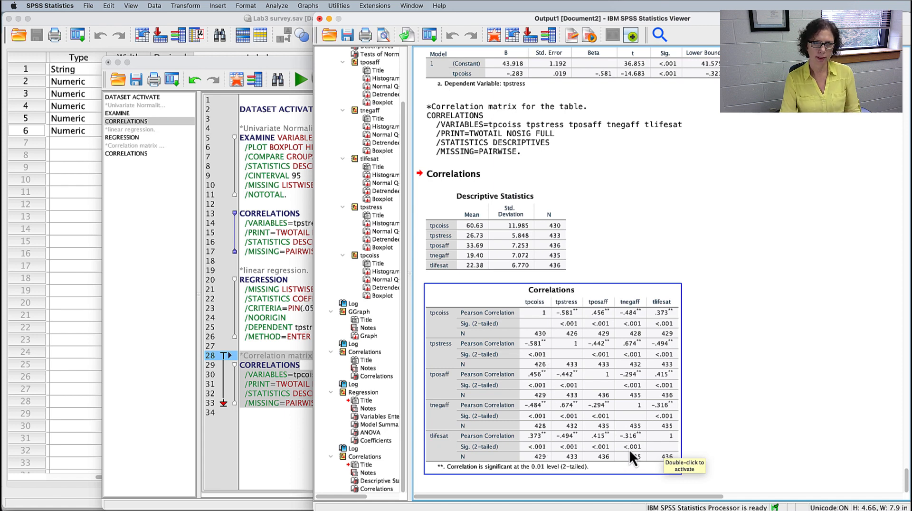
key(super+Tab)
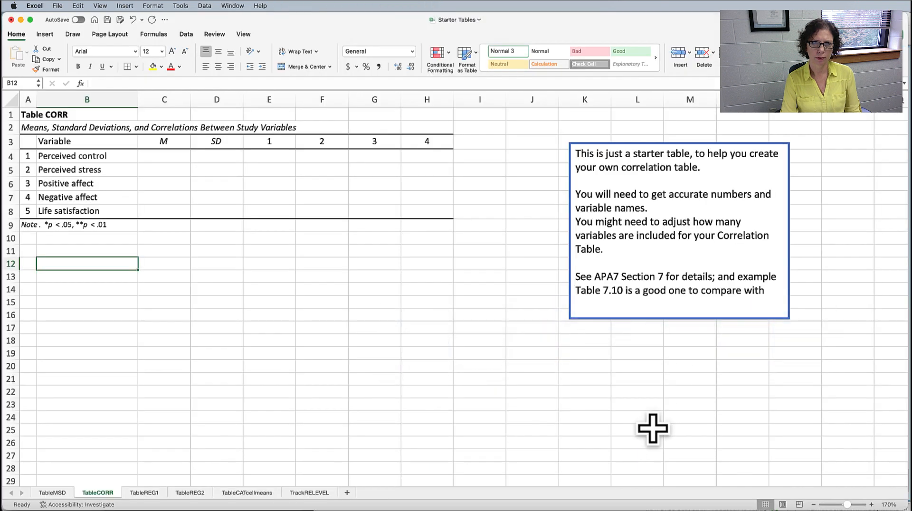
click(900, 226)
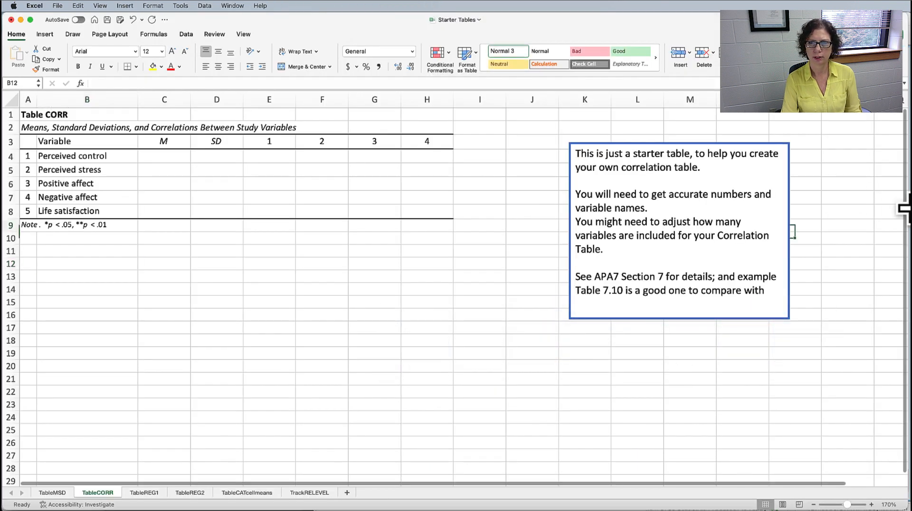
drag(903, 226, 509, 227)
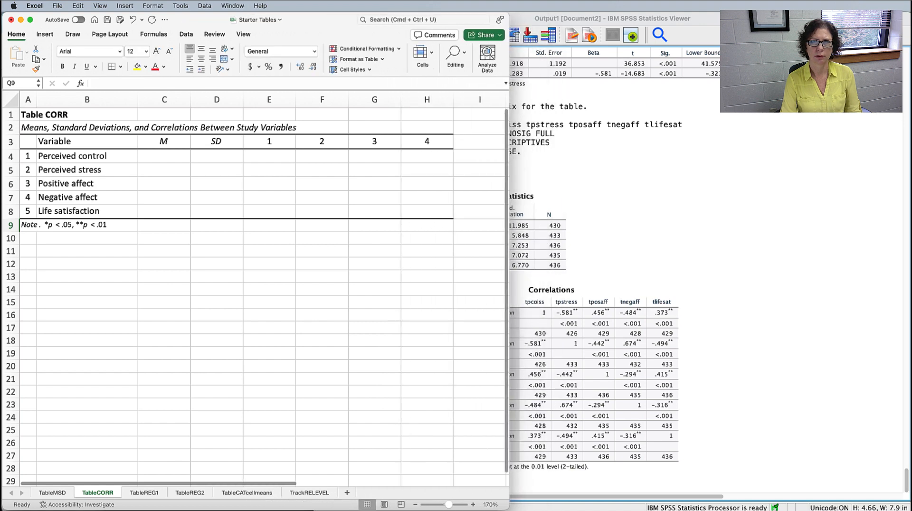
drag(570, 19, 741, 19)
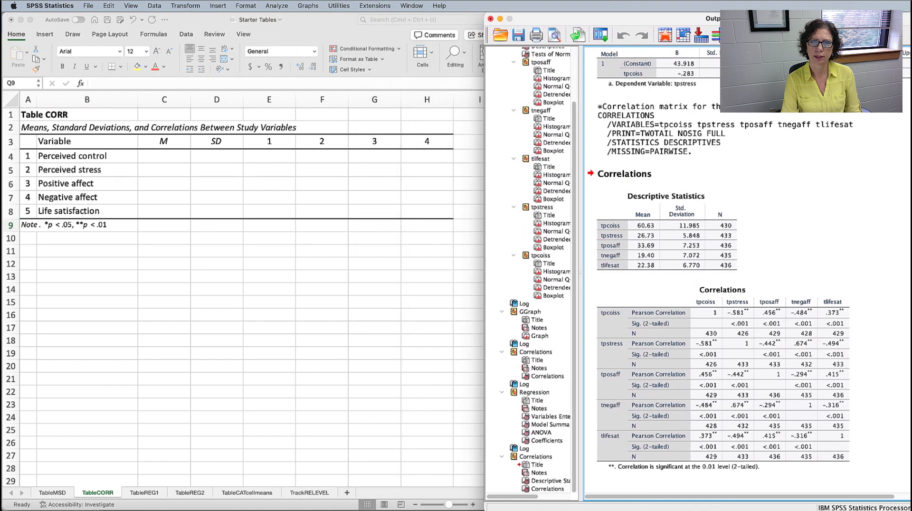
click(335, 177)
click(767, 357)
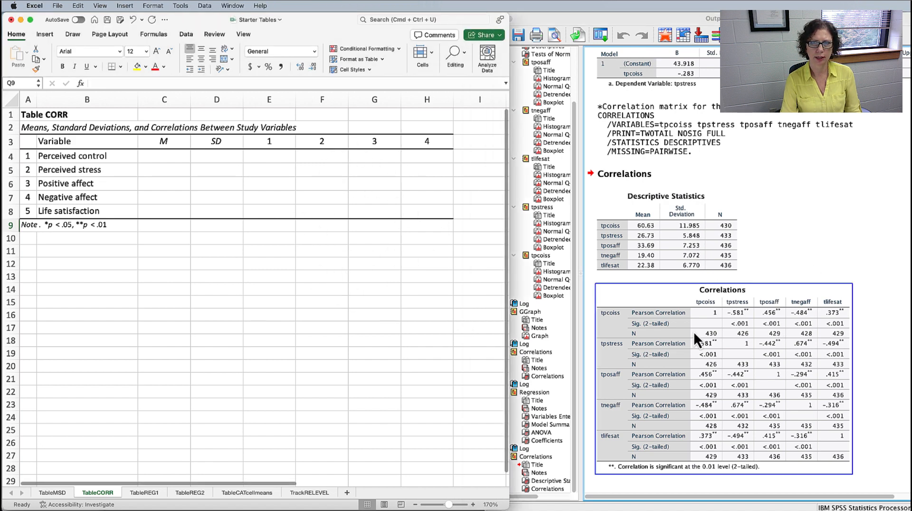
click(816, 476)
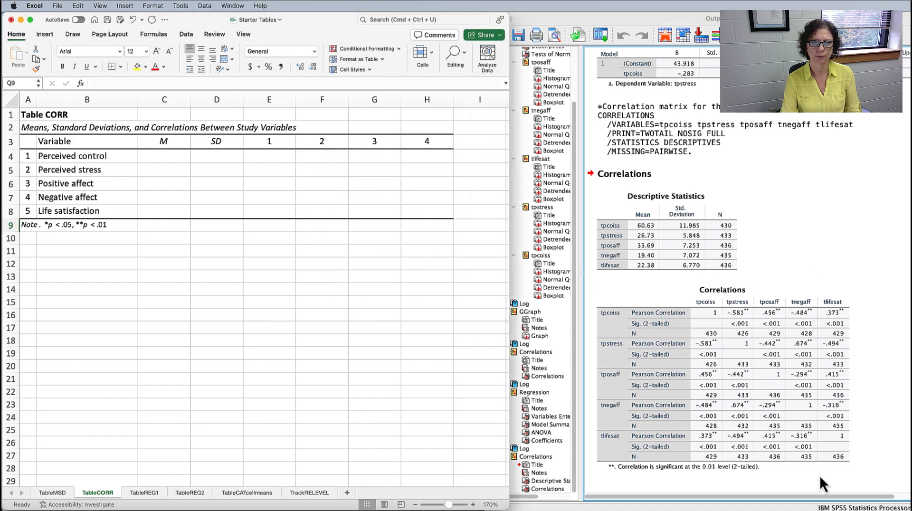
click(820, 474)
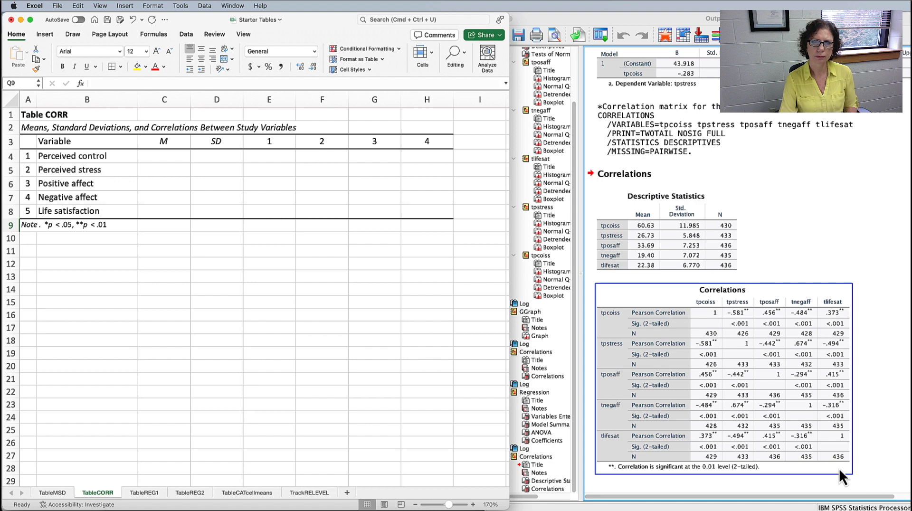
Start exporting only the selected SPSS Correlations table, with document type Excel 2007 and Higher Macro-enabled (*.xlsm)
click(709, 347)
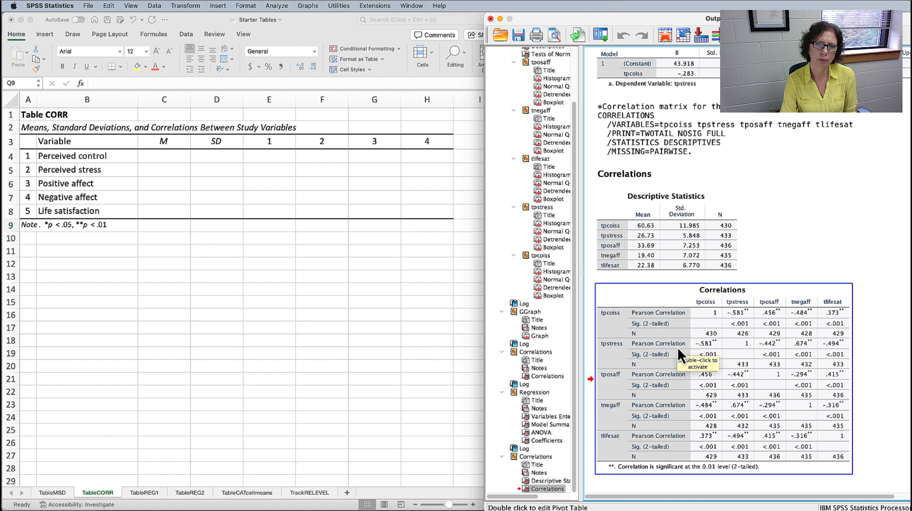
right_click(654, 377)
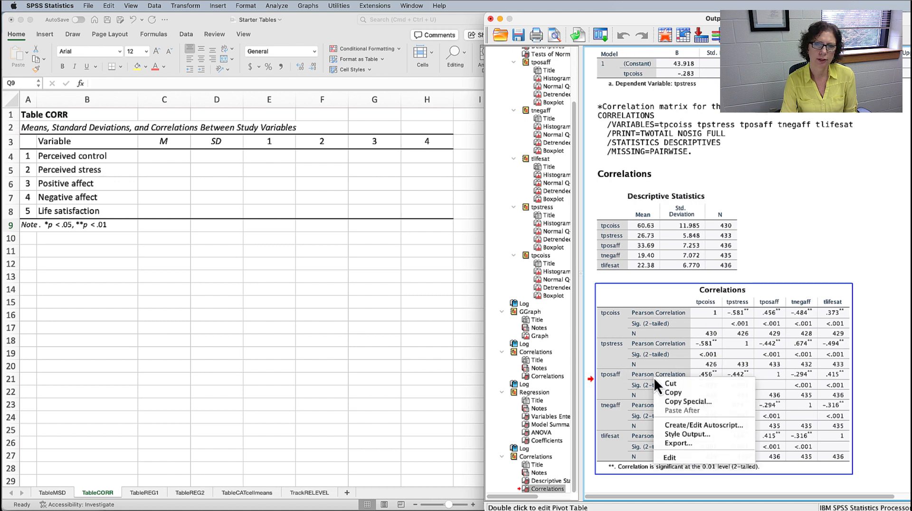
click(692, 443)
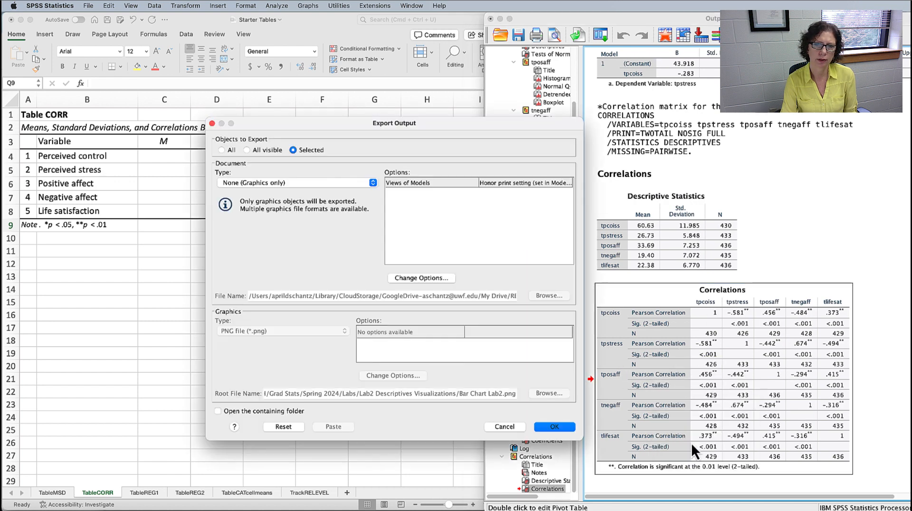
click(276, 184)
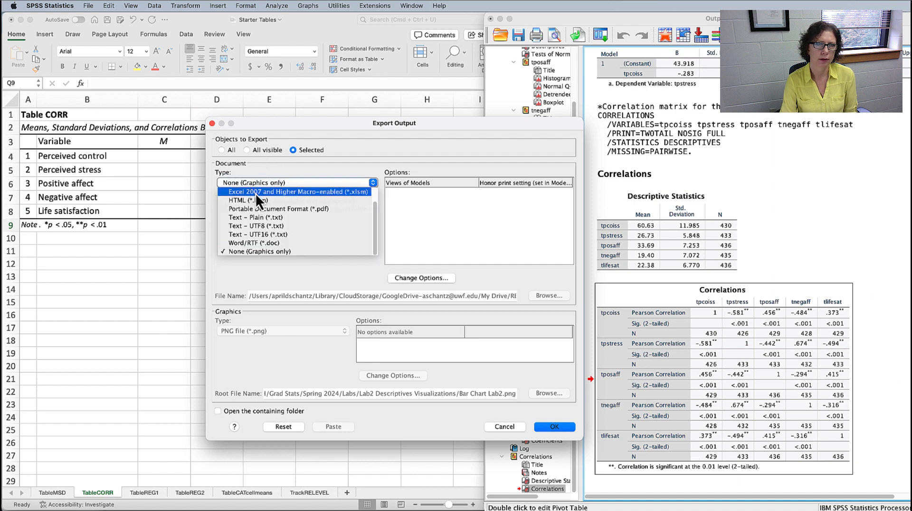
click(257, 193)
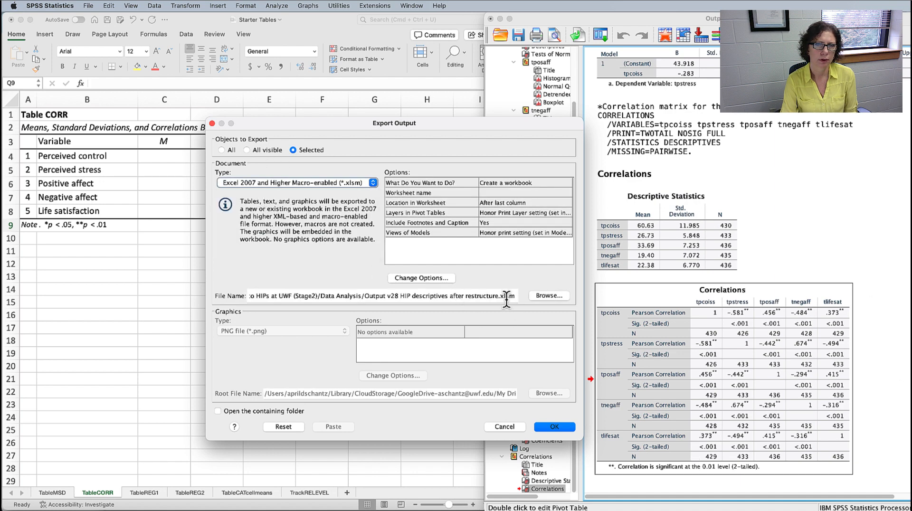
Set the export file name to ExcelExport in the Lab3 Correlations folder and run the export
triple_click(479, 294)
click(548, 294)
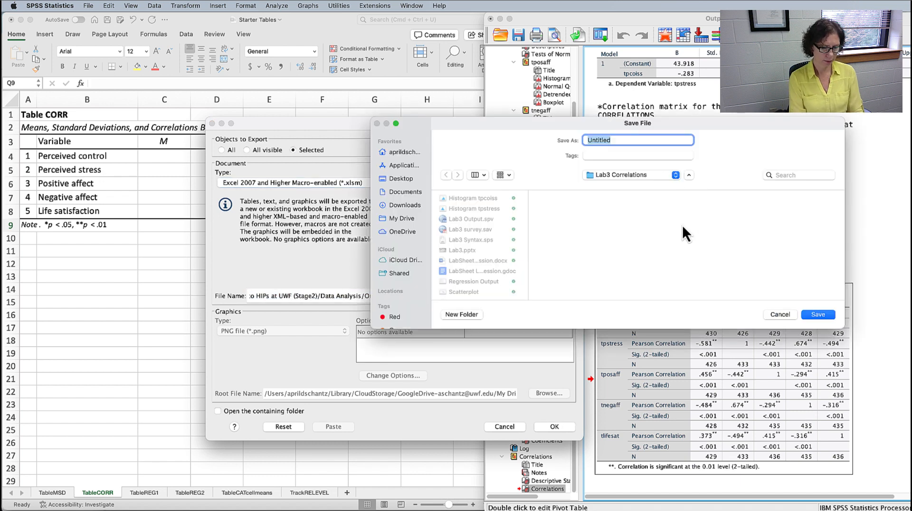
text(Excel)
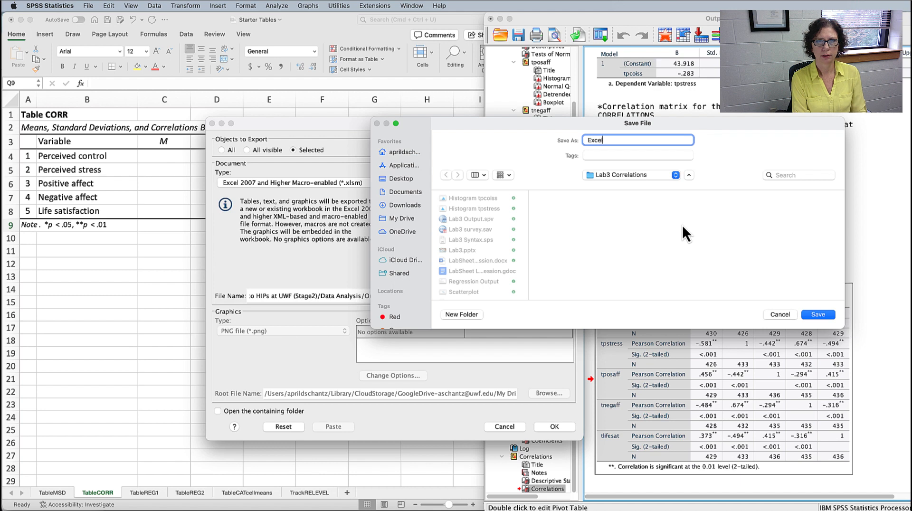
text(Export)
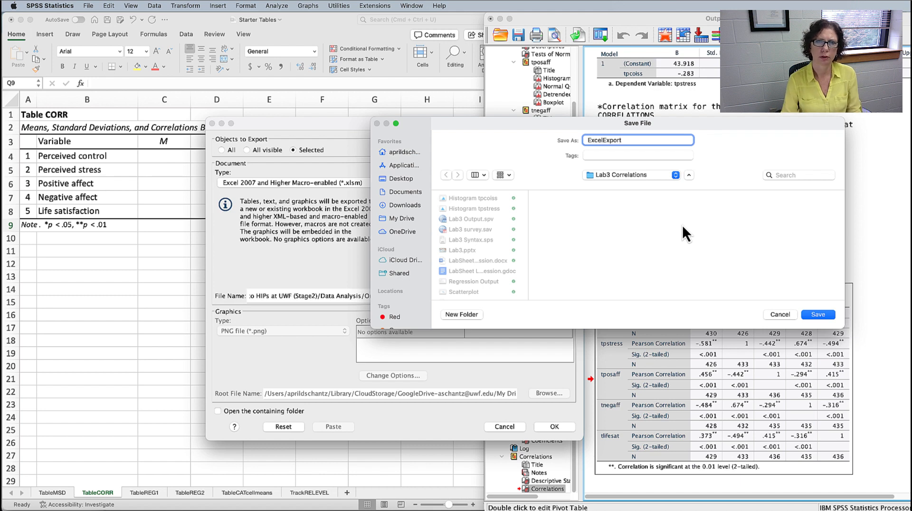
click(818, 314)
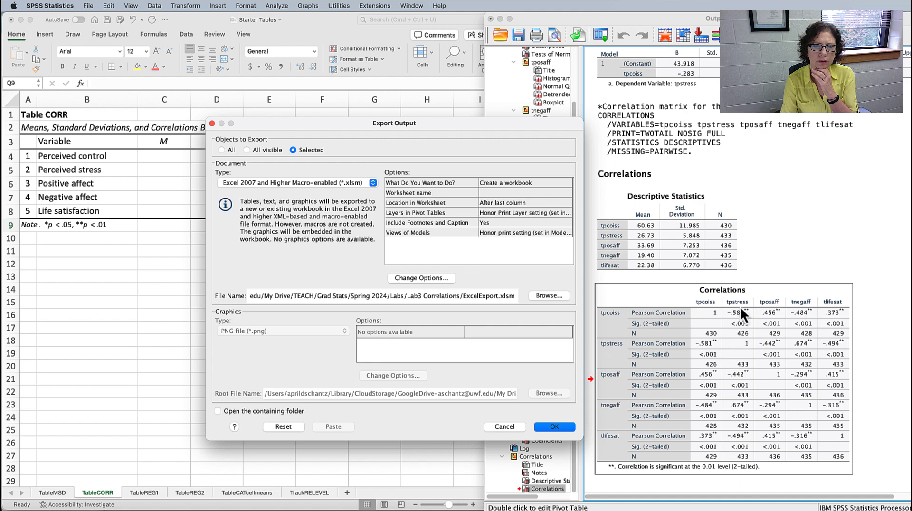
click(554, 427)
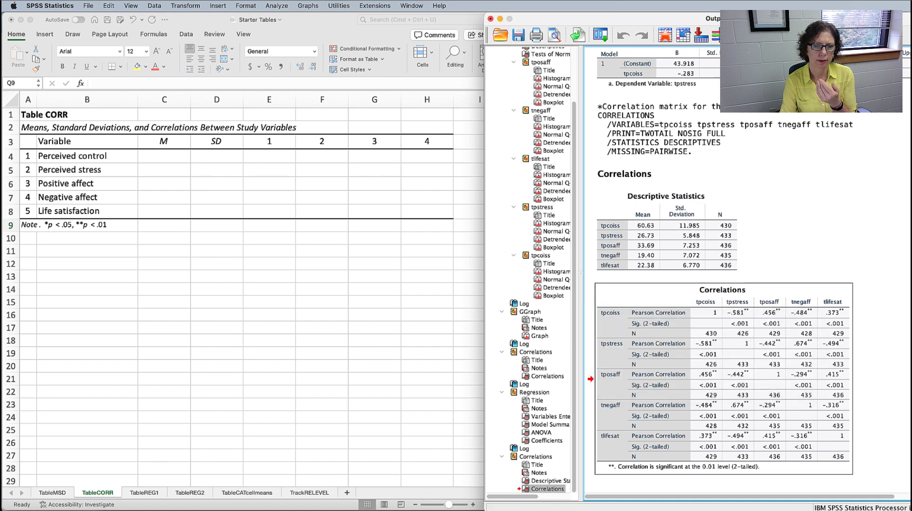
Open ExcelExport.xlsm from the Lab3 Correlations folder and position and enlarge its window to show the whole table beside the starter table
key(super+Tab)
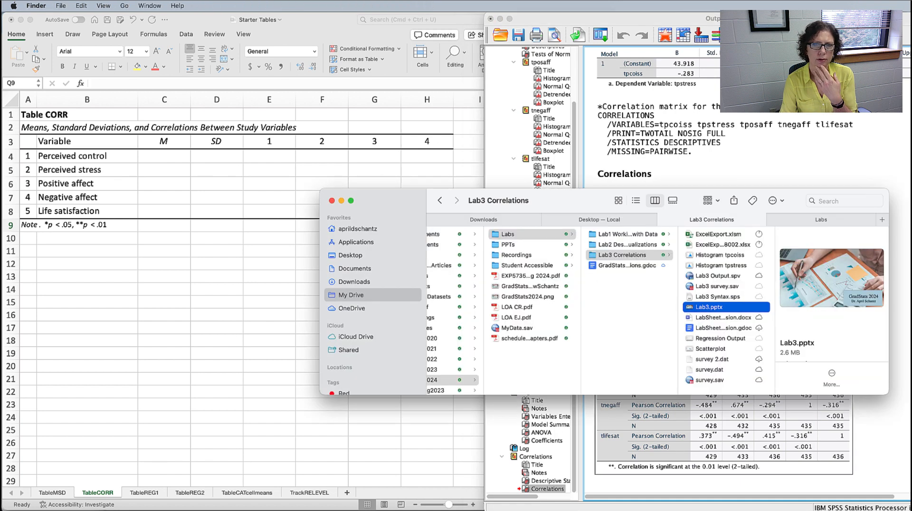
click(713, 234)
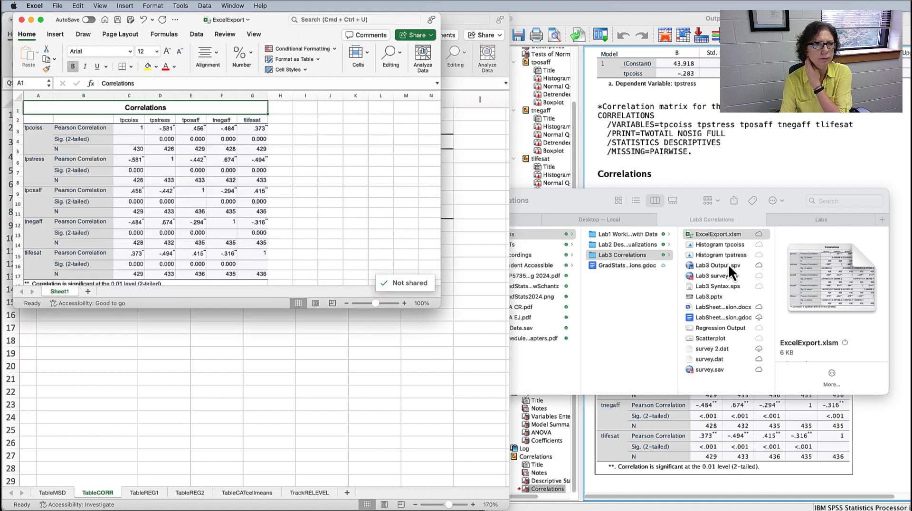
drag(289, 24, 719, 78)
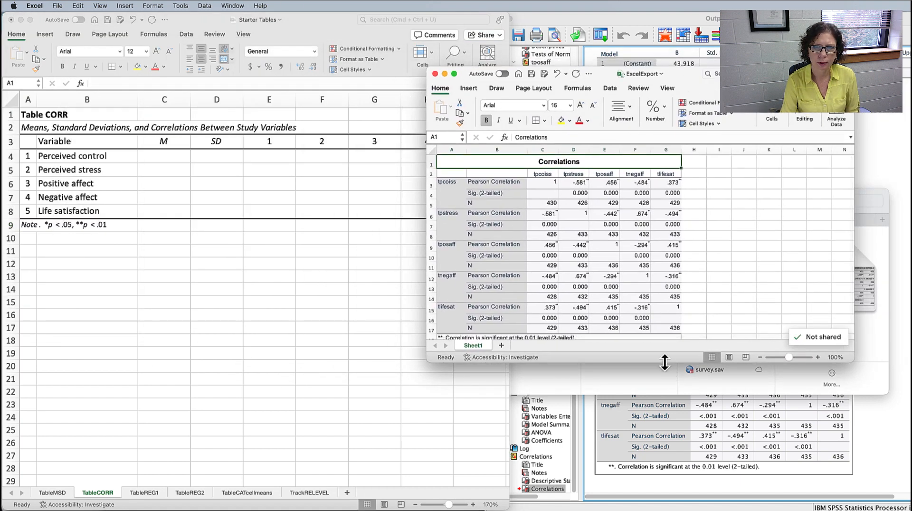
drag(666, 362, 666, 438)
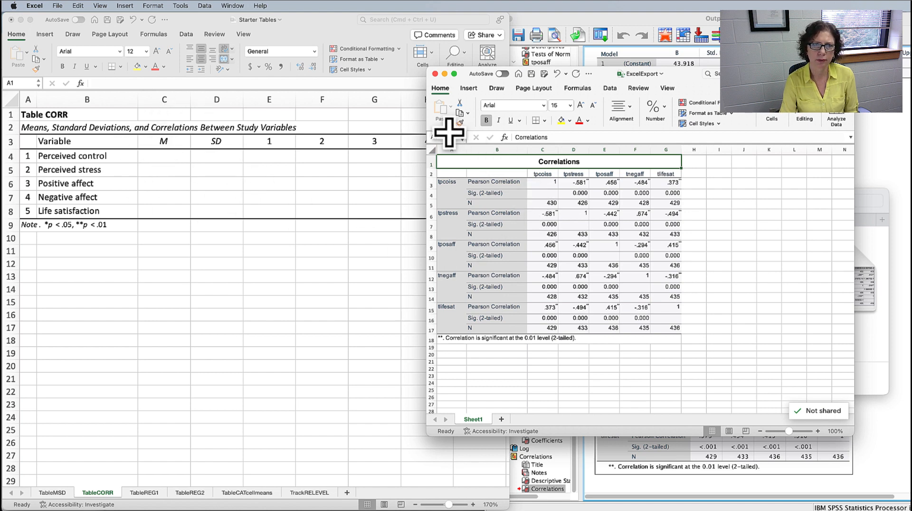
Select the whole exported sheet, then close the ExcelExport workbook and return to the starter table beside the SPSS output
key(super+a)
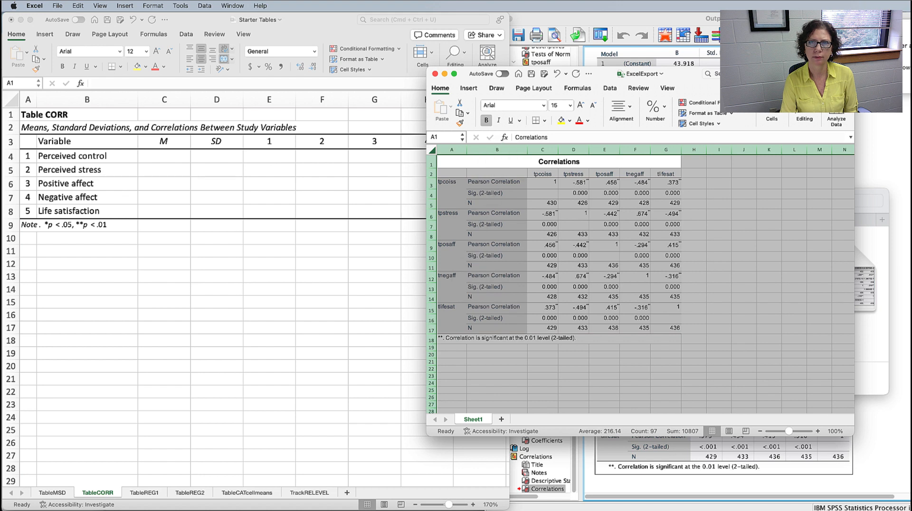
click(893, 68)
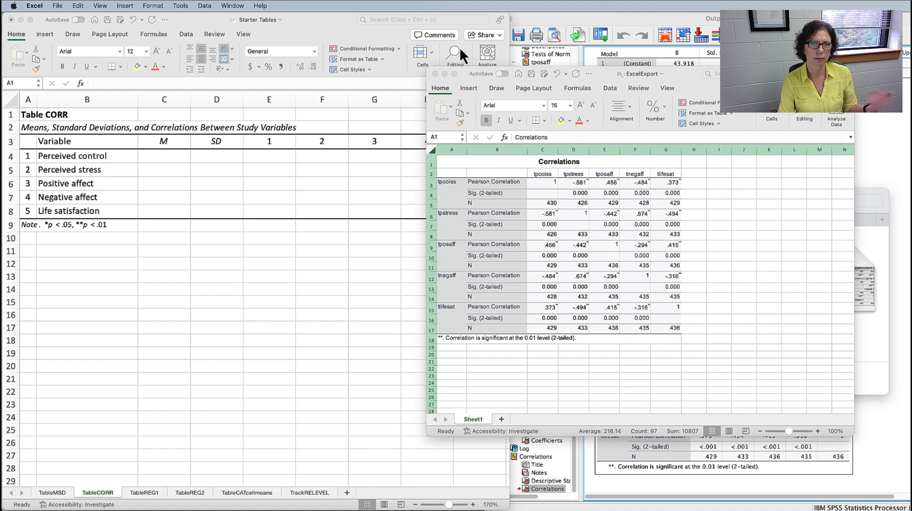
click(435, 74)
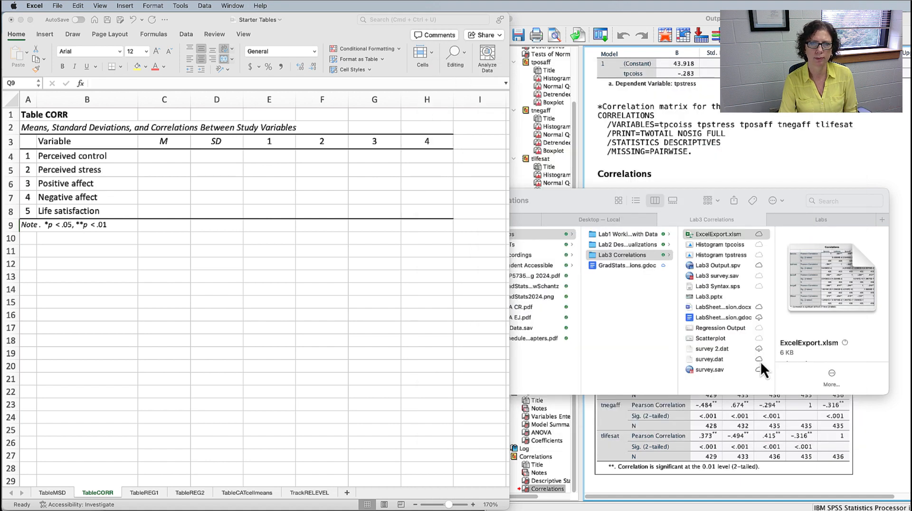
click(829, 144)
click(367, 361)
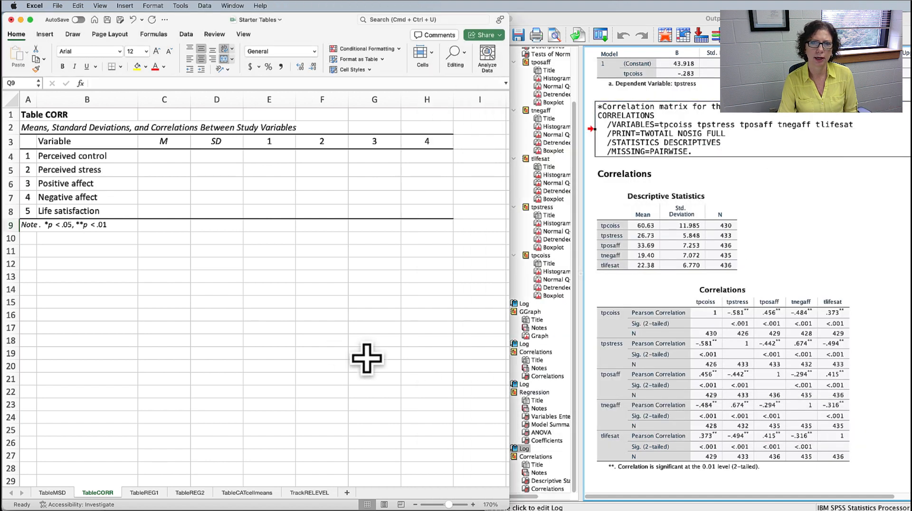
click(785, 448)
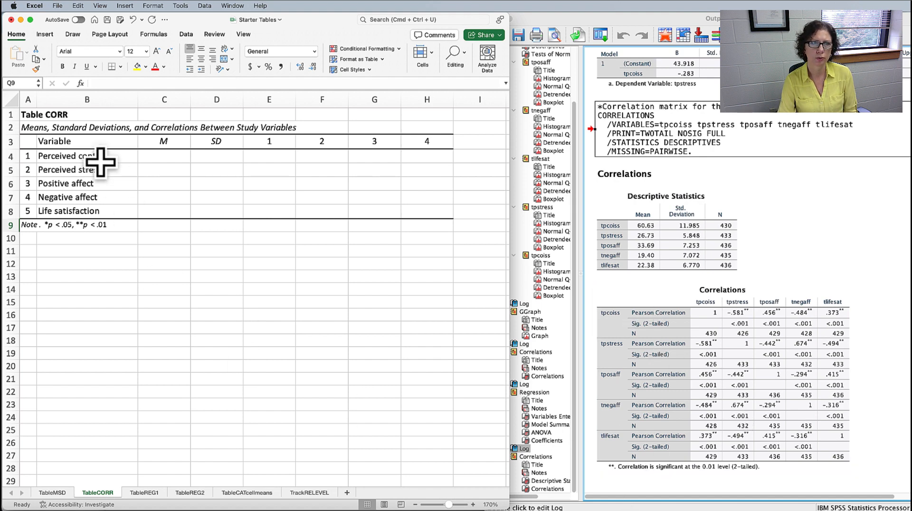
Enter the Perceived stress correlation with variable 1 in E5 as the text value -.58**, preceded by an apostrophe
click(285, 170)
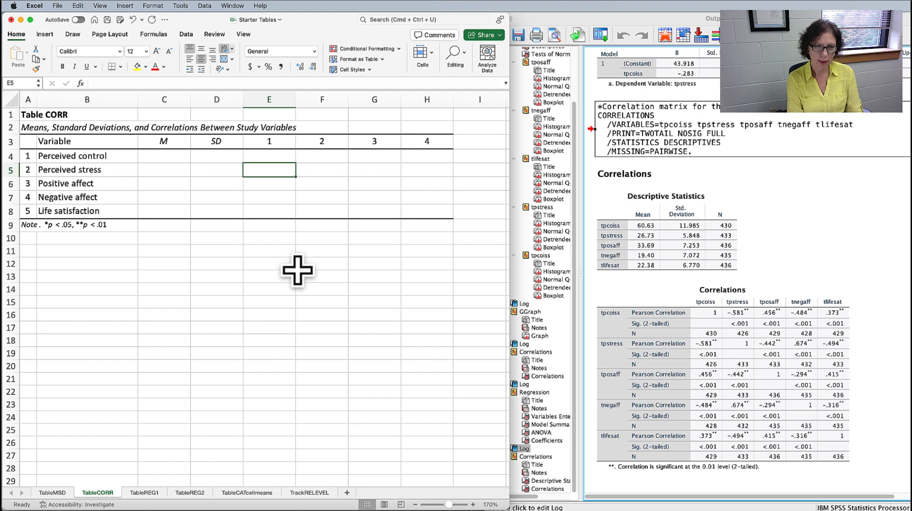
text(')
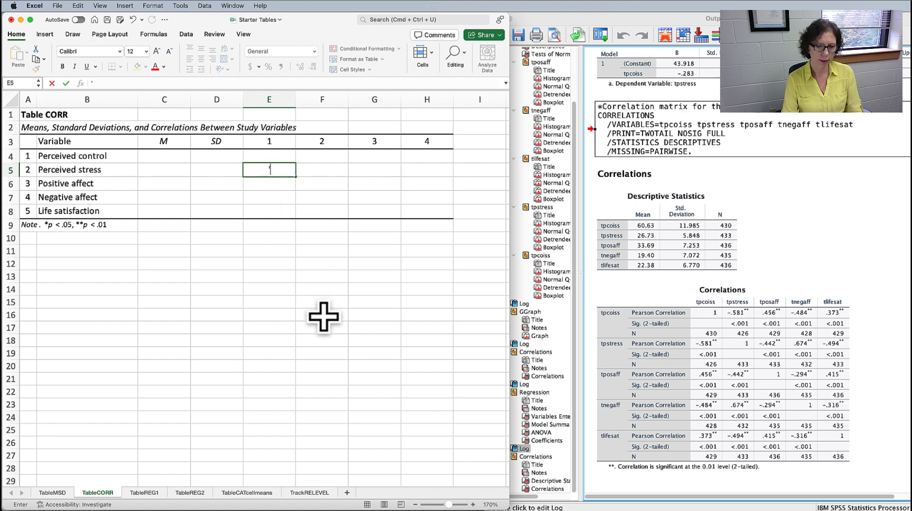
text(-)
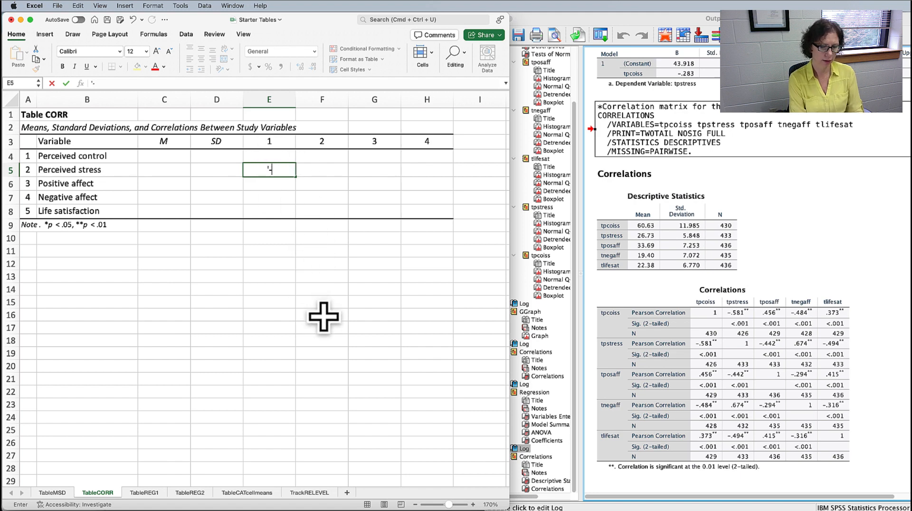
text(.58)
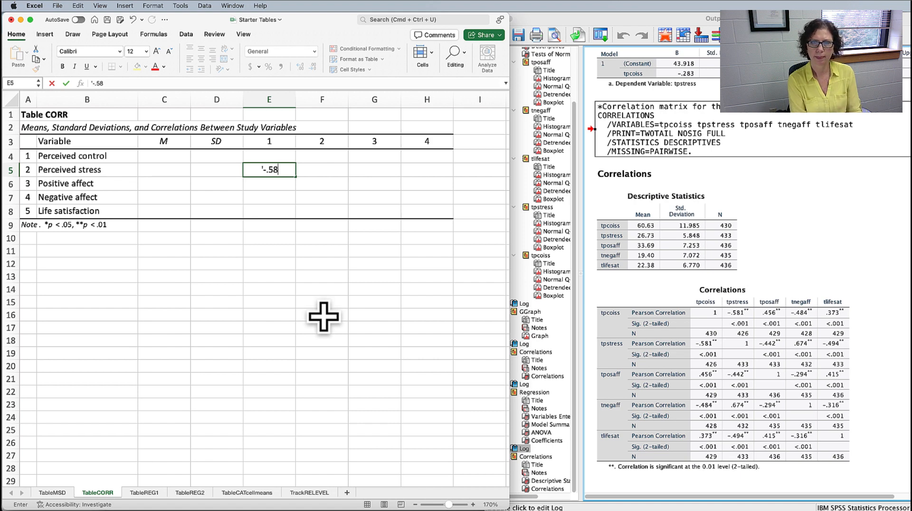
click(752, 358)
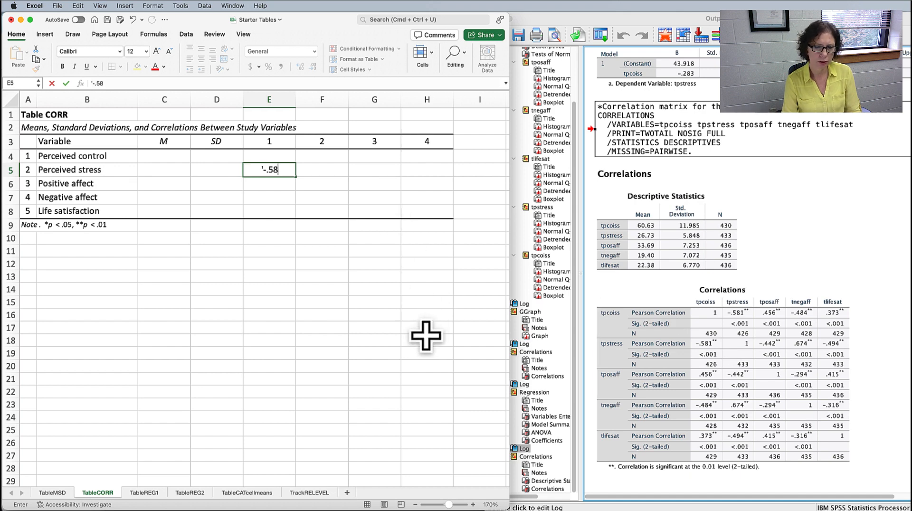
text(**)
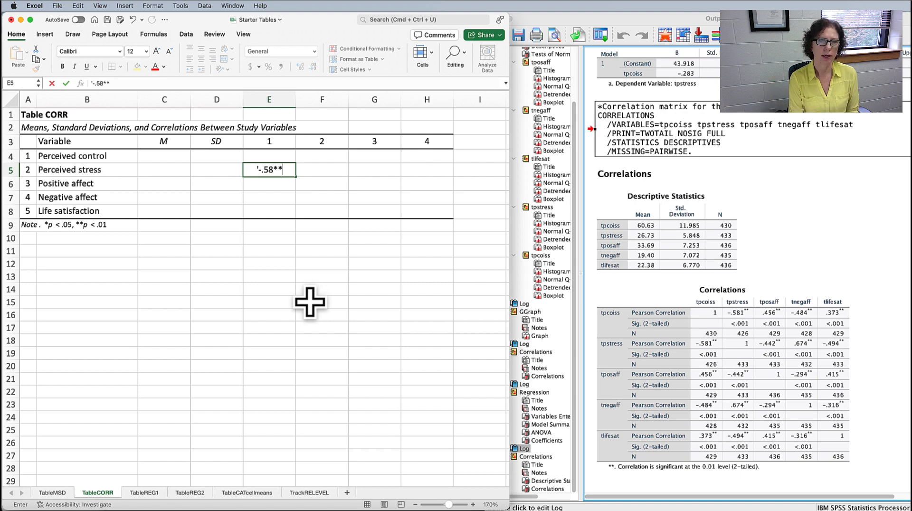
key(Return)
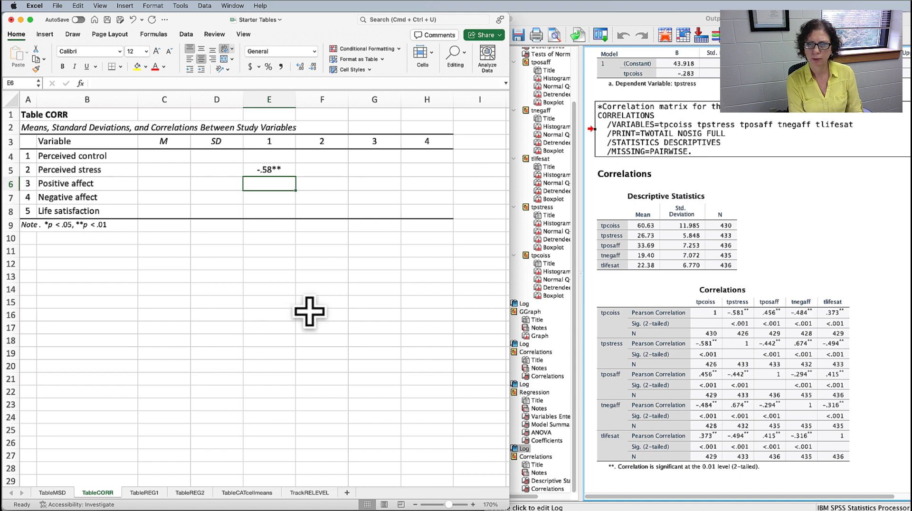
Enter the Positive affect correlation with variable 1 in E6 as the text value .46, without a leading zero
text(.46)
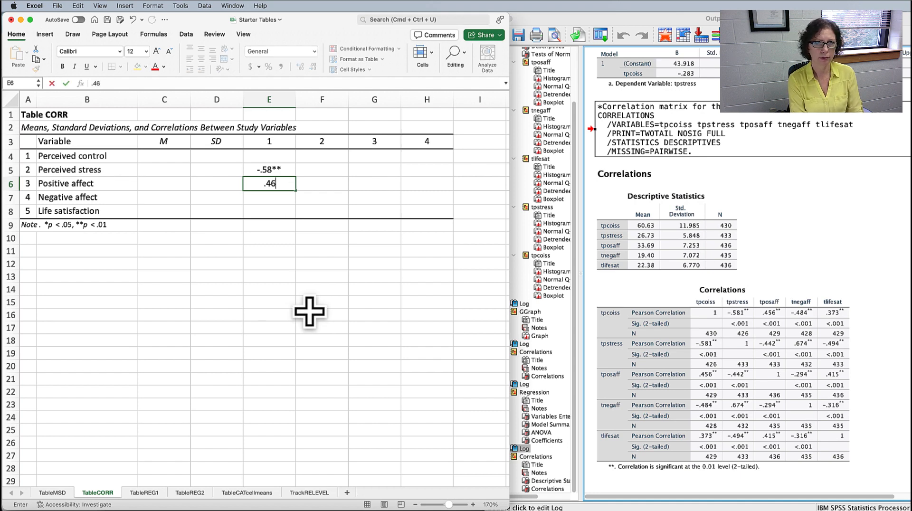
key(Return)
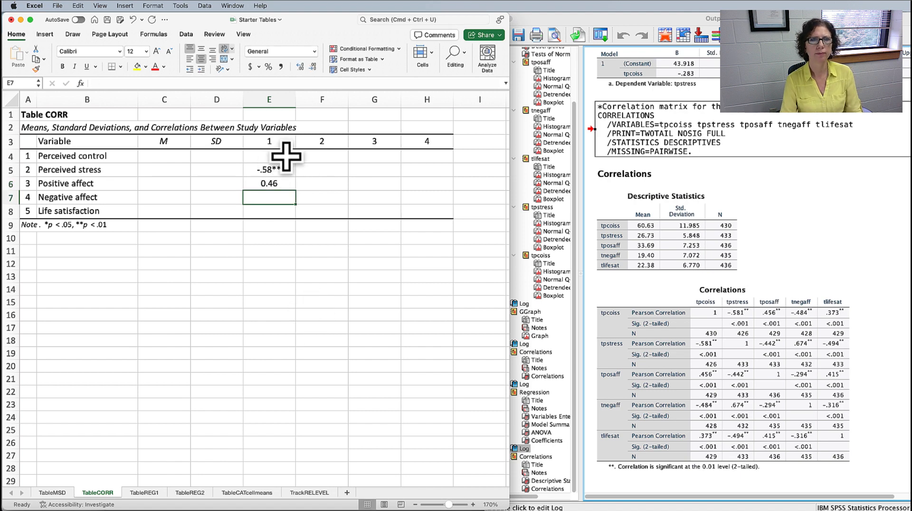
key(Up)
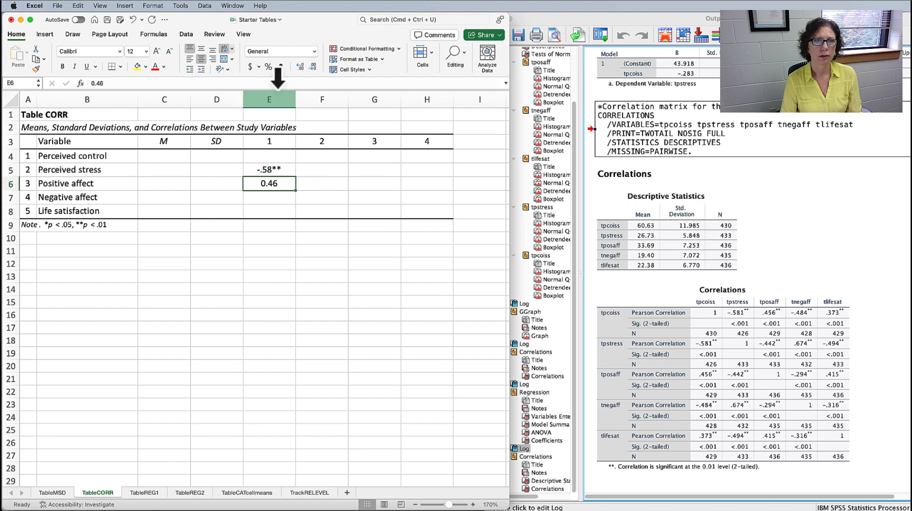
click(94, 83)
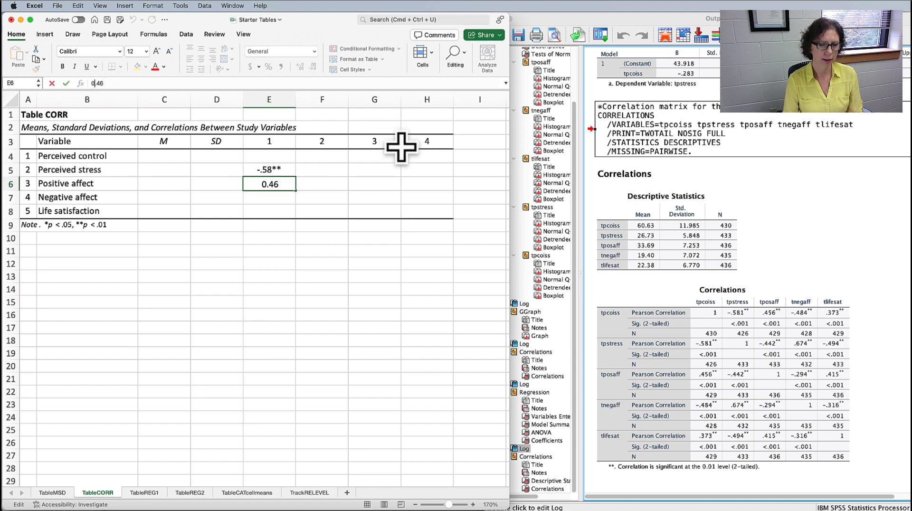
key(BackSpace)
text(')
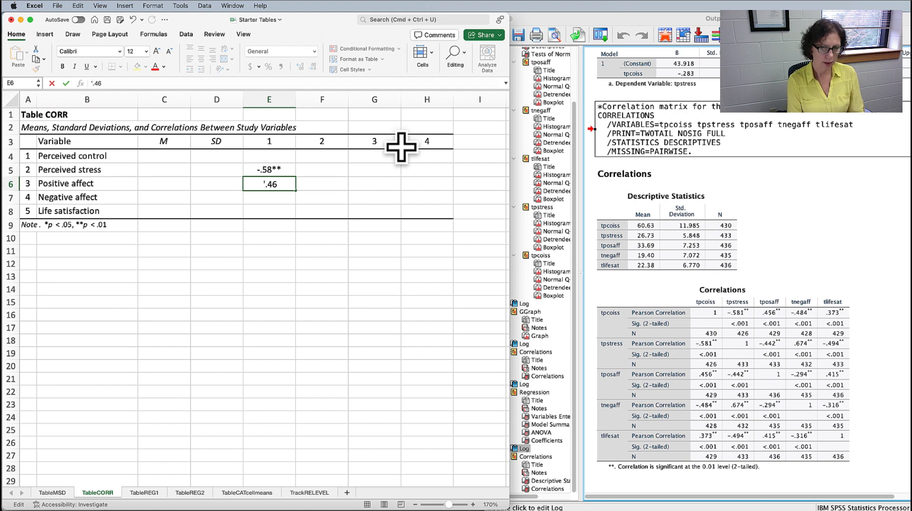
key(Return)
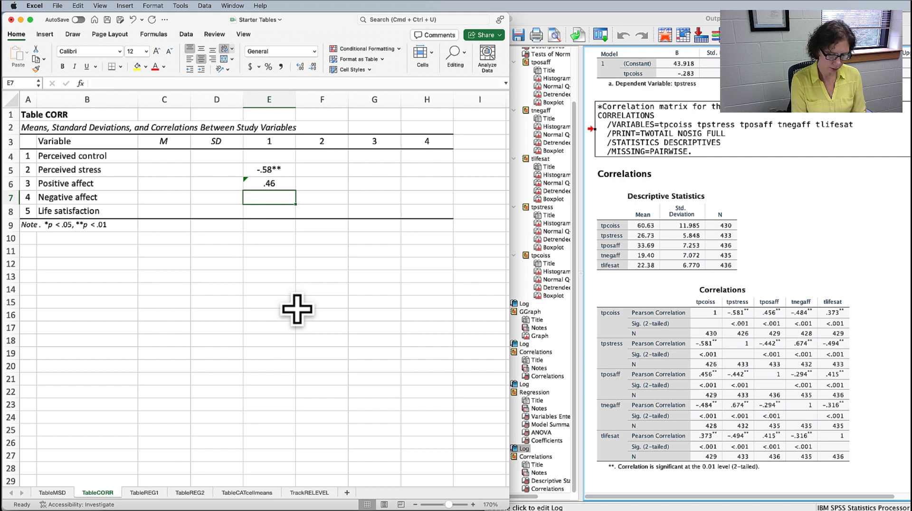
Fill in the rest of the variable 1 column as text: -.48 for Negative affect and .37 for Life satisfaction
text('-.)
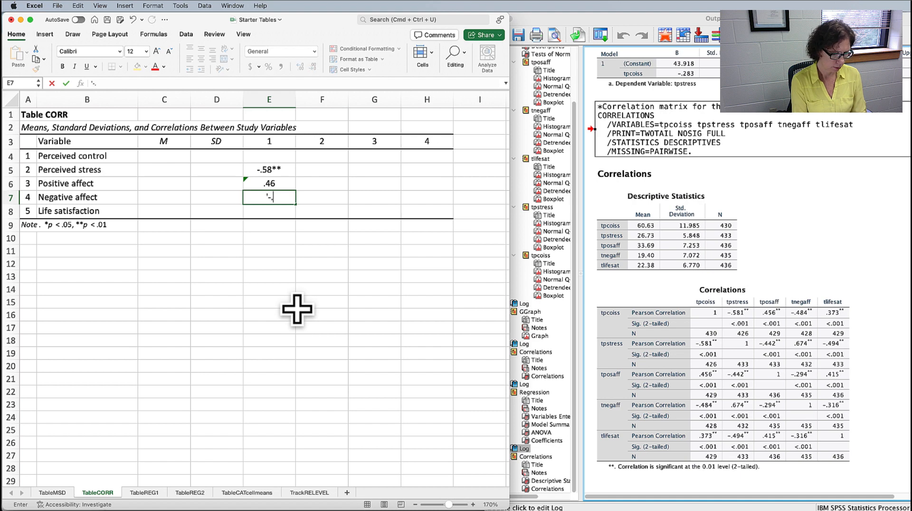
text(48)
key(Return)
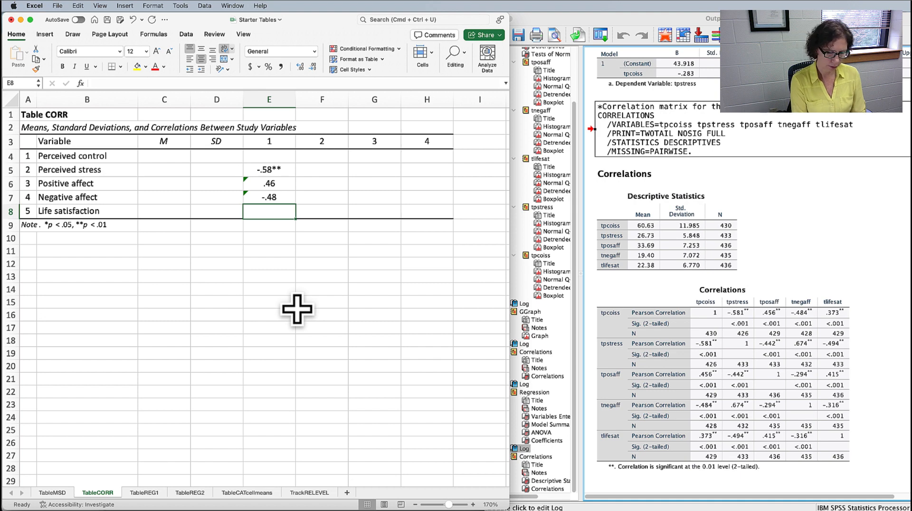
text('.)
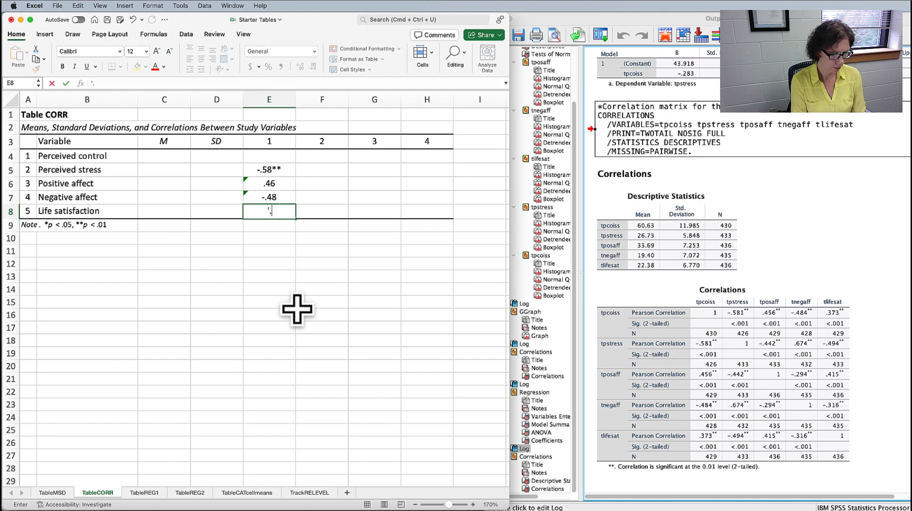
text(37)
key(Return)
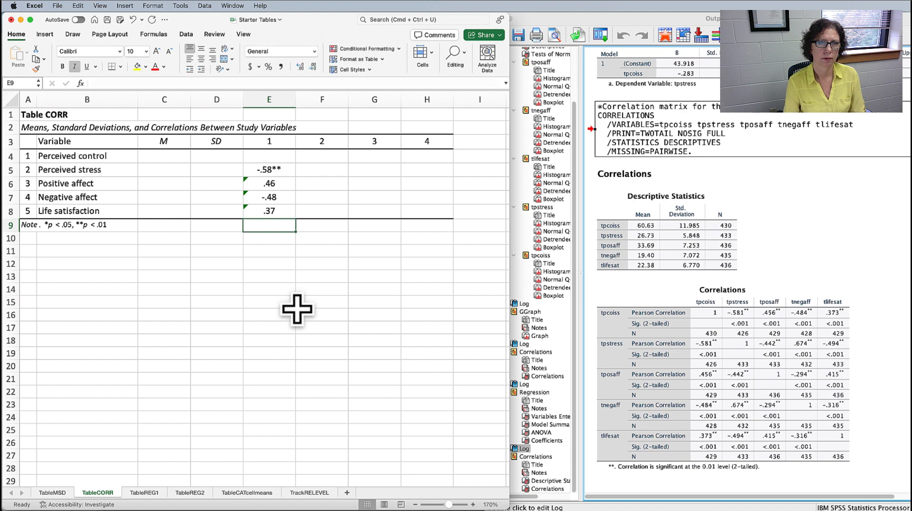
Fill in the variable 2 column as text: -.44 for Positive affect, .67 for Negative affect and -.49 for Life satisfaction
click(333, 183)
click(746, 363)
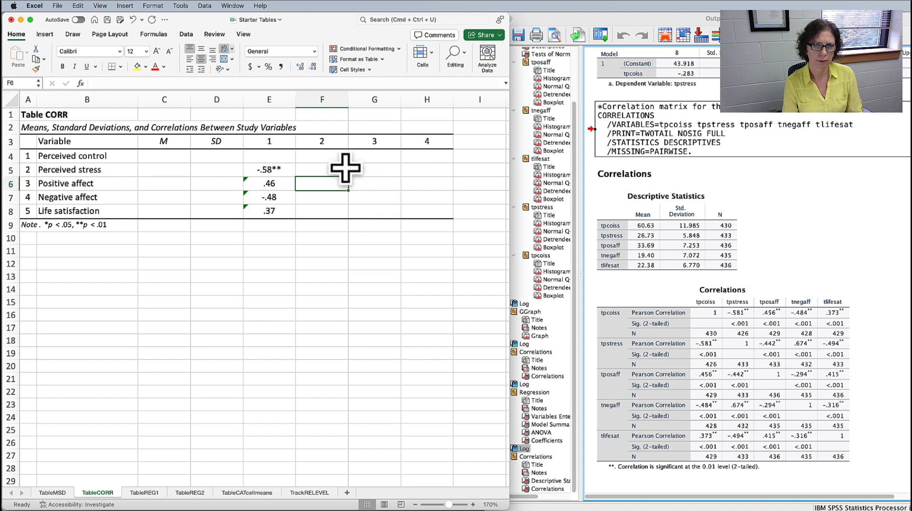
text('-.)
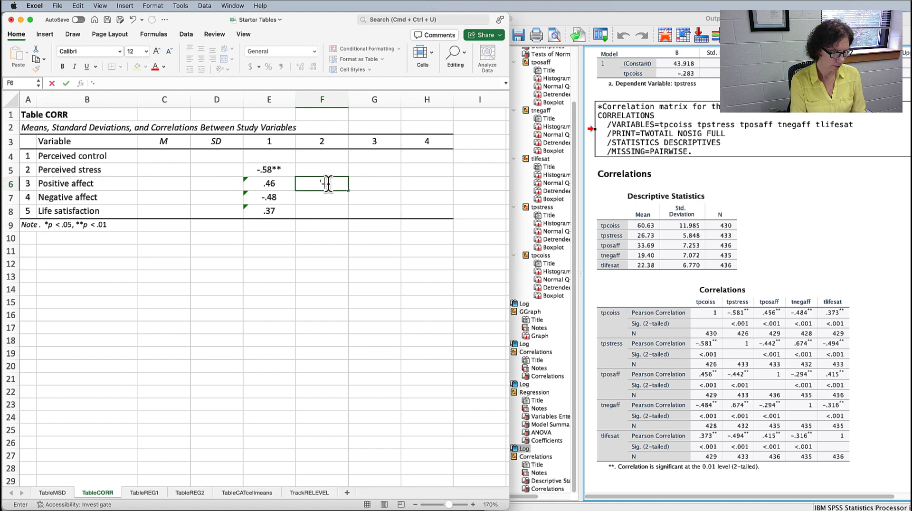
text(44)
key(Return)
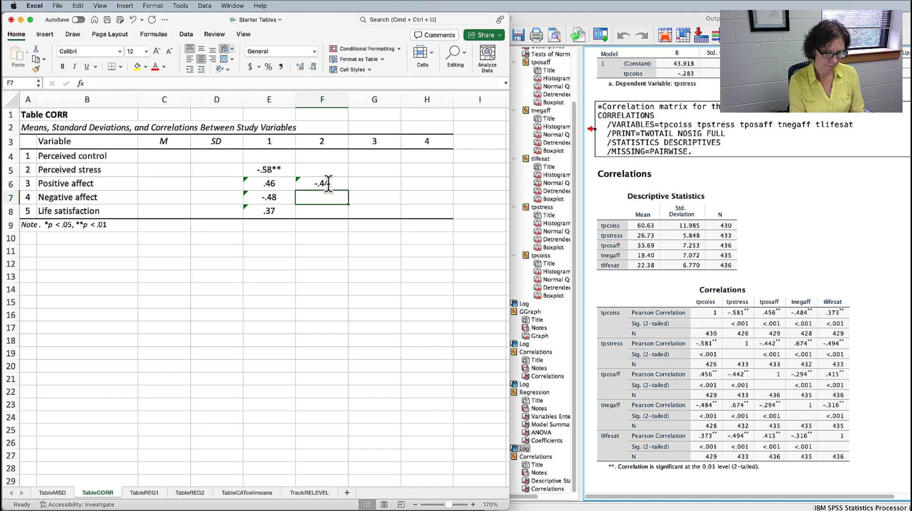
text('.)
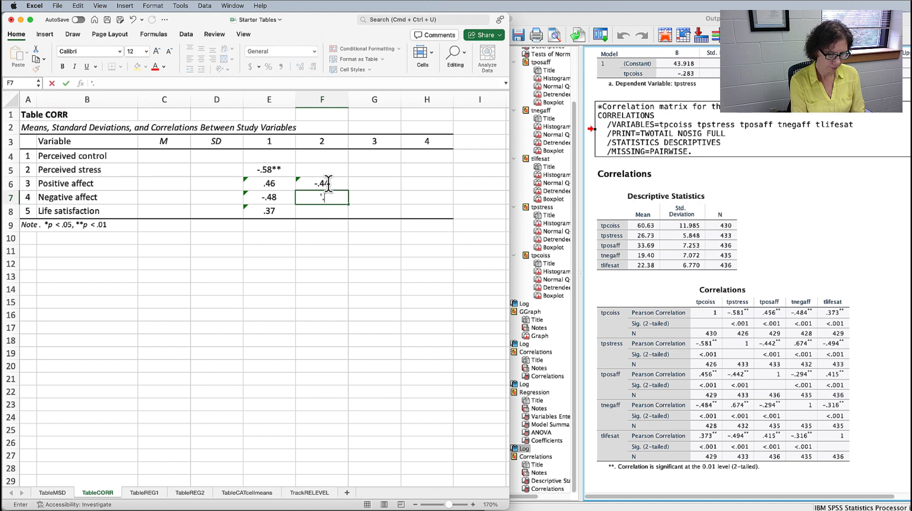
text(67)
key(Return)
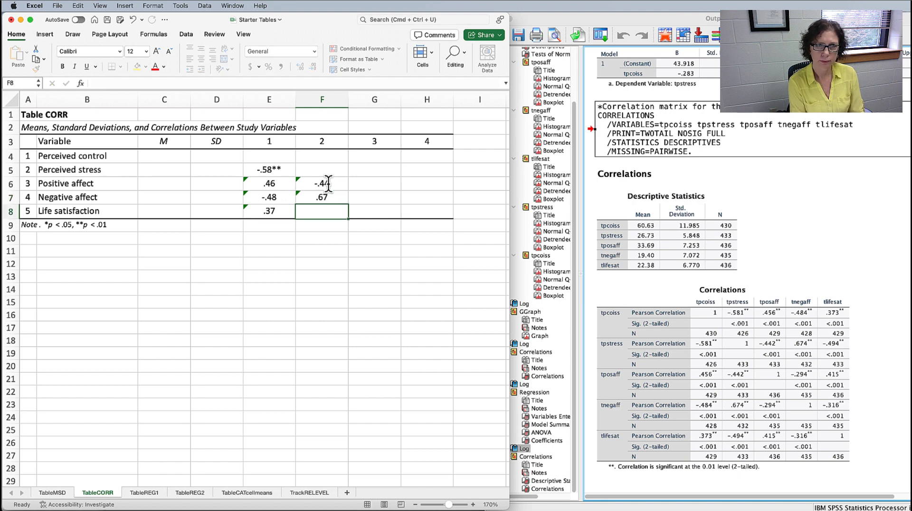
text('-.)
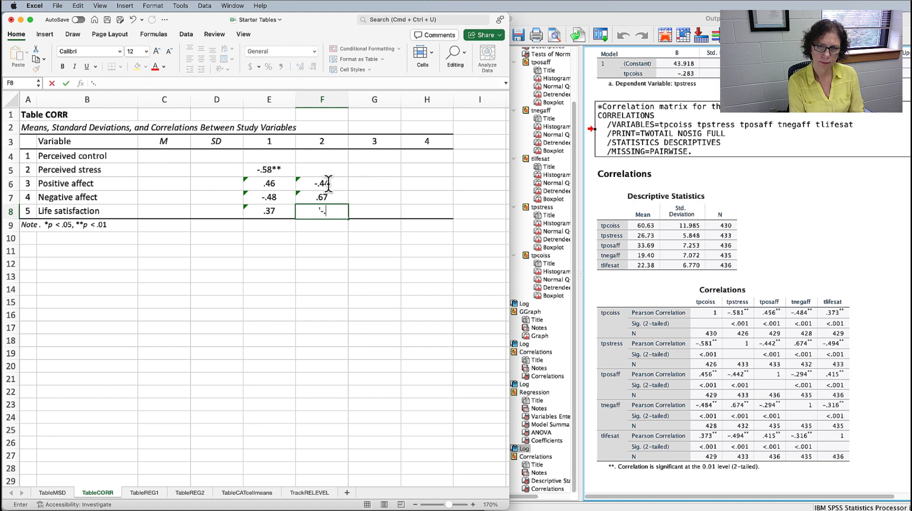
text(49)
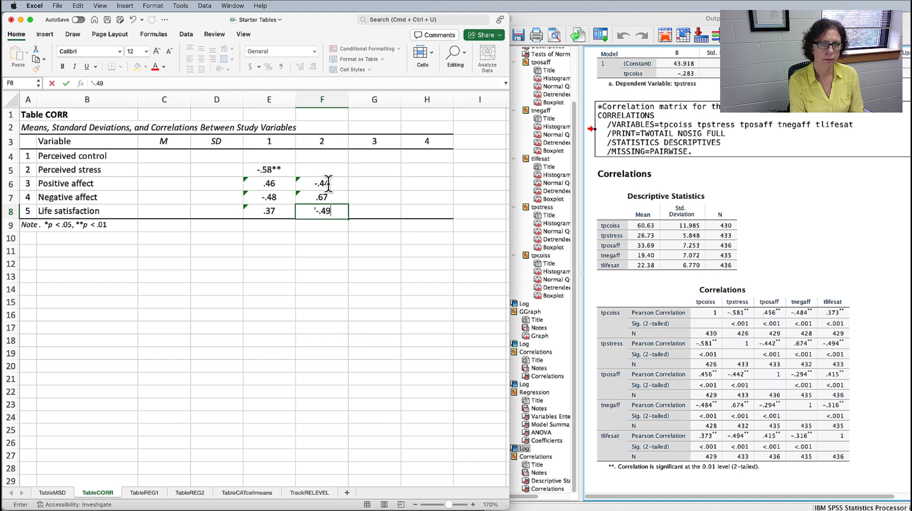
key(Return)
Fill in the variable 3 column as text: -.29 for Negative affect and .42 for Life satisfaction
click(396, 193)
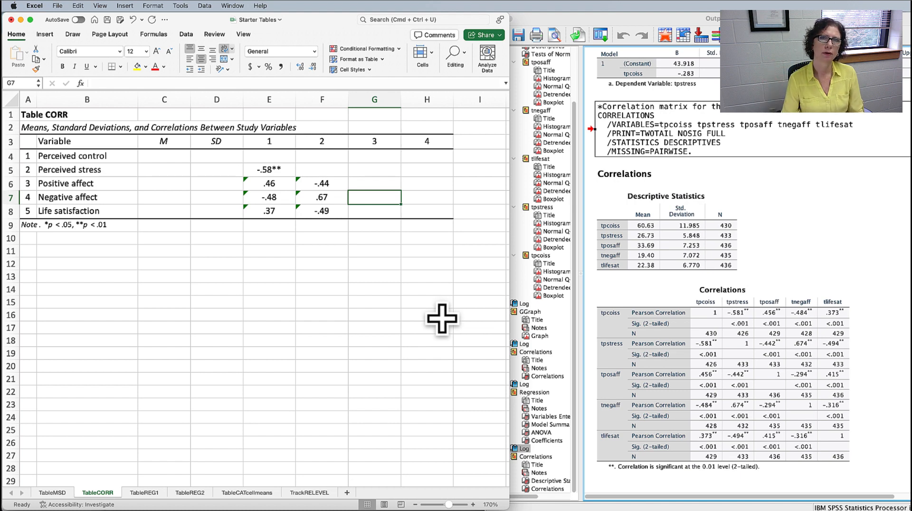
click(680, 454)
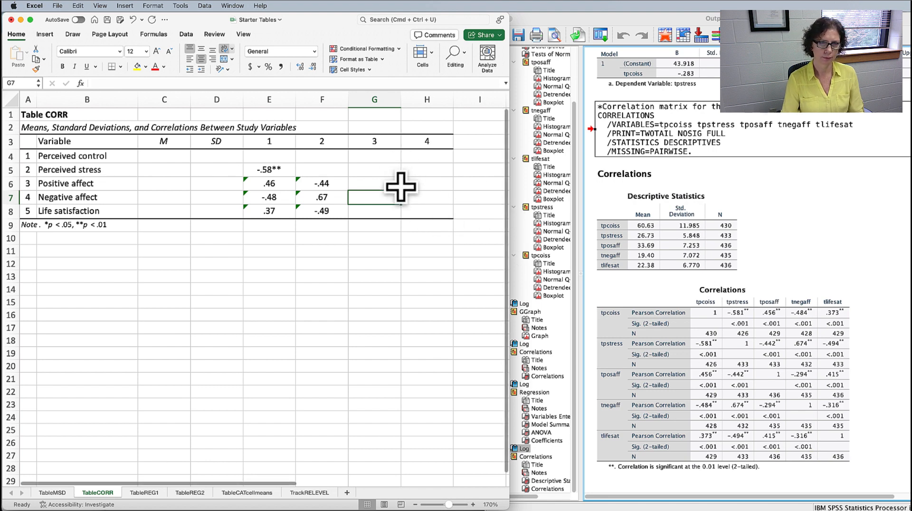
text('-)
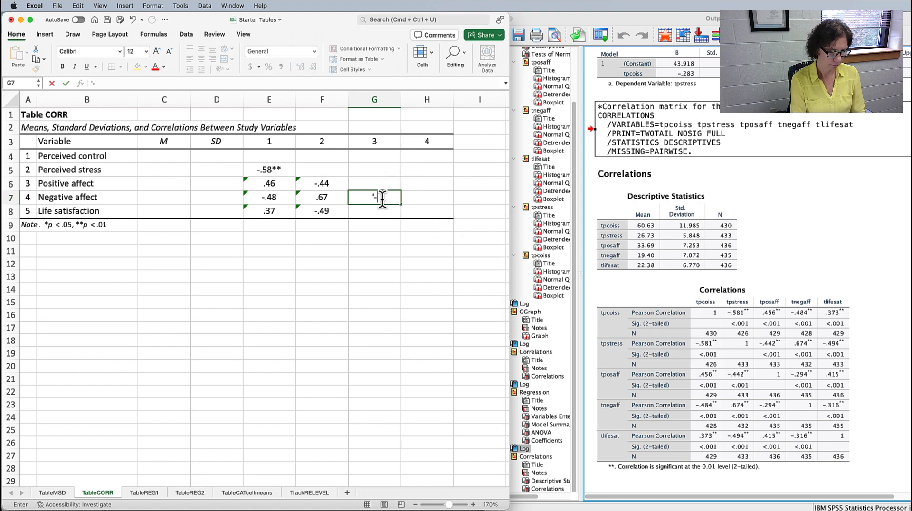
text(.29)
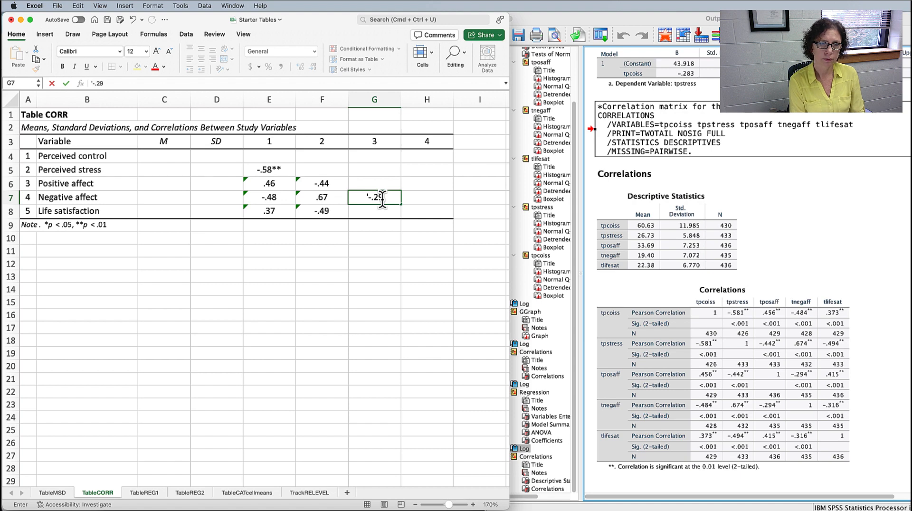
key(Return)
text('.42)
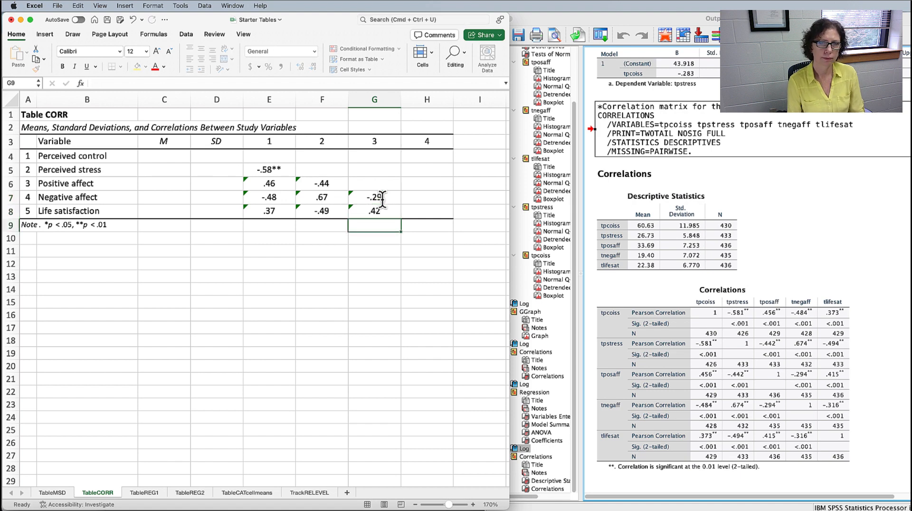
Enter the Life satisfaction correlation with variable 4 in H8 as the text value -.32
click(445, 207)
click(799, 467)
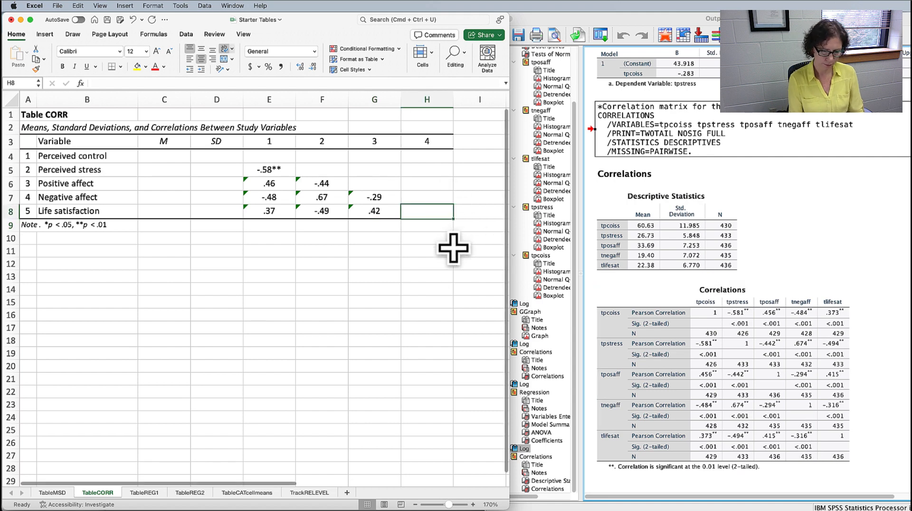
text('-.32)
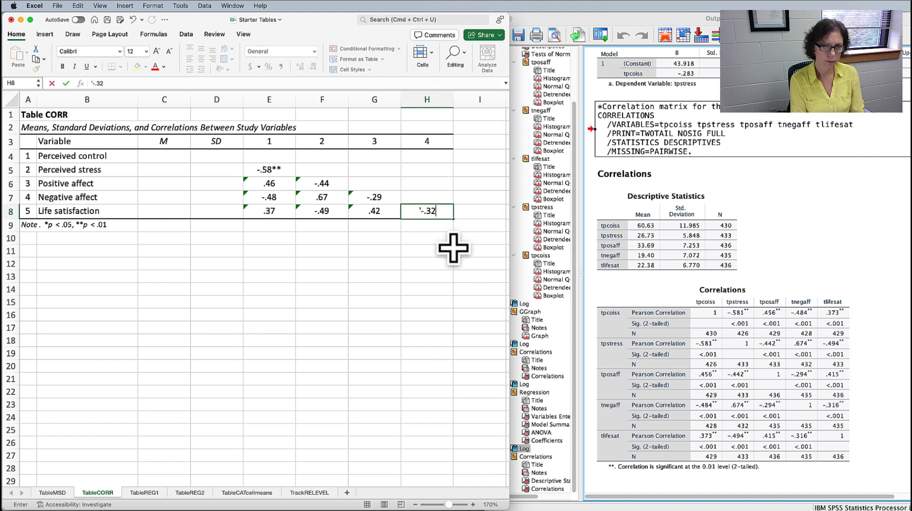
key(Return)
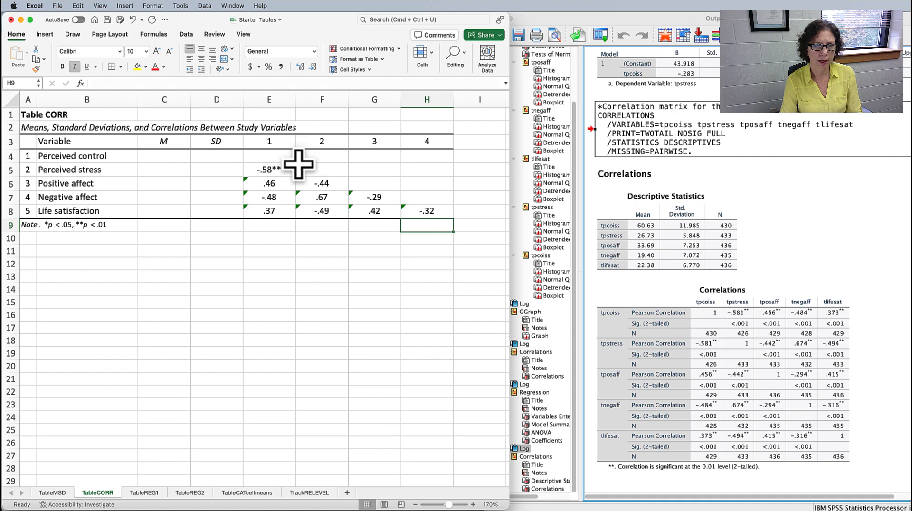
Add ** to the variable 1 correlations for Positive affect, Negative affect and Life satisfaction, giving .46**, -.48** and .37**
double_click(285, 184)
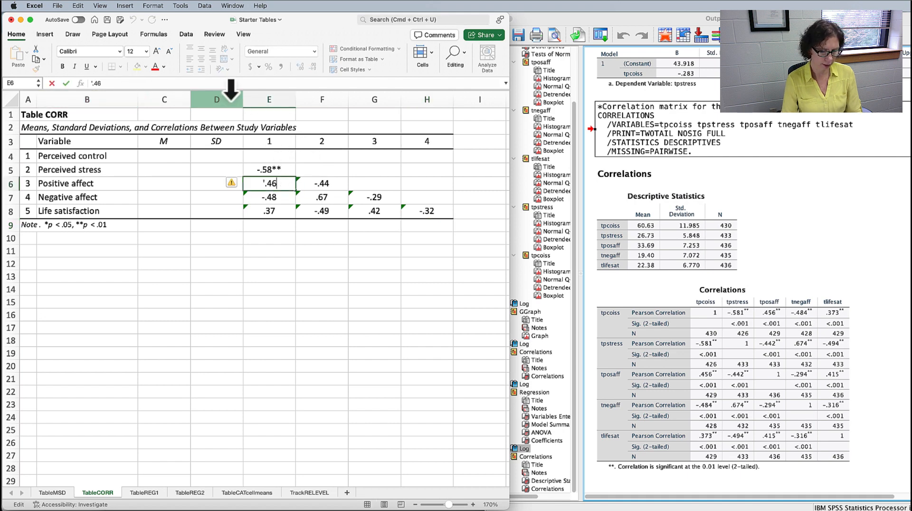
text(**)
key(shift+Left)
key(shift+Left)
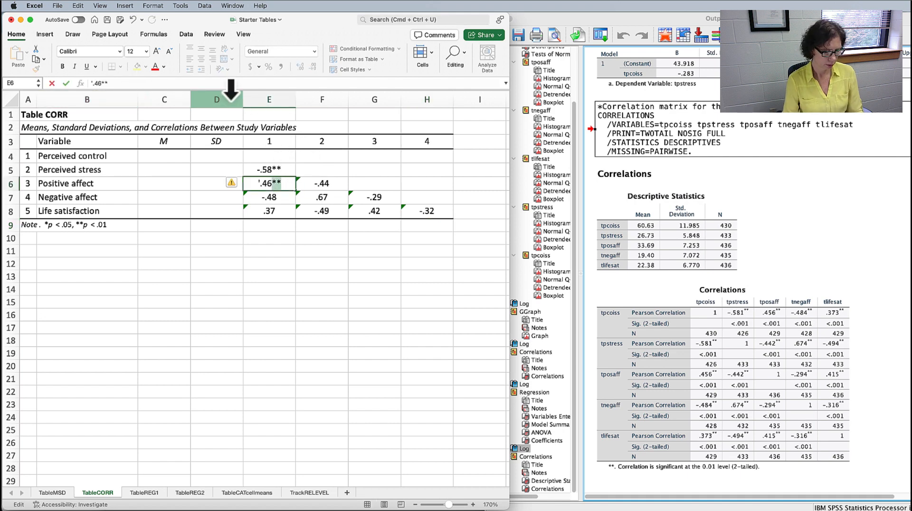
key(Return)
key(F2)
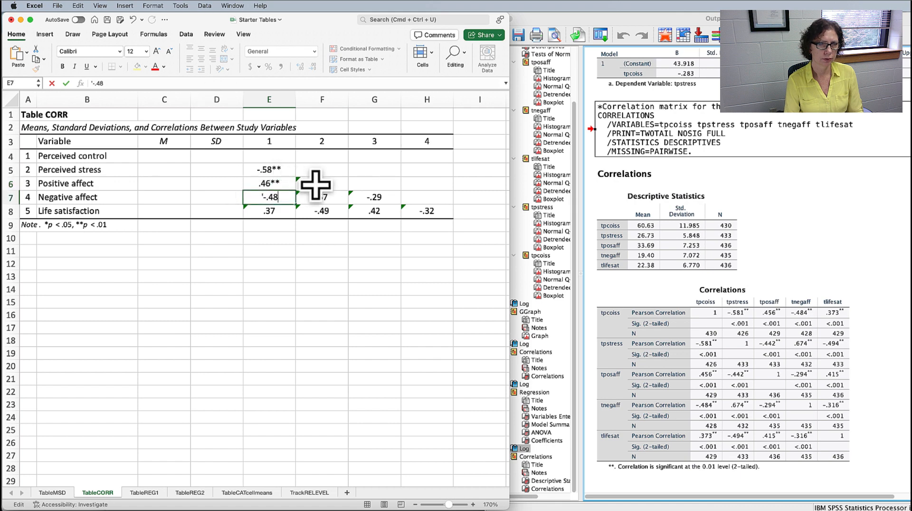
text(**)
double_click(287, 211)
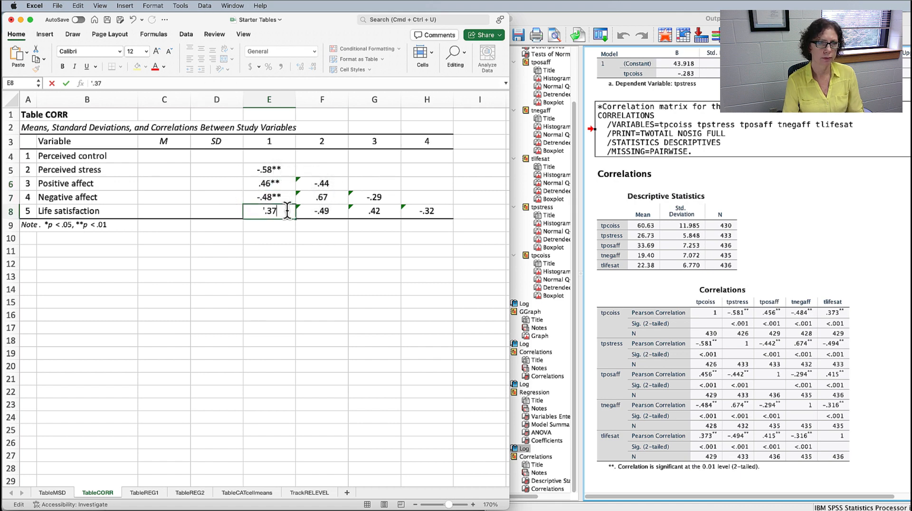
text(**)
Add ** to the variable 2 correlations for Positive affect, Negative affect and Life satisfaction, giving -.44**, .67** and -.49**
double_click(333, 184)
text(**)
double_click(337, 196)
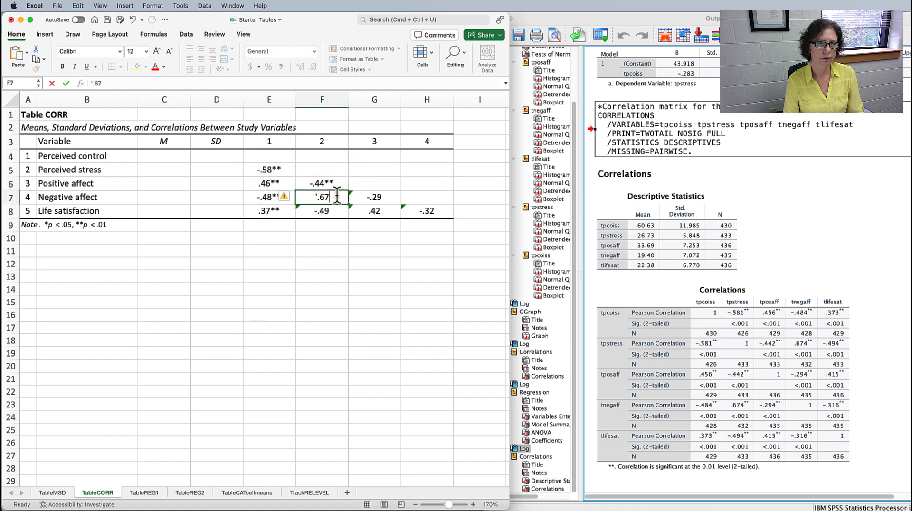
text(**)
double_click(326, 211)
text(**)
Add ** to the variable 3 correlations, giving -.29** and .42**, and to the variable 4 correlation, giving -.32**
double_click(390, 197)
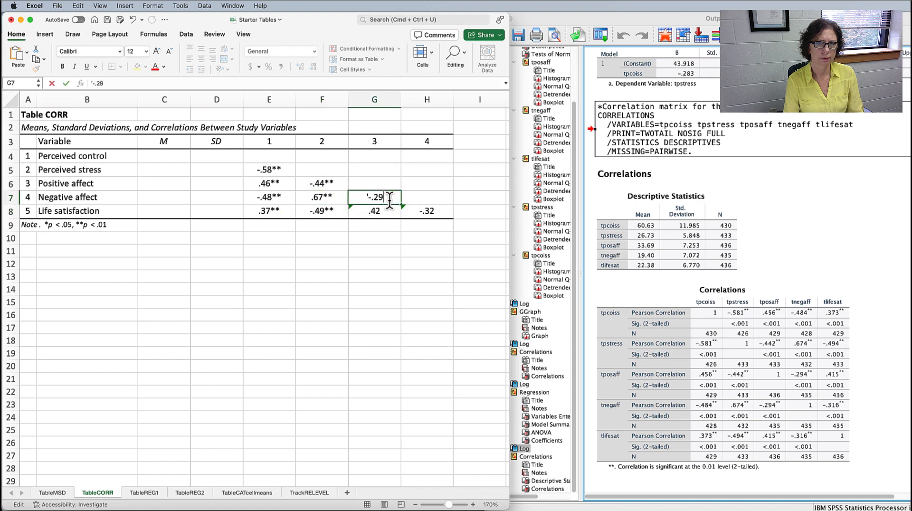
text(**)
double_click(394, 210)
text(**)
double_click(446, 210)
text(**)
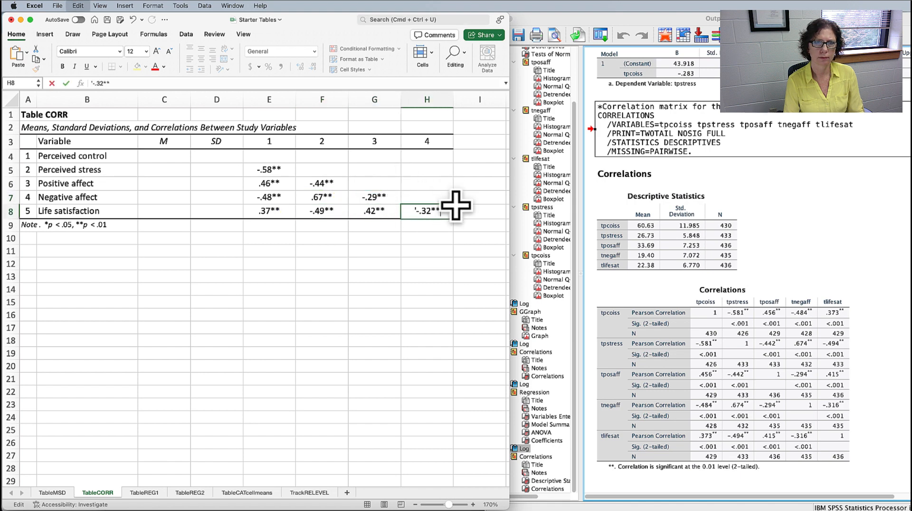
click(333, 276)
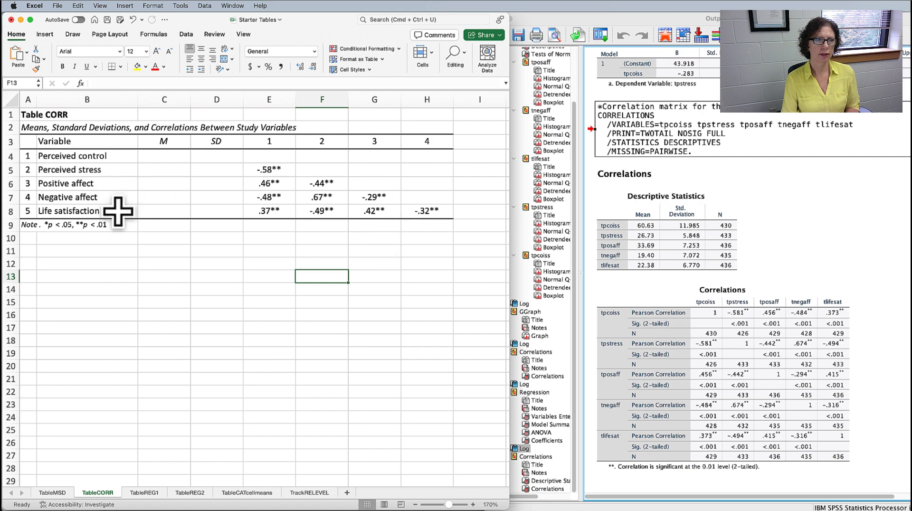
Remove the *p < .05, entry from the table note in A9
click(29, 223)
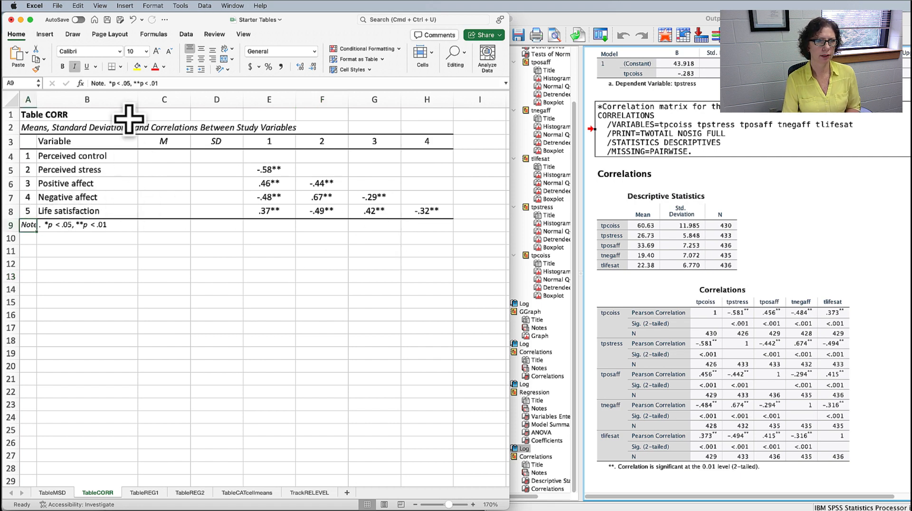
click(109, 83)
drag(108, 83, 134, 83)
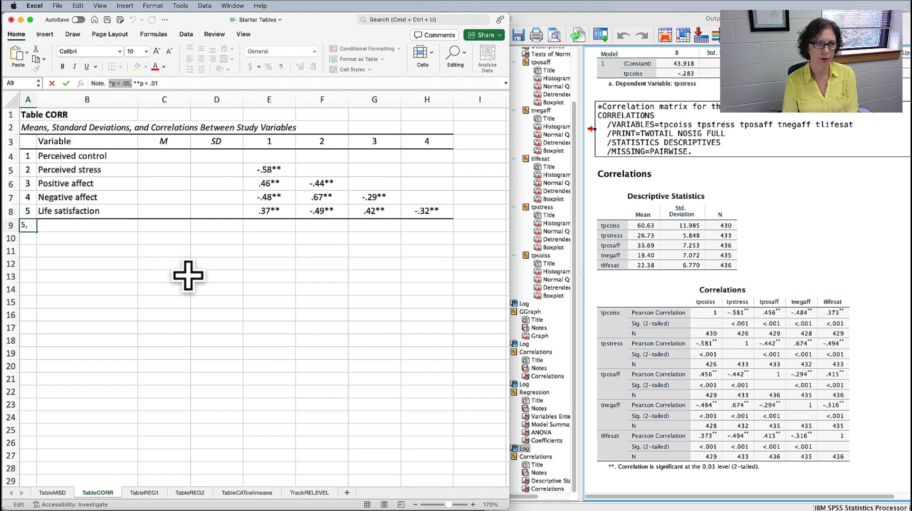
key(BackSpace)
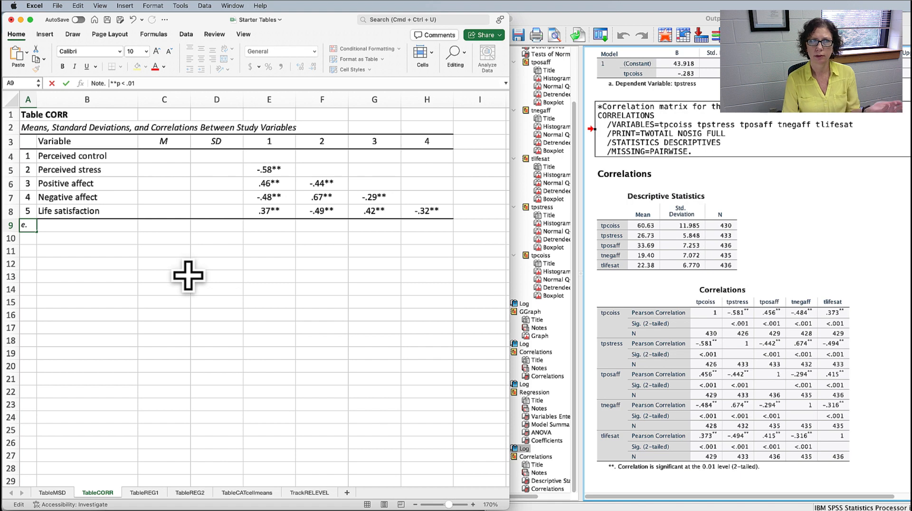
click(132, 83)
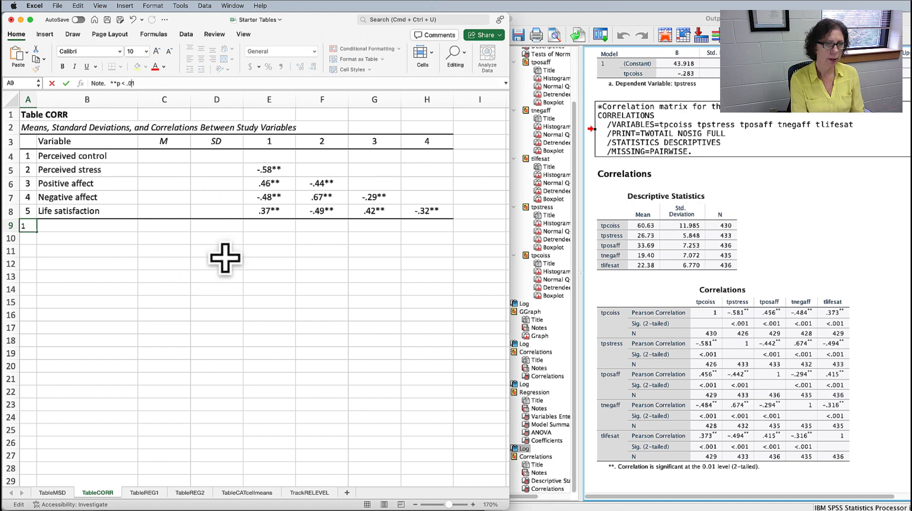
text(0)
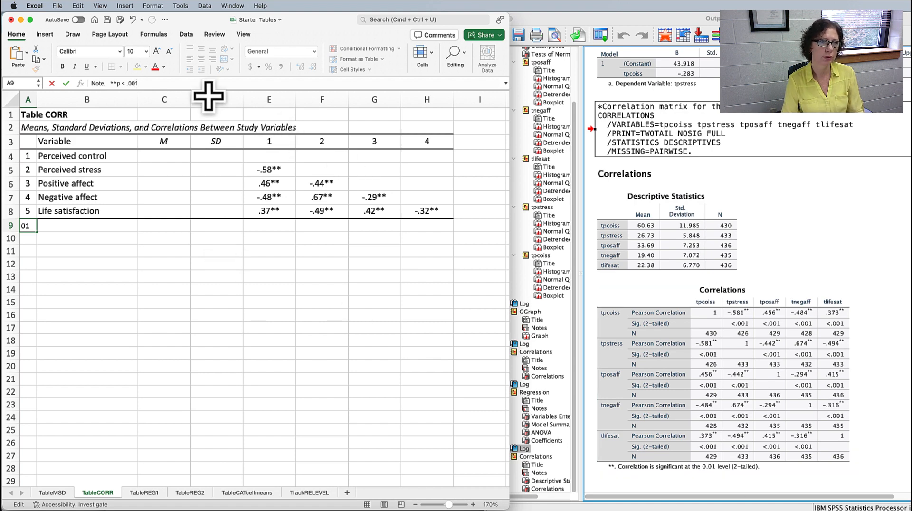
key(BackSpace)
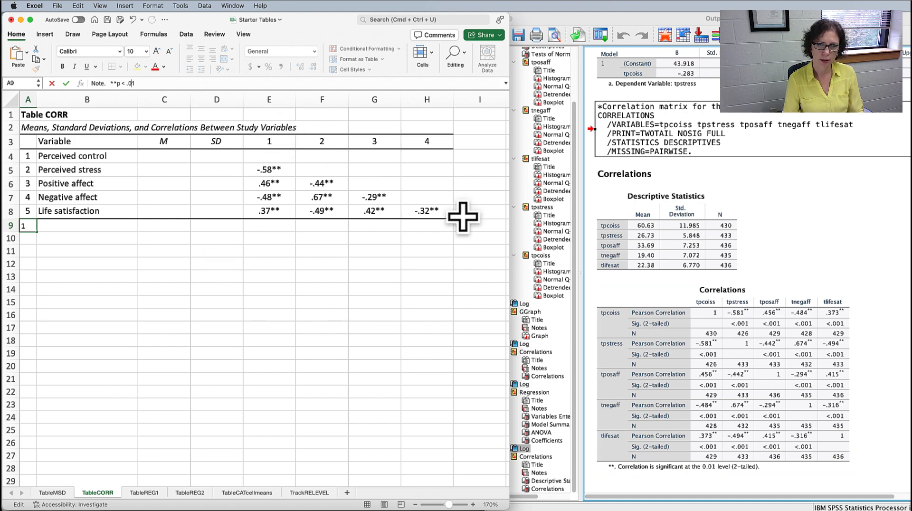
Insert the sample size range from the SPSS correlations, N = 426-436., before **p < .01 in the table note
click(725, 468)
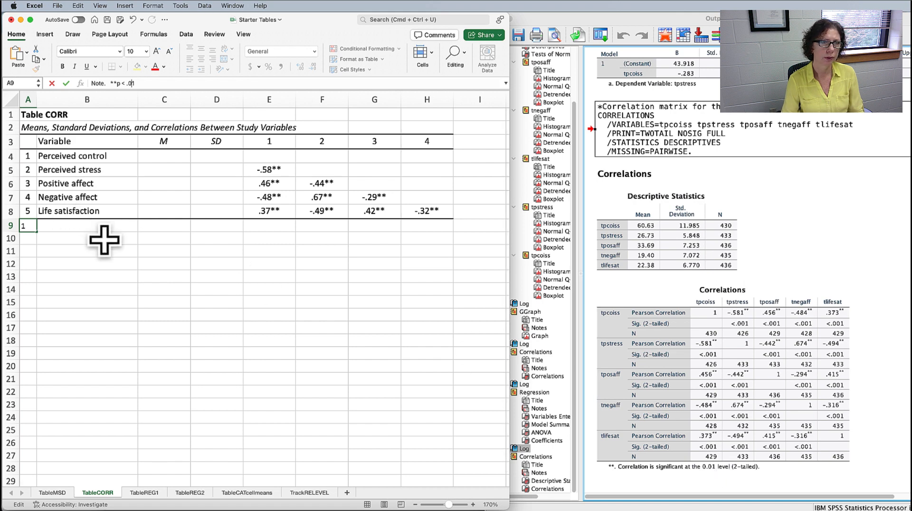
click(189, 286)
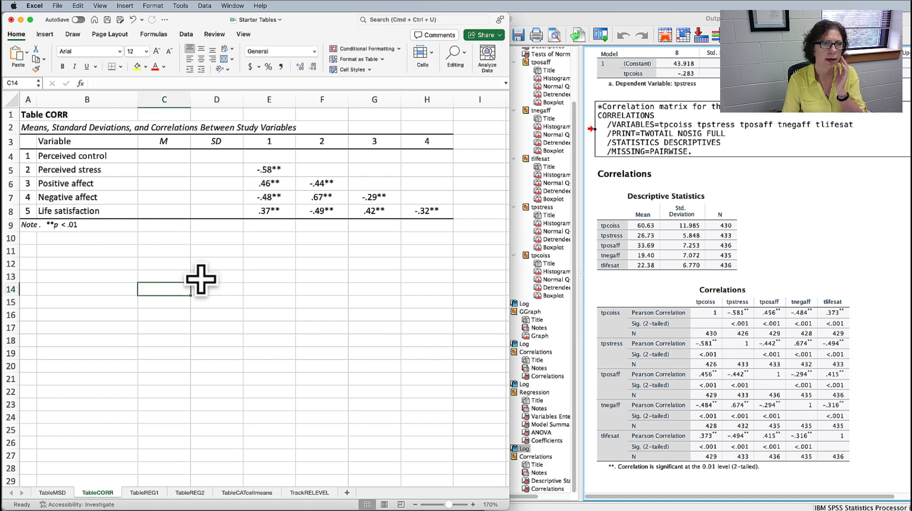
click(29, 224)
click(108, 84)
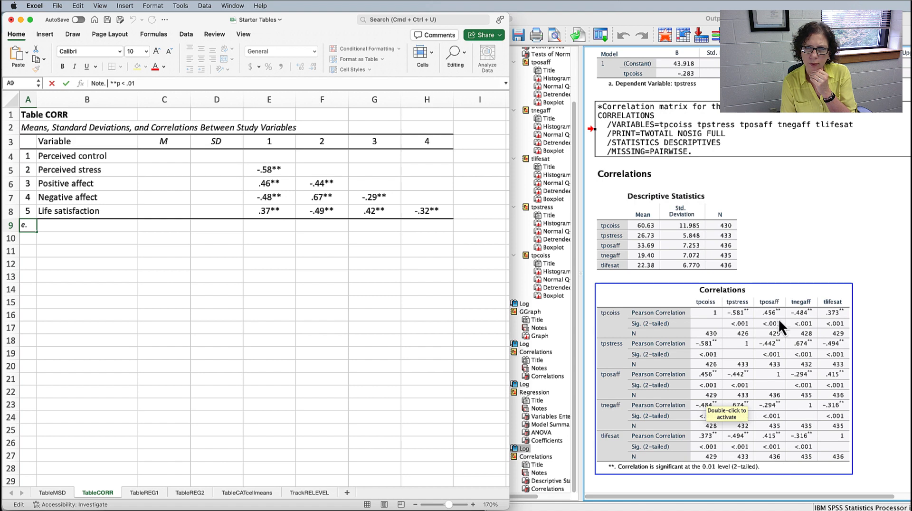
click(743, 335)
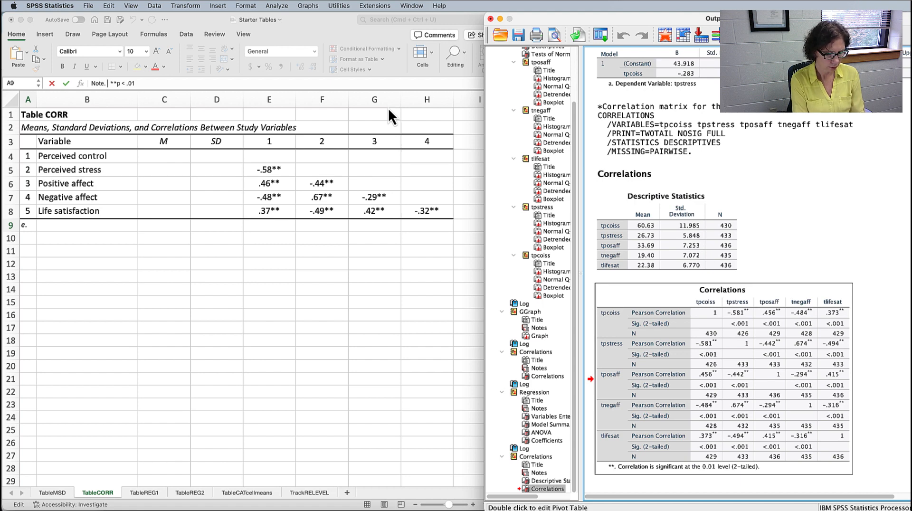
key(Up)
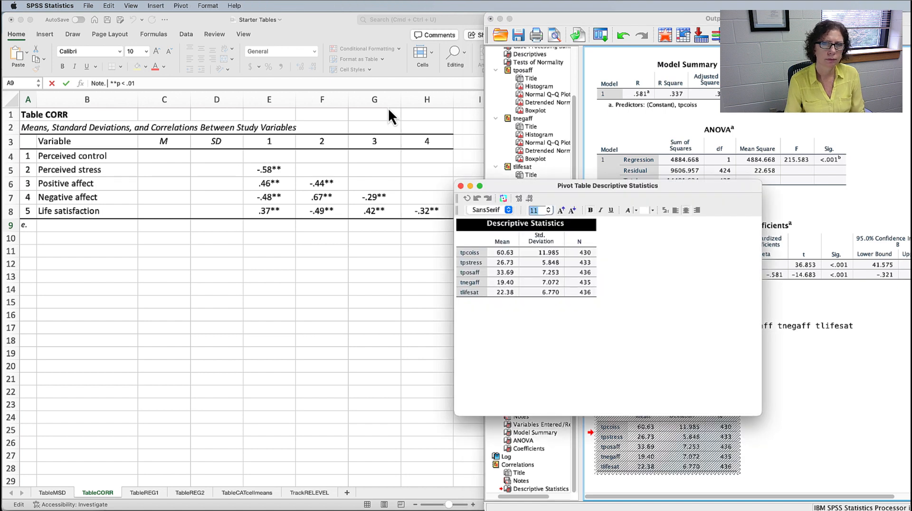
click(461, 187)
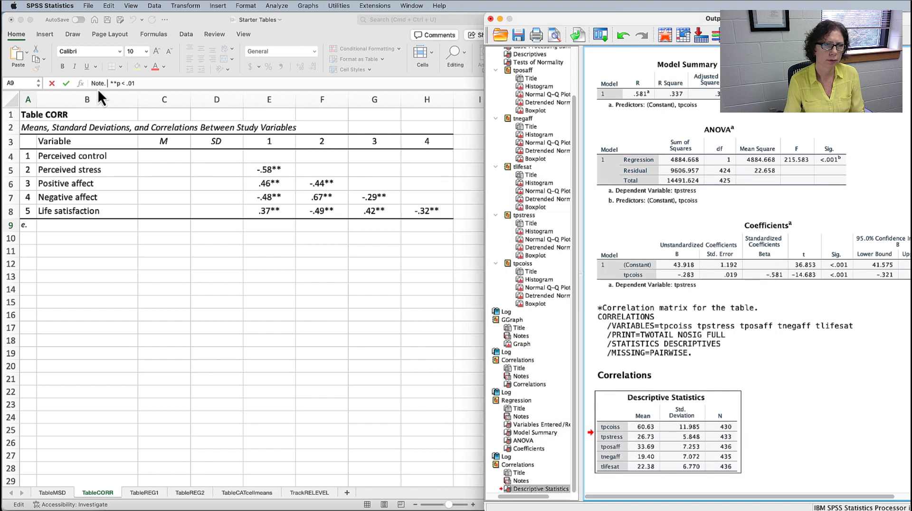
click(107, 84)
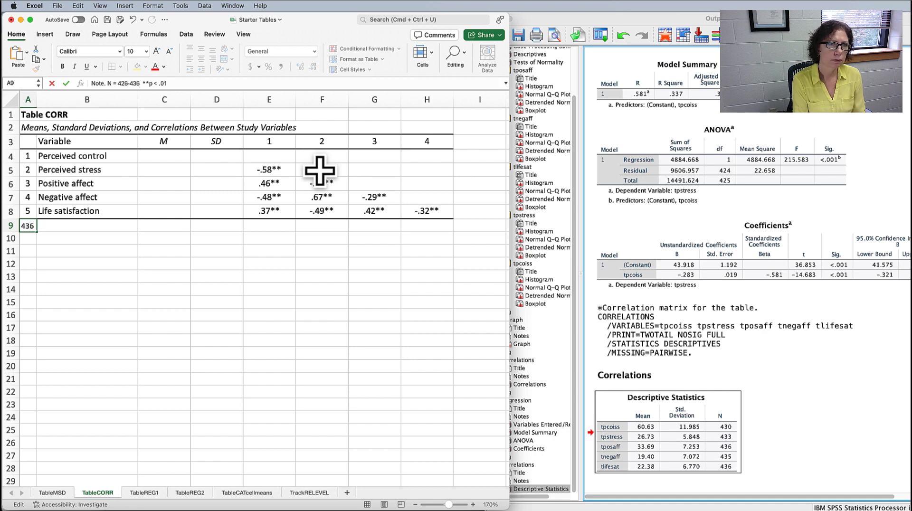
key(Return)
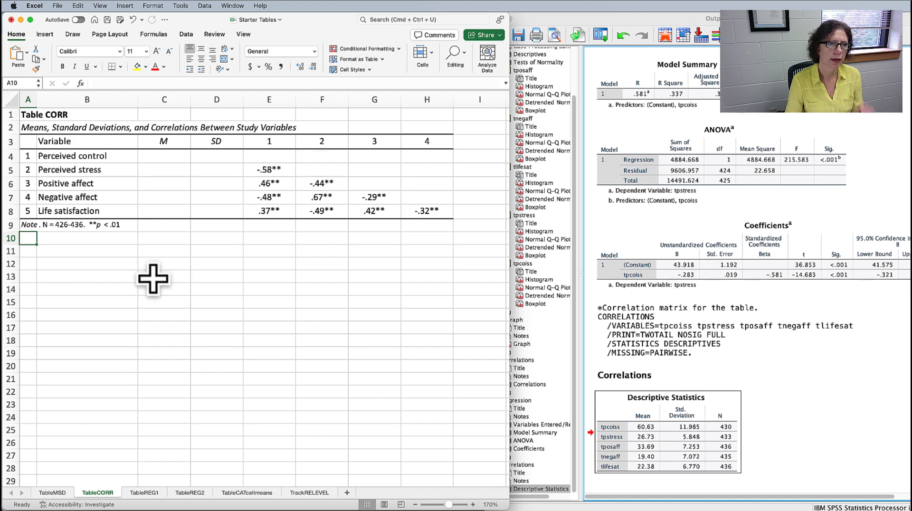
Italicize the N of the sample size range in the table note
key(Up)
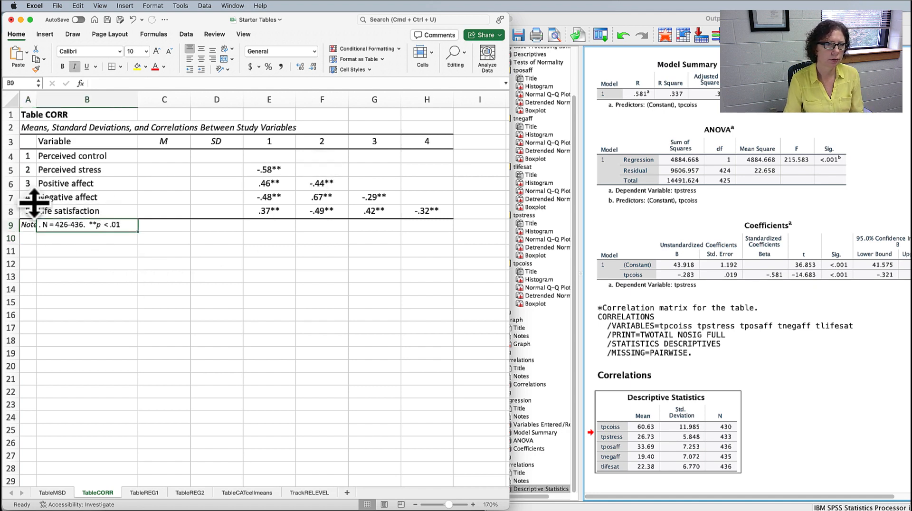
double_click(111, 83)
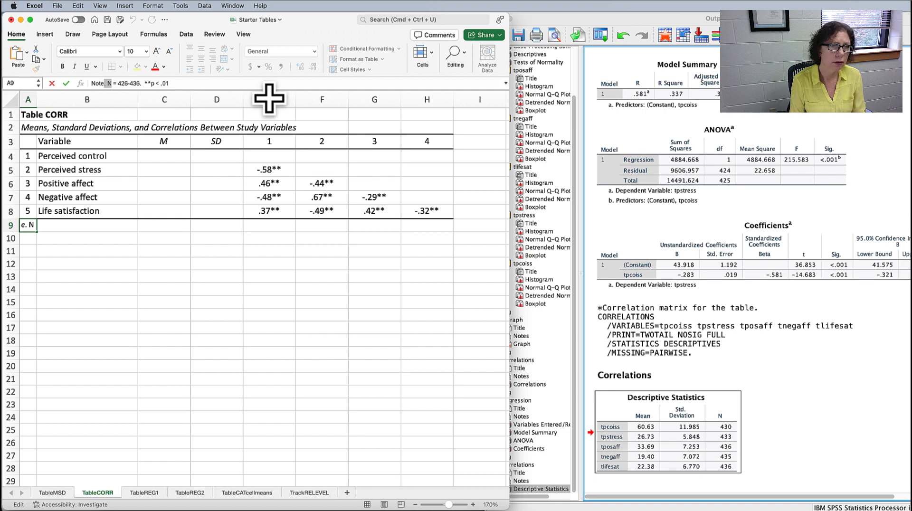
key(super+i)
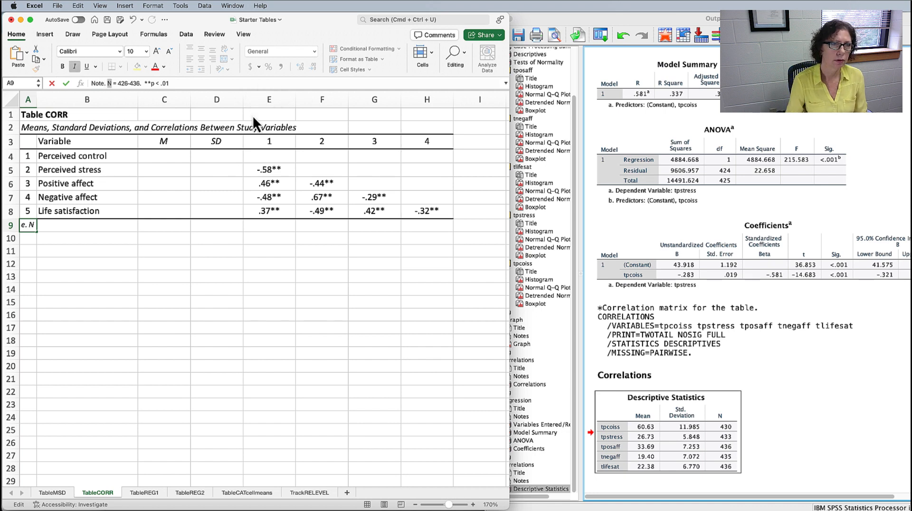
click(188, 311)
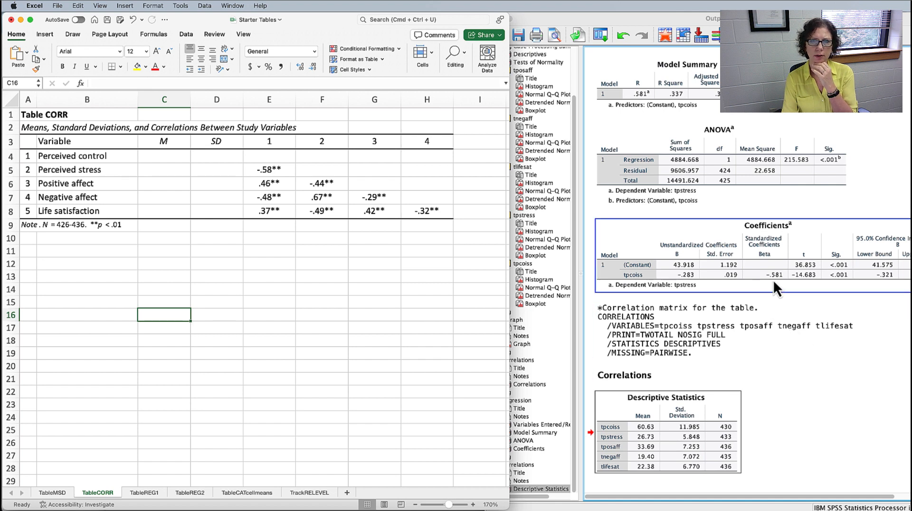
Switch to the SPSS output and try to copy the five variables' Mean and Std. Deviation values from the Descriptive Statistics table
click(811, 394)
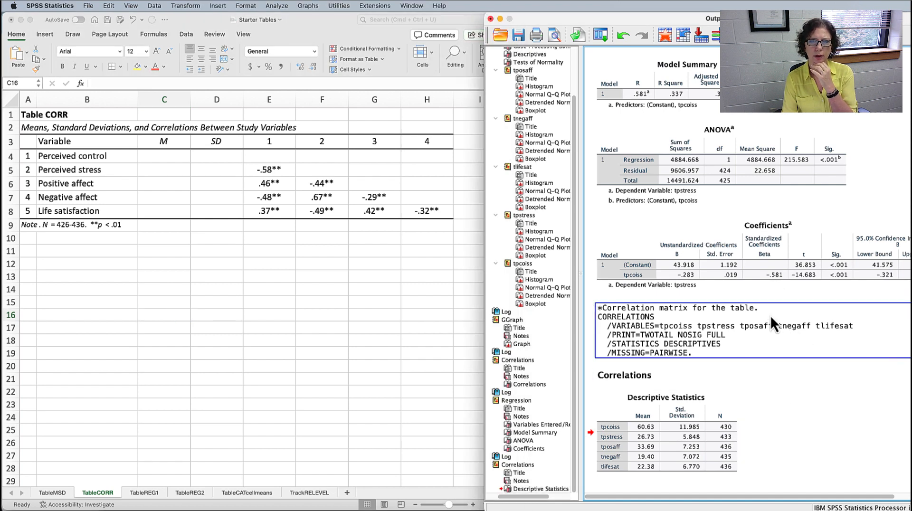
scroll(697, 388, up, 10)
scroll(698, 387, down, 10)
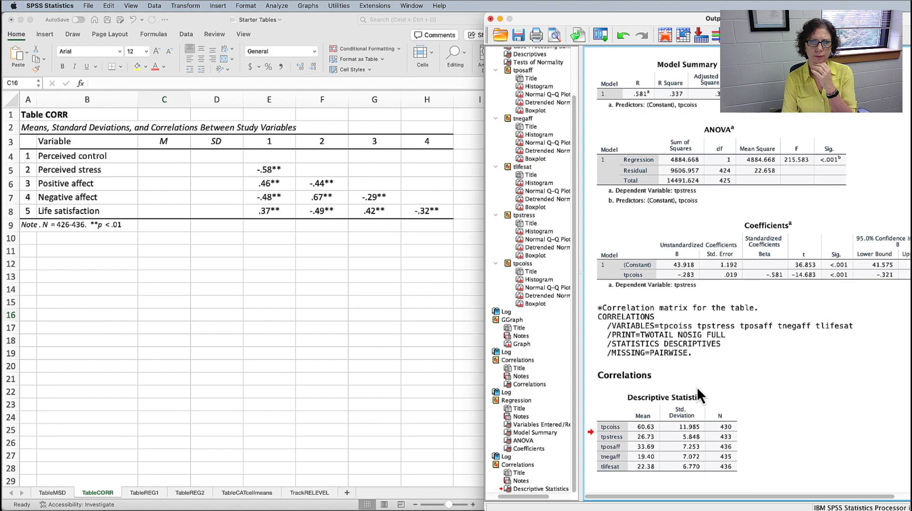
key(super+z)
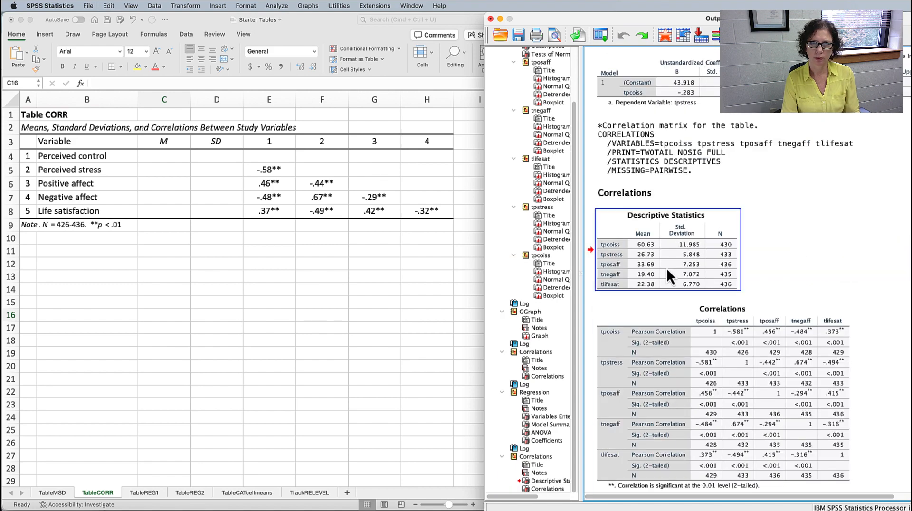
click(816, 240)
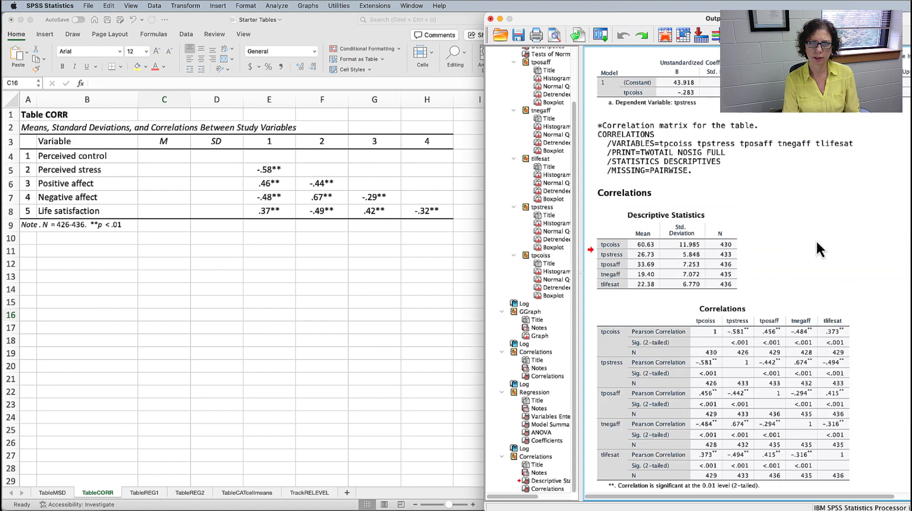
click(677, 253)
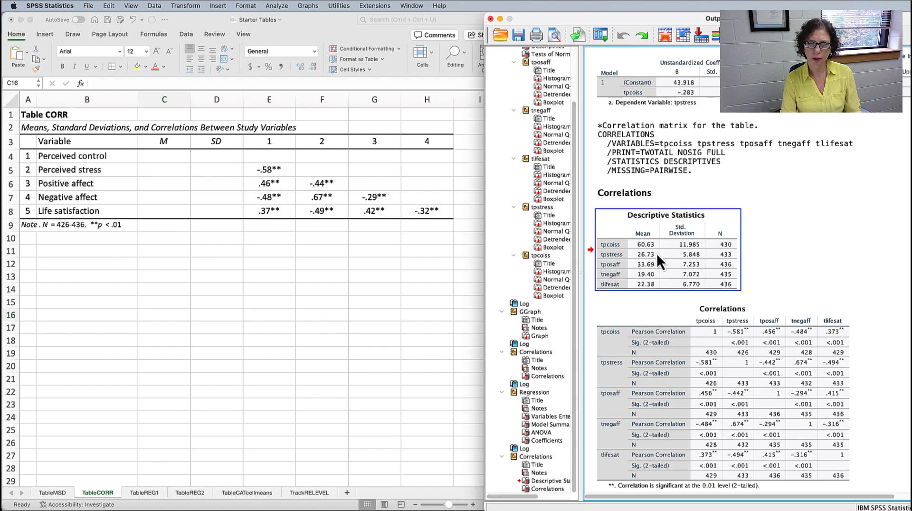
double_click(657, 253)
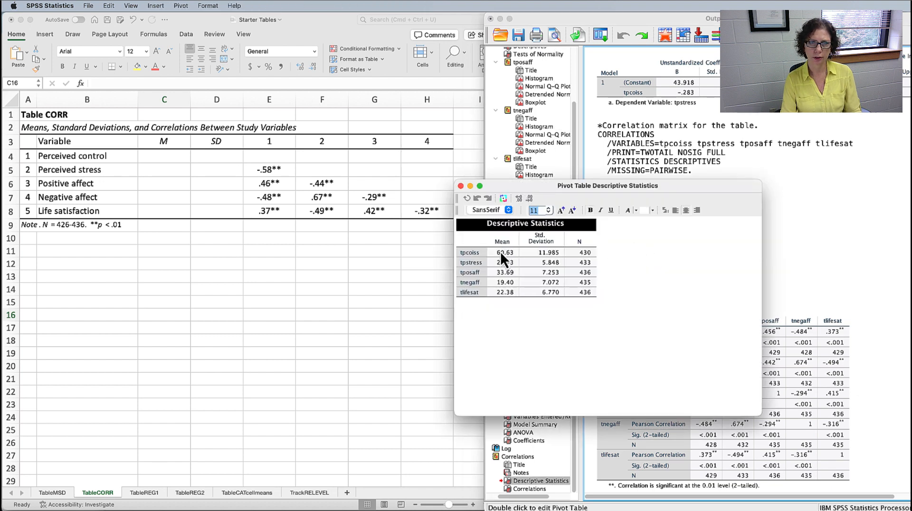
drag(501, 252, 555, 293)
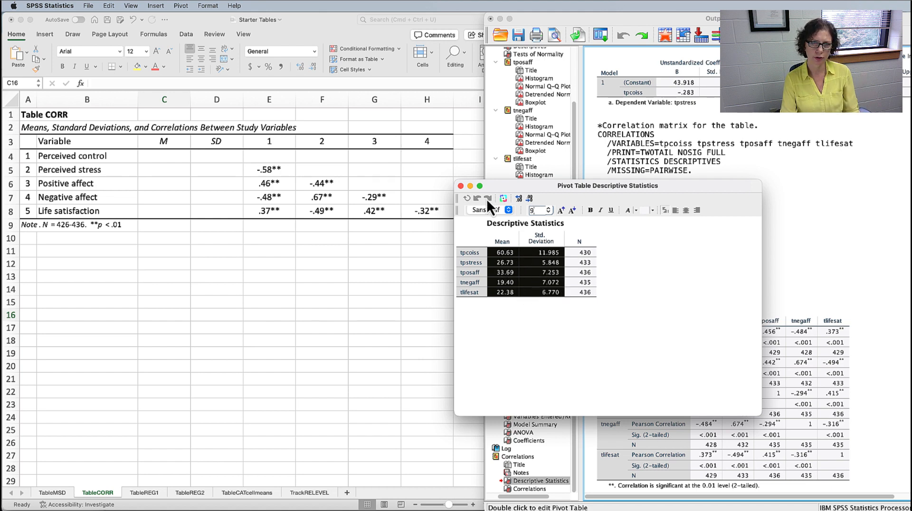
click(460, 187)
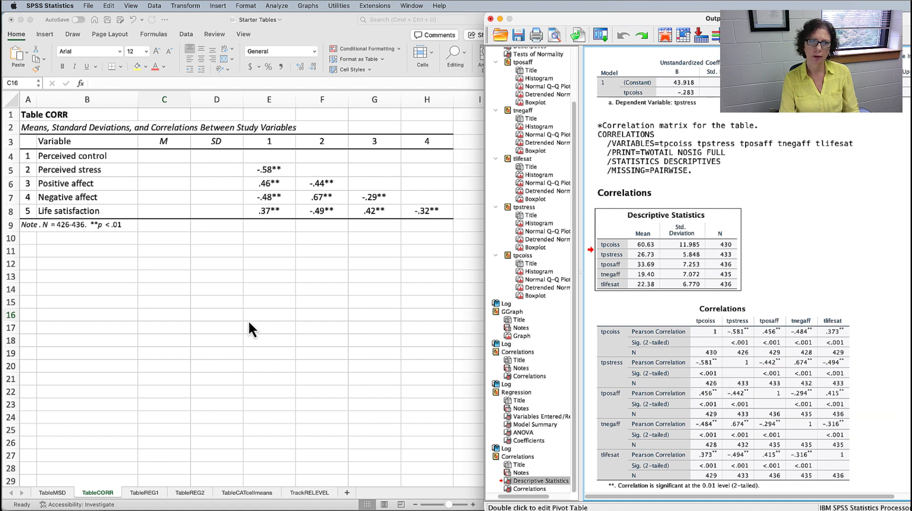
Try pasting the clipboard contents into cell C13 of the Excel sheet, and clear the pasted ** from that cell
click(167, 290)
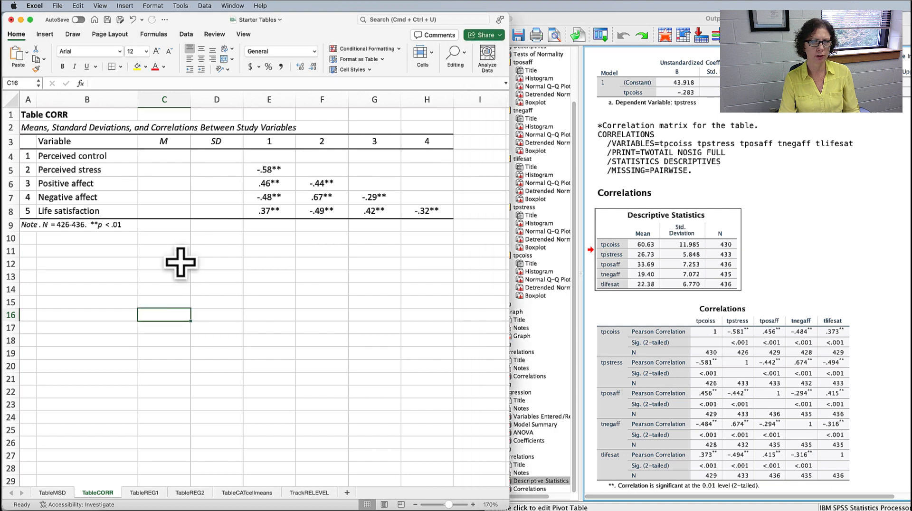
click(170, 280)
text(**)
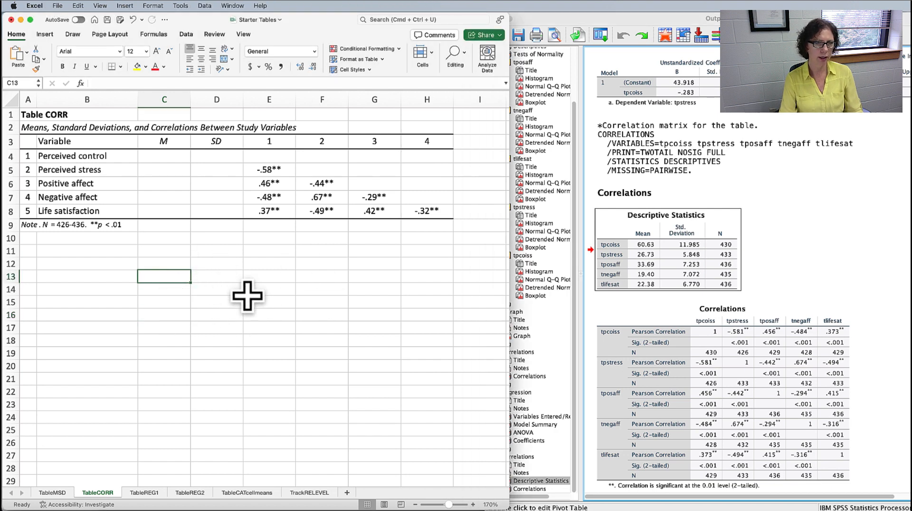
click(185, 300)
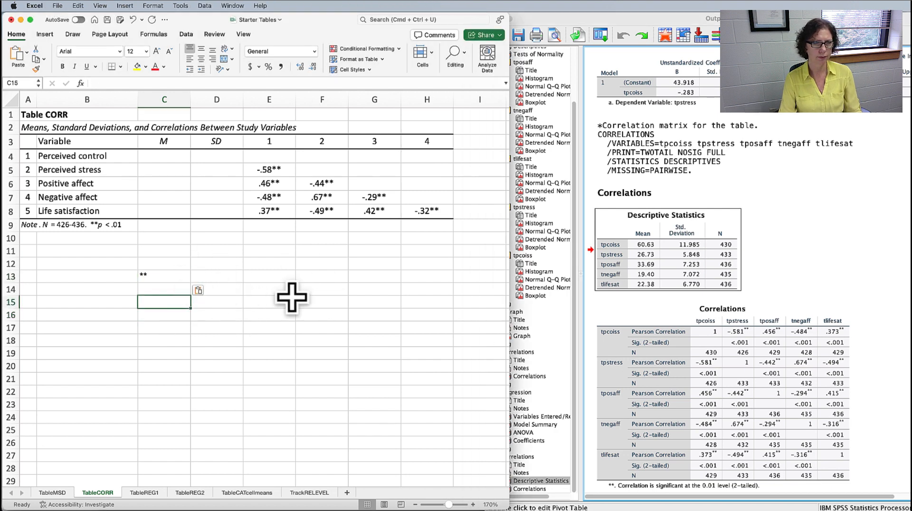
click(187, 277)
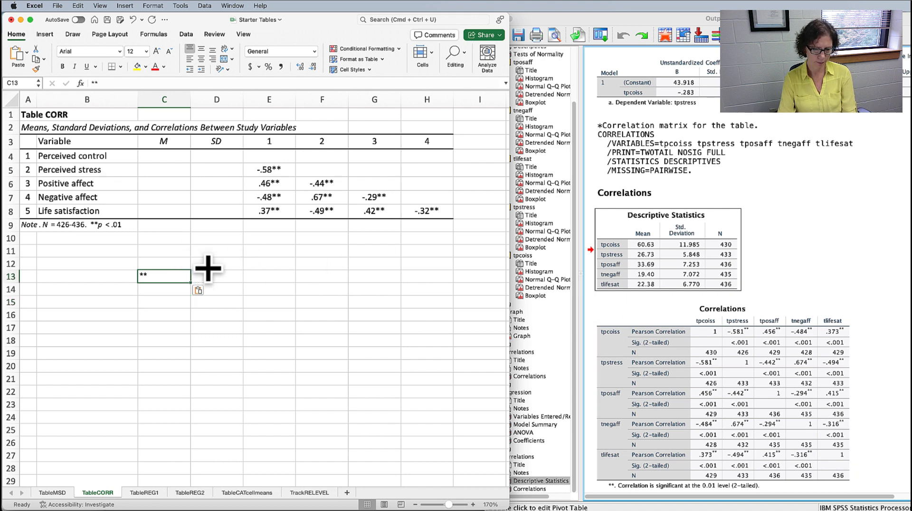
key(Delete)
Copy the five Mean and Std. Deviation values from SPSS Descriptive Statistics and paste them into Excel at C13, matching destination formatting
double_click(664, 260)
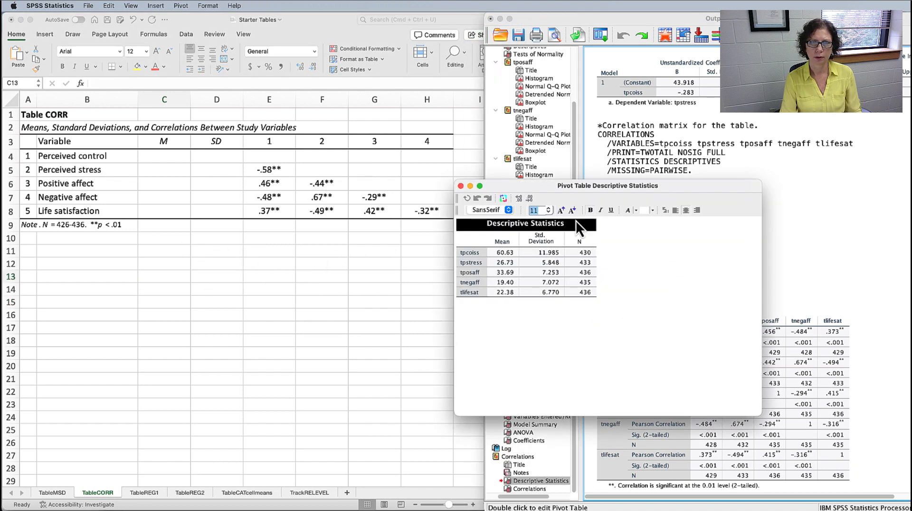
drag(495, 252, 557, 289)
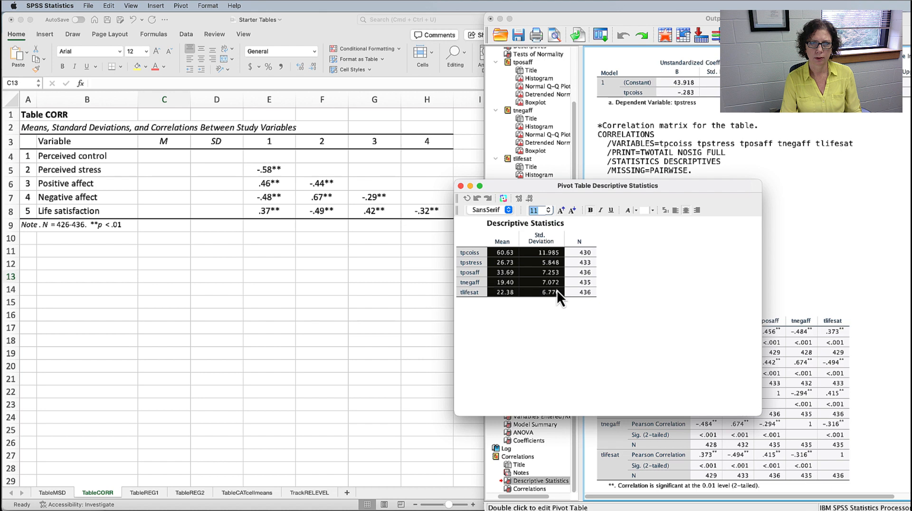
right_click(553, 282)
click(574, 298)
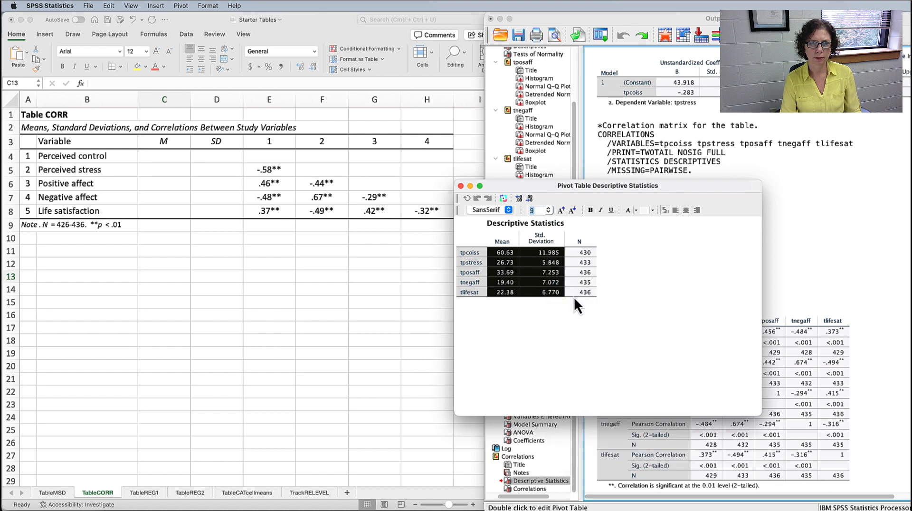
click(239, 277)
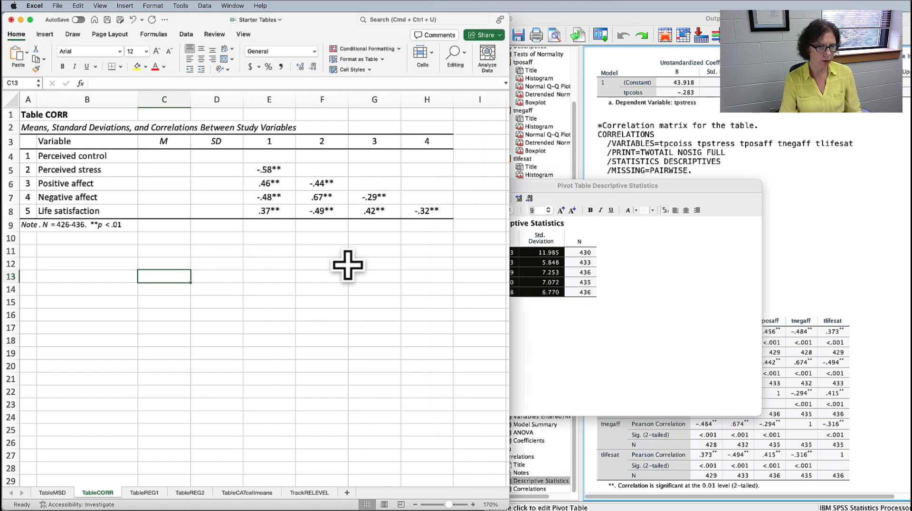
key(super+v)
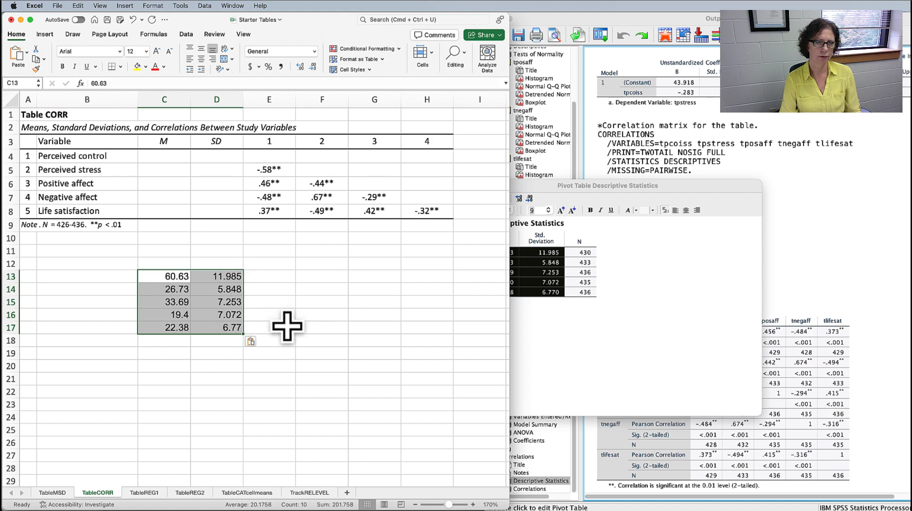
click(251, 343)
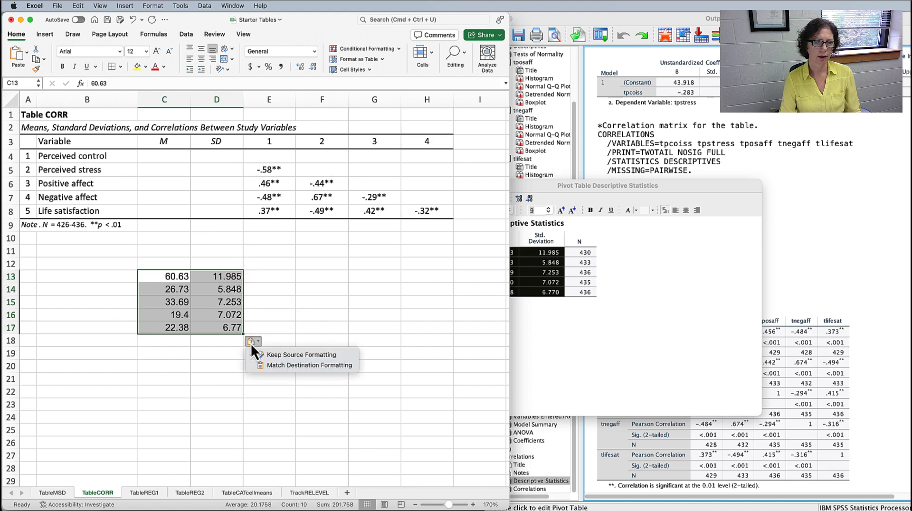
click(284, 367)
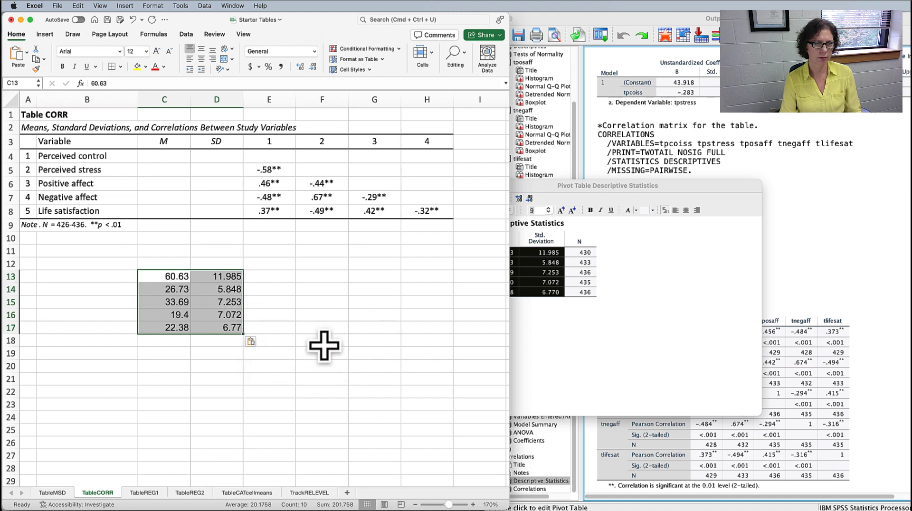
Set the font of the pasted means and standard deviations in C13:D17 to Calibri, matching the table text
click(222, 287)
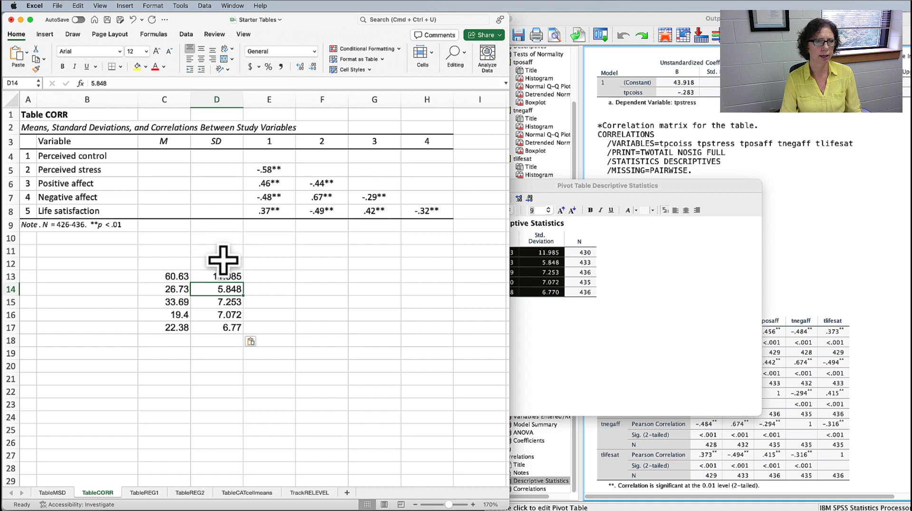
click(66, 51)
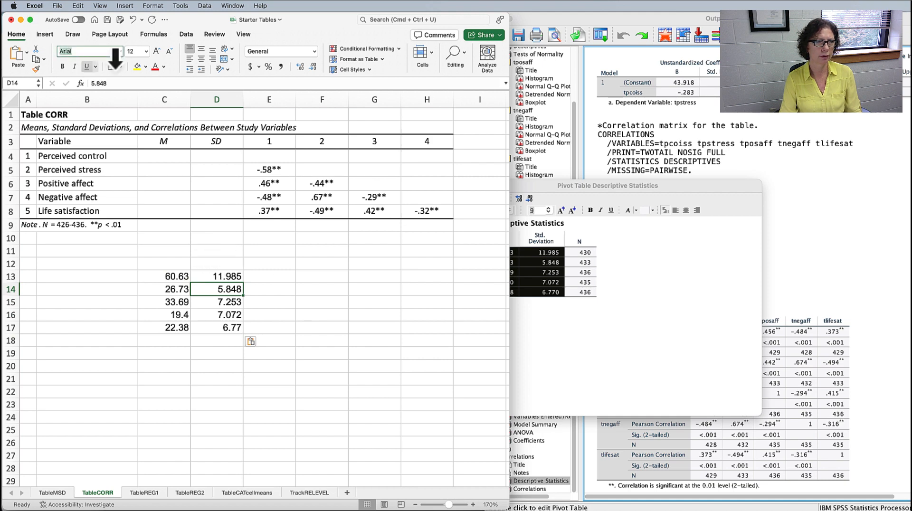
click(113, 155)
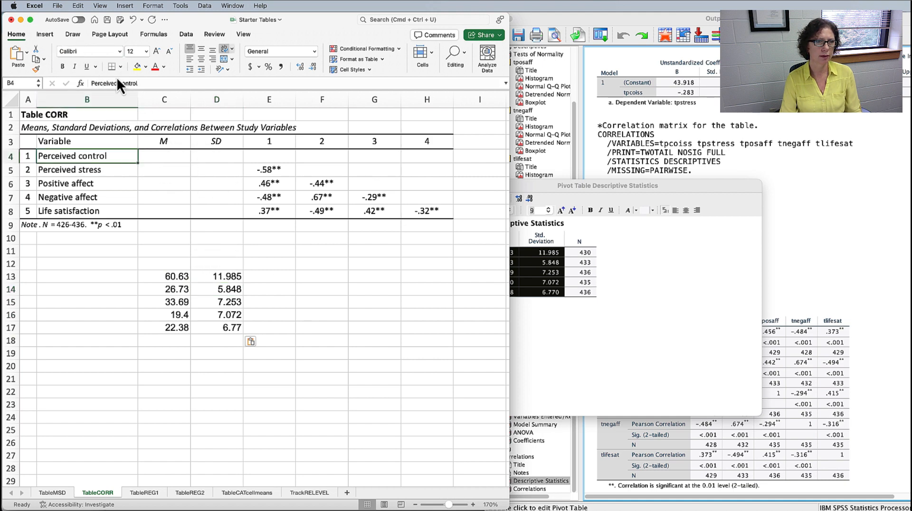
drag(188, 276, 243, 307)
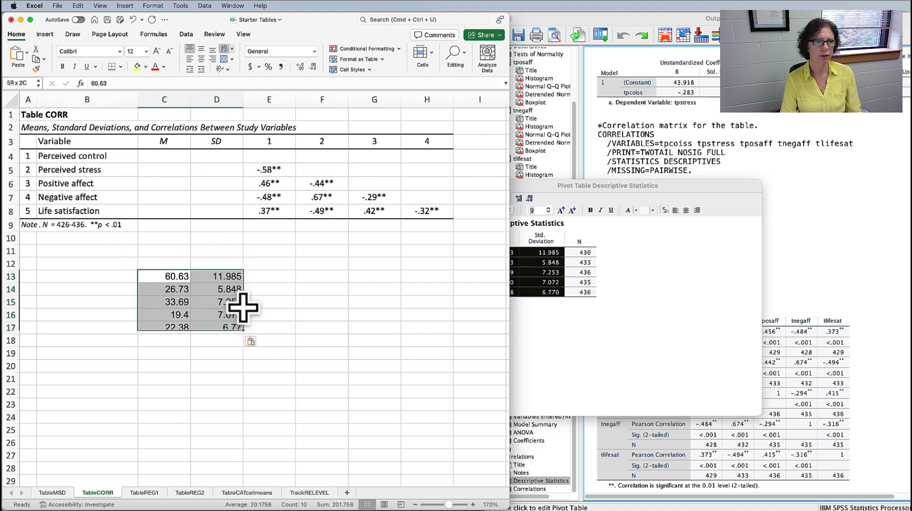
click(89, 51)
text(Arial)
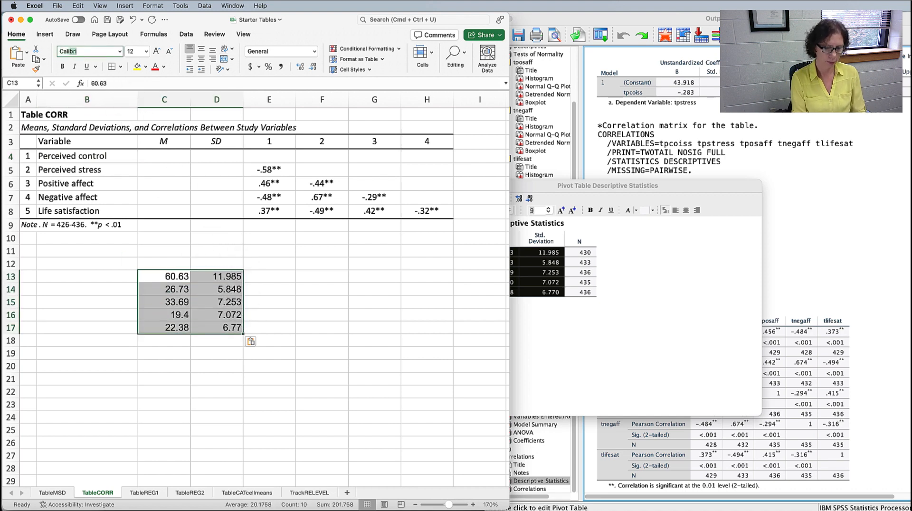
key(Return)
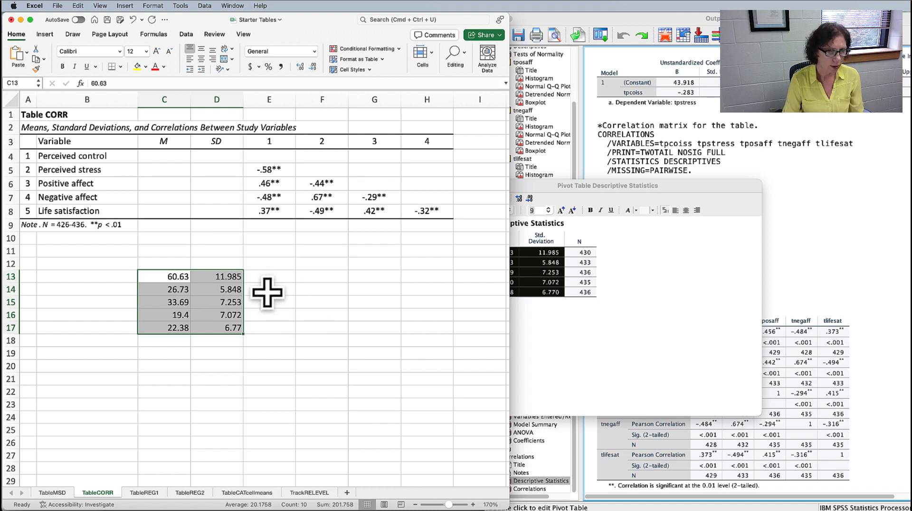
Copy C13:D17 into the table's M and SD columns at C4:D8, closing the SPSS pivot table editor
key(super+c)
drag(167, 156, 233, 195)
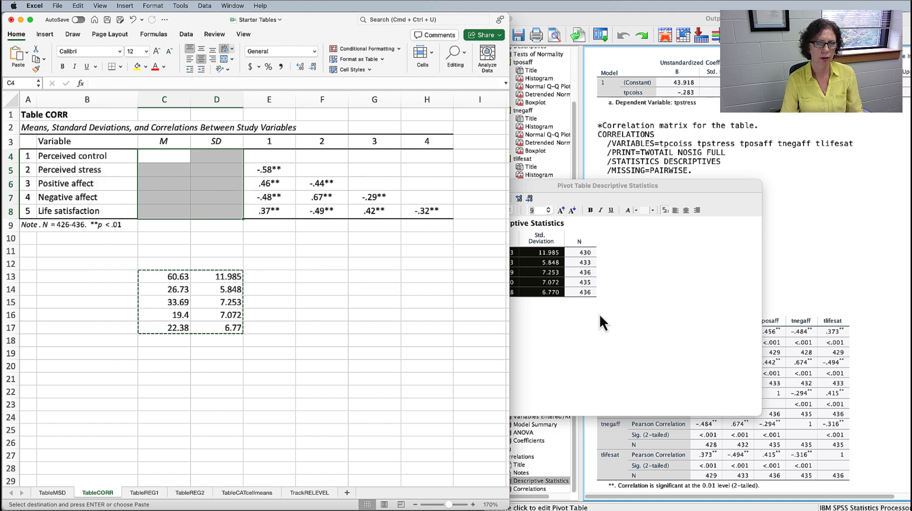
click(689, 302)
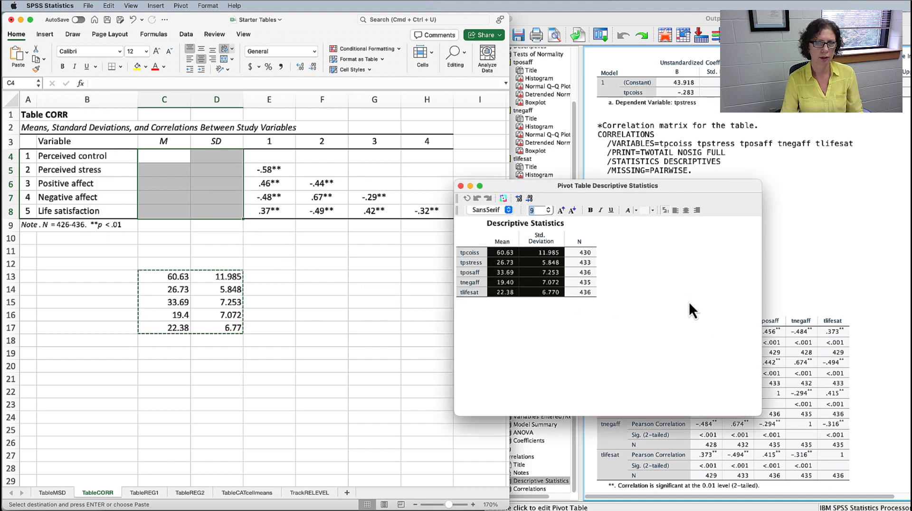
click(460, 186)
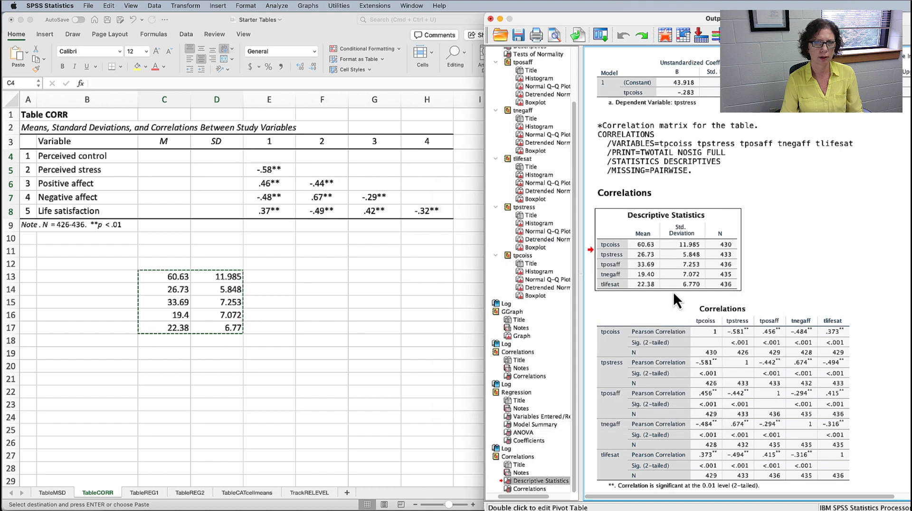
click(192, 223)
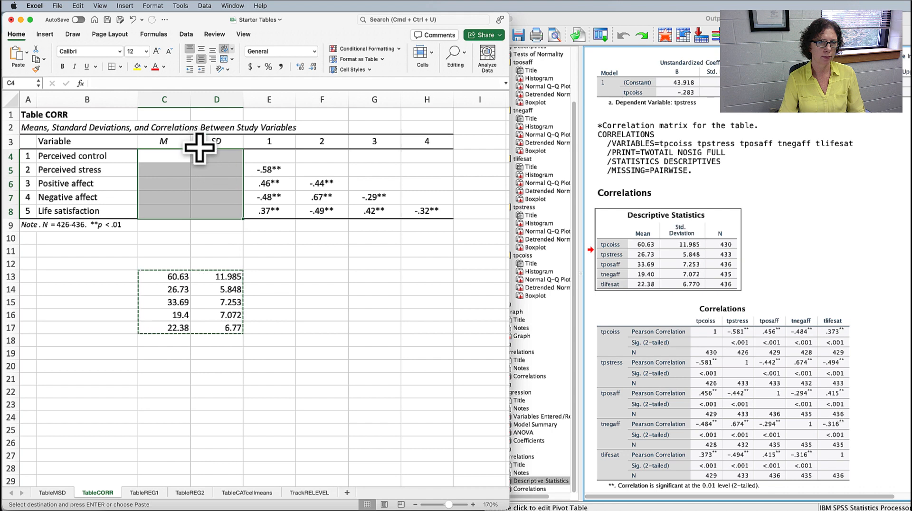
key(super+v)
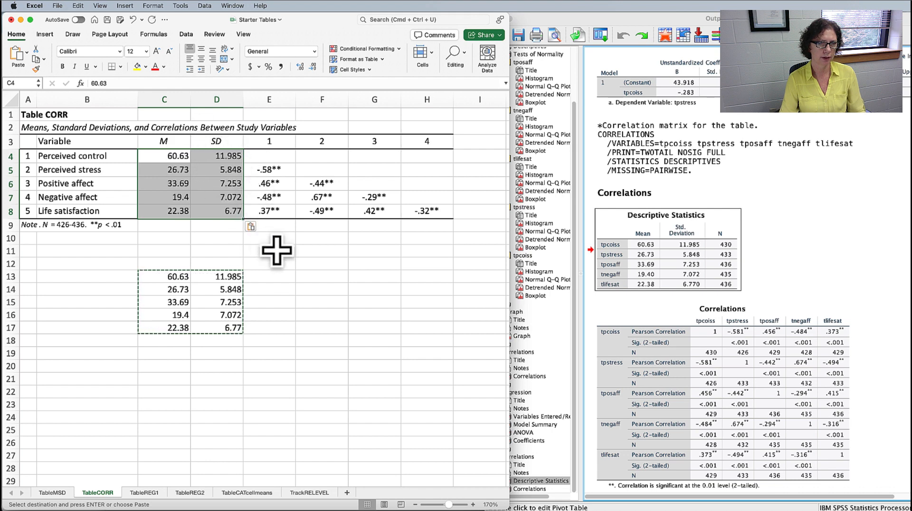
Apply the Number format with two decimals to the means and standard deviations in C4:D8
drag(190, 153, 245, 212)
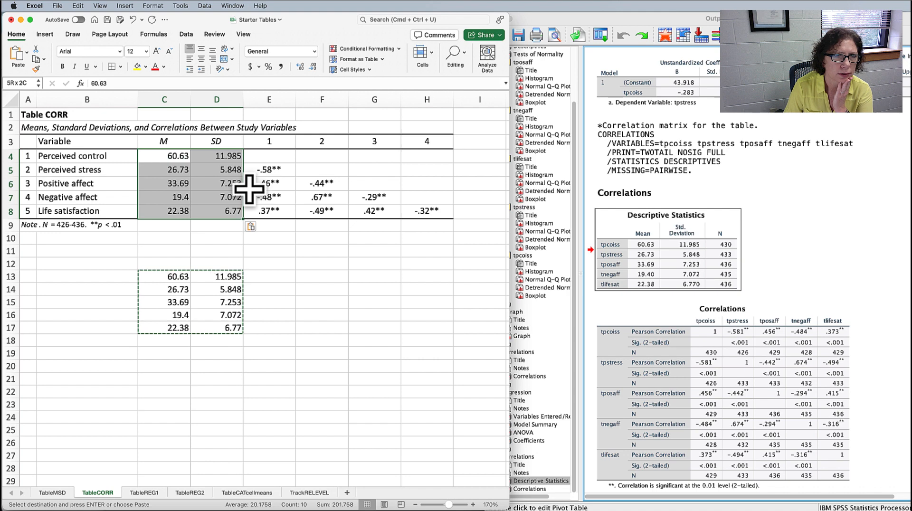
click(315, 51)
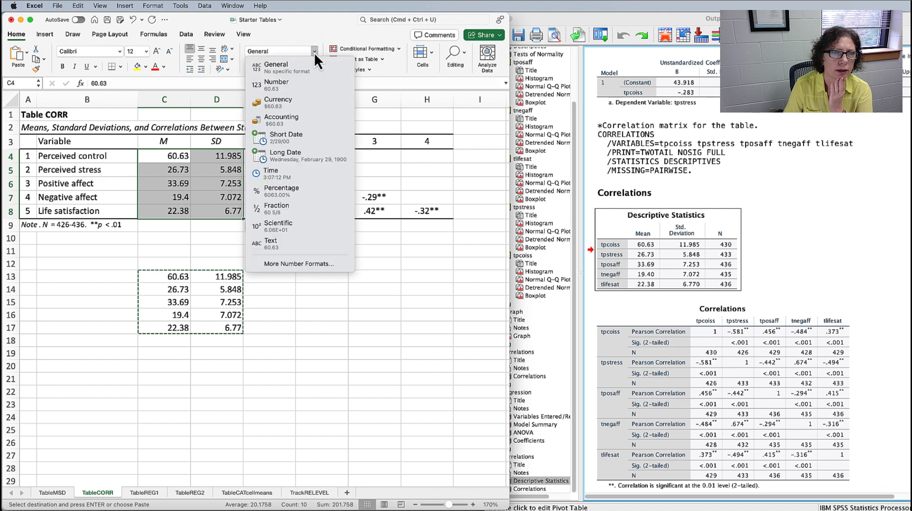
click(272, 88)
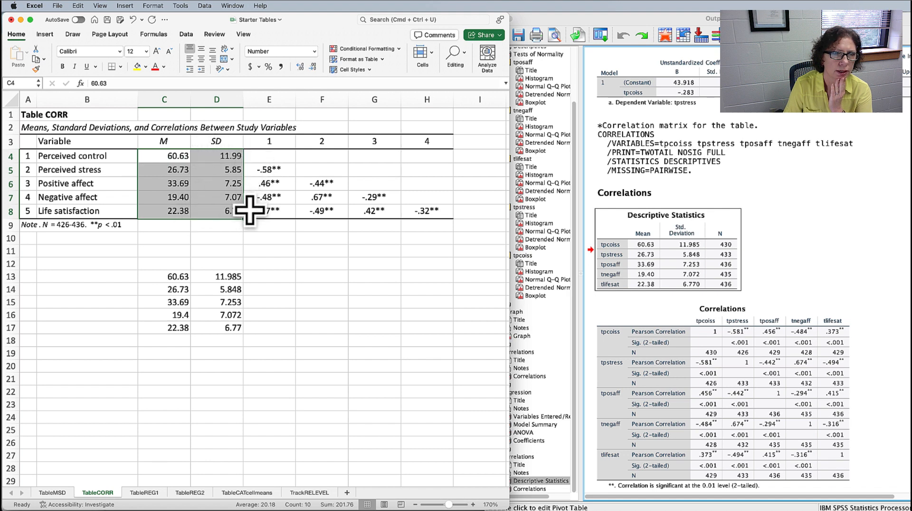
Delete the temporary copy of the means and standard deviations below the table, clearing C13:E18
click(180, 259)
drag(176, 277, 291, 327)
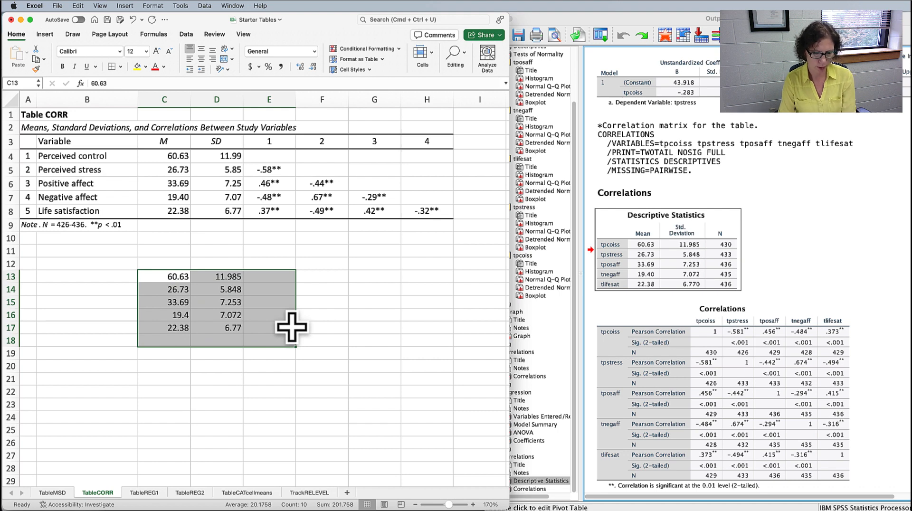
key(Delete)
click(339, 338)
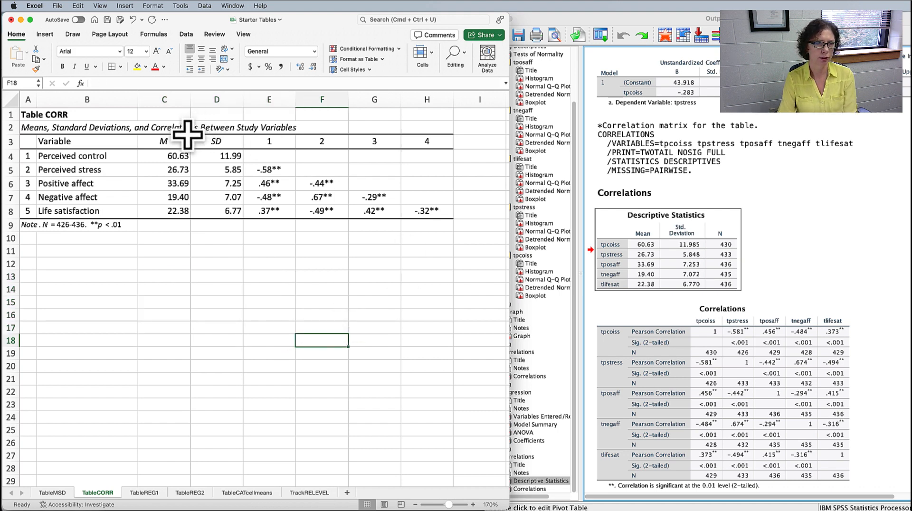
Center the means, standard deviations and correlations in C4:H8, checking the APA sample table in Chrome for the alignment
drag(178, 156, 435, 200)
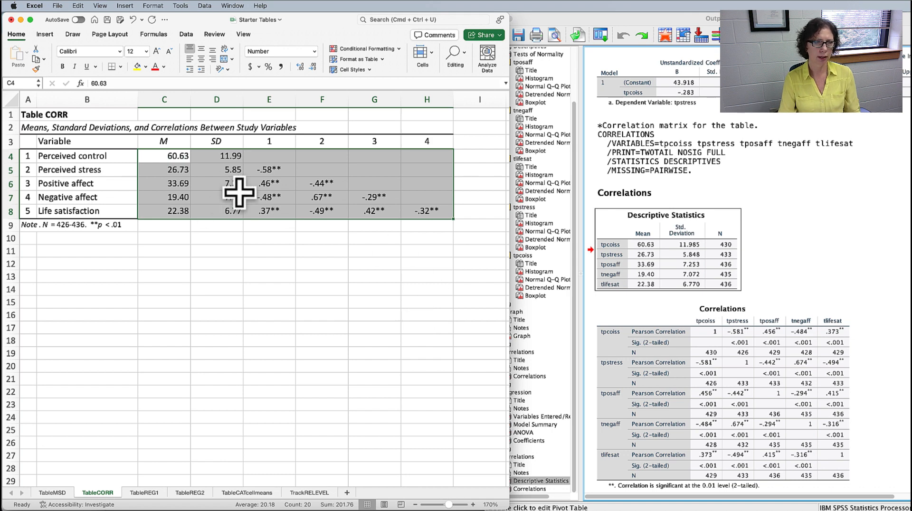
key(super+Tab)
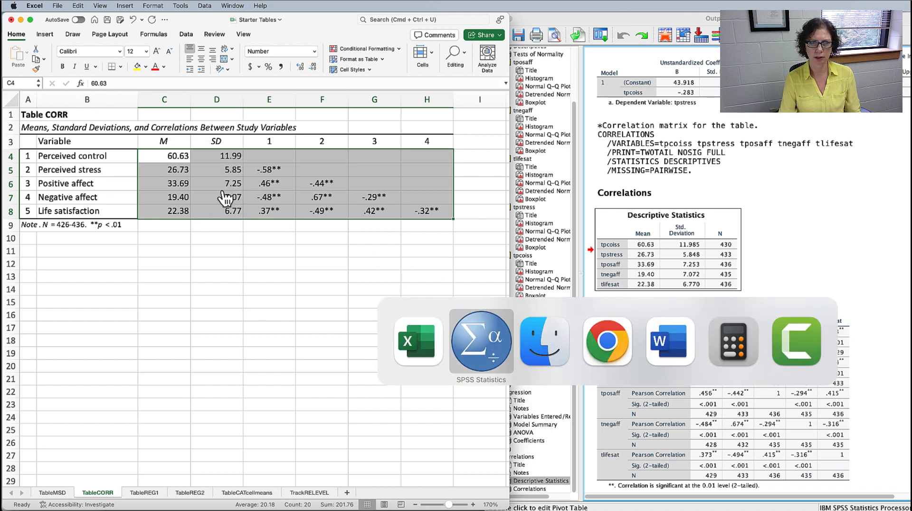
key(super+Tab)
key(super+Tab)
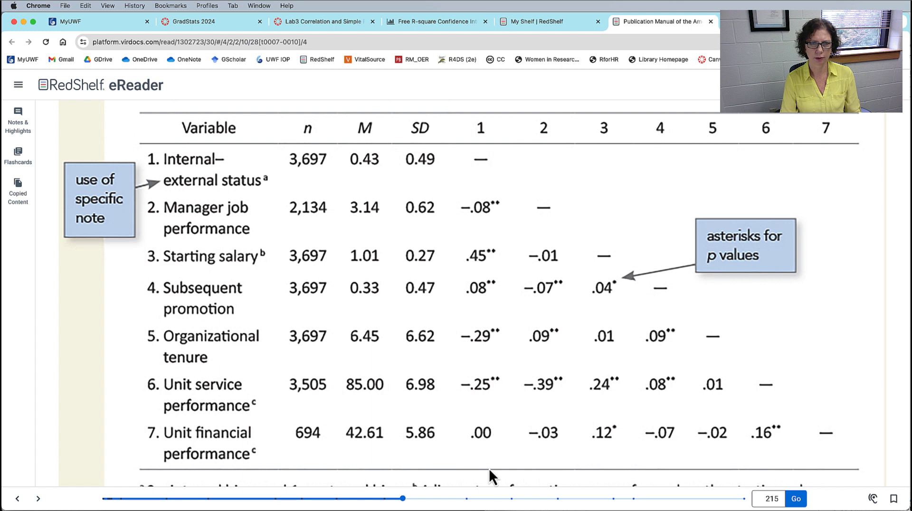
key(super+Tab)
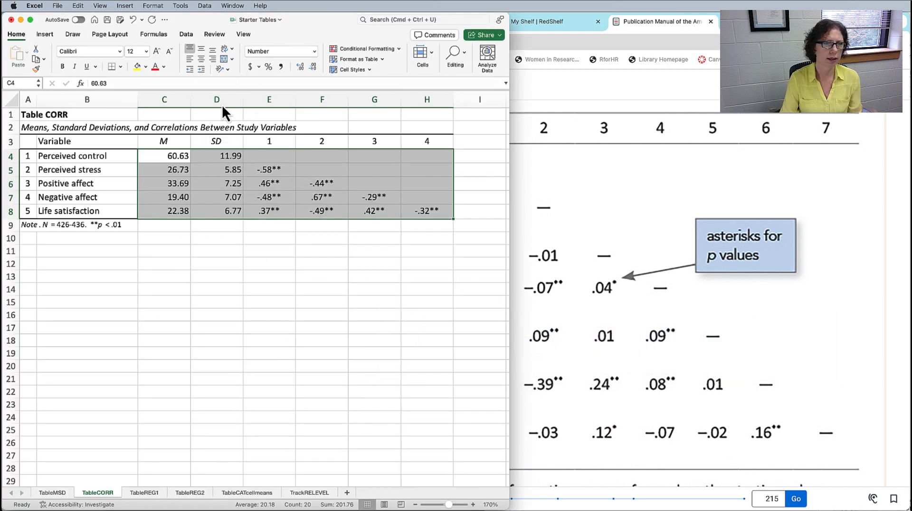
click(202, 59)
click(283, 259)
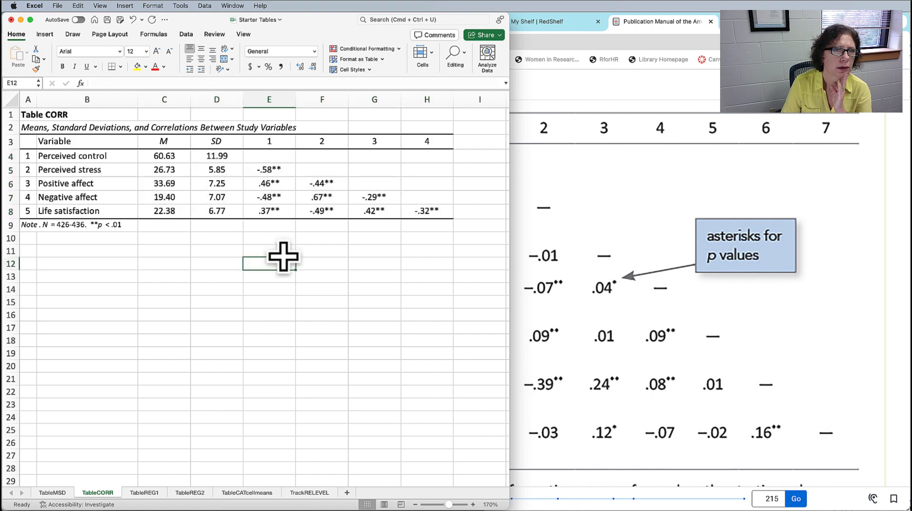
Apply top vertical alignment to all cells of the TableCORR sheet
click(11, 99)
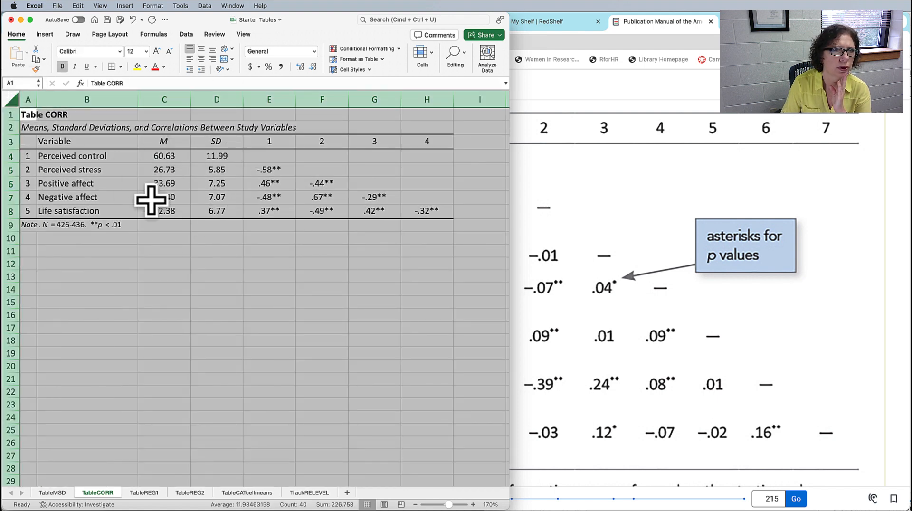
click(189, 48)
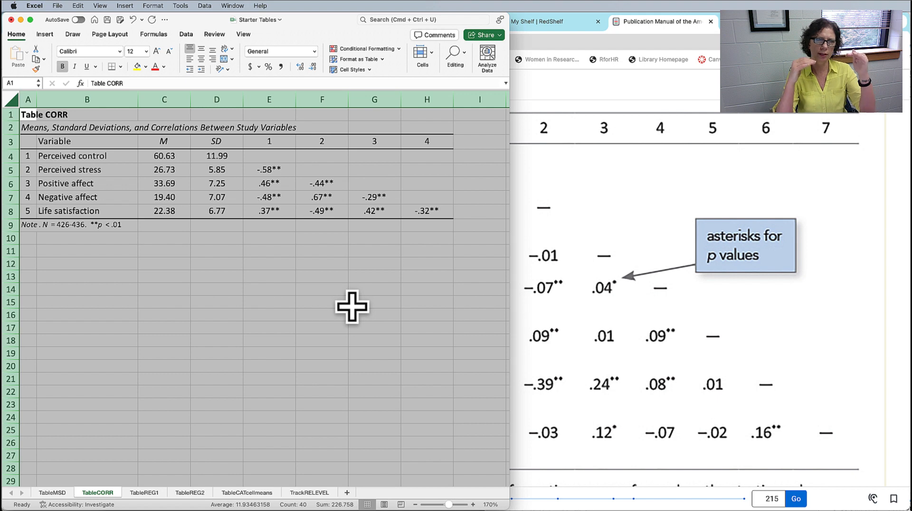
click(357, 307)
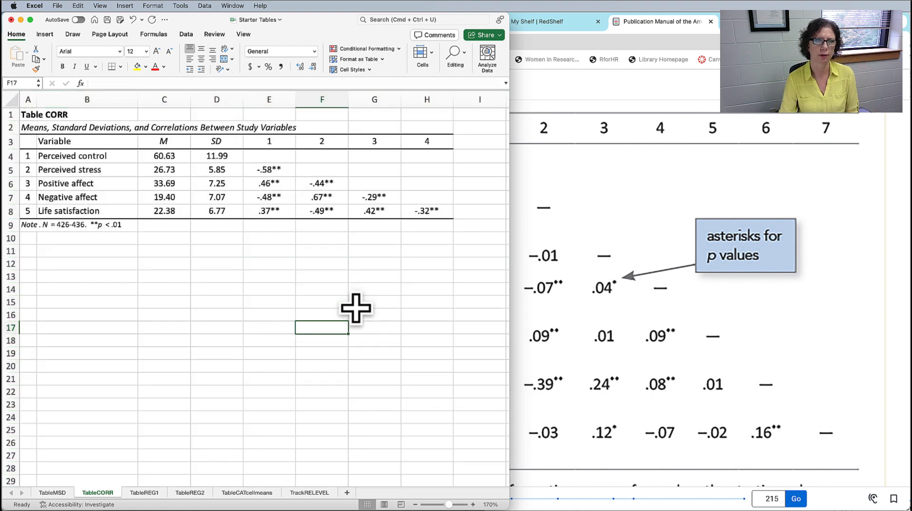
Copy the whole correlation table A1:H9, including its title and note
click(29, 114)
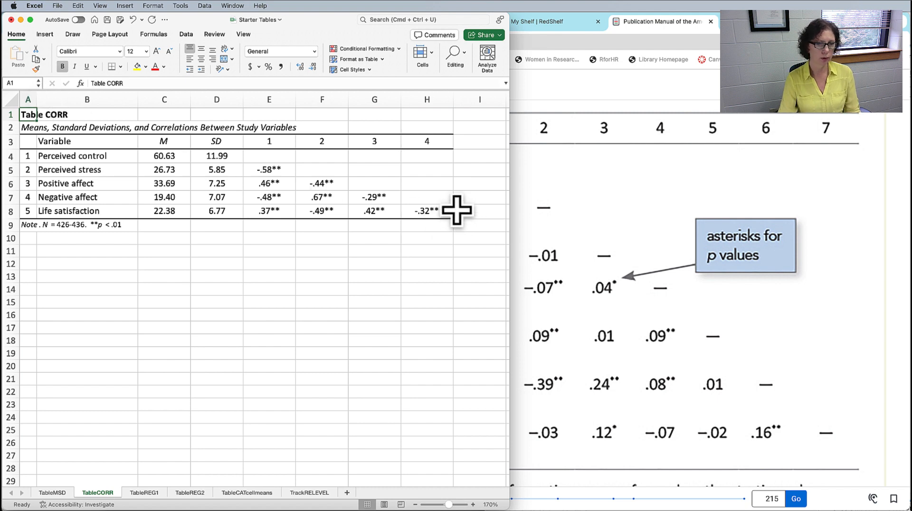
key(super+a)
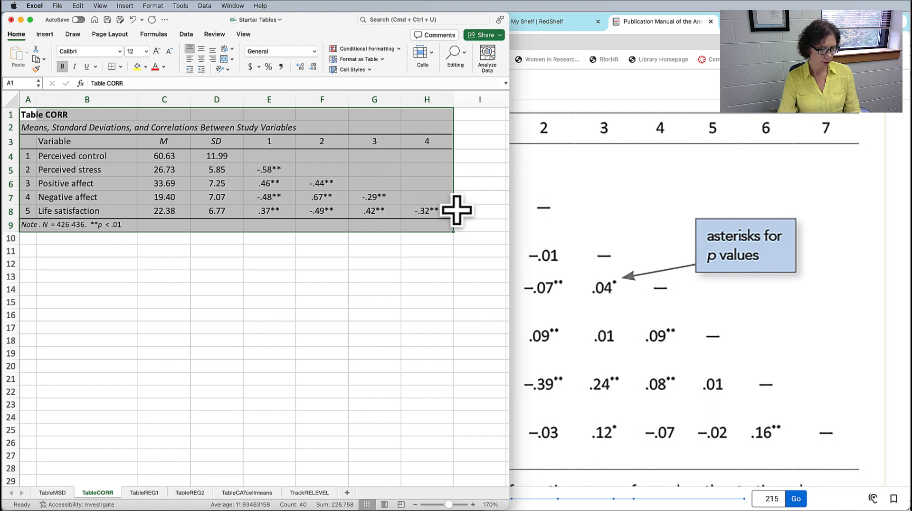
key(super+c)
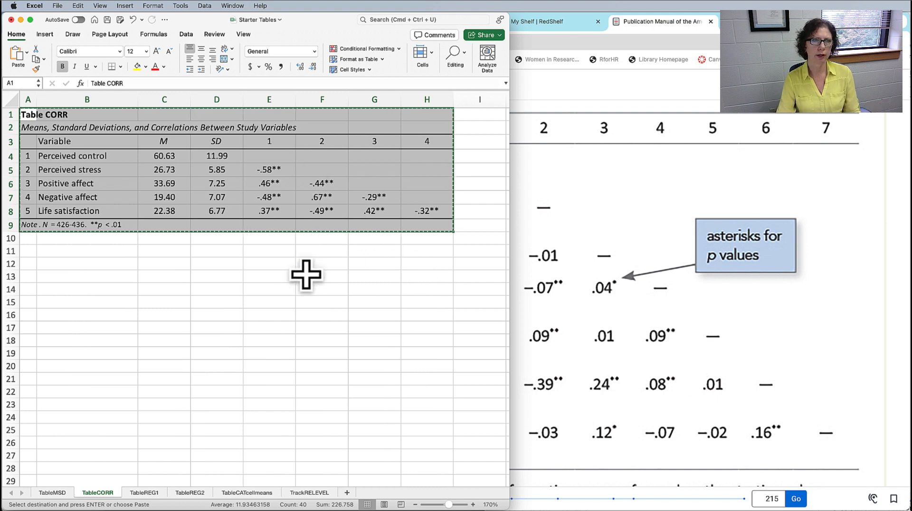
Switch to the Lab3 Correlation and Regression lab sheet in Word and paste the copied table beneath the Table1 heading
key(super+Tab)
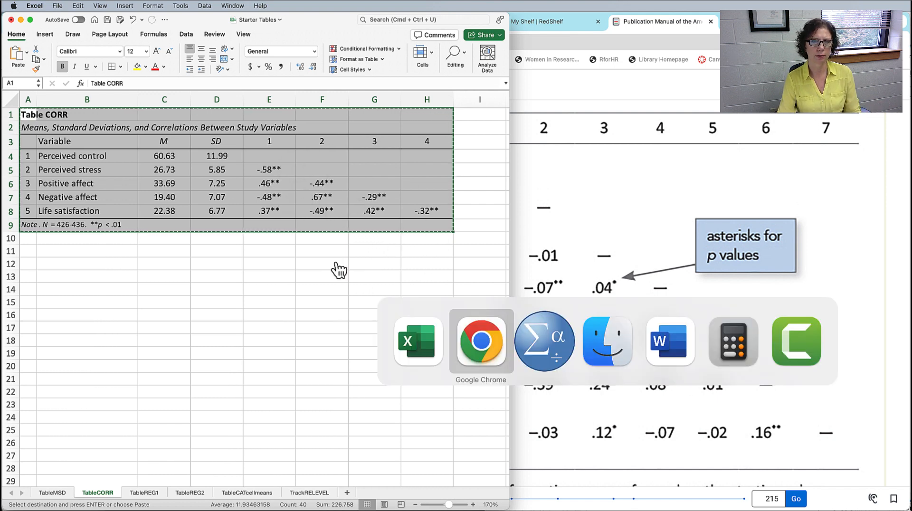
key(super+Tab)
key(super+Tab)
key(super+Tab)
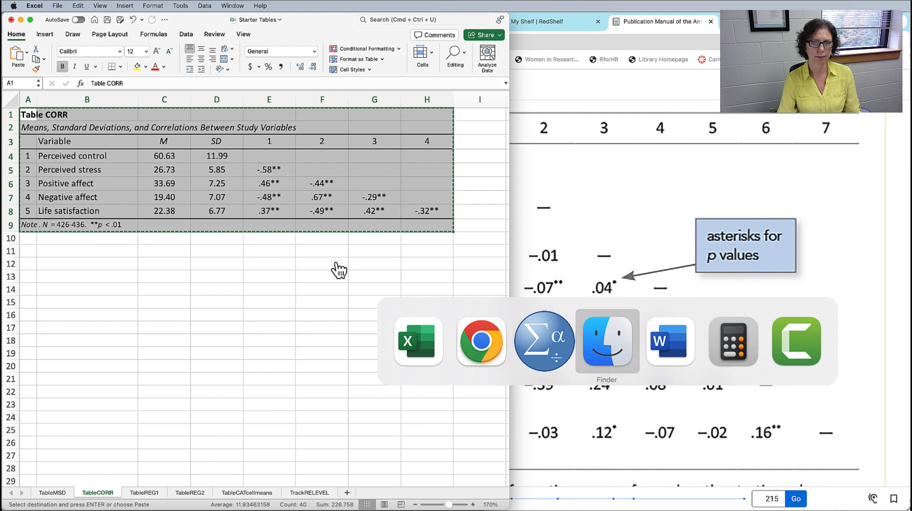
scroll(461, 190, down, 5)
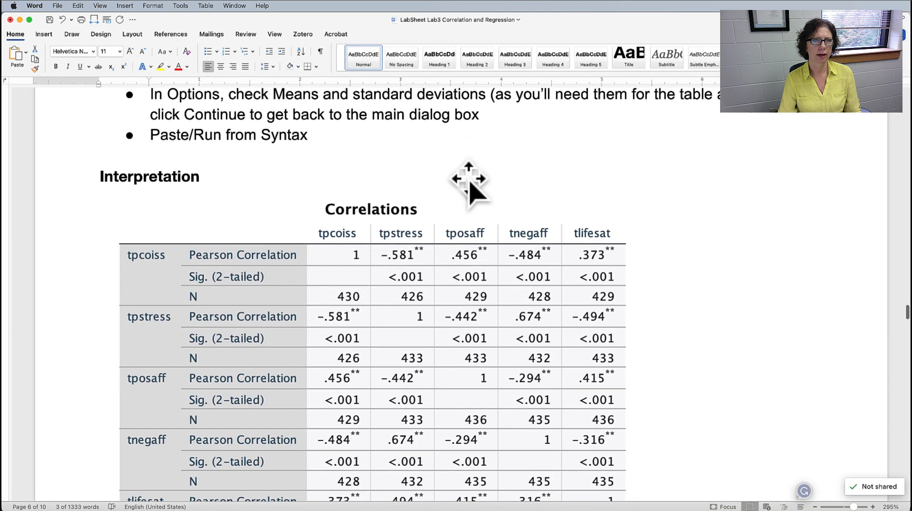
scroll(509, 336, down, 4)
scroll(516, 340, down, 2)
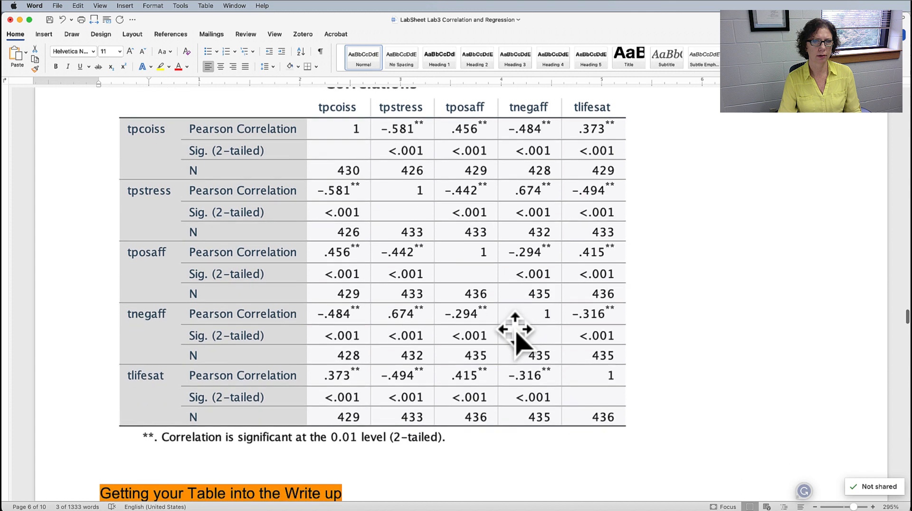
scroll(443, 262, down, 2)
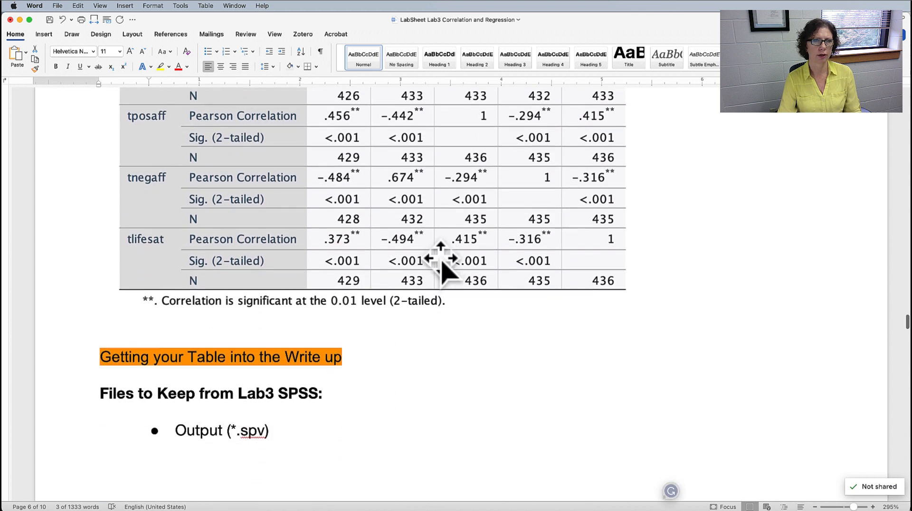
scroll(480, 266, up, 1)
scroll(484, 266, up, 2)
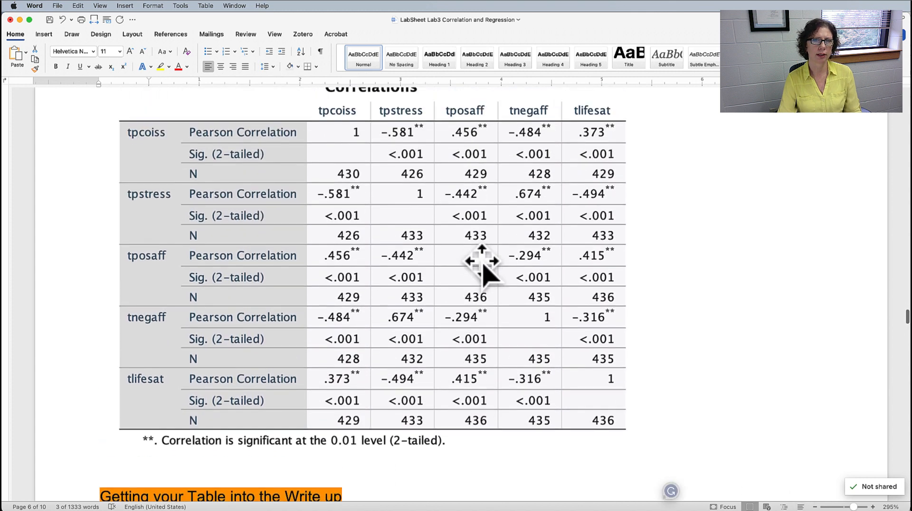
scroll(475, 266, down, 6)
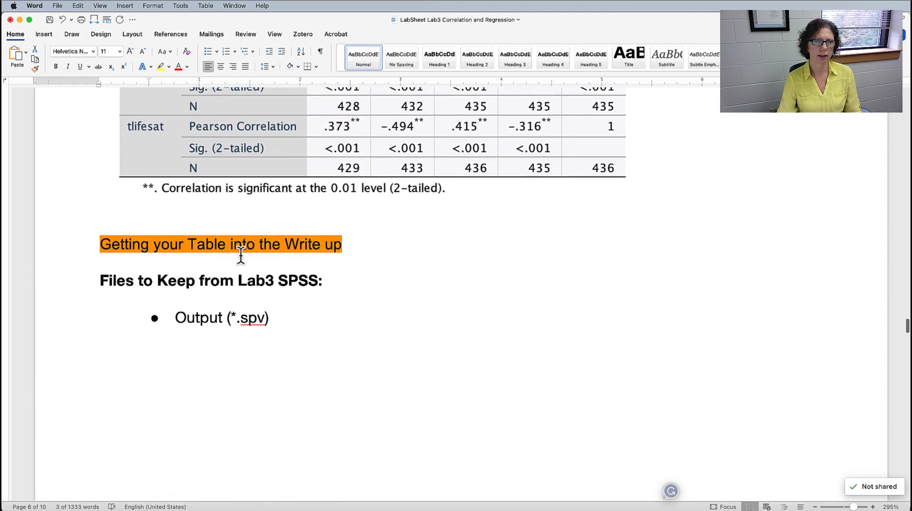
scroll(379, 278, down, 10)
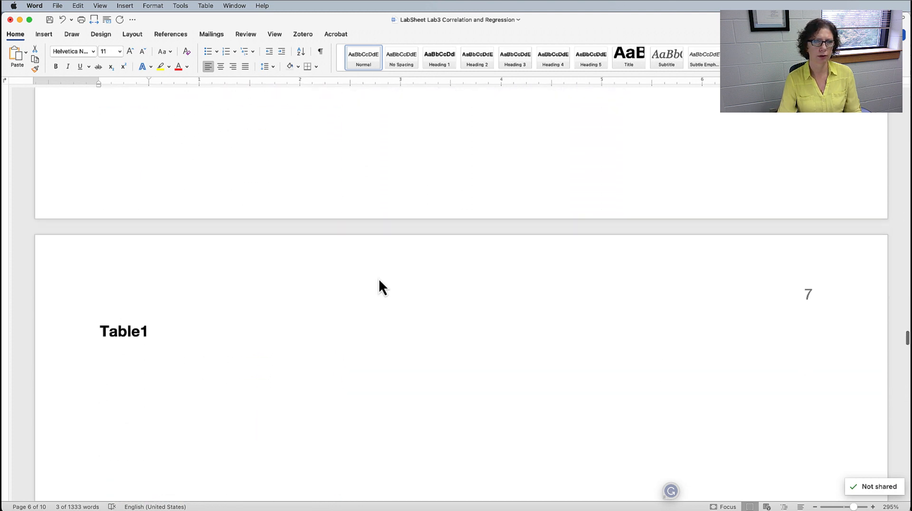
scroll(287, 324, down, 4)
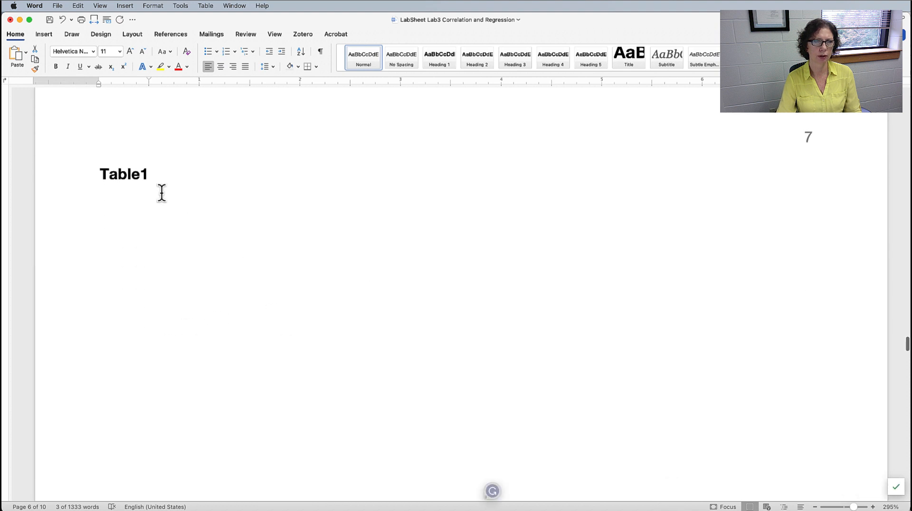
click(110, 202)
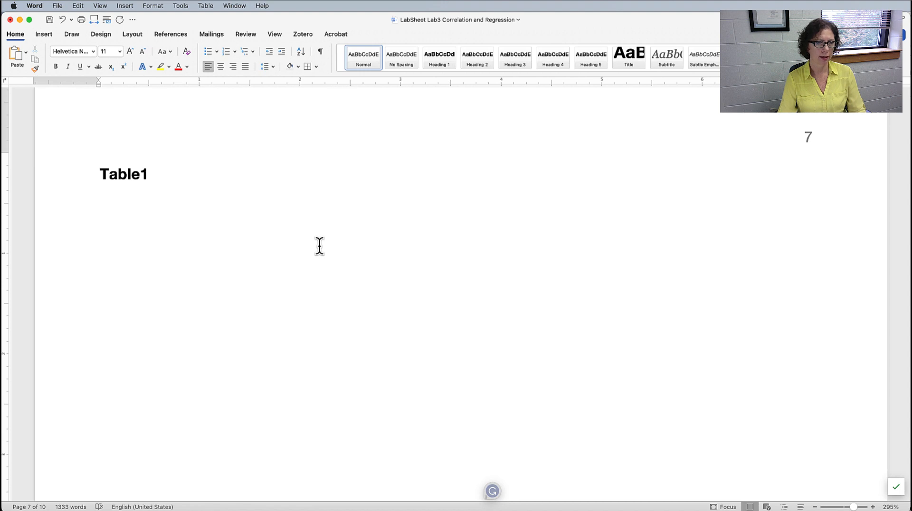
text(Table CORR Means, Standard Deviations, and Correlations Between Study Variables Variable	M	SD	1	2	3	4 1	Perceived control	60.63	11.99 2	Perceived stress	26.73	5.85	-.58** 3	Positive affect	33.69	7.25	.46**	-.44** 4	Negative affect	19.40	7.07	-.48**	.67**	-.29** 5	Life satisfaction	22.38	6.77	.37**	-.49**	.42**	-.32** Note. N = 426-436.  **p < .01)
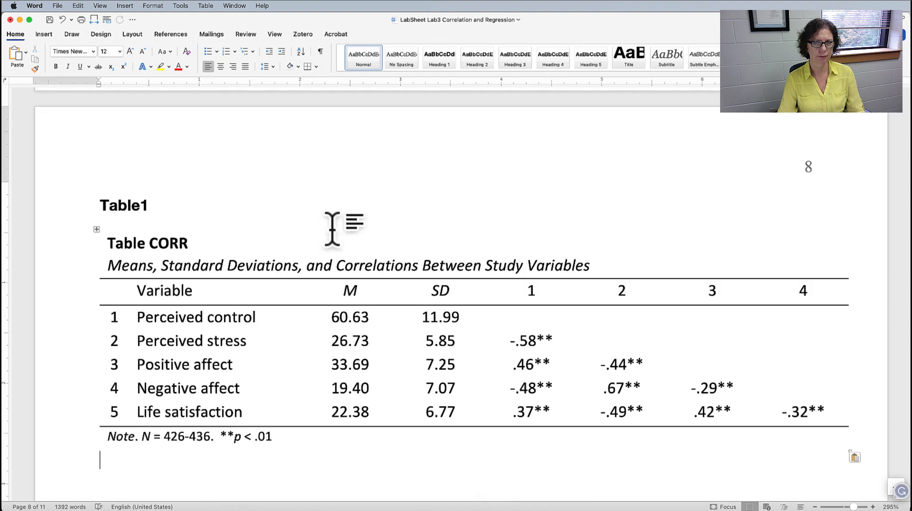